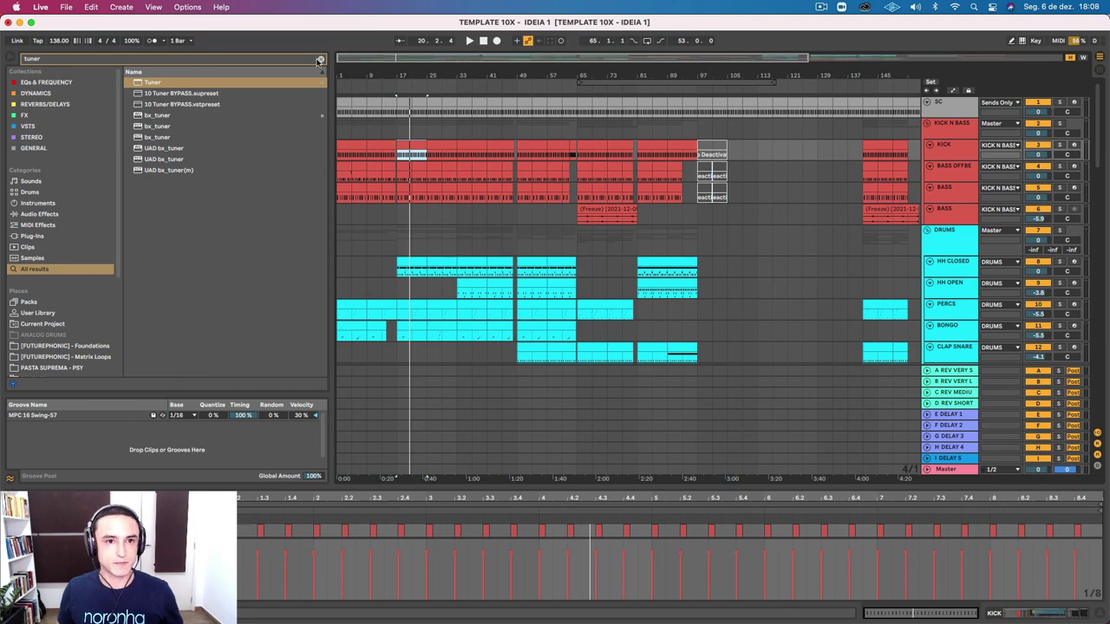
Clear the browser search, select the KICK clip at bar 81 and hide the clip view to show more tracks.
click(319, 60)
click(350, 139)
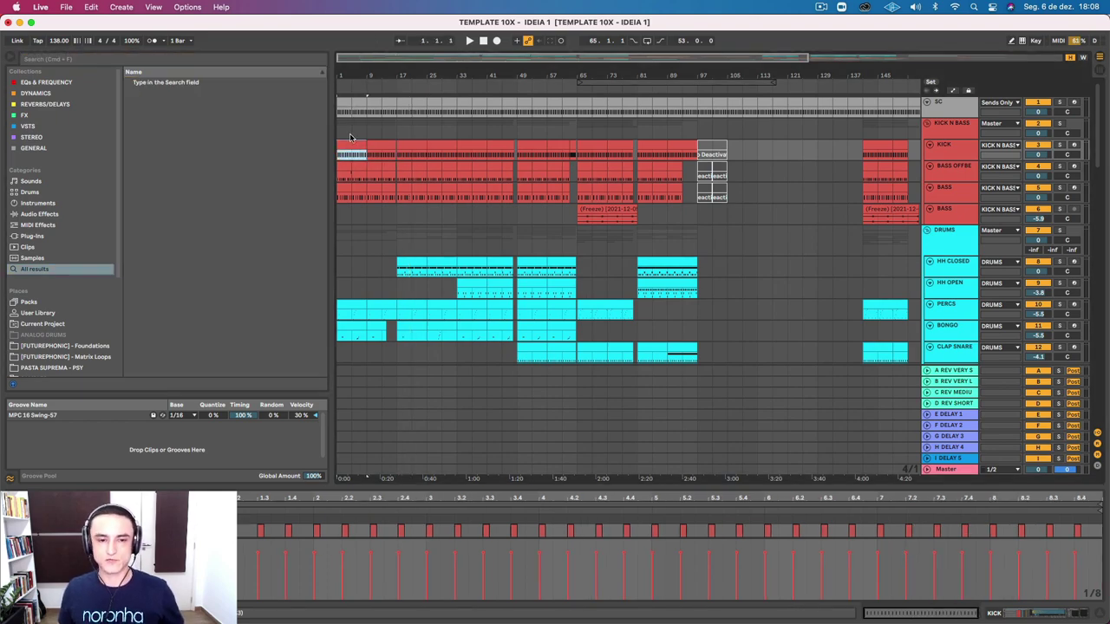
scroll(350, 134, down, 15)
scroll(349, 134, up, 20)
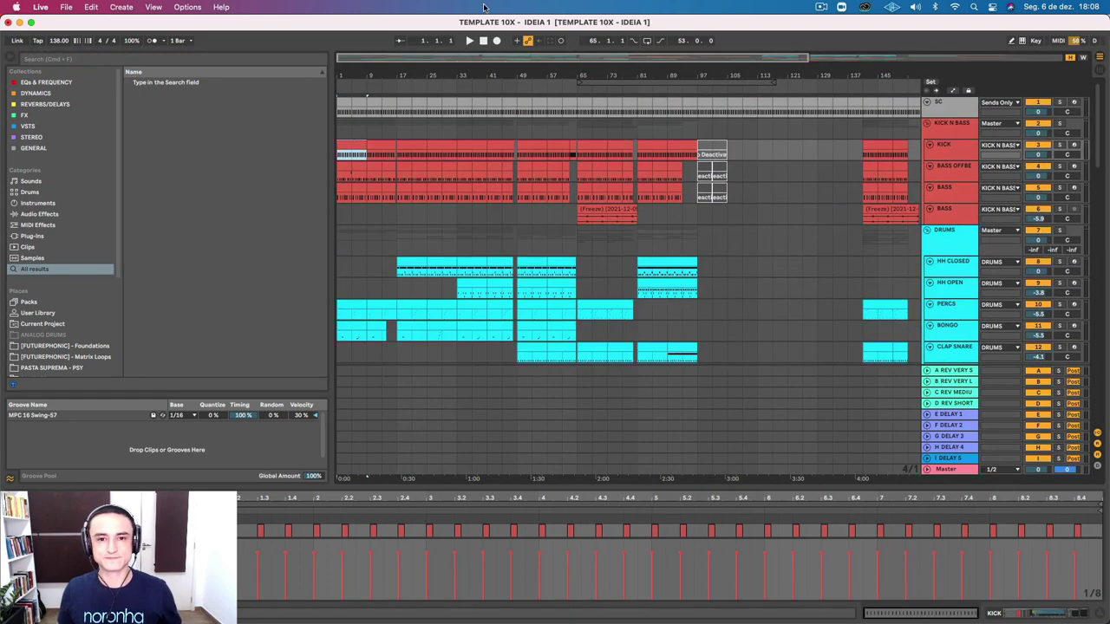
scroll(556, 73, down, 3)
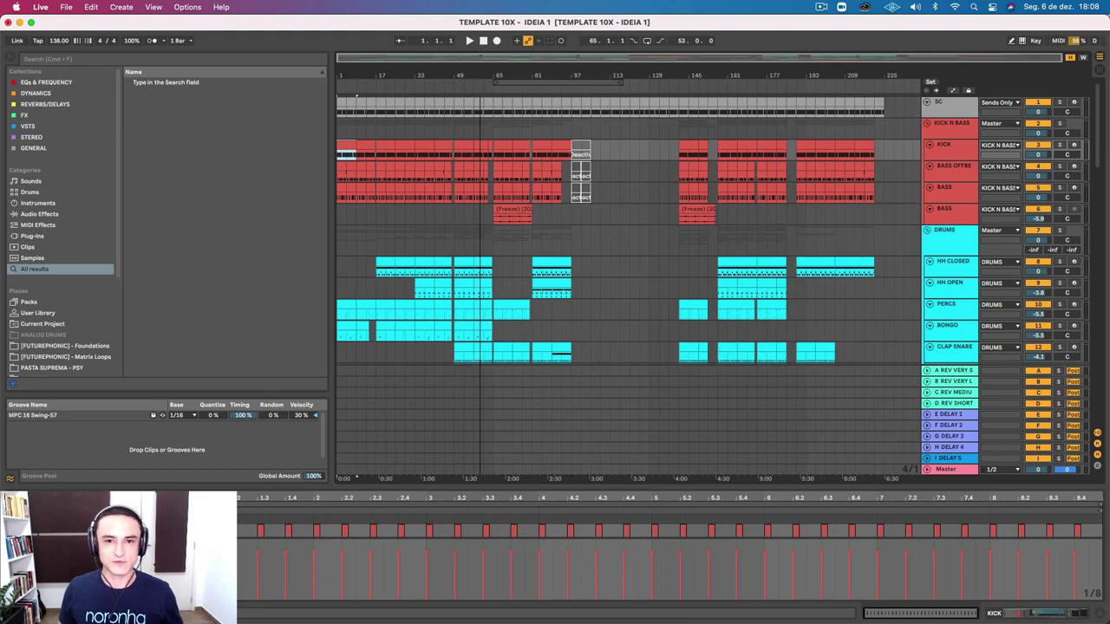
click(538, 152)
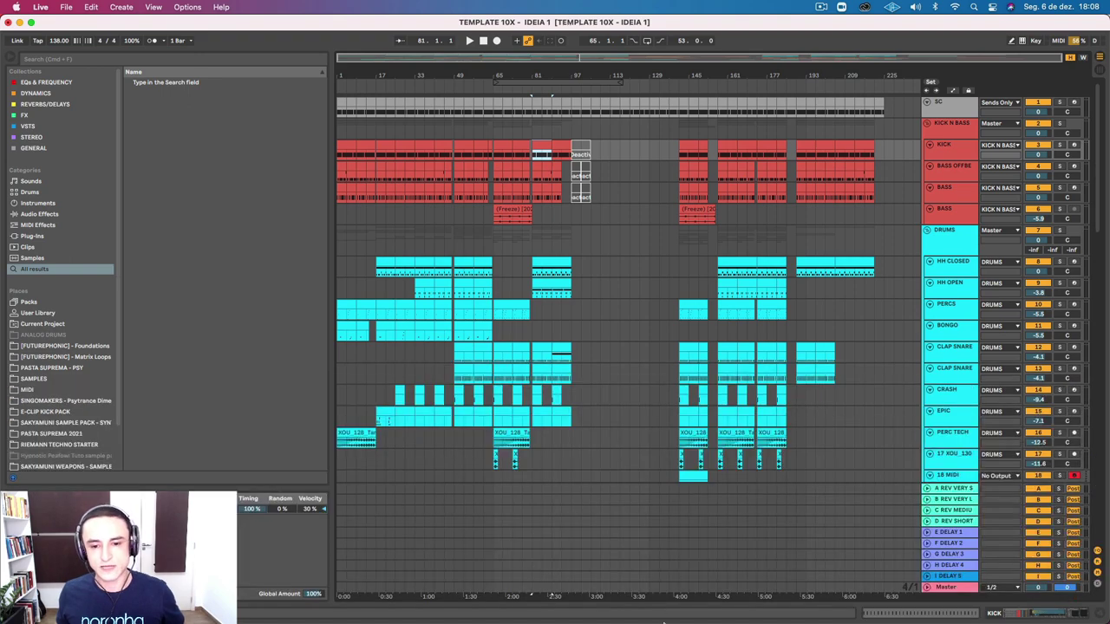
key(super+alt+l)
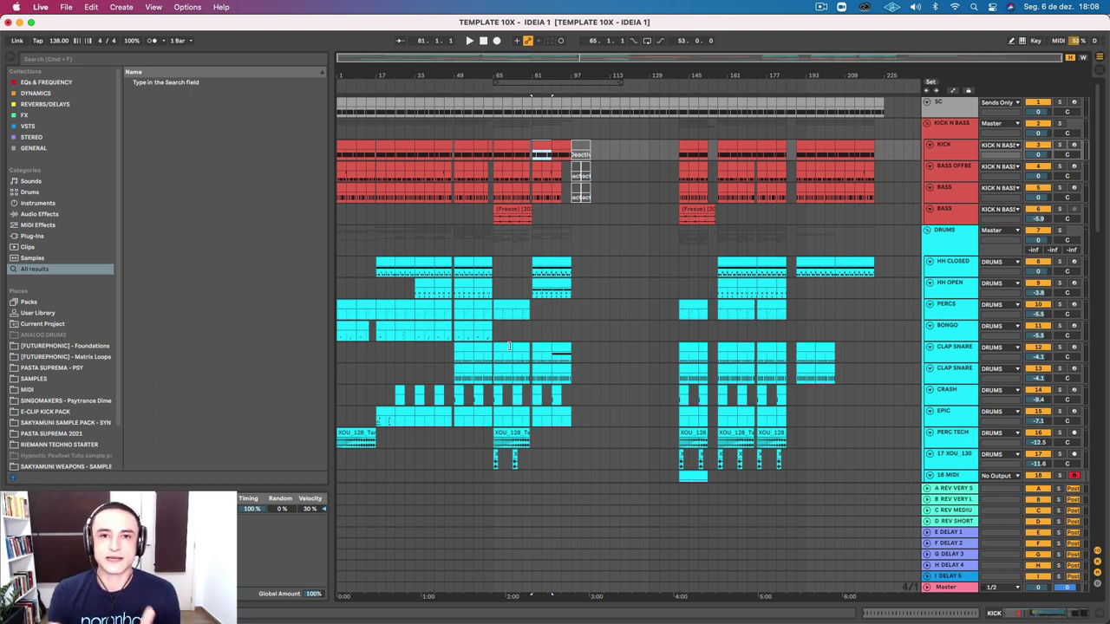
Open the TEMPLATE 10X - 2022 set and fit its arrangement to the full height and width.
click(66, 7)
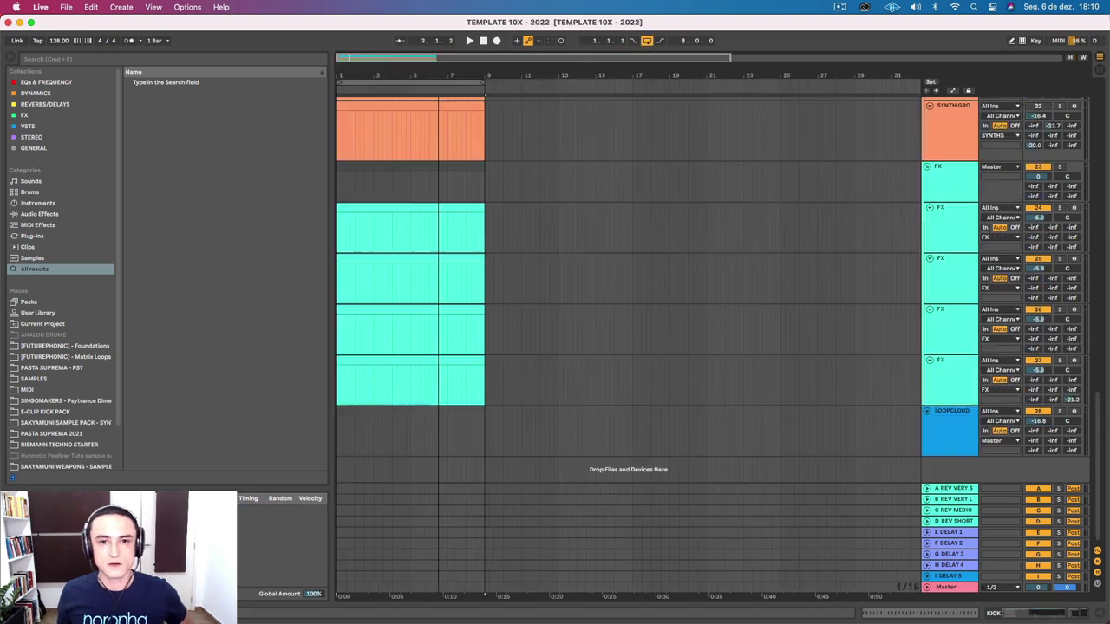
scroll(510, 206, down, 5)
scroll(510, 207, up, 4)
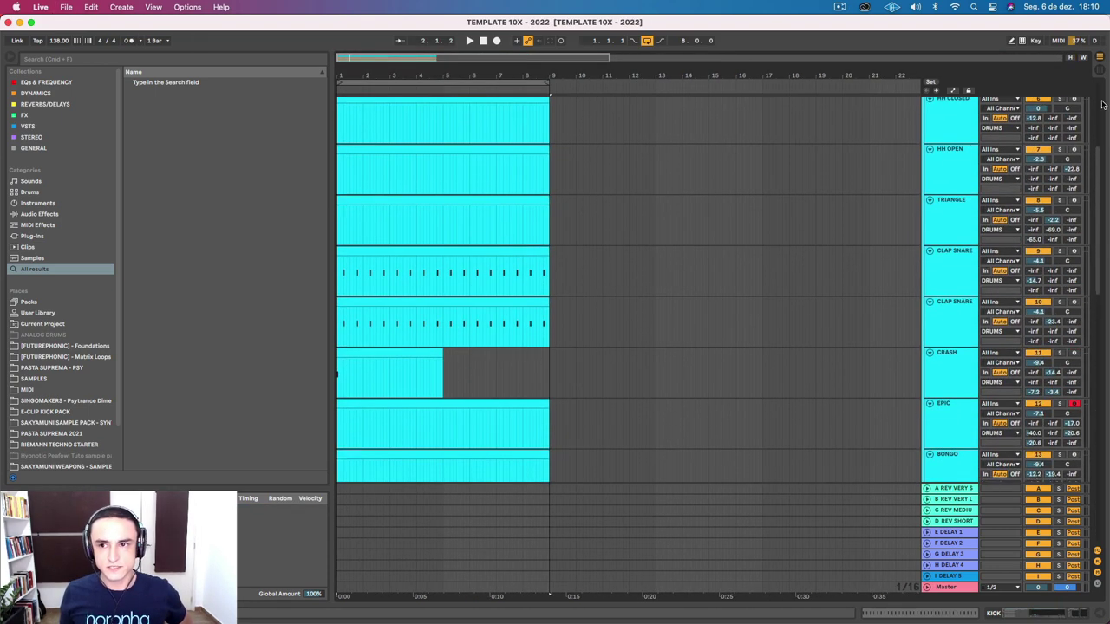
click(1070, 58)
click(1082, 57)
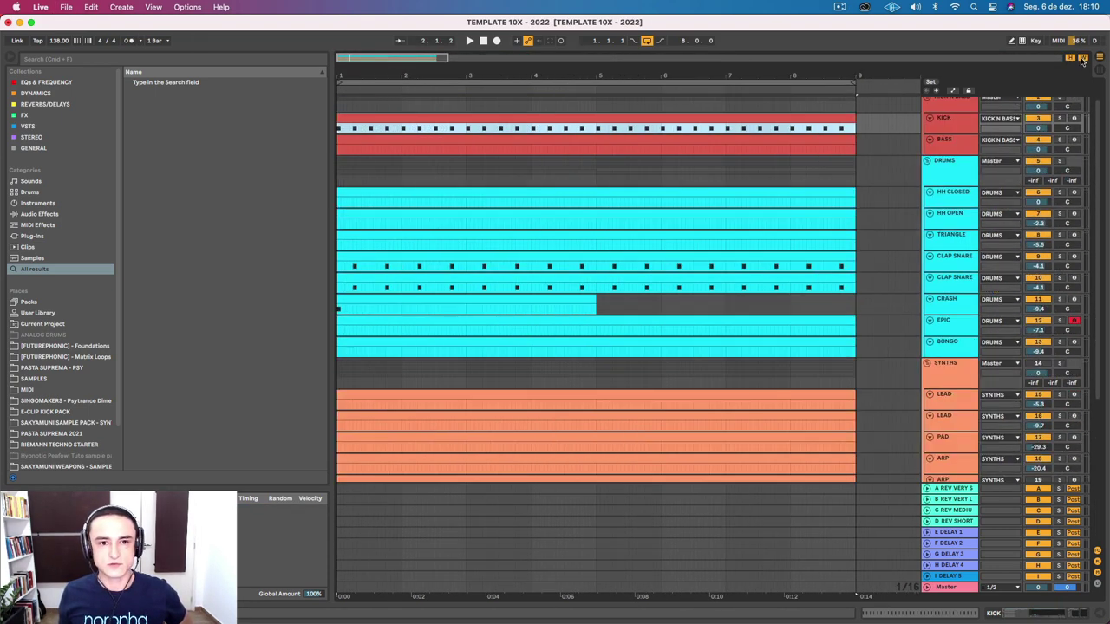
Show the device chains of the KICK and BASS tracks and arm the BASS track for recording.
click(959, 122)
double_click(755, 120)
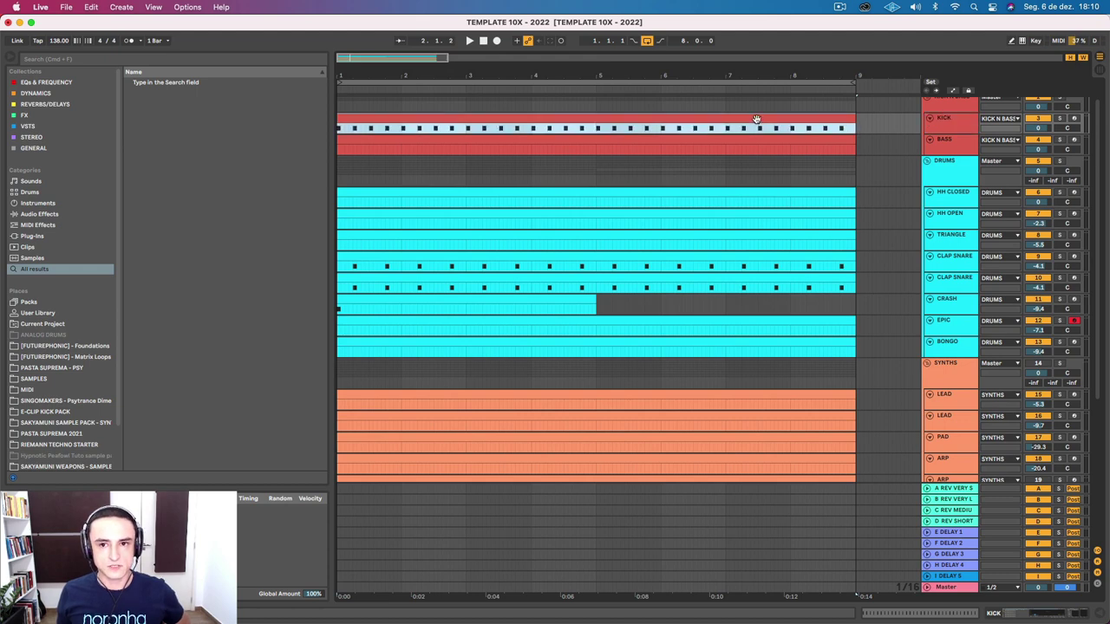
click(956, 120)
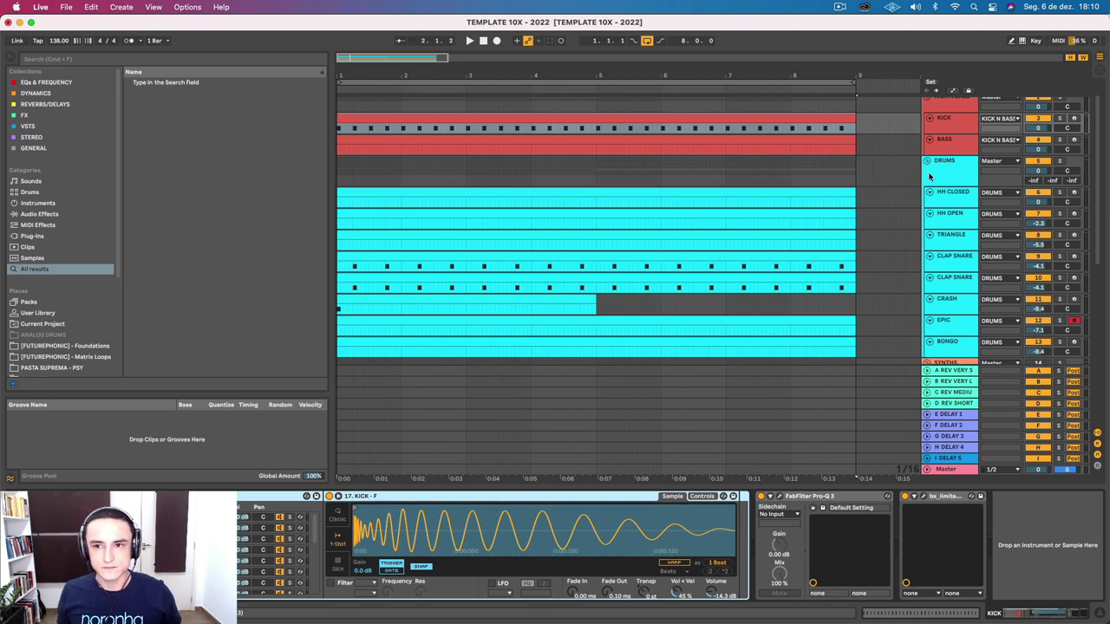
click(953, 144)
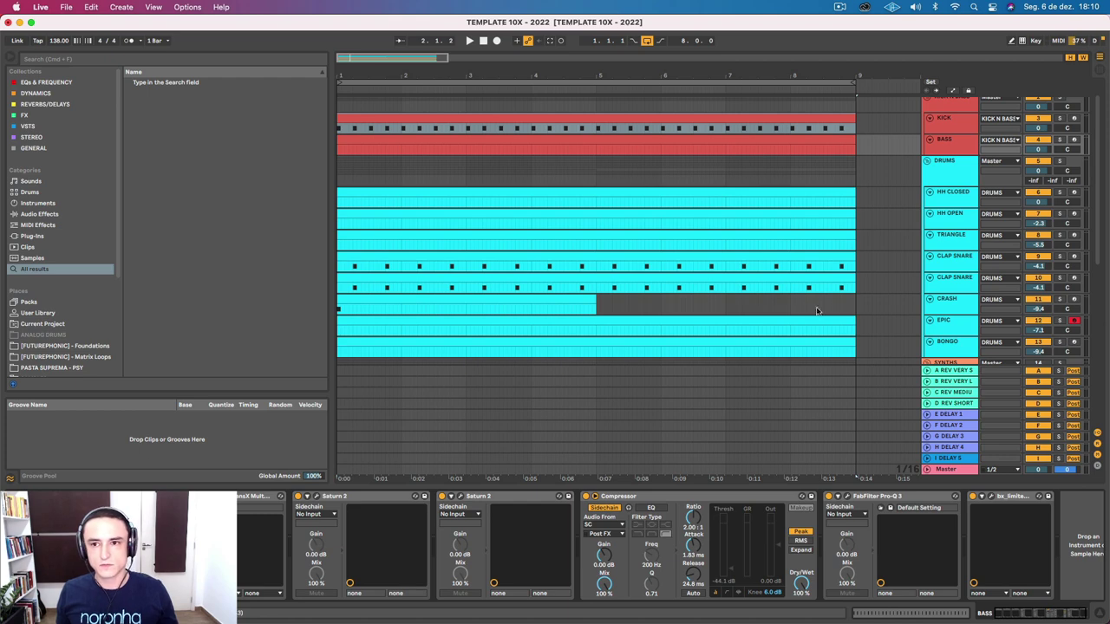
click(1074, 140)
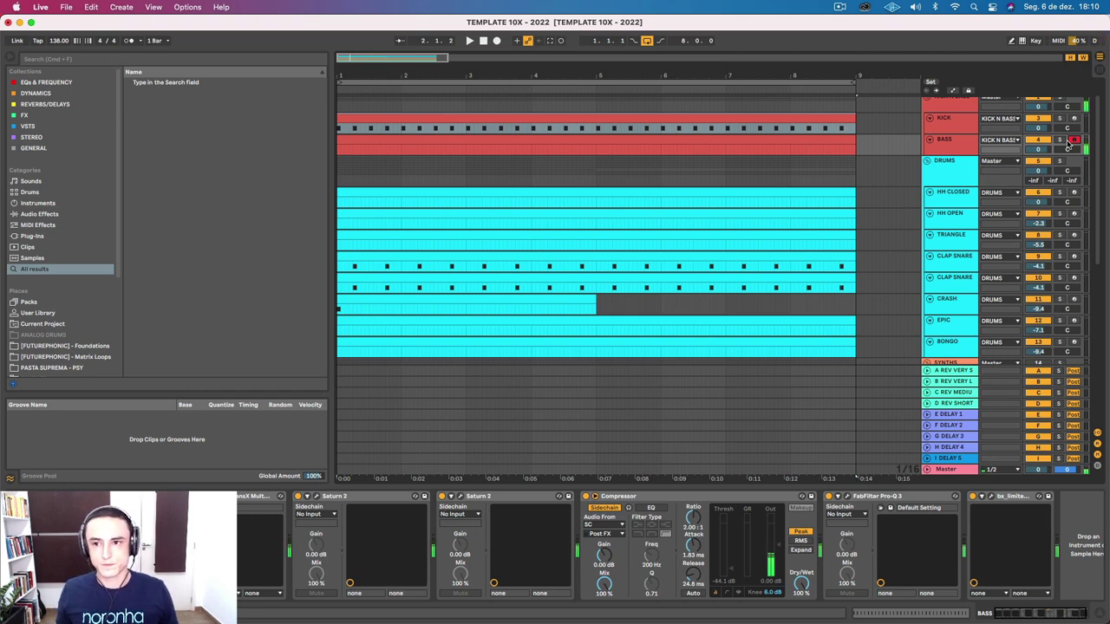
Inspect the KICK clip's notes and the kick sample loaded in the track's device chain.
click(597, 118)
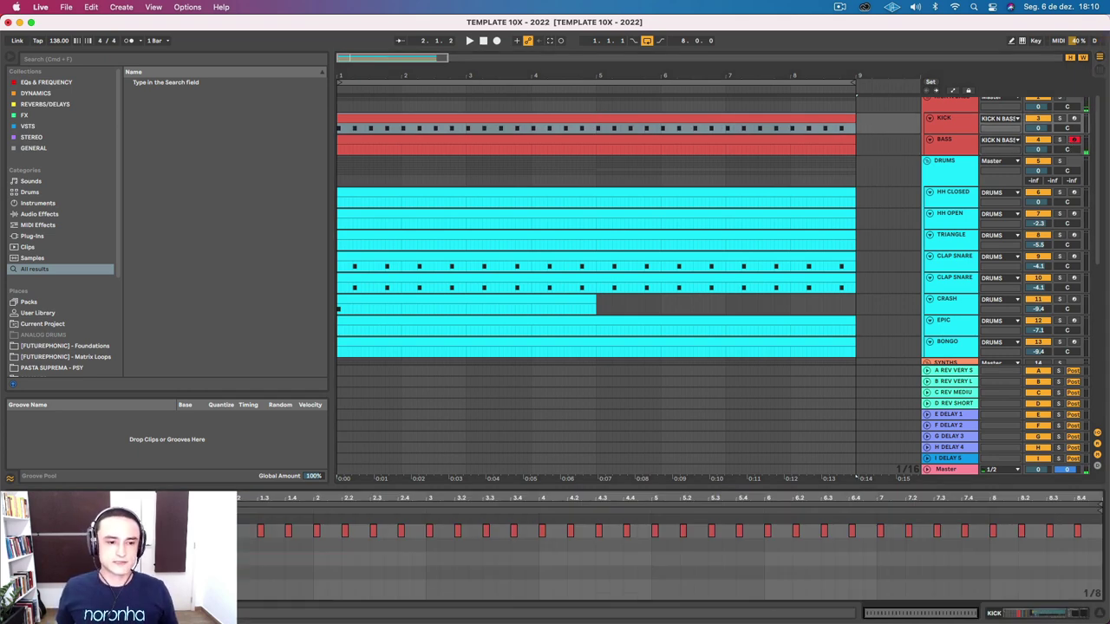
click(954, 124)
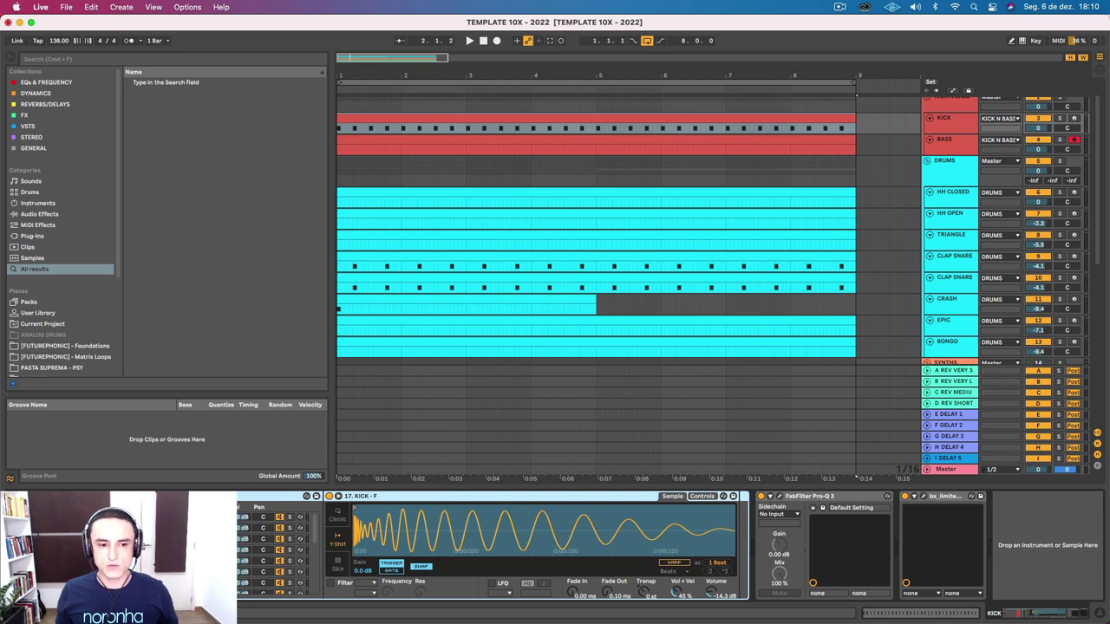
click(958, 126)
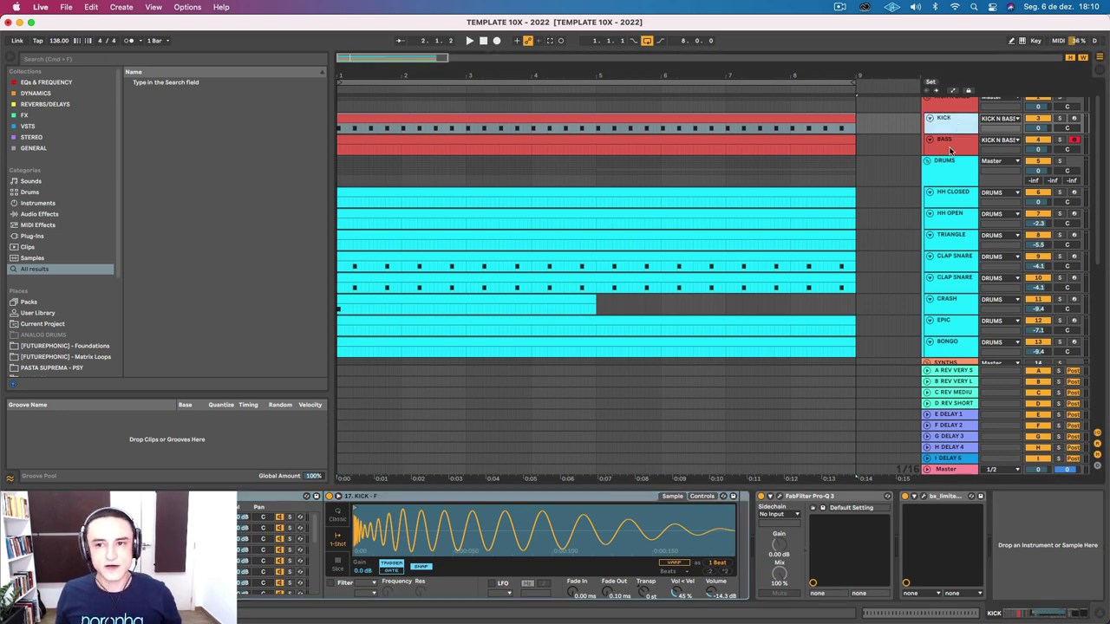
Move all notes of the KICK clip to the 11. KICK - F row, starting at beat 1.
click(545, 117)
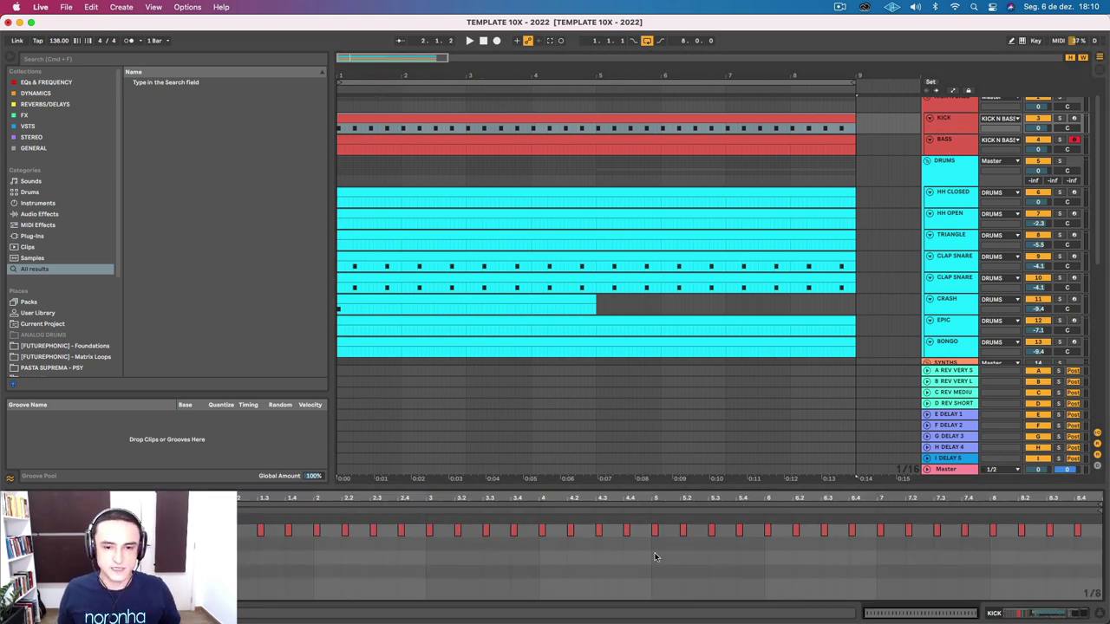
drag(586, 479, 520, 260)
click(483, 381)
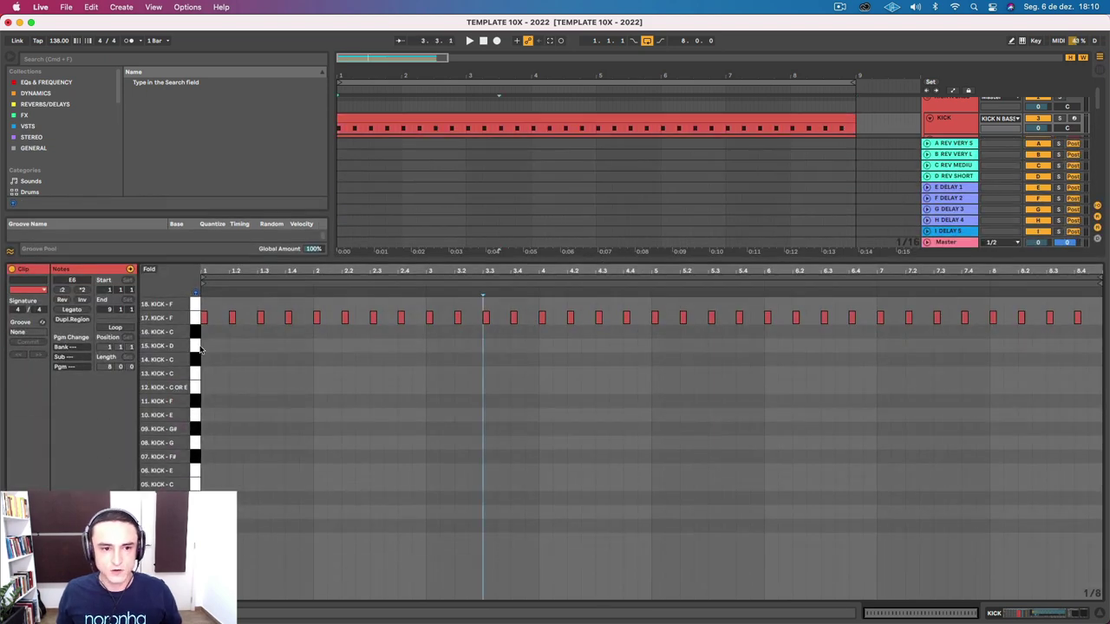
drag(1087, 321, 227, 402)
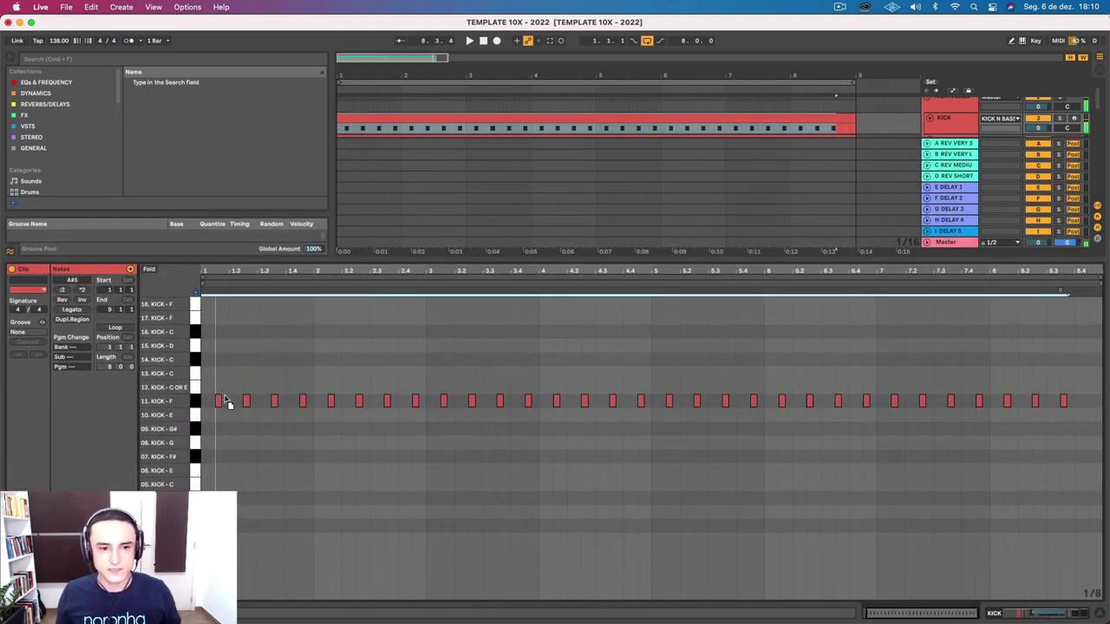
key(Left)
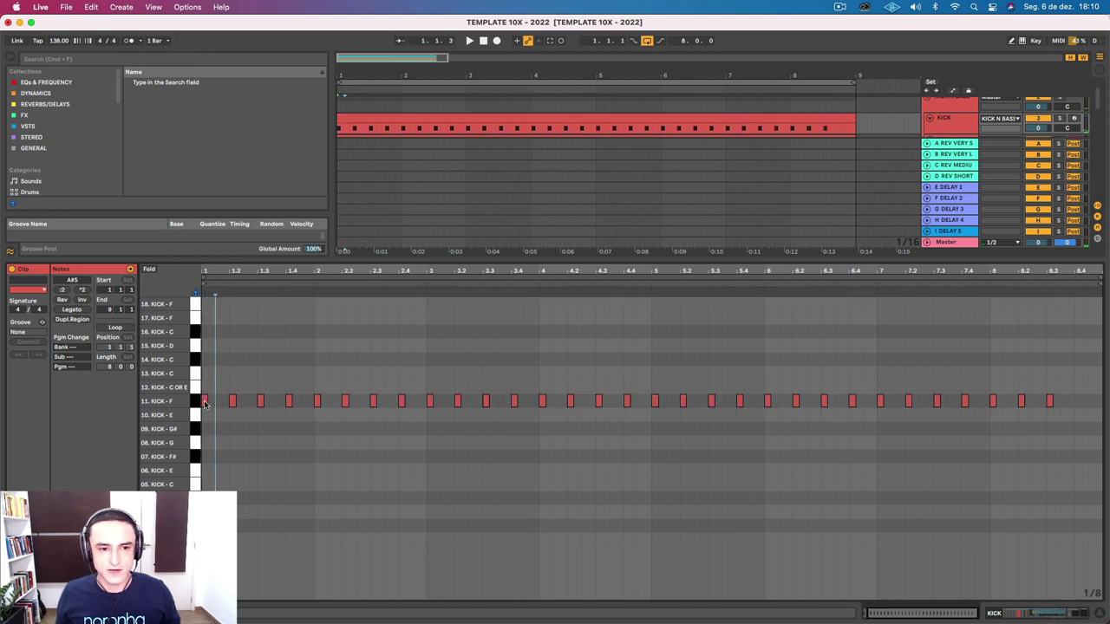
mouse_move(206, 404)
mouse_down()
mouse_move(208, 420)
mouse_move(208, 402)
mouse_up()
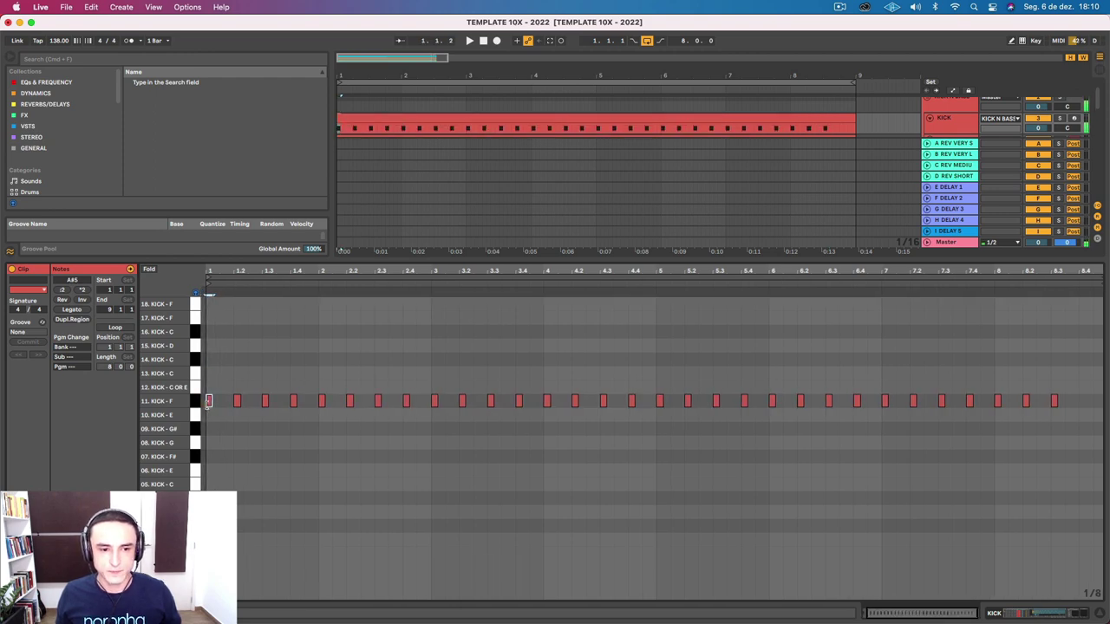
drag(360, 260, 364, 599)
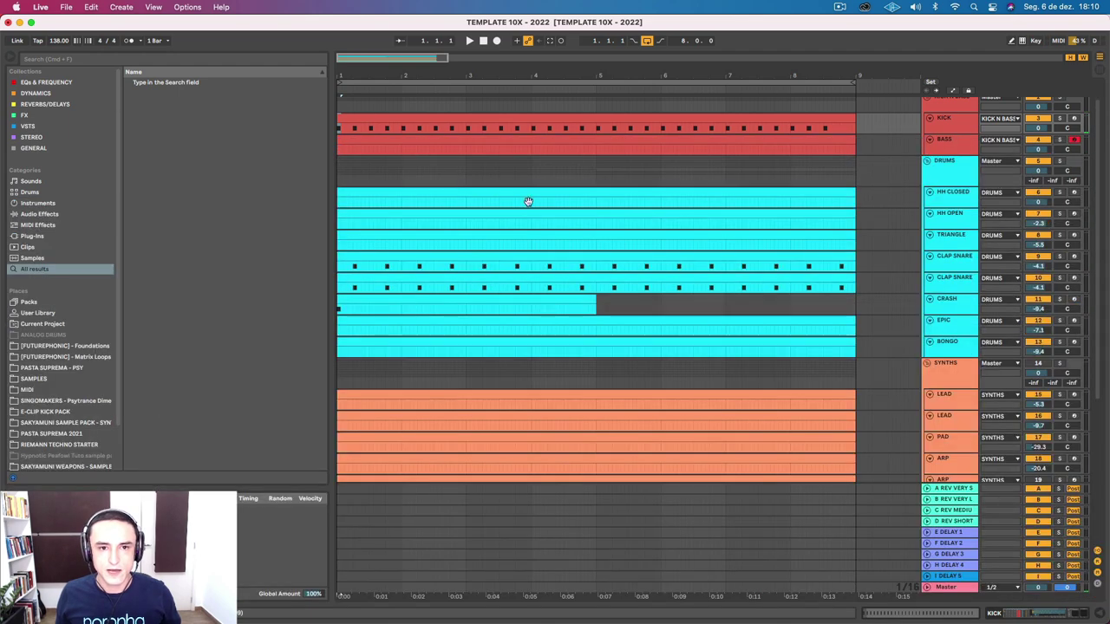
Open the BASS clip in an enlarged note editor, set its grid to 1/16, and collapse the editor.
double_click(634, 139)
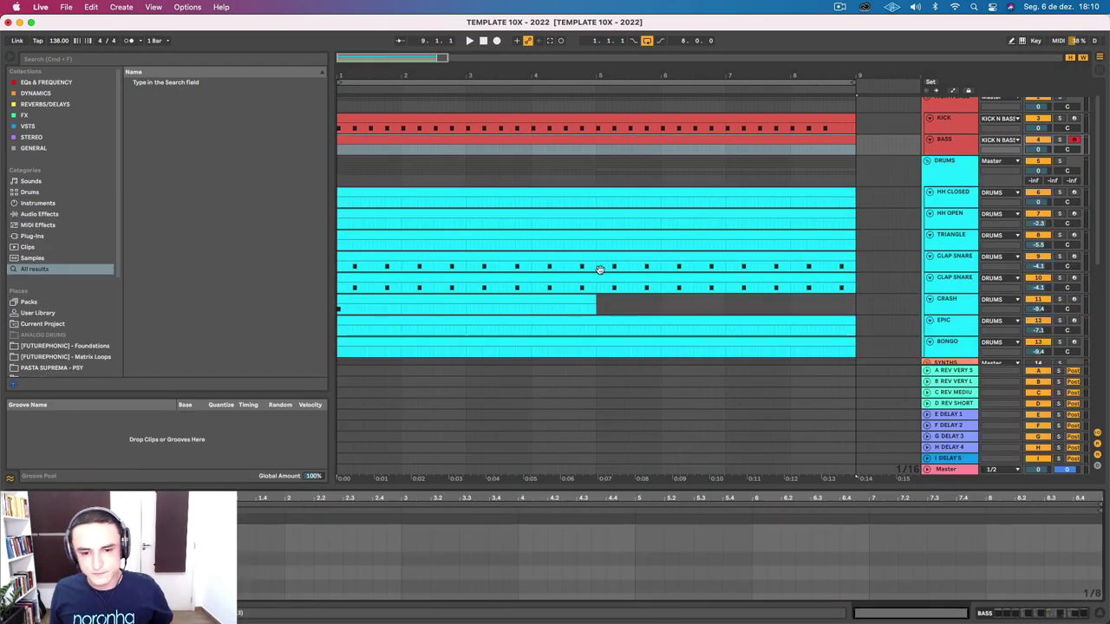
drag(562, 487, 562, 293)
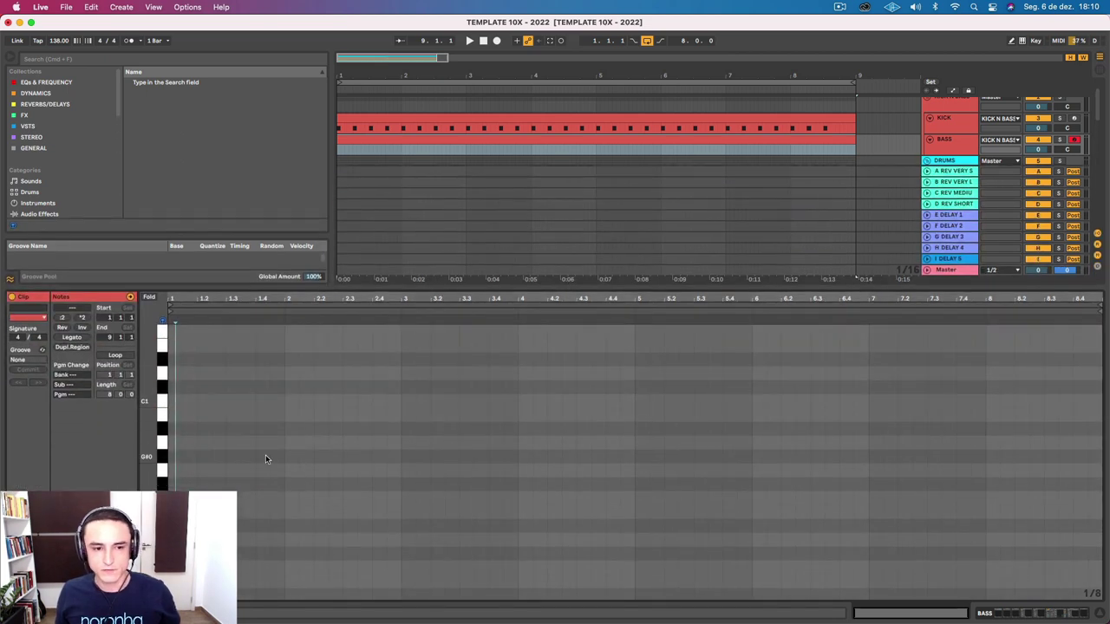
right_click(295, 438)
click(374, 391)
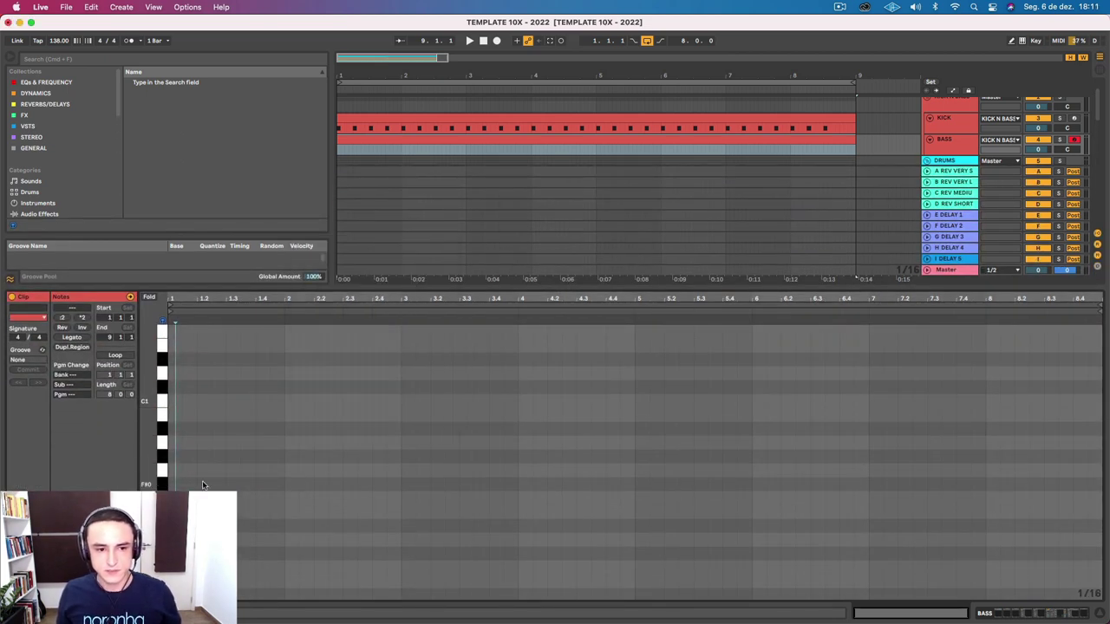
drag(471, 284, 473, 606)
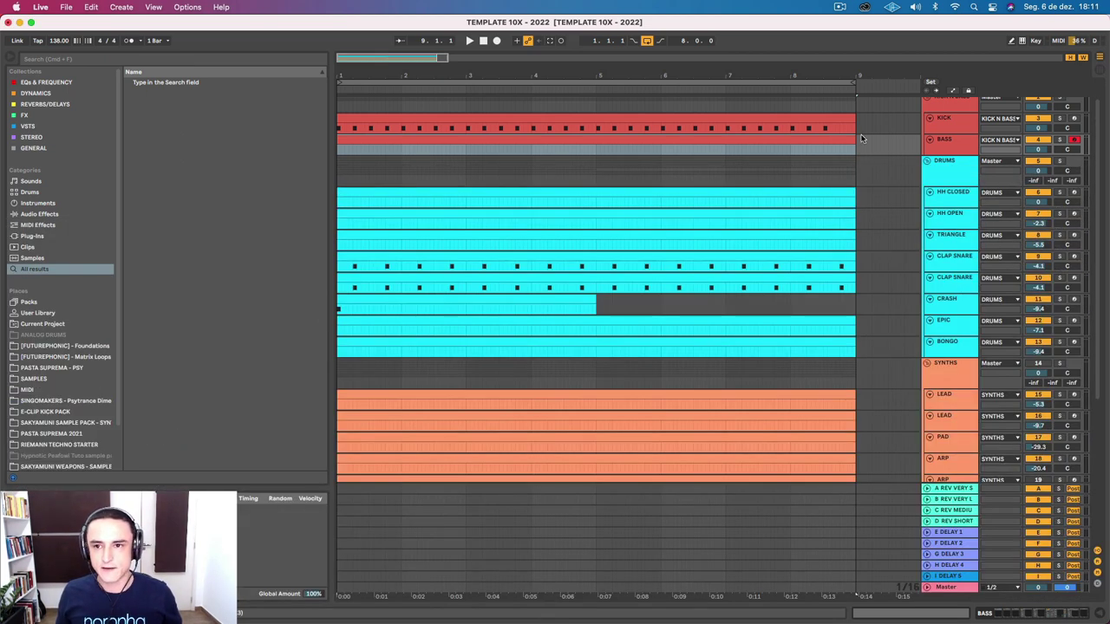
Examine the devices on the KICK N BASS group and on the BASS track.
click(941, 141)
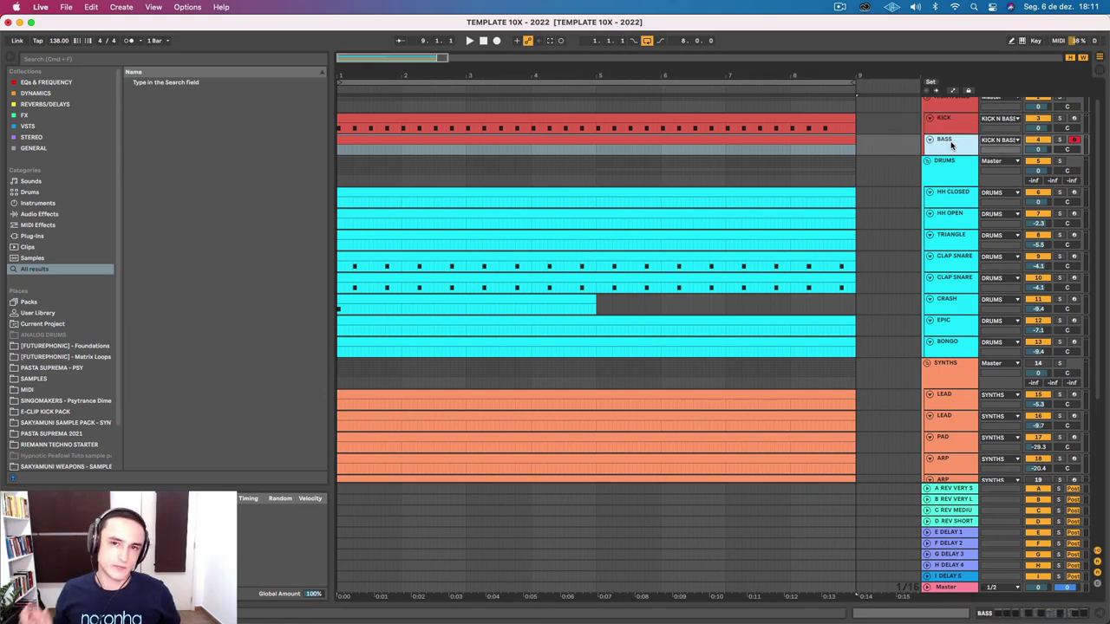
click(956, 103)
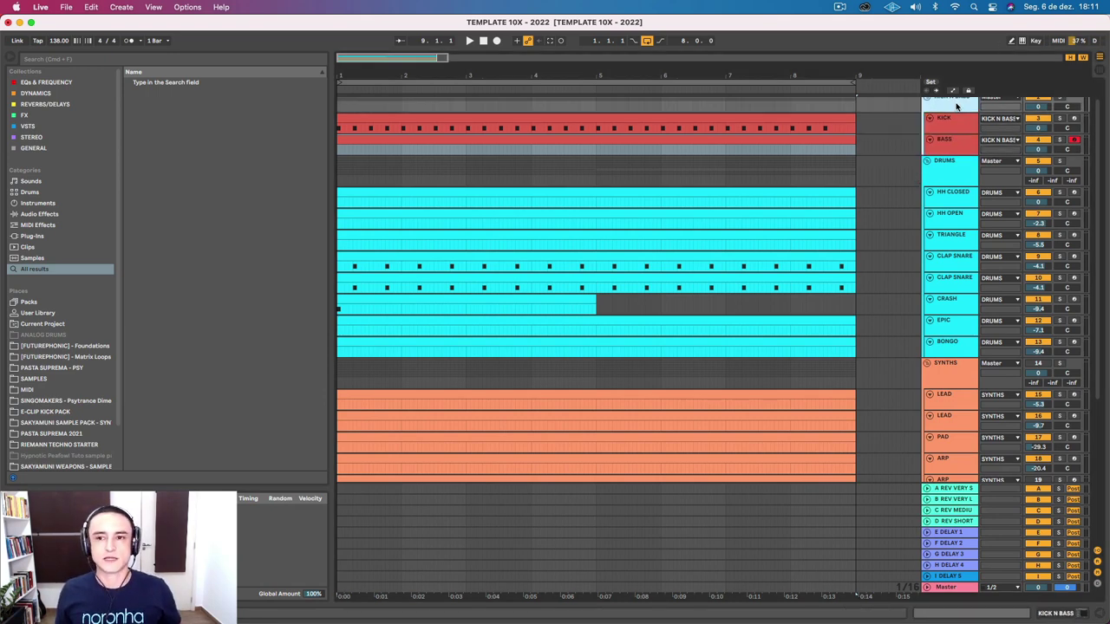
double_click(956, 103)
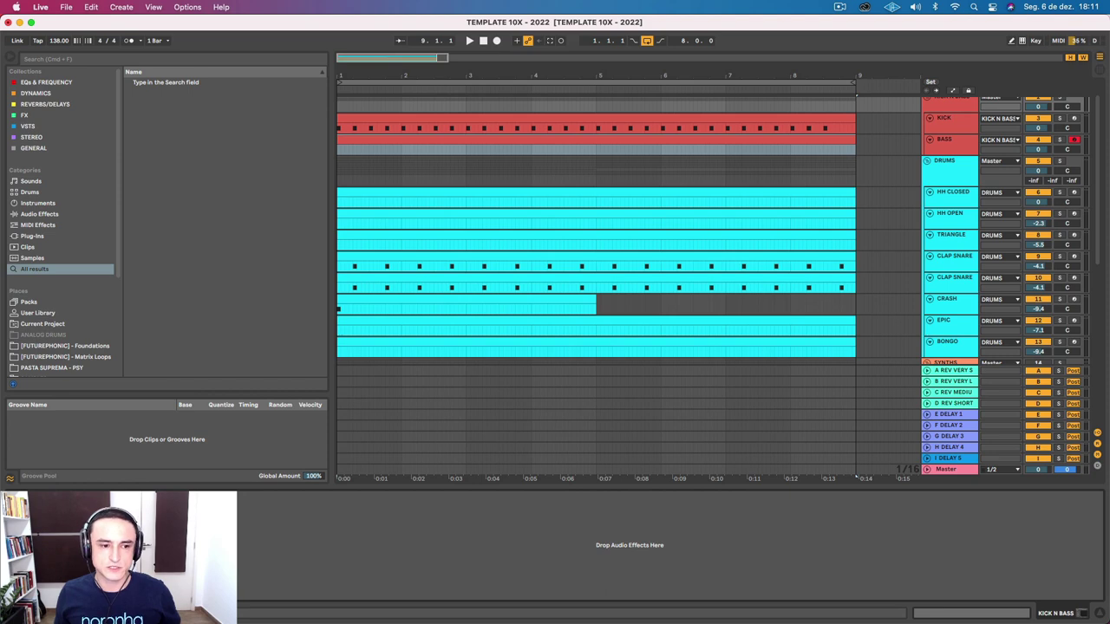
click(940, 141)
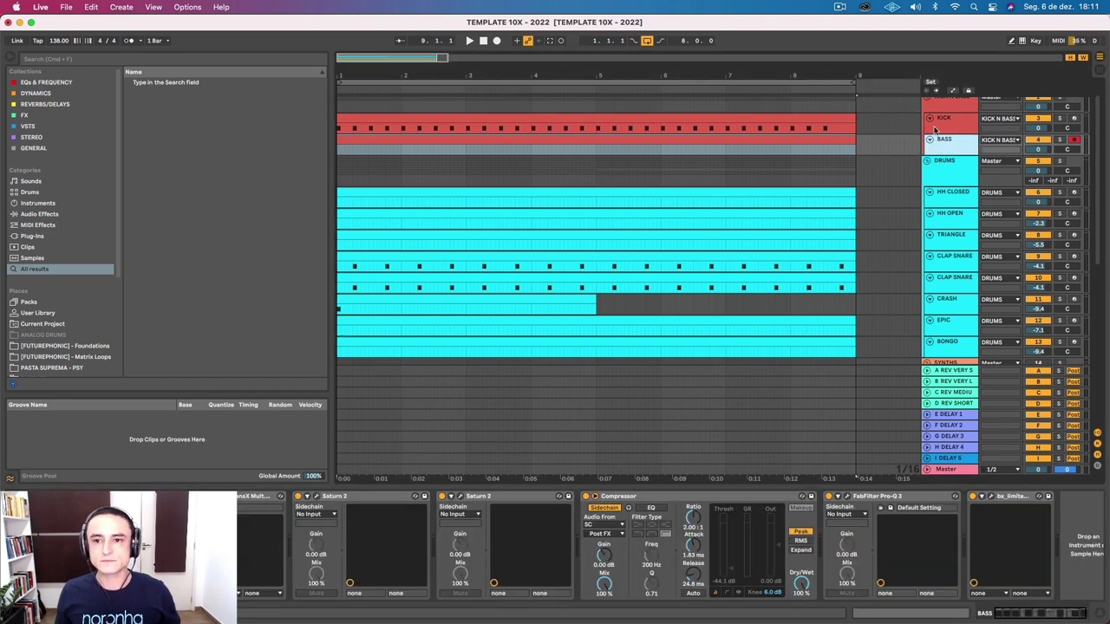
Examine the device chains of the DRUMS group and its tracks from HH CLOSED through EPIC.
click(954, 178)
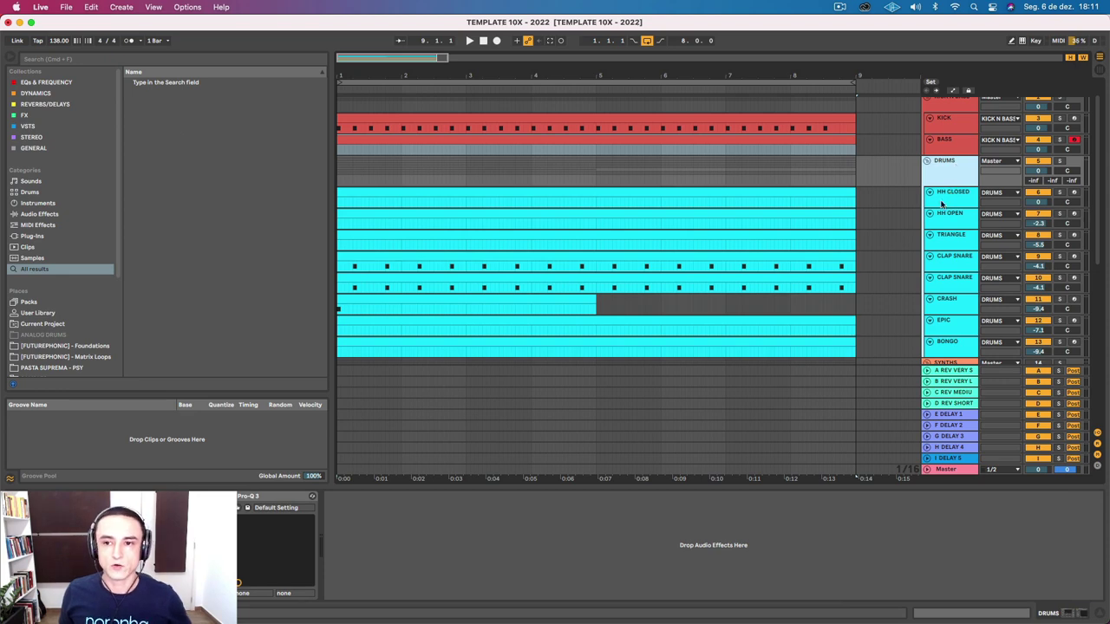
click(944, 194)
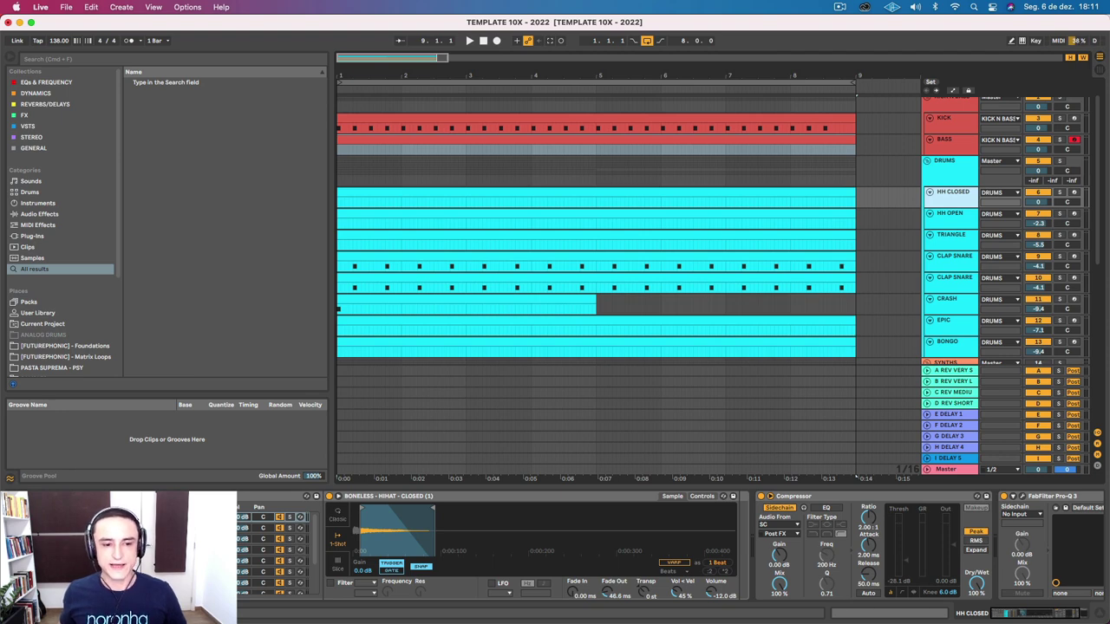
click(955, 216)
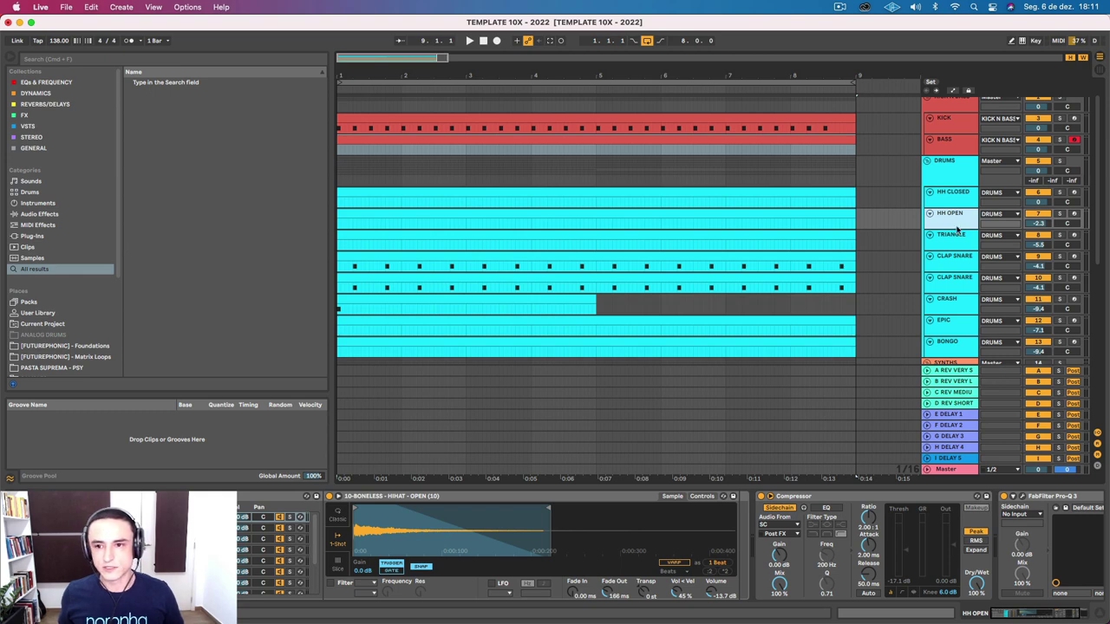
click(944, 243)
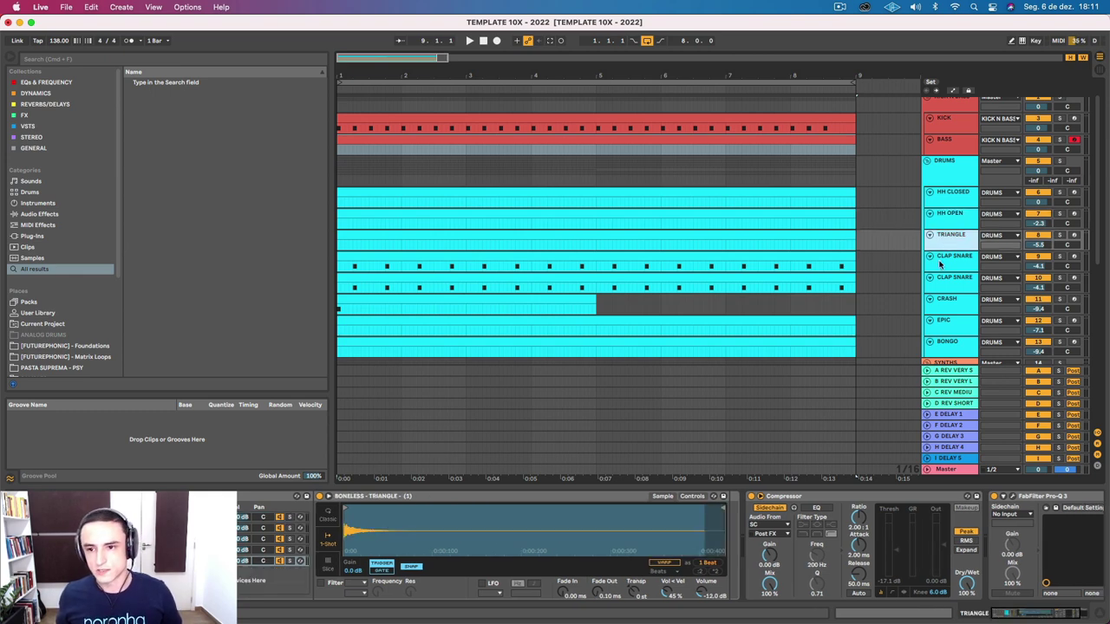
click(951, 259)
click(949, 279)
click(946, 302)
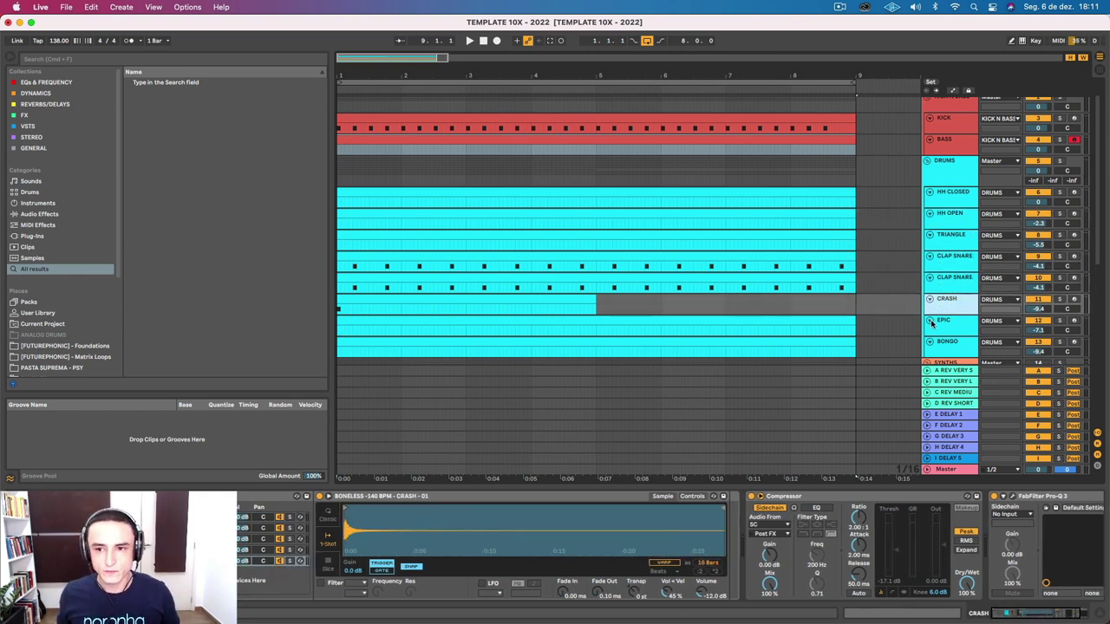
click(944, 323)
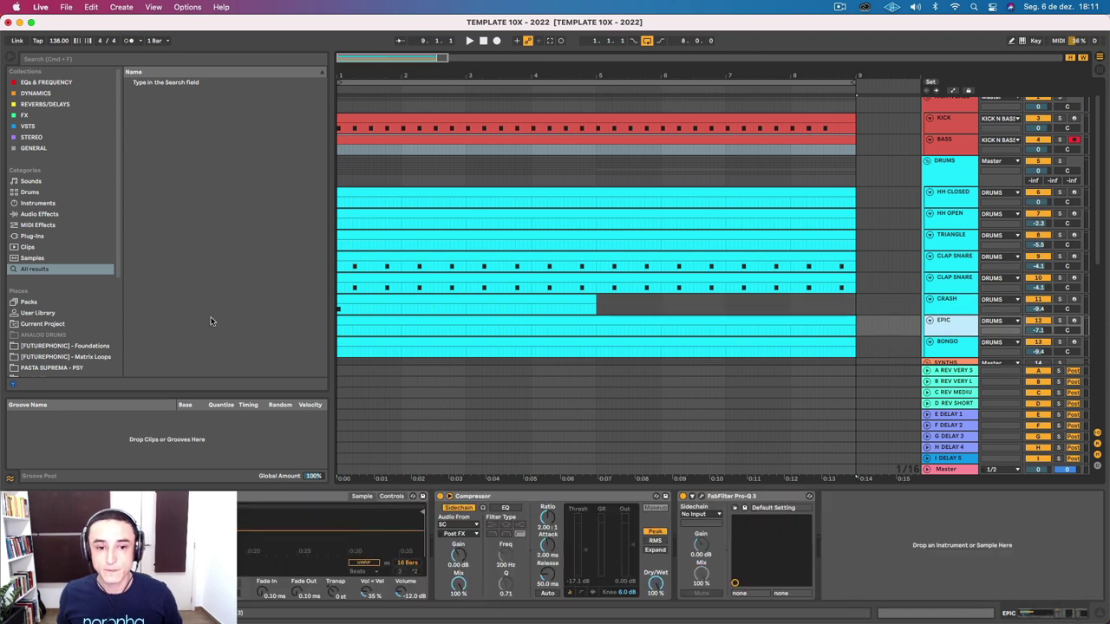
Open the EPIC clip in an enlarged note editor.
click(373, 322)
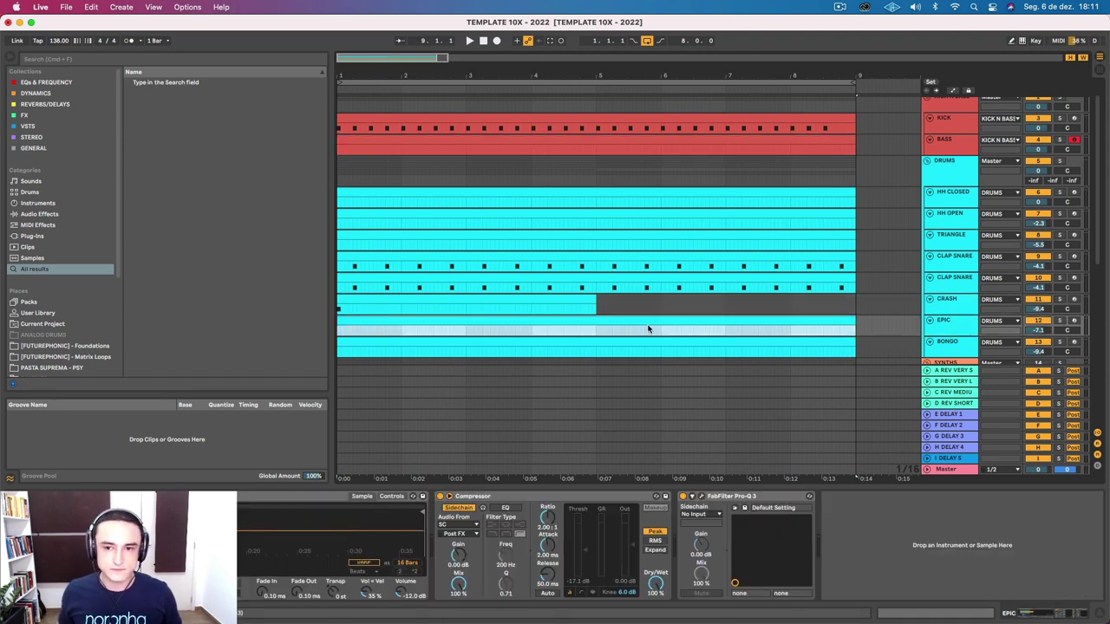
click(948, 322)
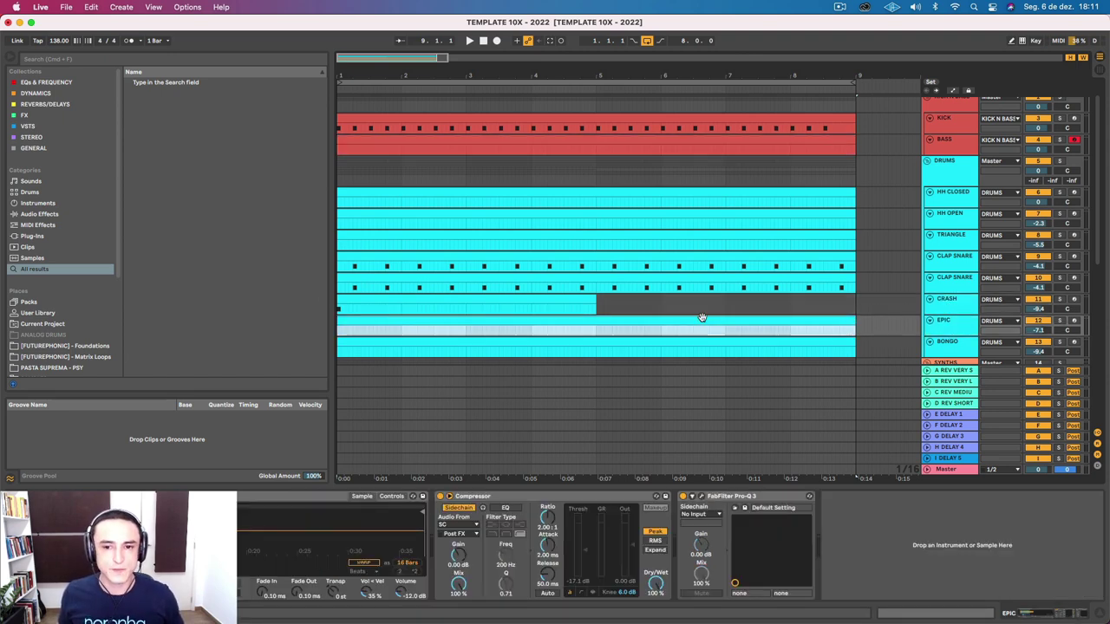
click(700, 317)
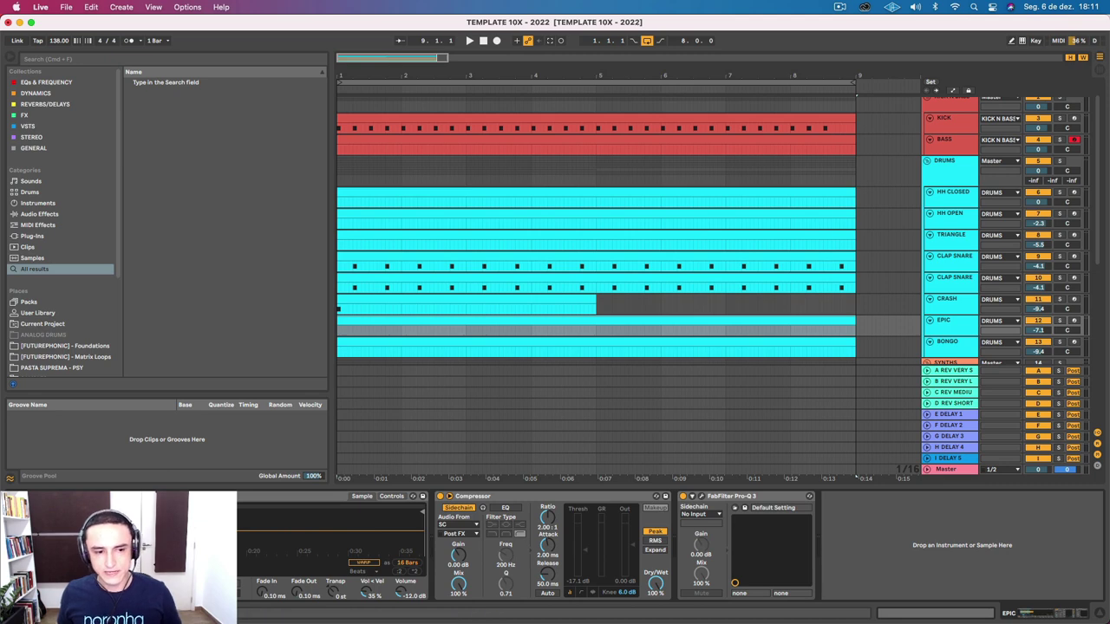
click(958, 330)
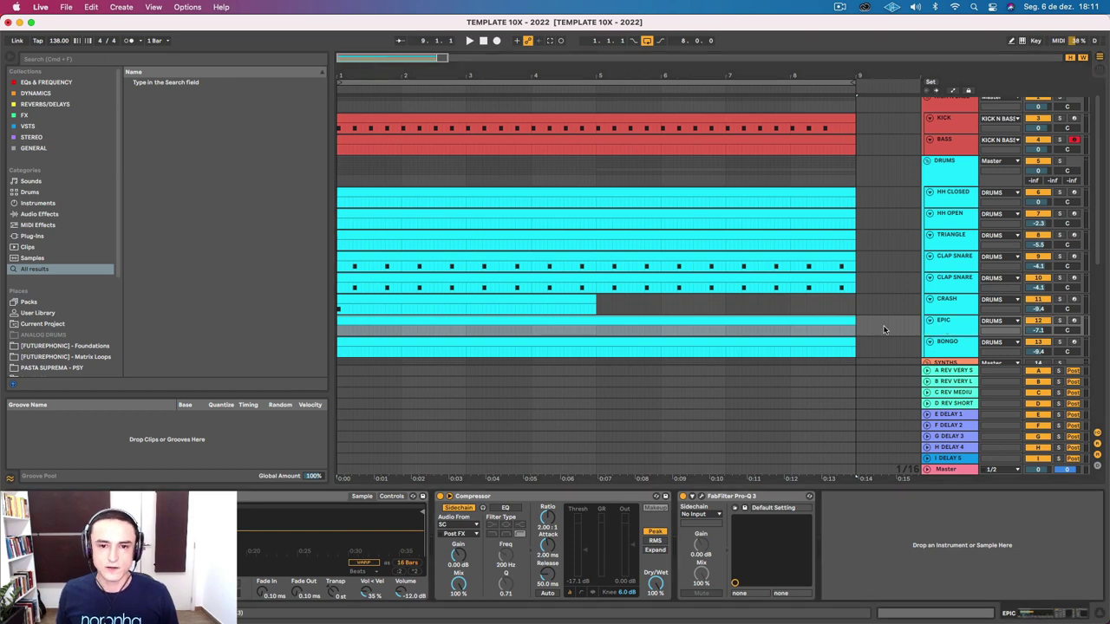
click(730, 320)
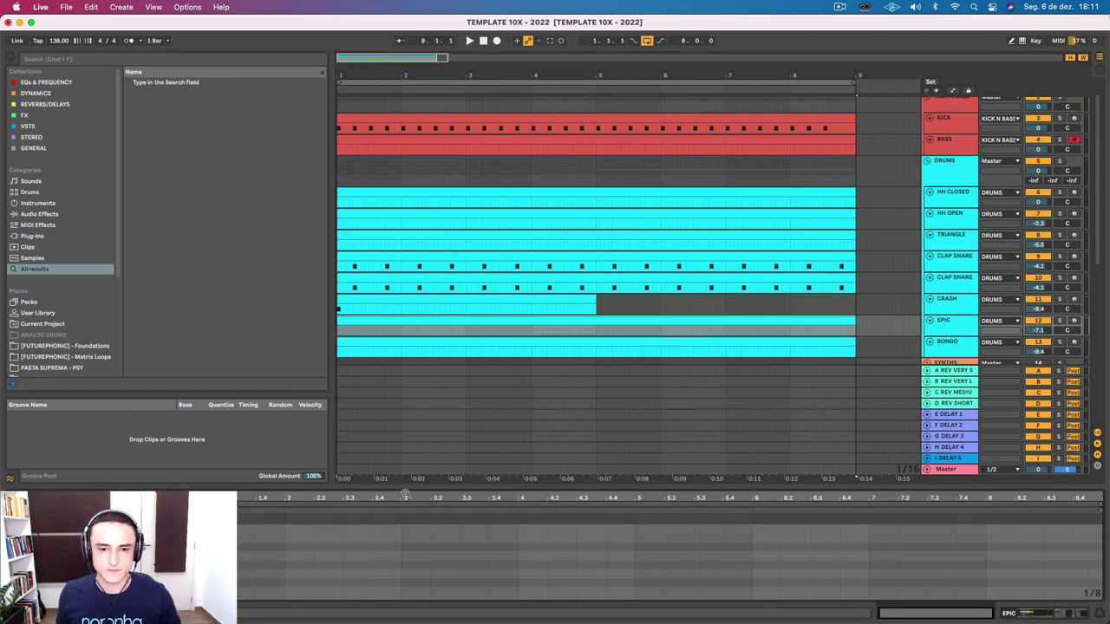
drag(430, 485, 429, 170)
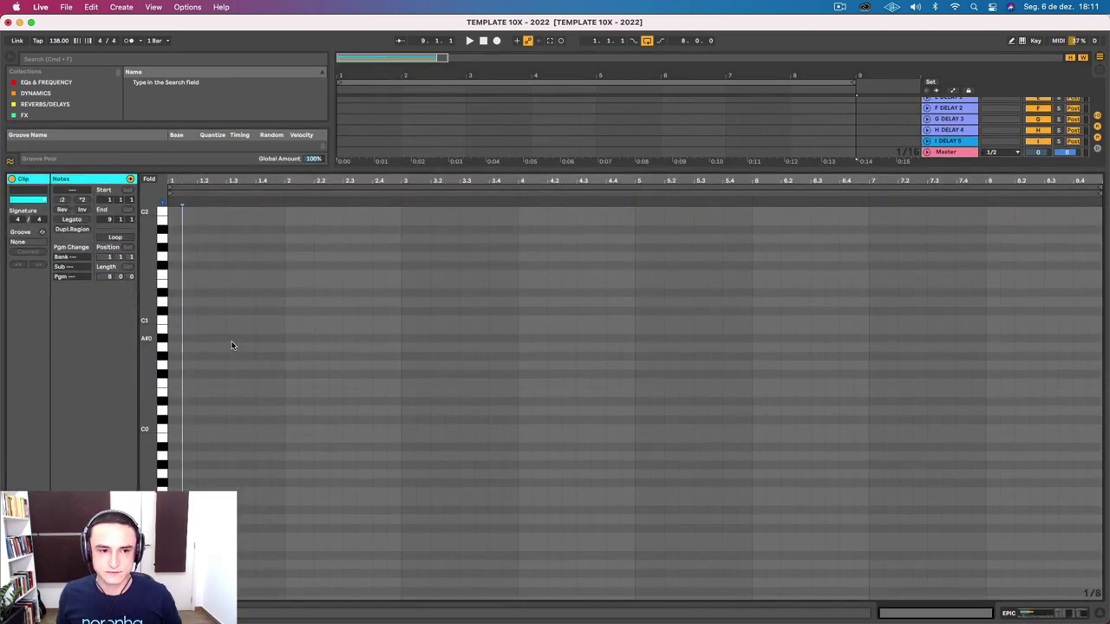
Add two notes to the EPIC clip at beats 1.3 and 1.4, the second higher in pitch, and collapse the editor.
click(232, 339)
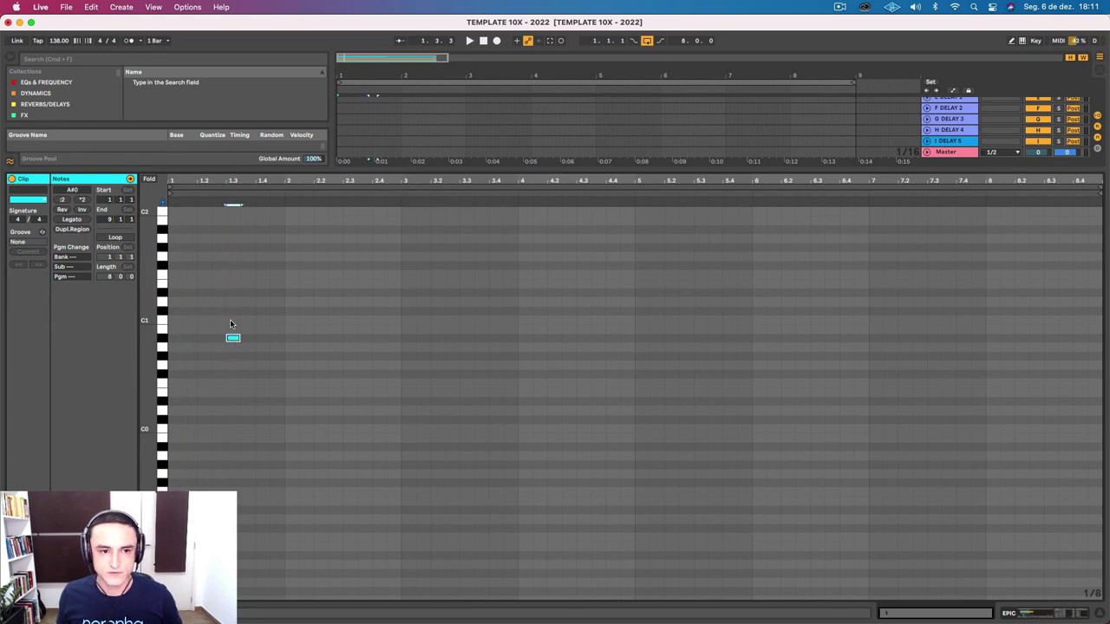
drag(233, 338, 309, 350)
scroll(252, 277, up, 5)
double_click(257, 292)
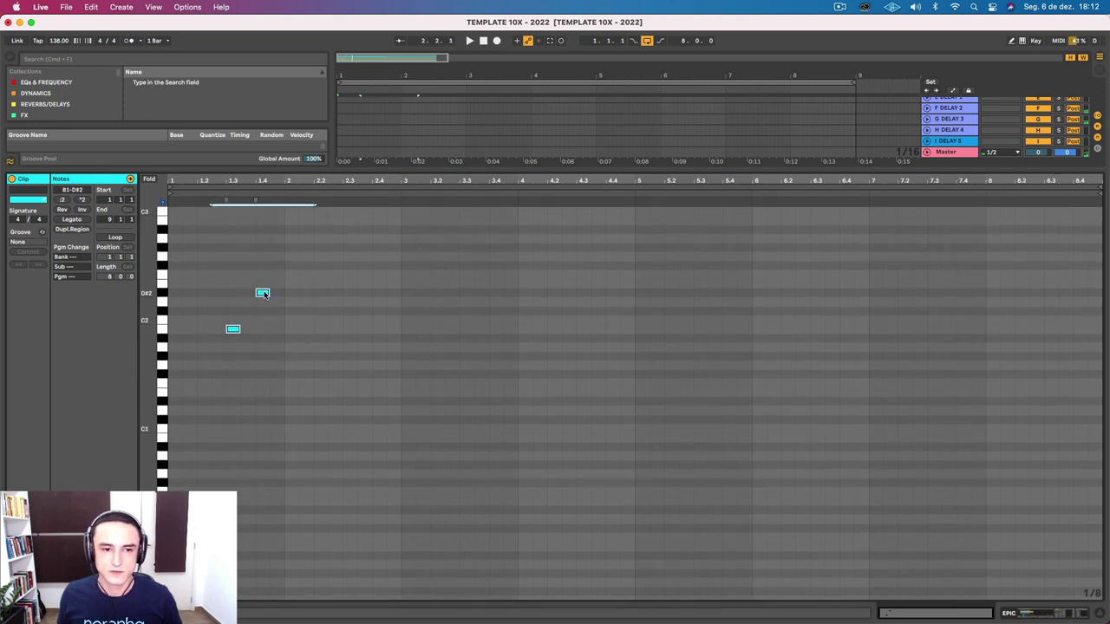
drag(264, 294, 263, 285)
drag(302, 354, 243, 277)
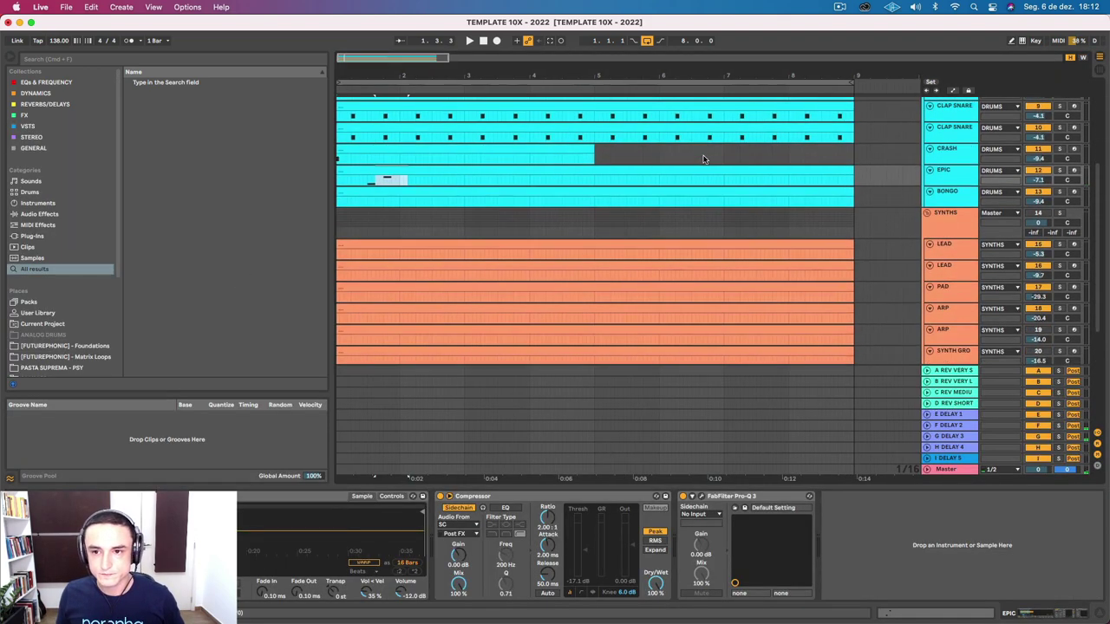
Examine the BONGO track's devices, and fold the DRUMS and KICK N BASS groups.
click(952, 260)
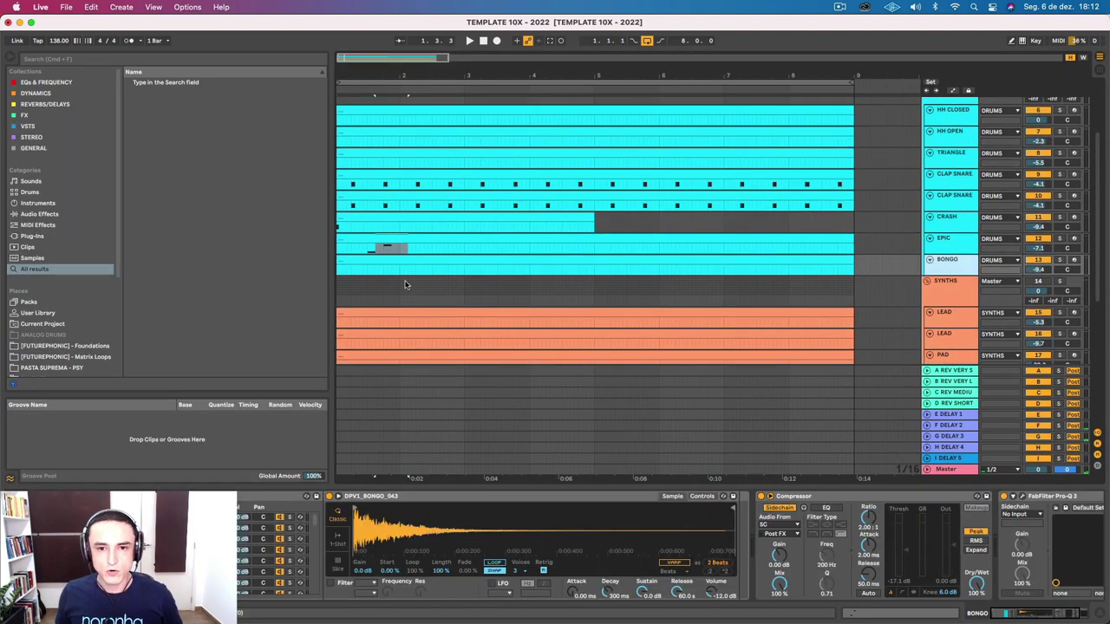
scroll(922, 307, up, 3)
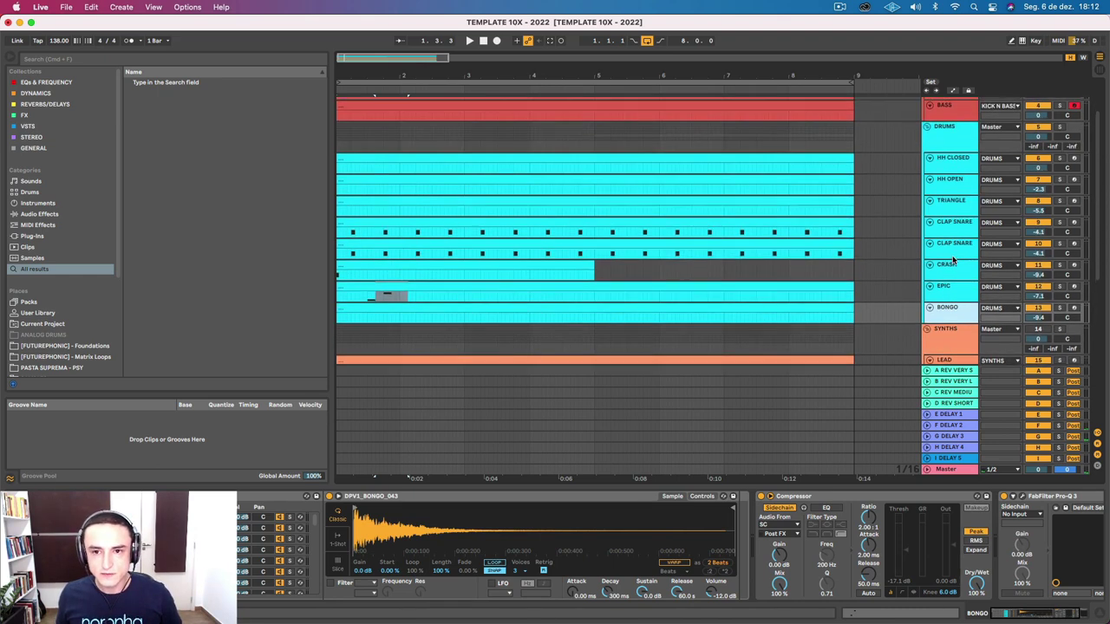
click(927, 130)
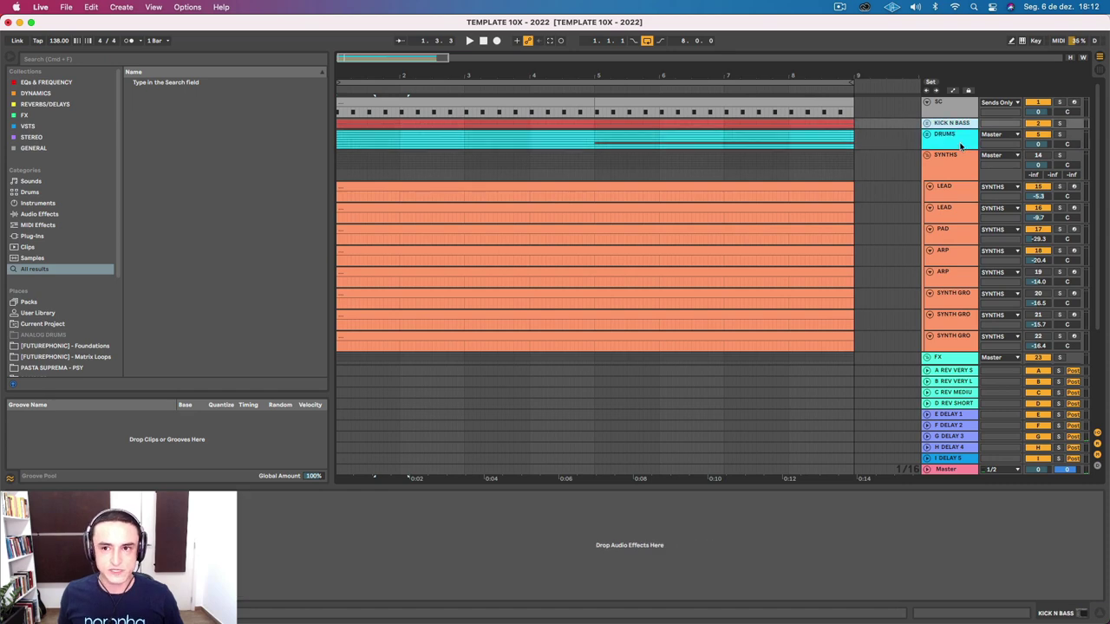
Examine the devices on the KICK N BASS, DRUMS and SYNTHS groups.
click(953, 124)
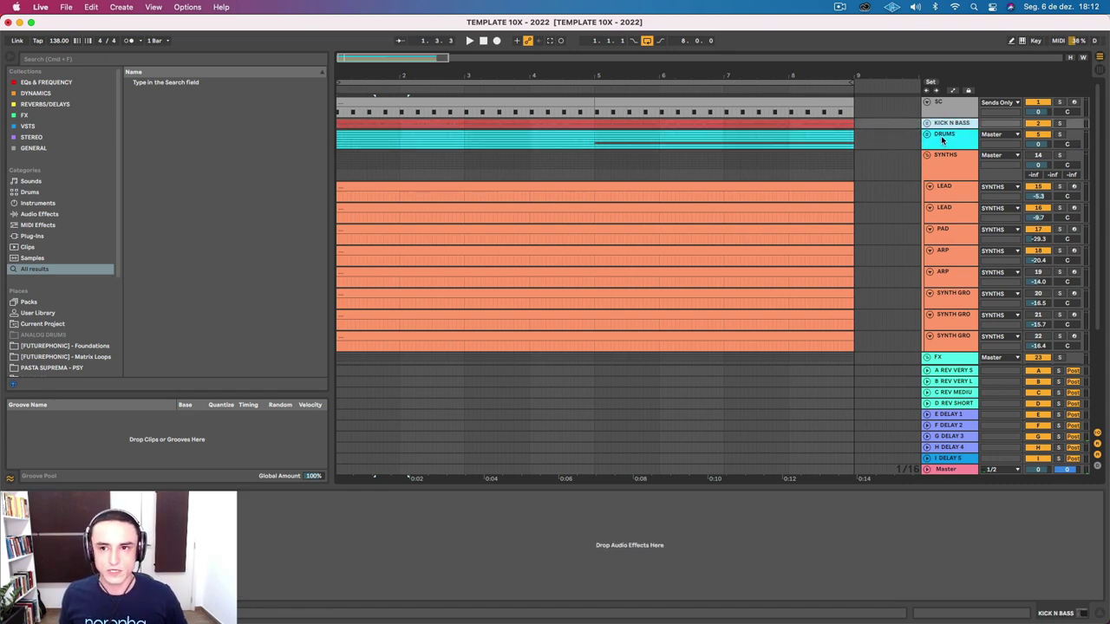
click(943, 139)
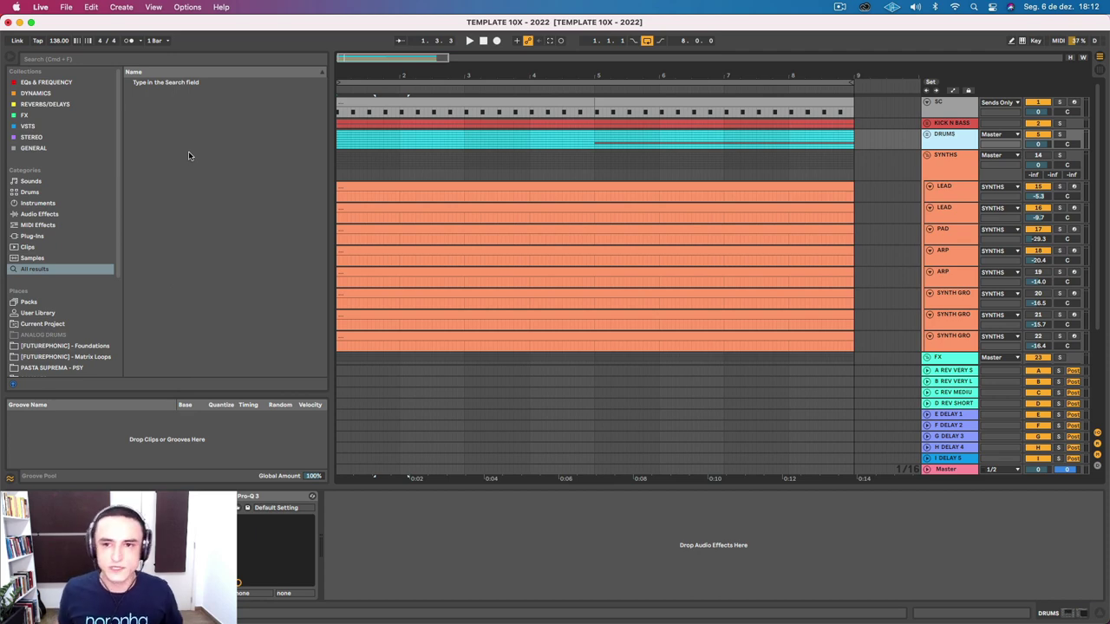
click(954, 164)
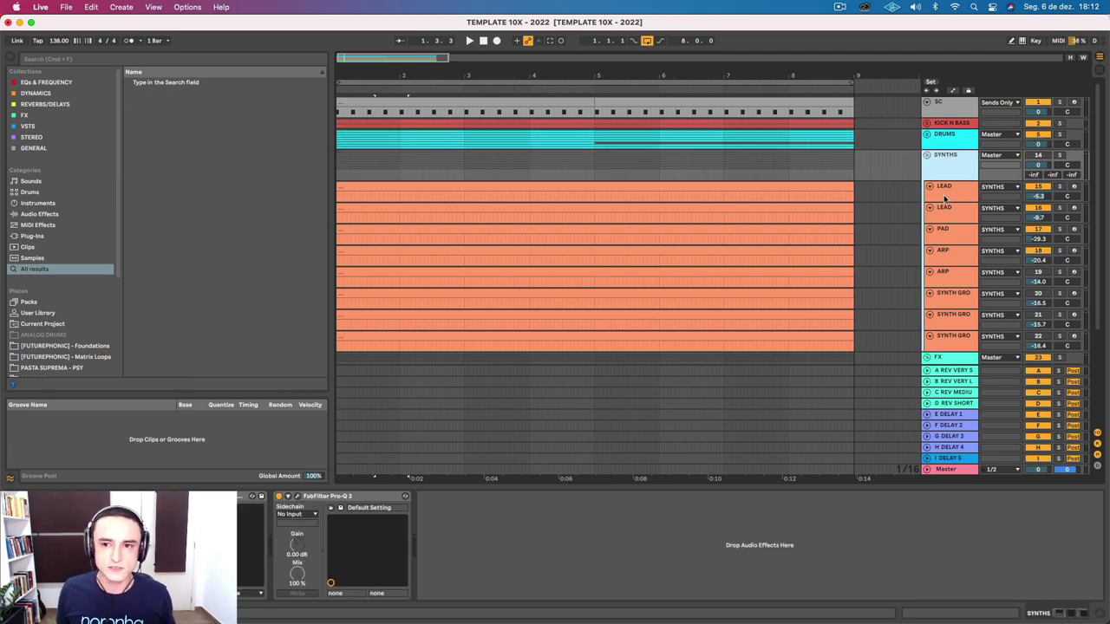
Examine the device chains of the synth tracks from the first LEAD through the last SYNTH GROOVE.
click(945, 198)
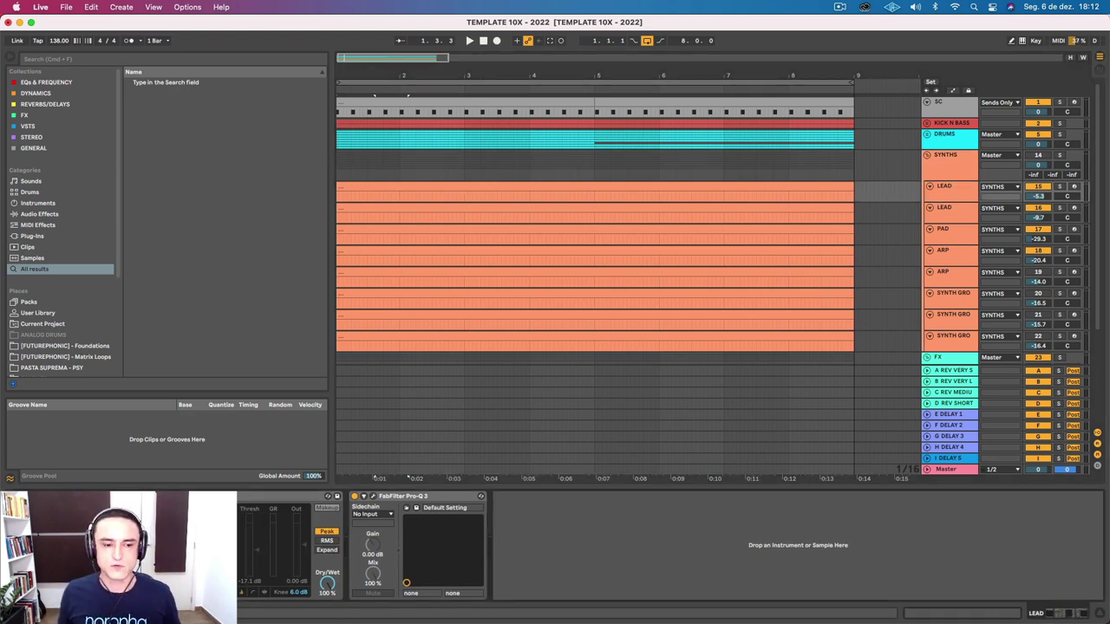
click(413, 496)
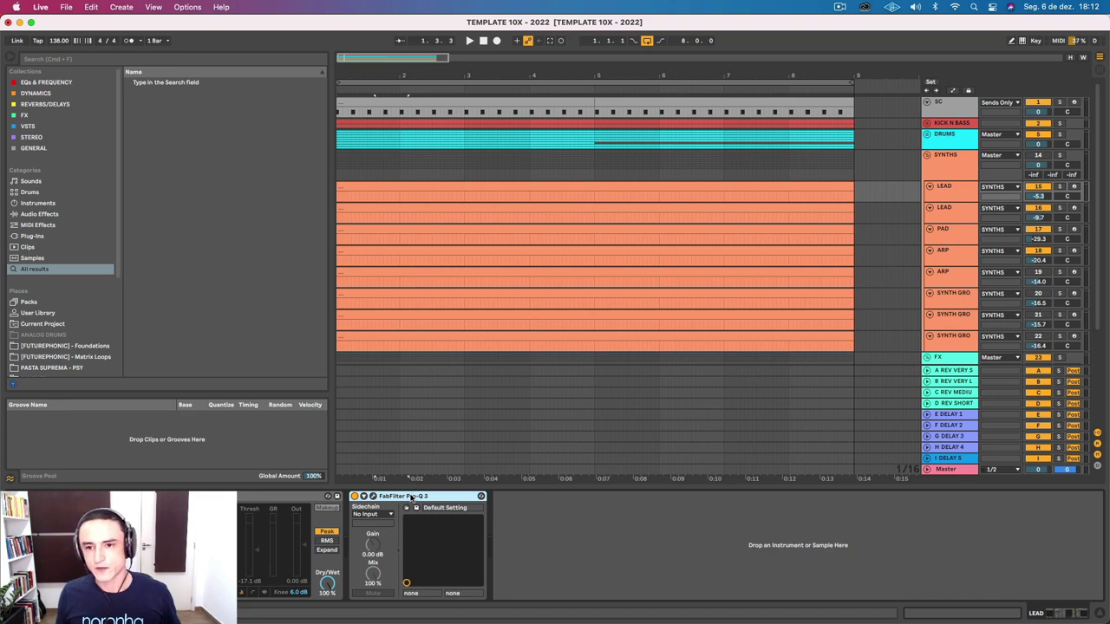
click(958, 215)
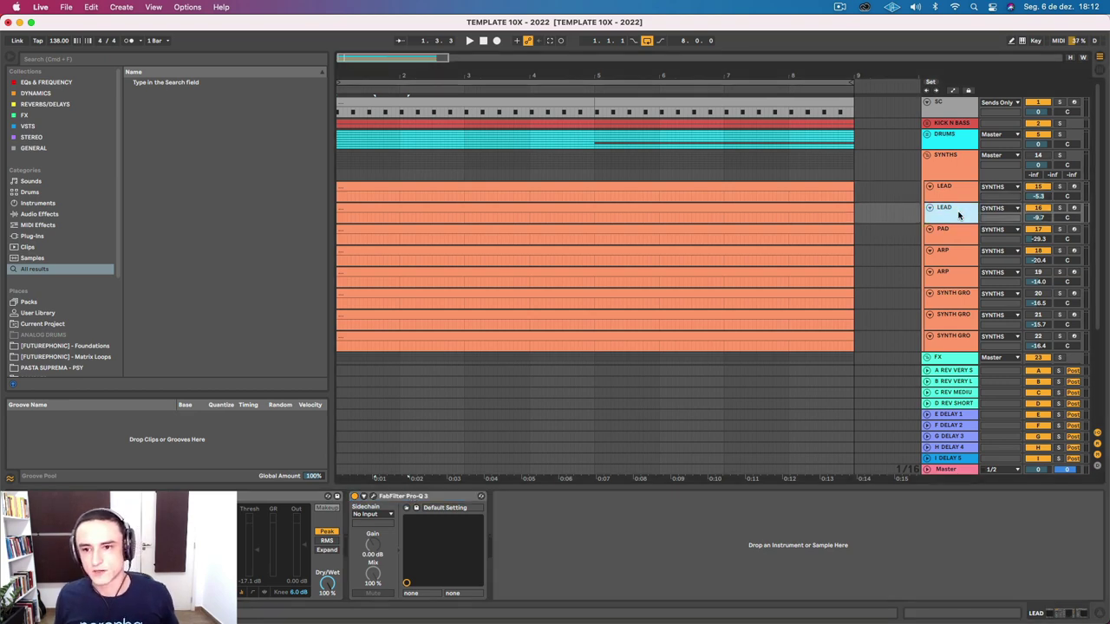
click(954, 256)
key(Down)
key(Down)
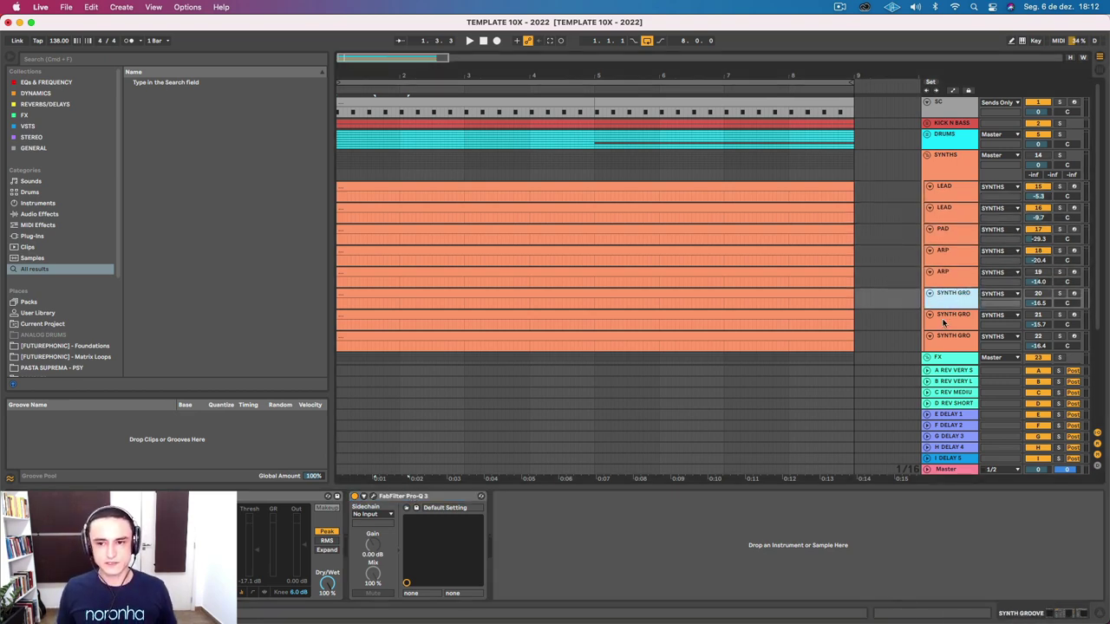
key(Down)
key(Down)
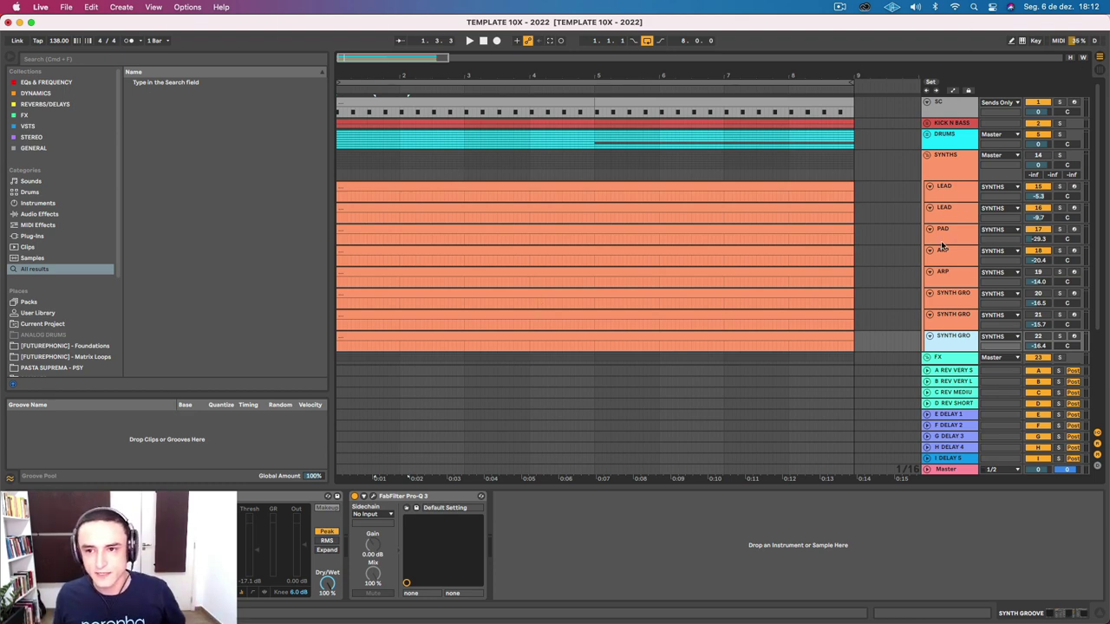
Examine the devices on the FX group, its FX tracks and the LOOPCLOUD track.
key(Down)
key(Right)
scroll(945, 269, down, 3)
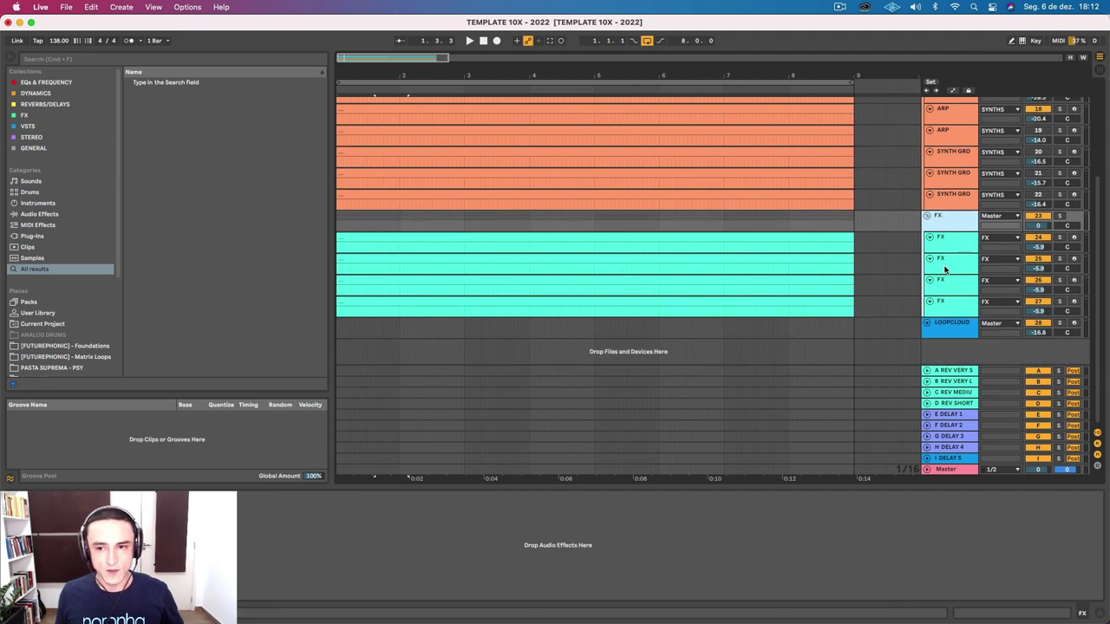
click(951, 292)
click(945, 330)
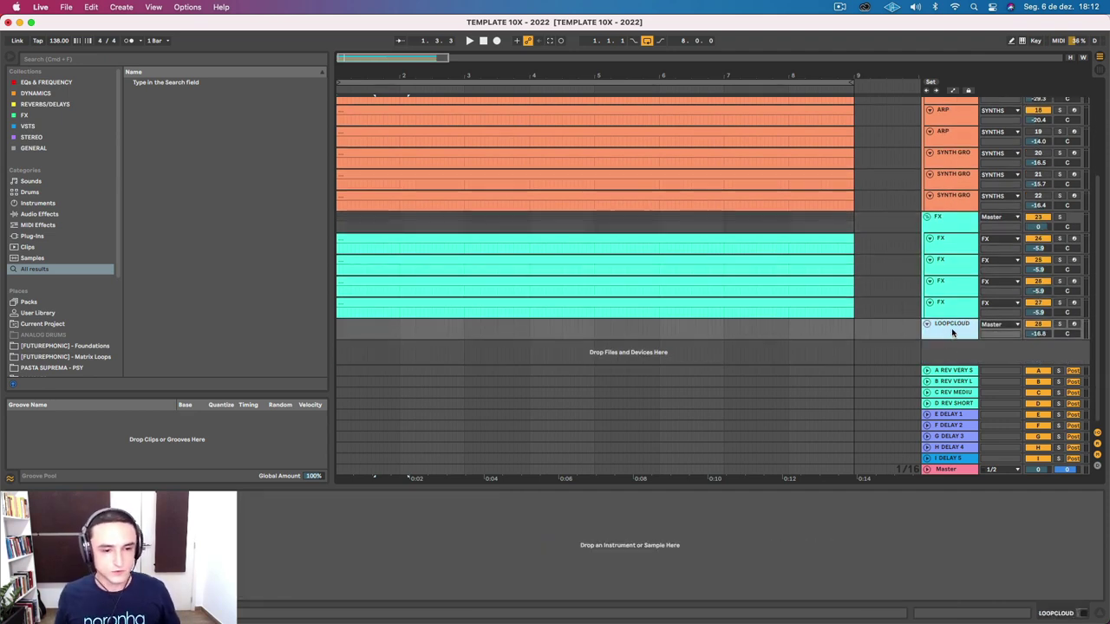
key(Left)
Unfold the KICK N BASS group and compare the devices on the SC and KICK tracks.
scroll(689, 300, up, 5)
scroll(682, 307, down, 3)
scroll(682, 303, up, 3)
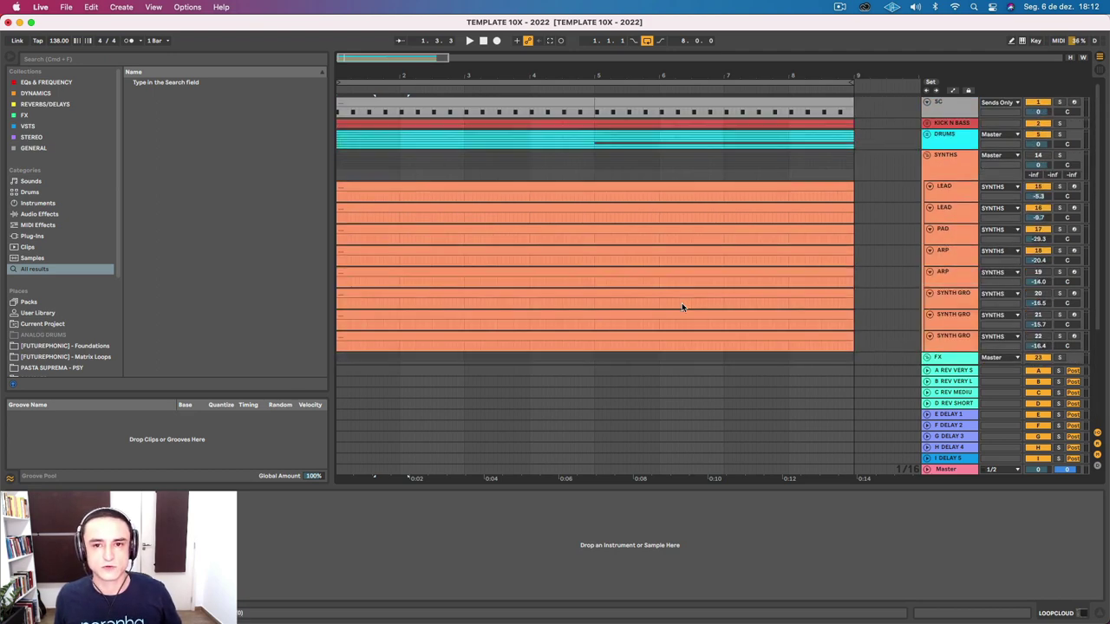
click(971, 111)
click(779, 107)
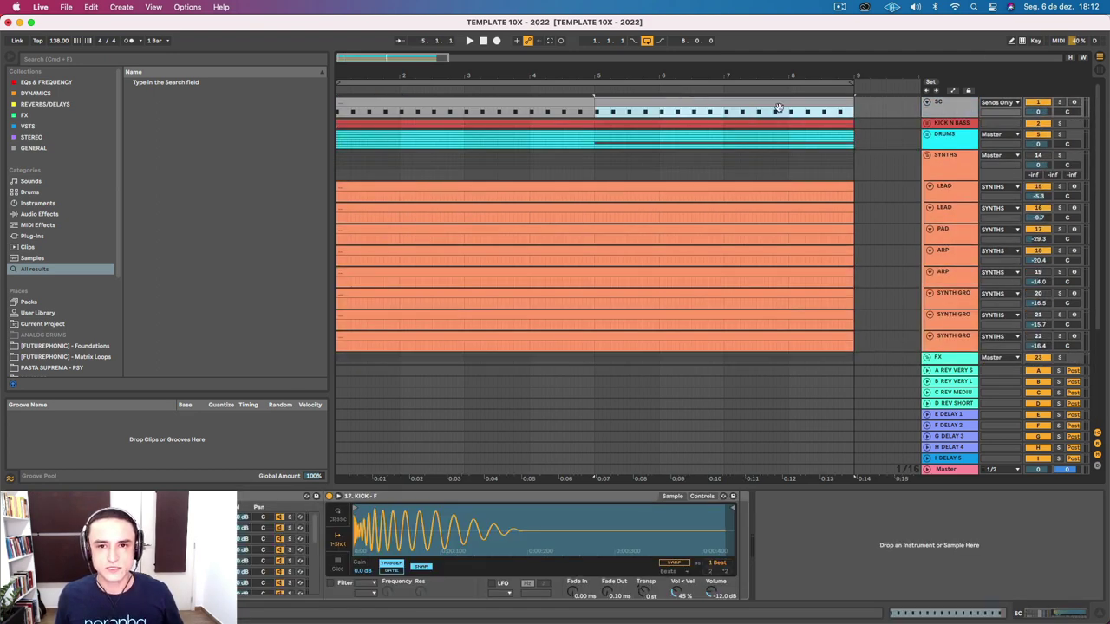
click(927, 123)
click(942, 152)
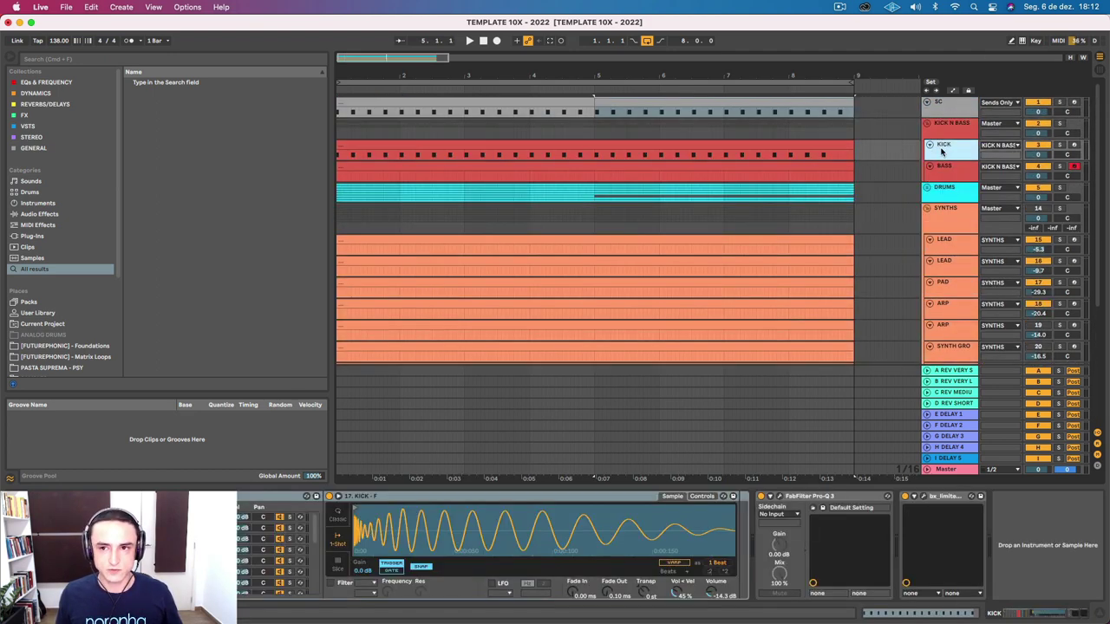
click(951, 110)
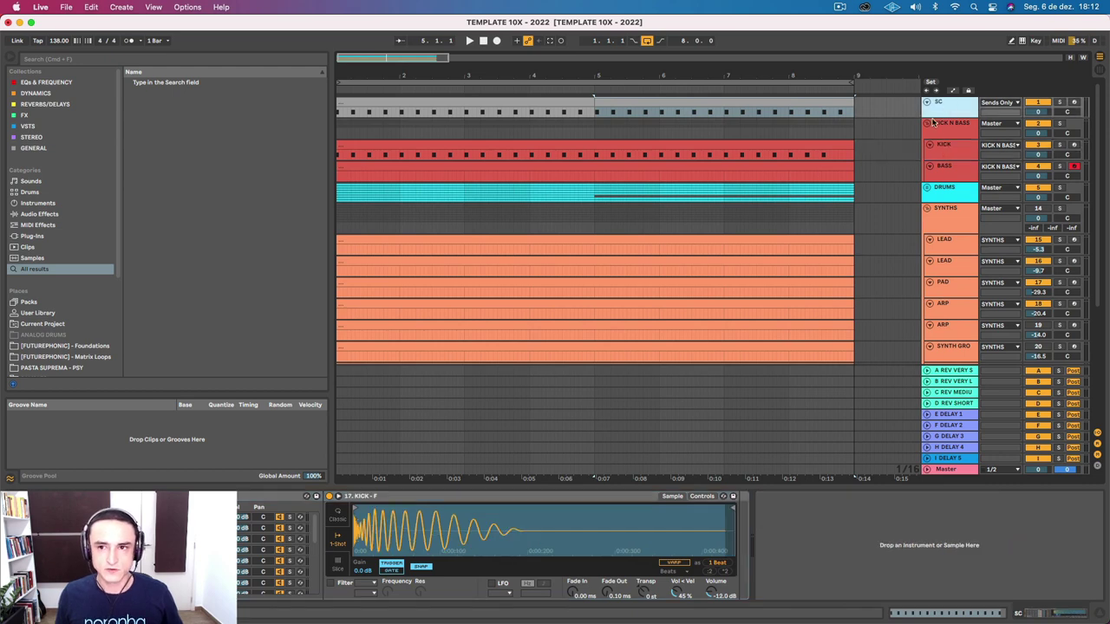
View the first SC clip's kick notes in the enlarged note editor, and collapse the editor.
click(485, 98)
double_click(468, 102)
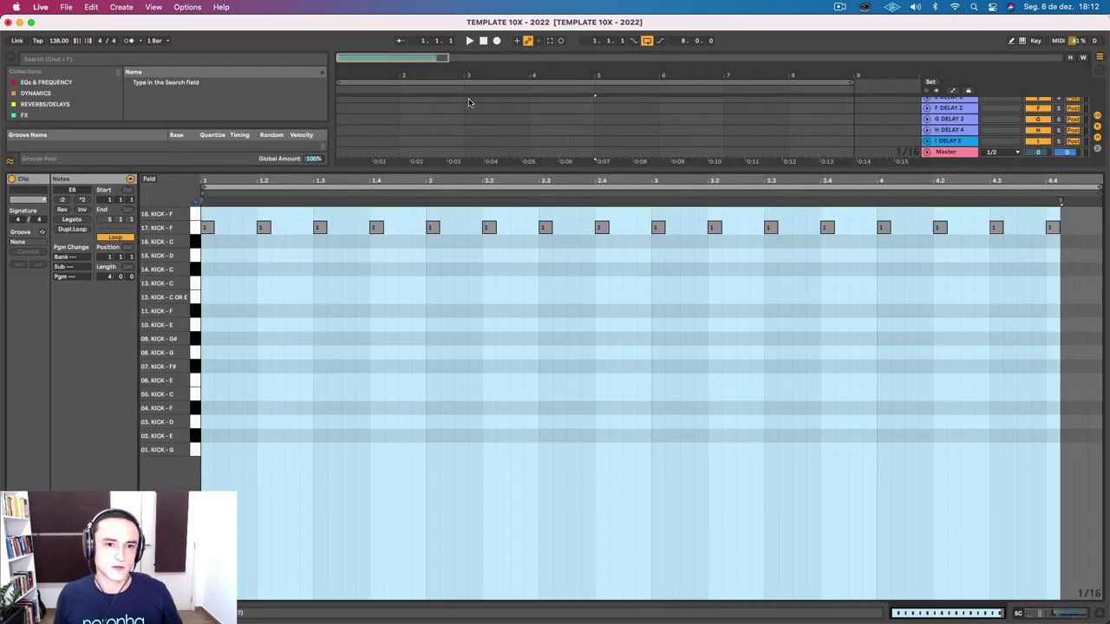
key(super+alt+e)
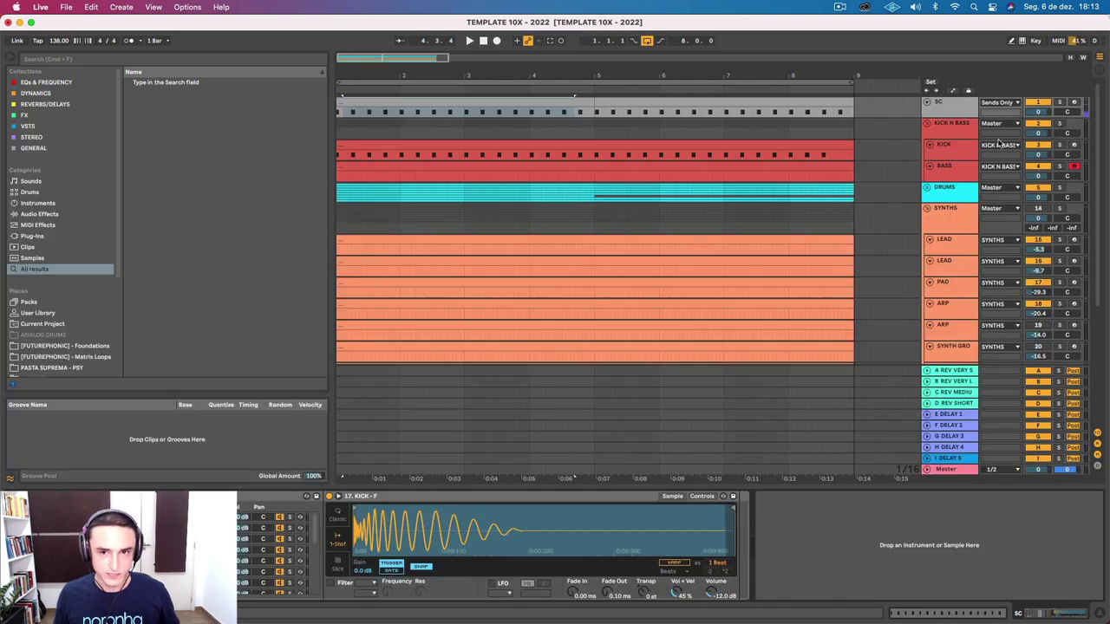
Check the SC track's output routing options, keeping Sends Only selected.
click(961, 106)
click(1004, 103)
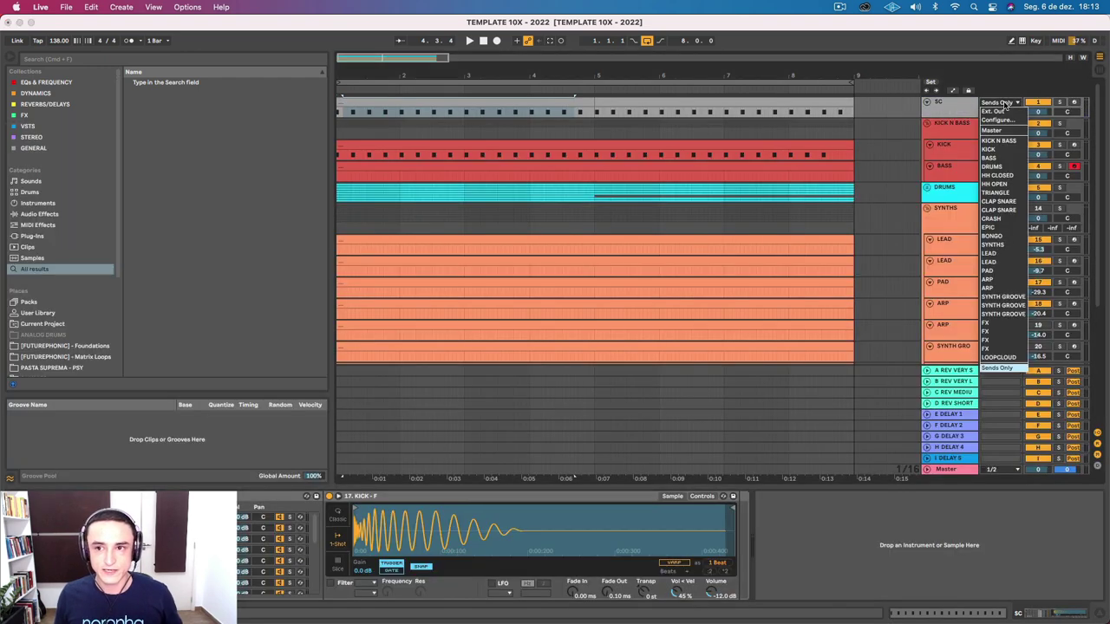
click(954, 111)
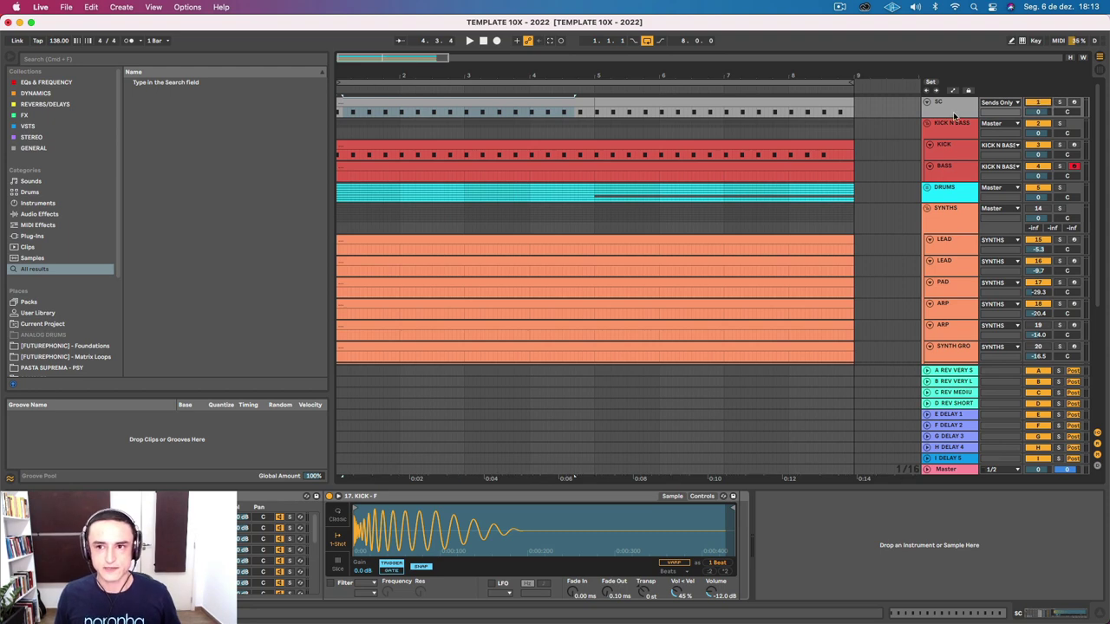
click(1040, 102)
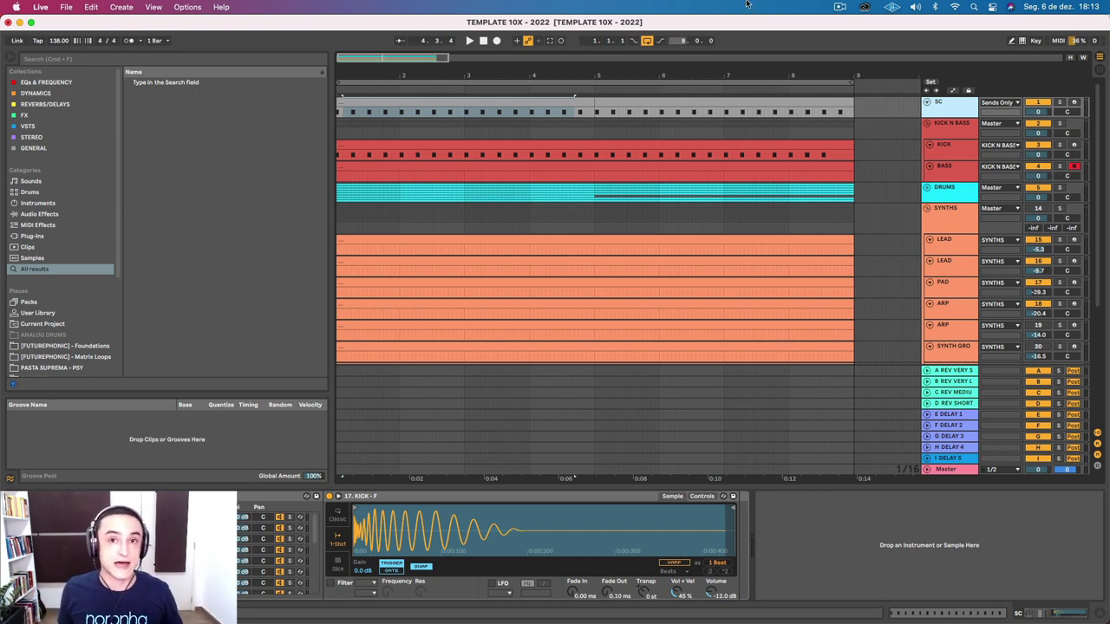
click(839, 7)
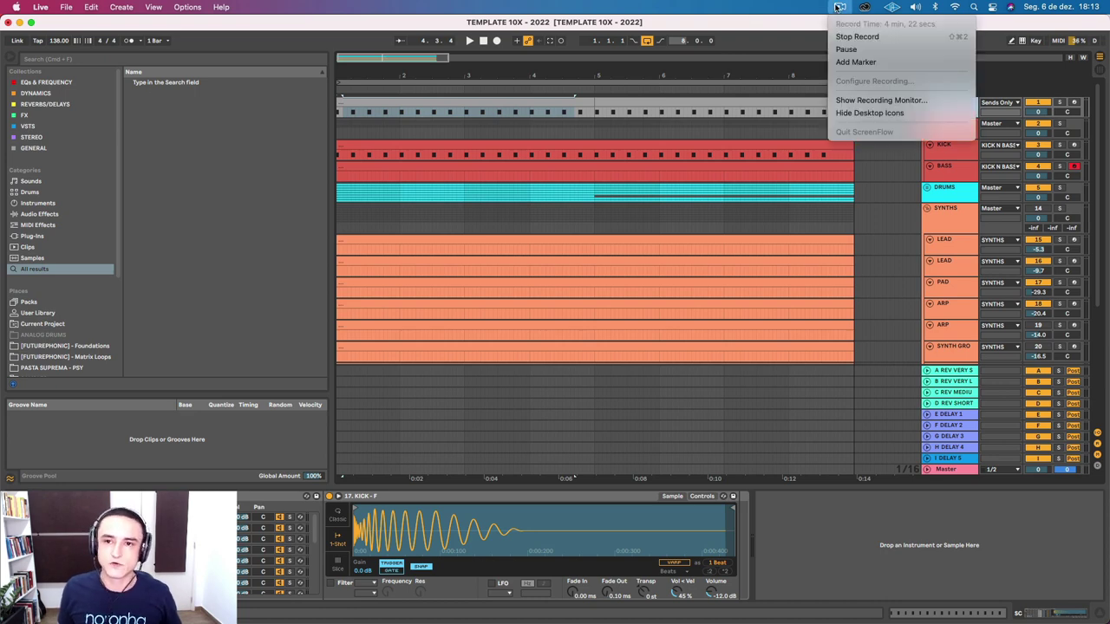
click(872, 51)
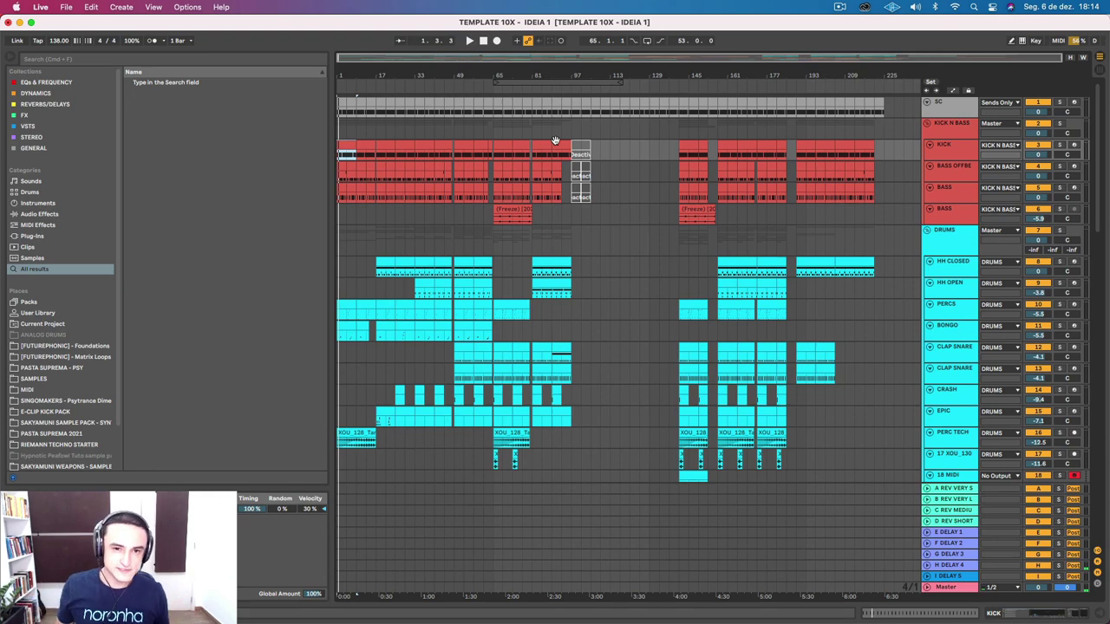
Examine how the clips are laid out across the arrangement's drum, synth, FX and ungrouped tracks.
scroll(371, 296, down, 10)
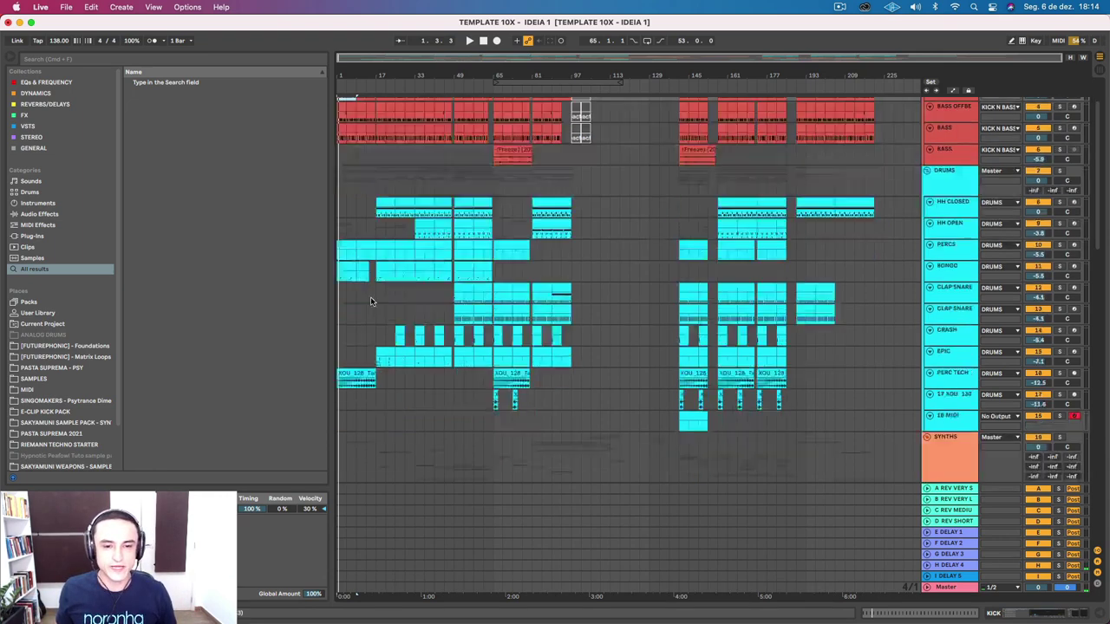
scroll(377, 295, down, 5)
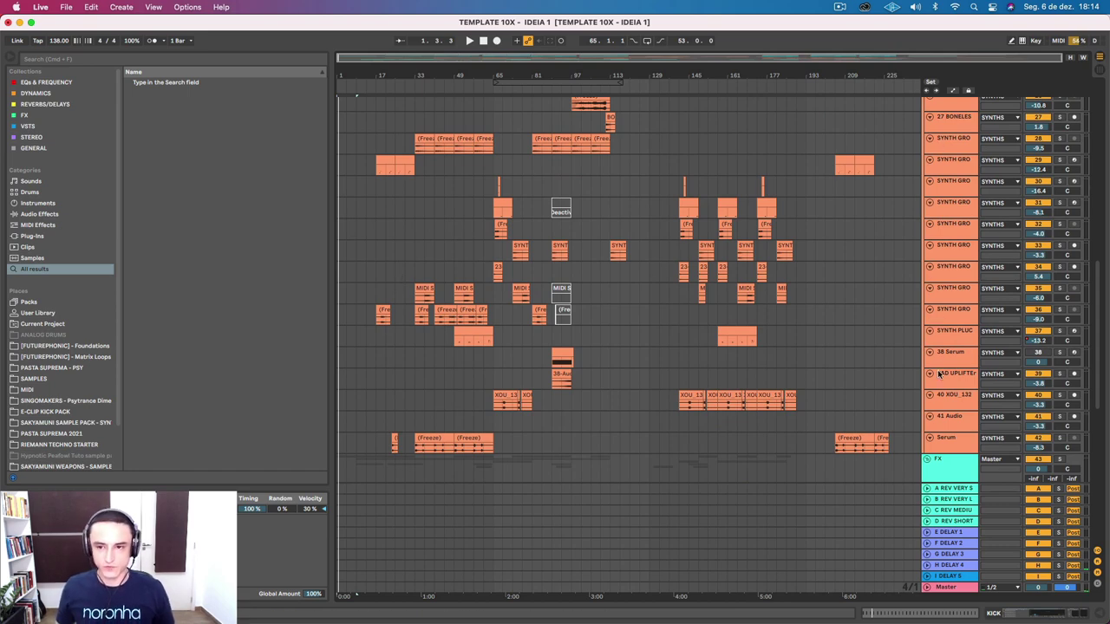
scroll(557, 330, down, 12)
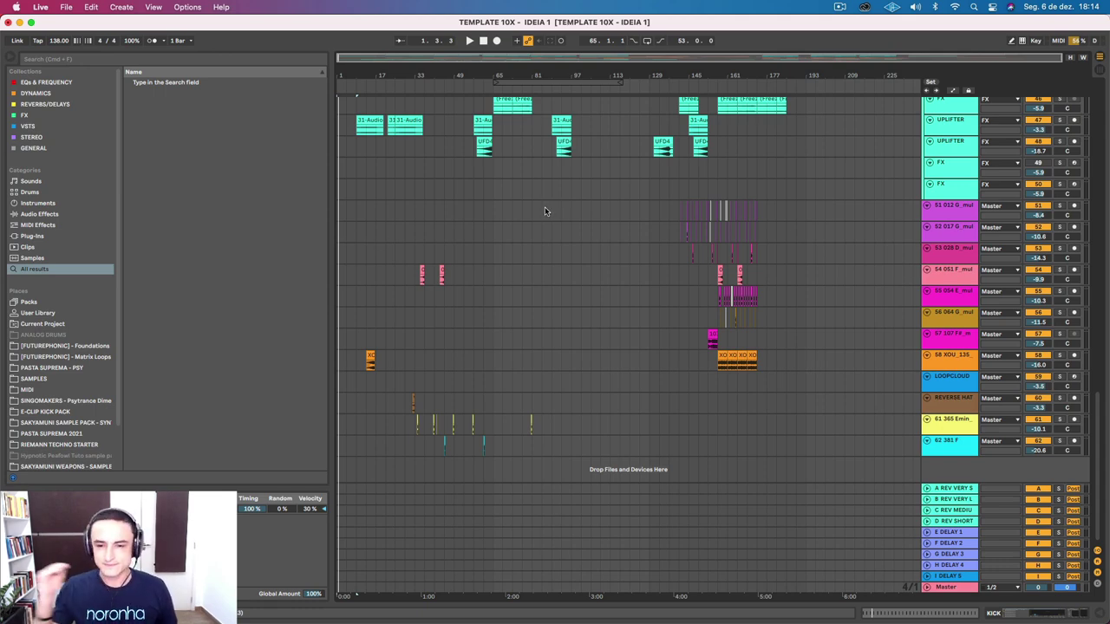
scroll(544, 209, up, 2)
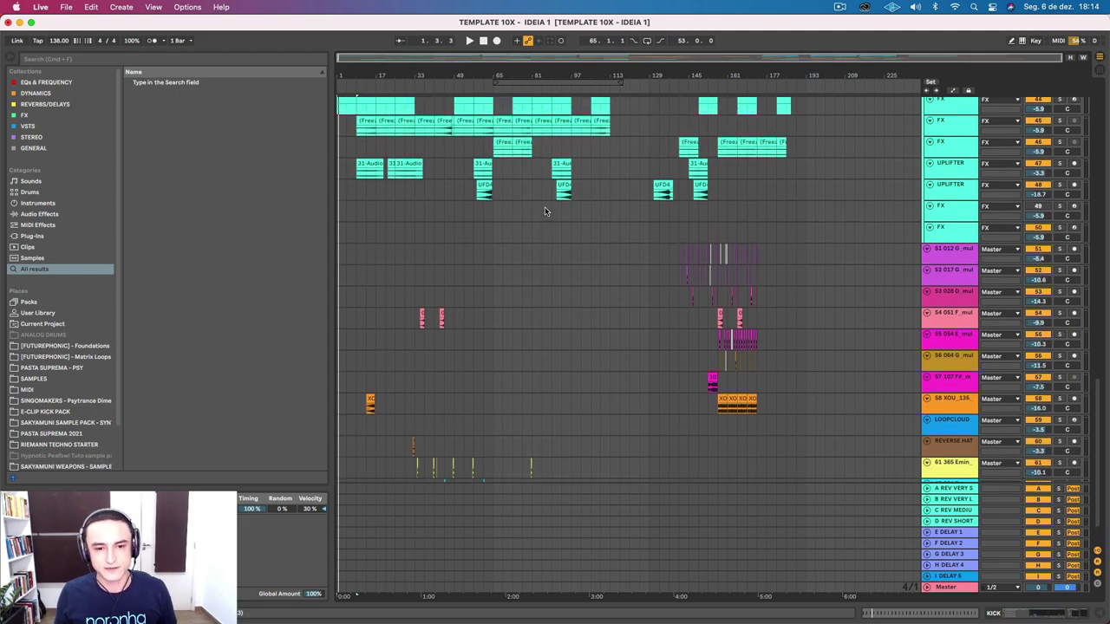
scroll(544, 209, down, 2)
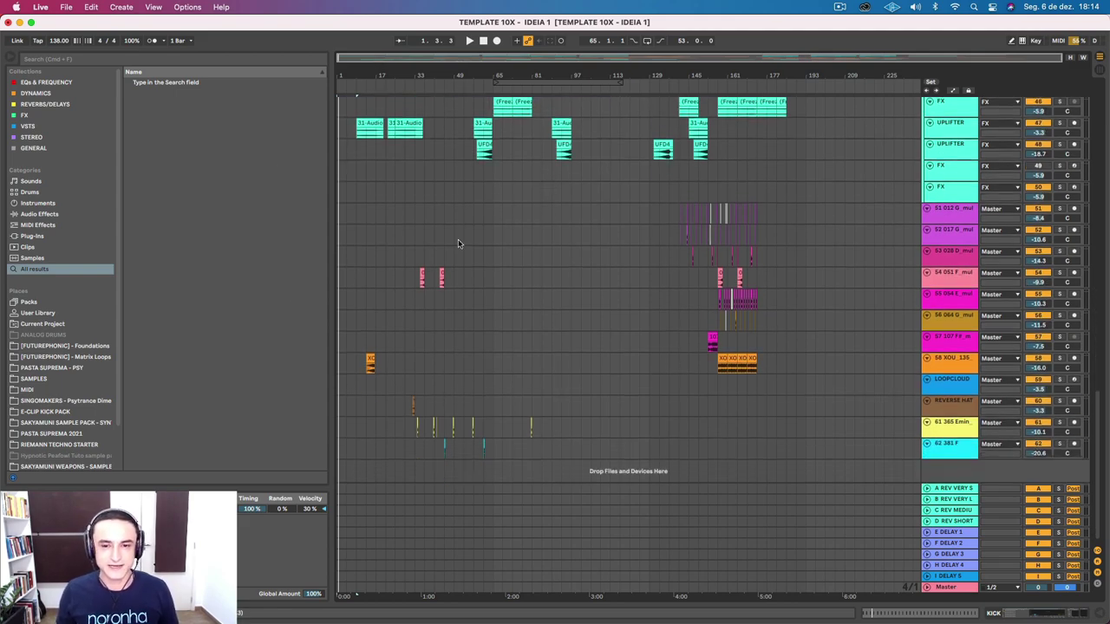
scroll(458, 244, up, 15)
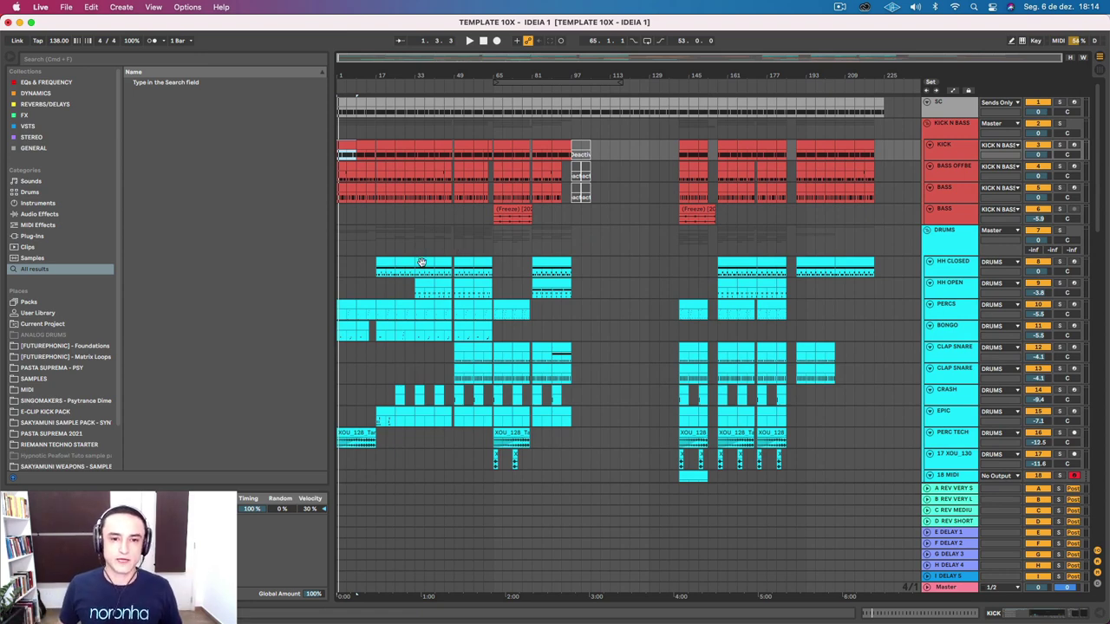
scroll(604, 327, down, 10)
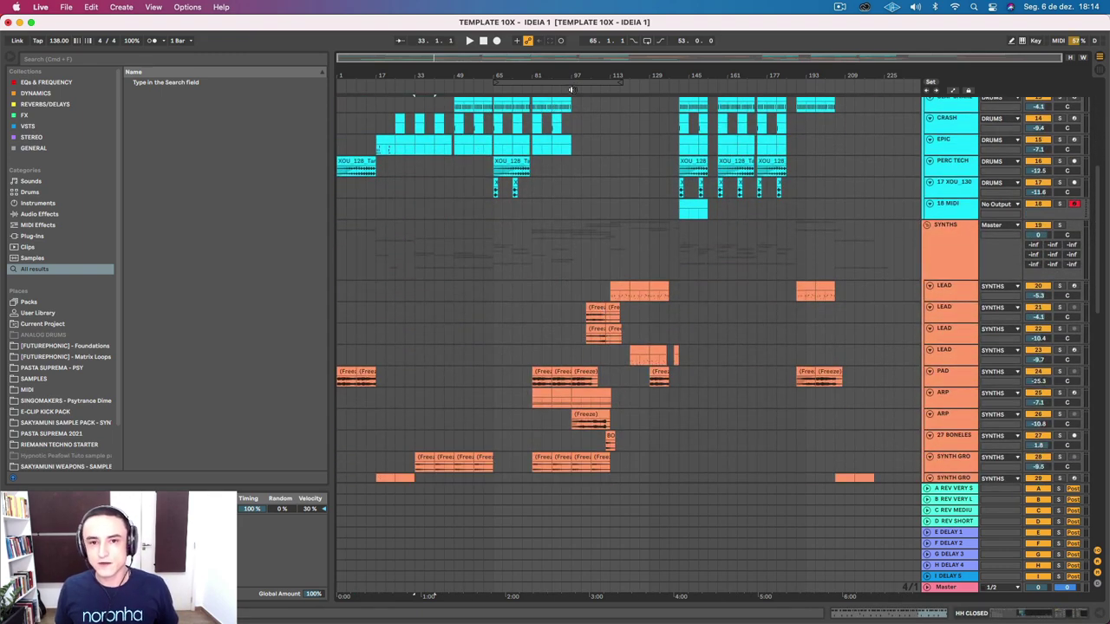
Move the arrangement's loop region to start at bar 97.
drag(575, 81, 654, 80)
scroll(620, 297, down, 7)
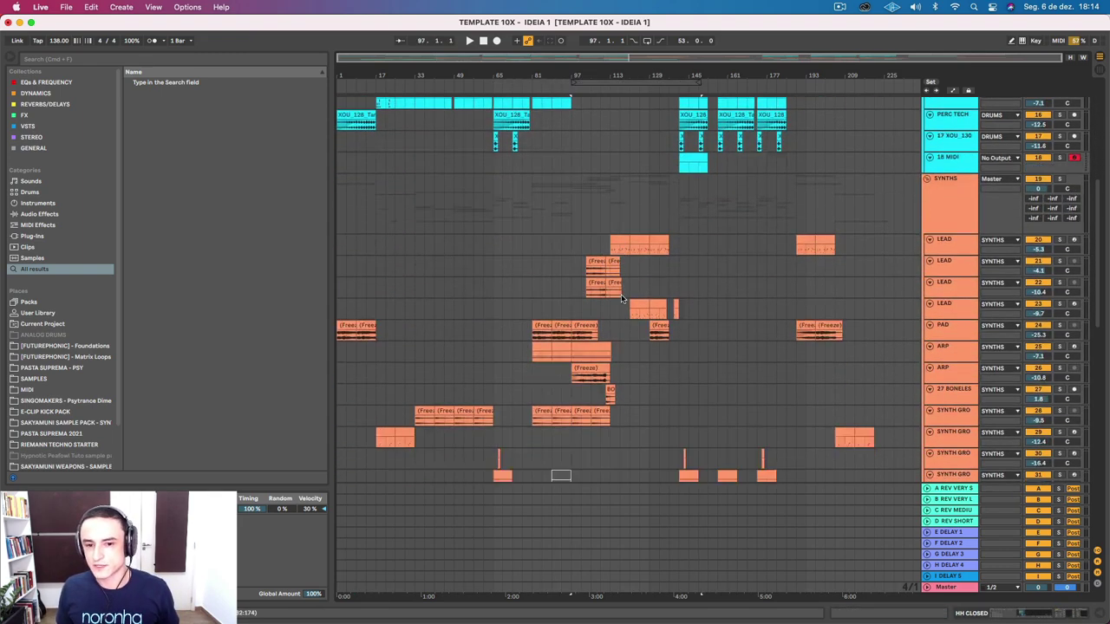
scroll(825, 195, up, 5)
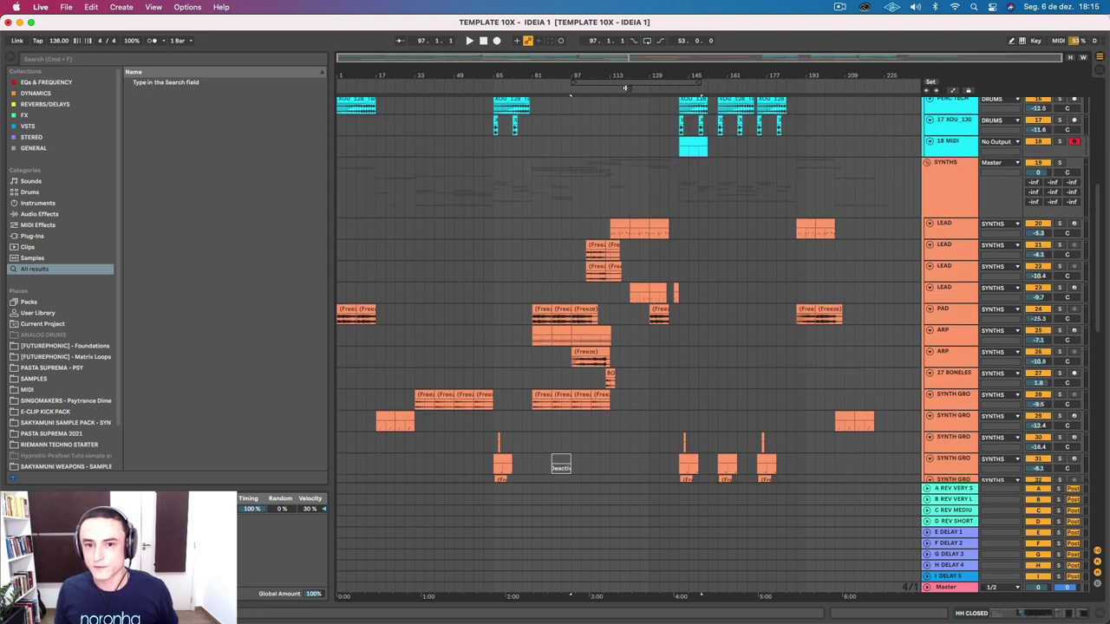
Solo the first LEAD track, whose first clip starts at bar 113, and enlarge the track with its devices shown.
drag(671, 69, 663, 121)
drag(550, 230, 581, 231)
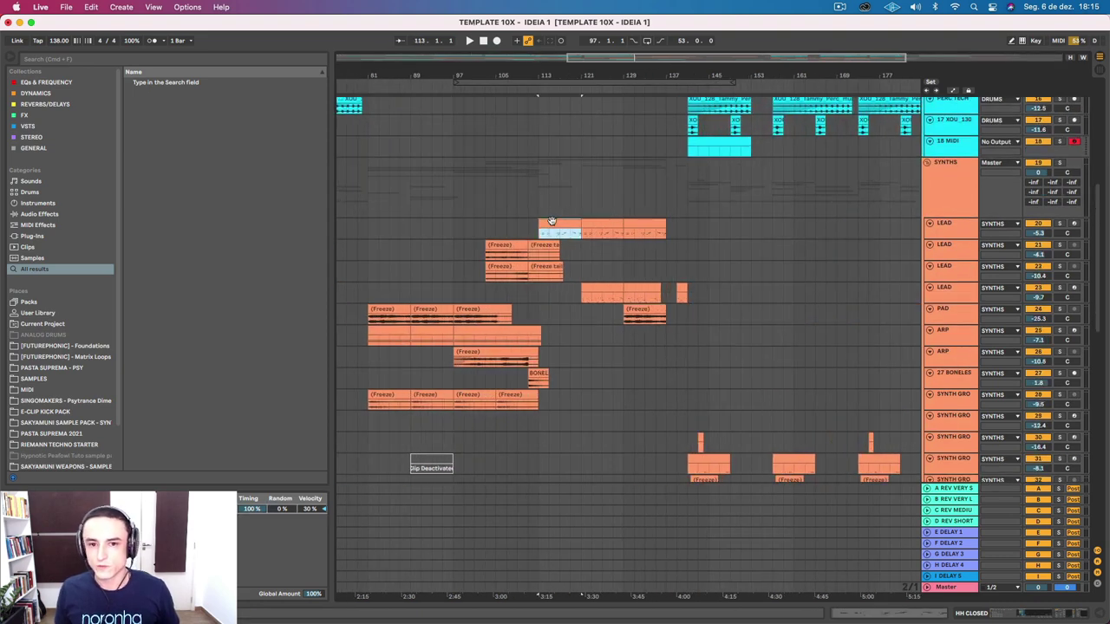
click(1059, 223)
double_click(944, 225)
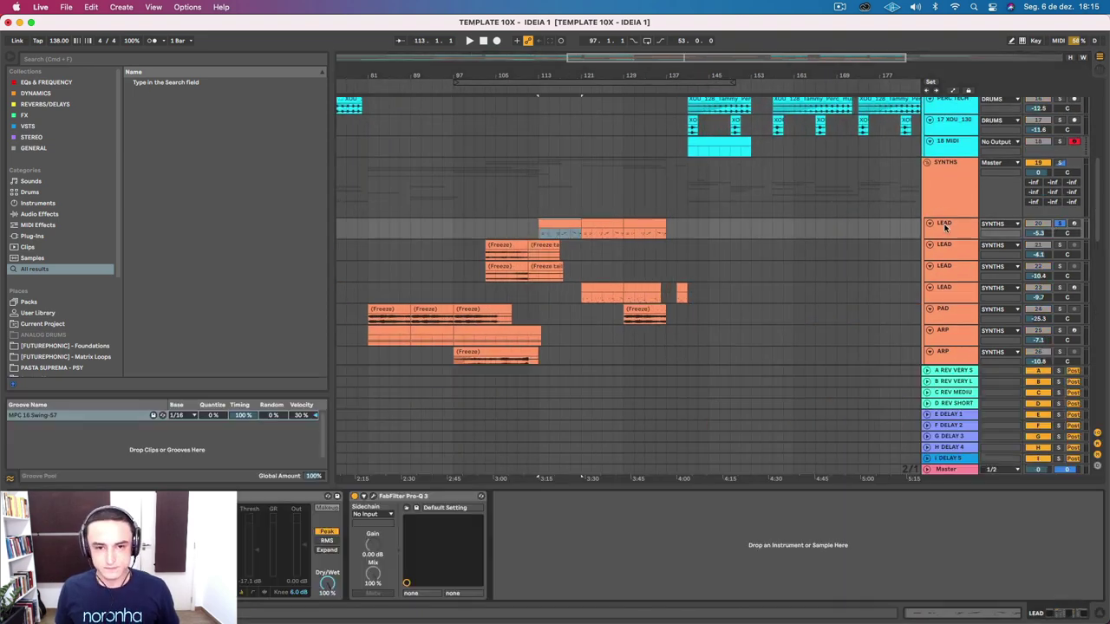
drag(955, 236, 967, 349)
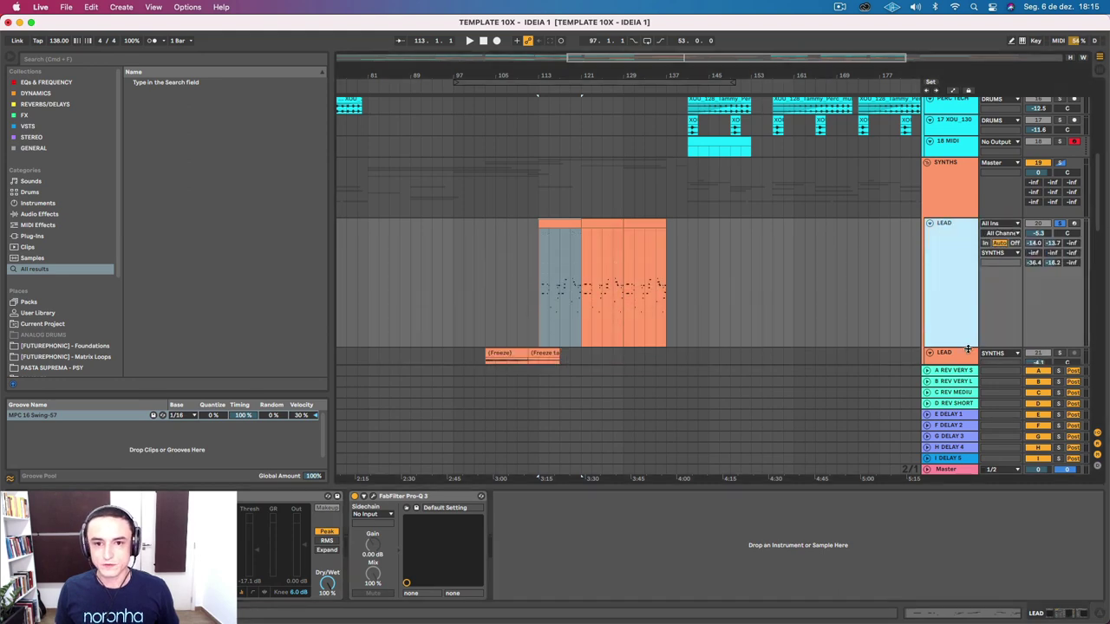
View the first LEAD track's Diva synth and its loaded preset, and close the plug-in window.
drag(581, 76, 581, 77)
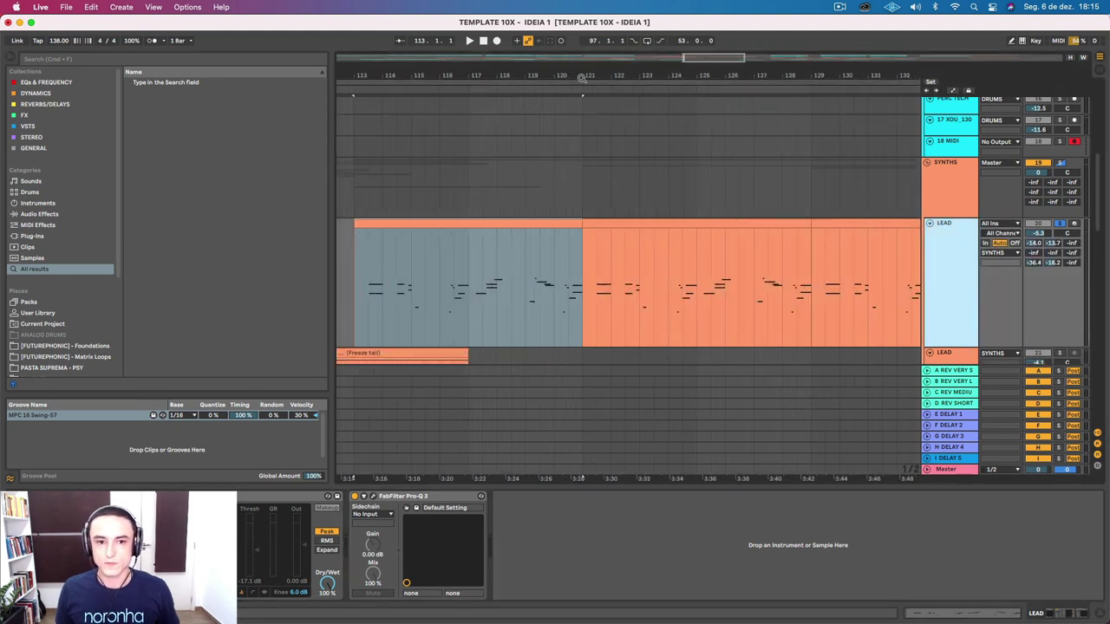
click(457, 217)
scroll(486, 219, left, 6)
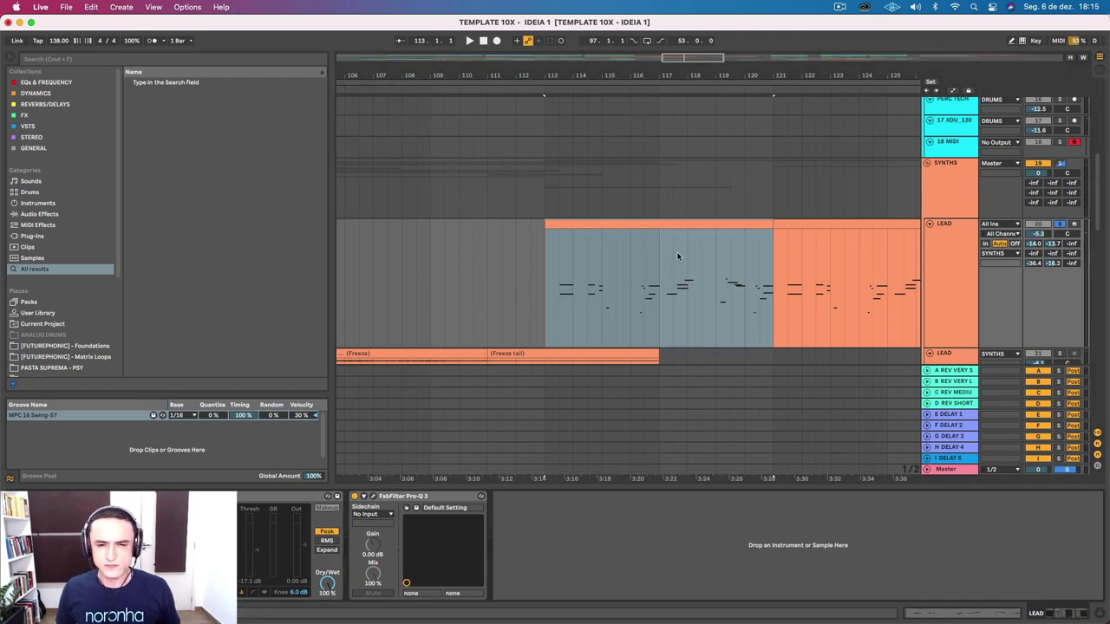
key(super+alt+p)
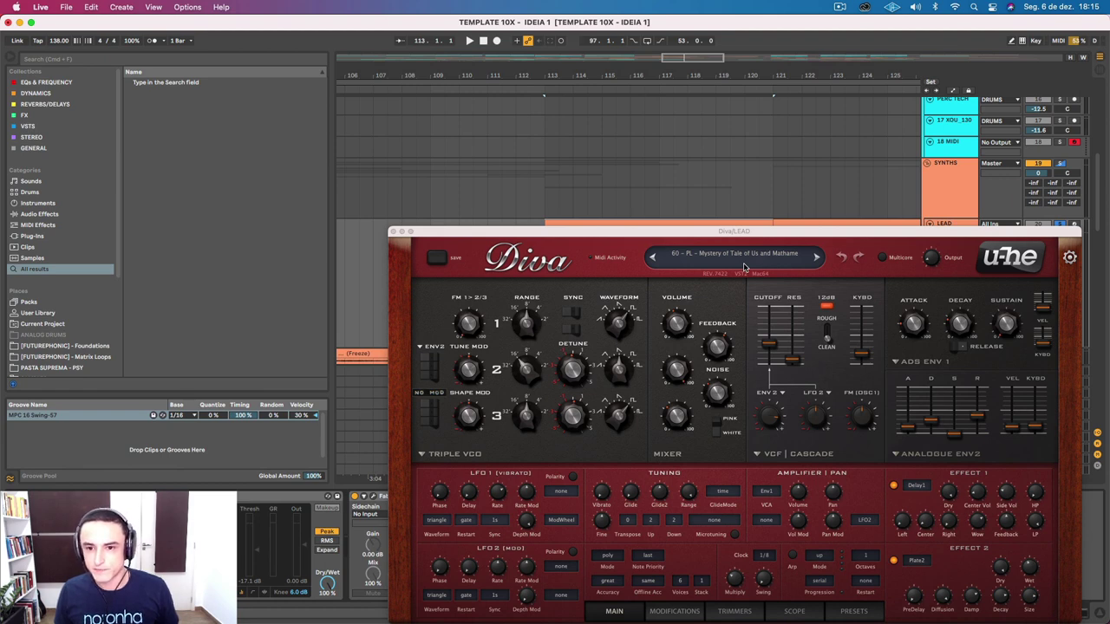
click(393, 234)
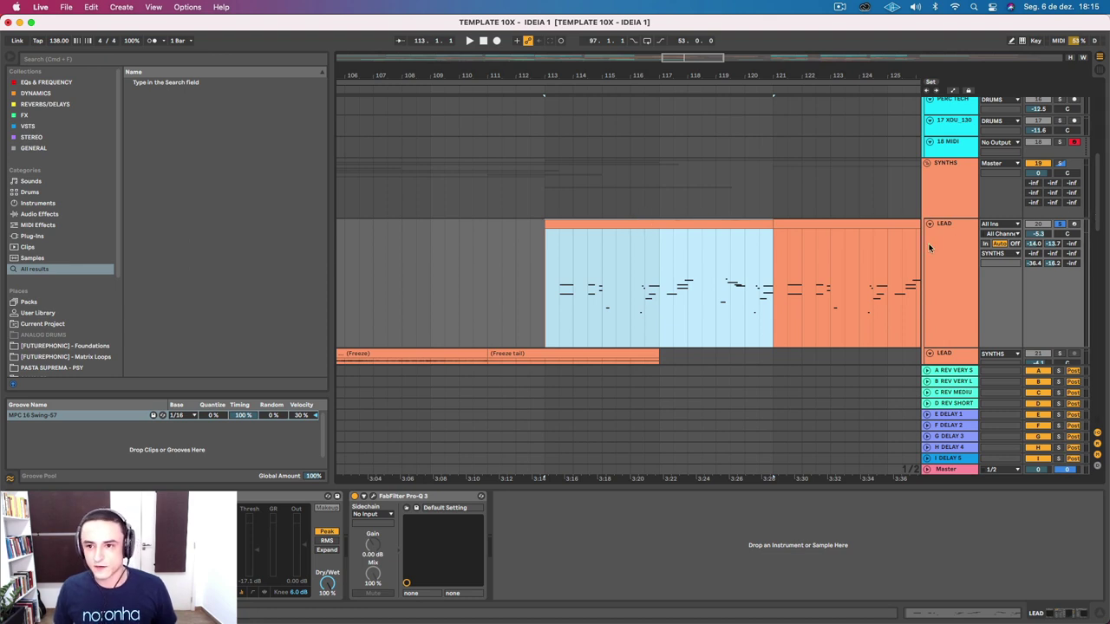
Audition the first LEAD track's bar 113 clip with its notes in the enlarged editor, and collapse the editor.
click(954, 242)
click(644, 223)
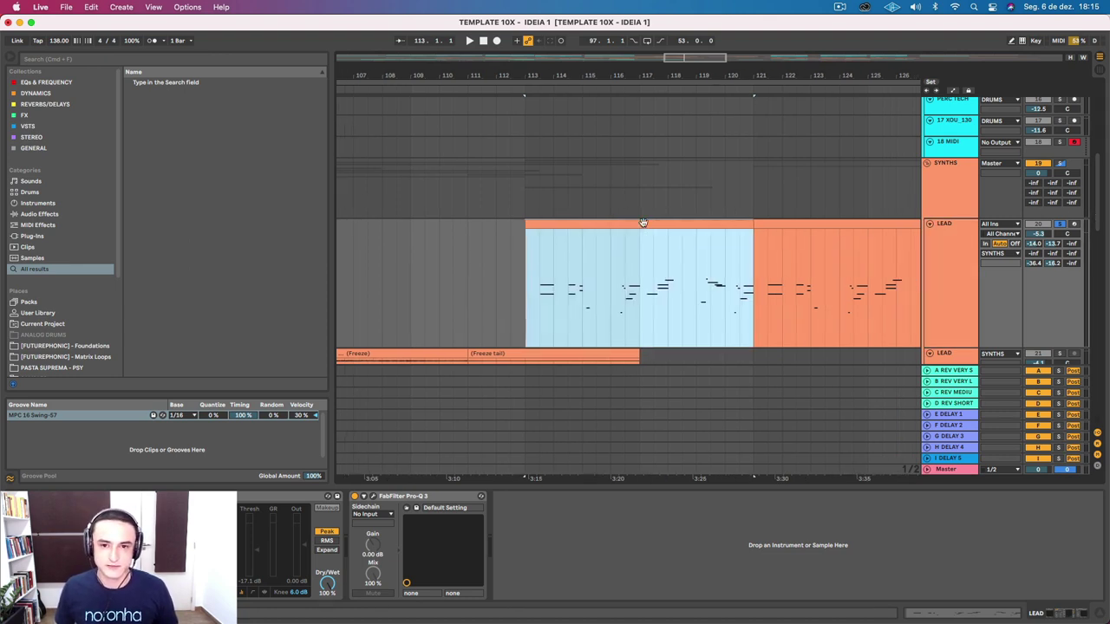
scroll(598, 224, right, 2)
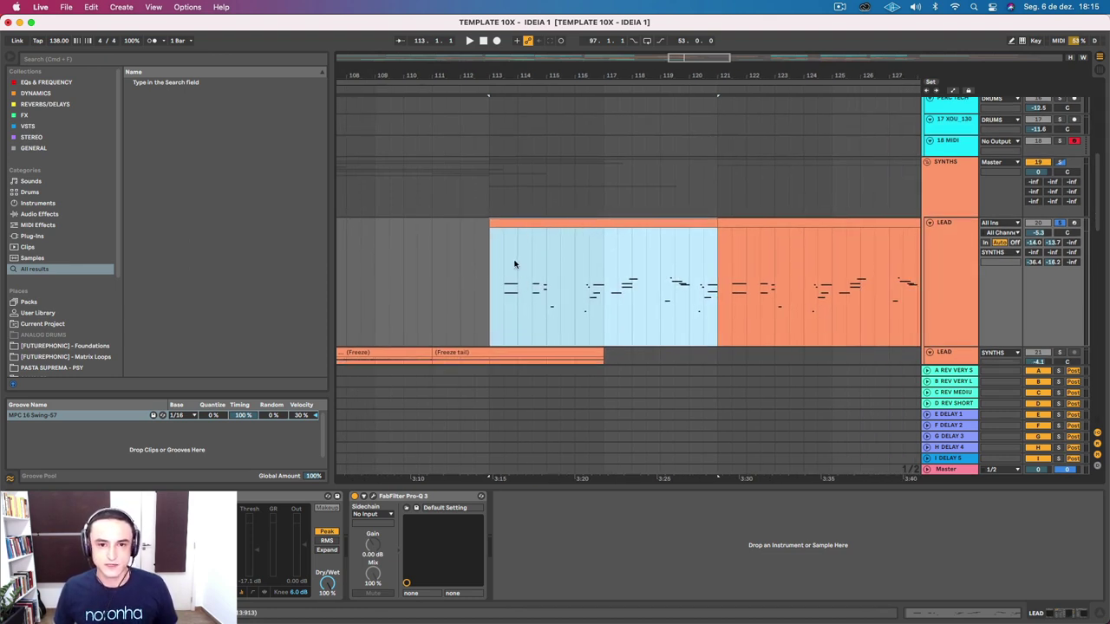
double_click(530, 220)
drag(246, 240, 257, 423)
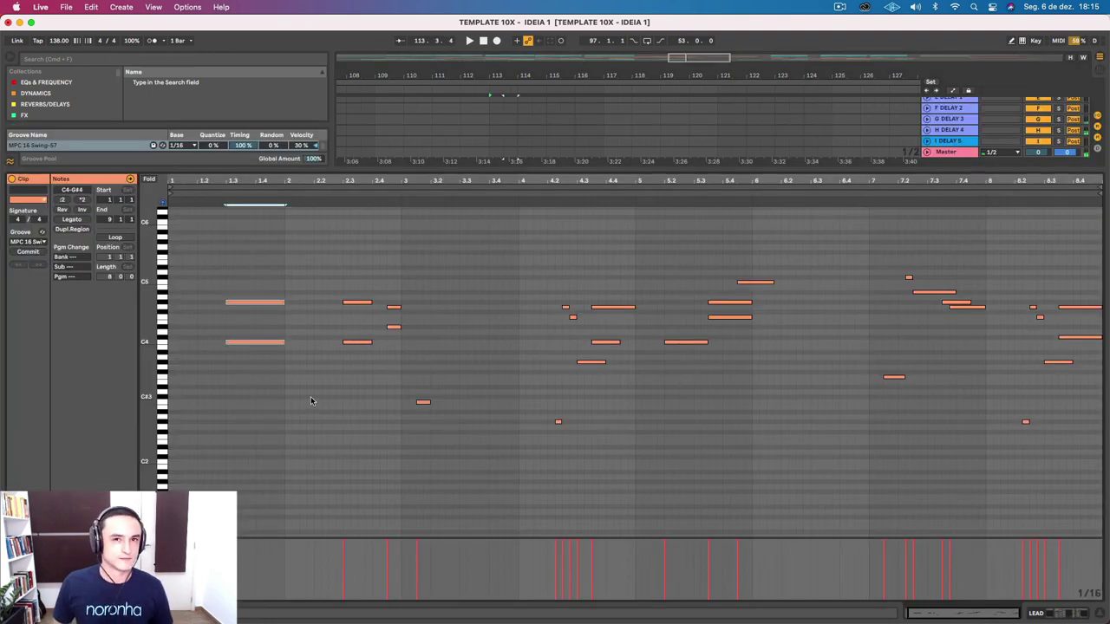
key(space)
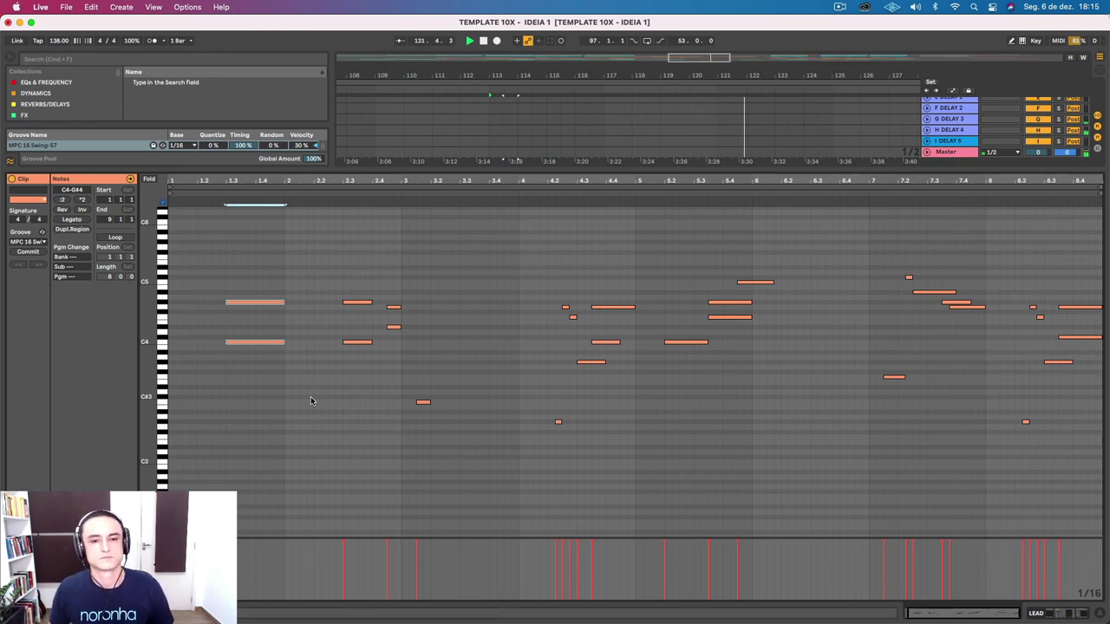
key(z)
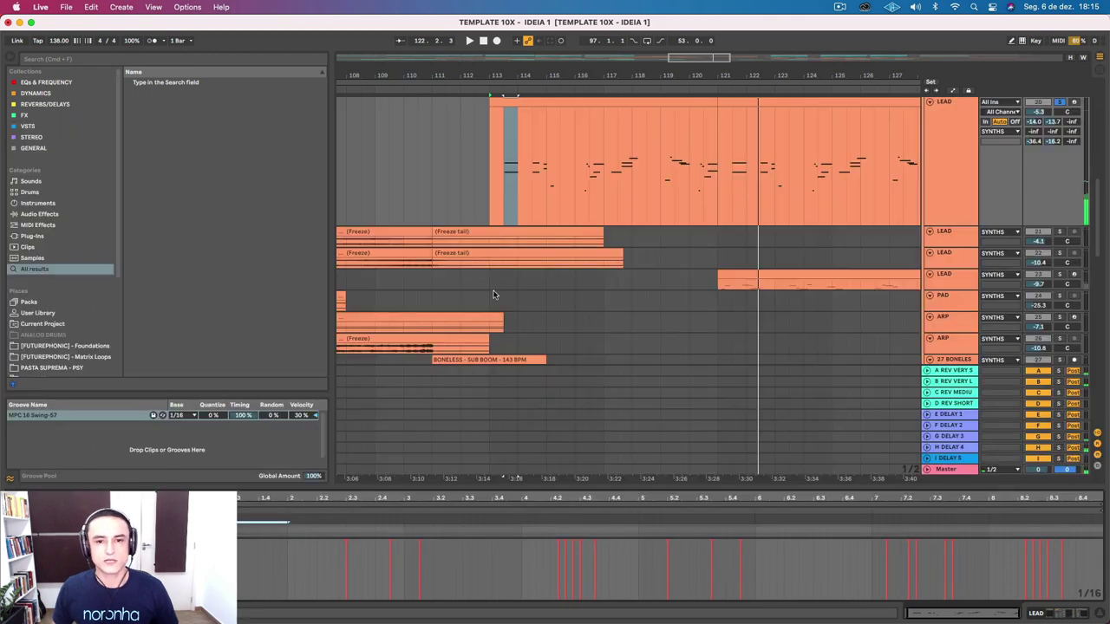
Loop bars 121 to 129 across the overlapping clips of the first and fourth LEAD tracks.
key(x)
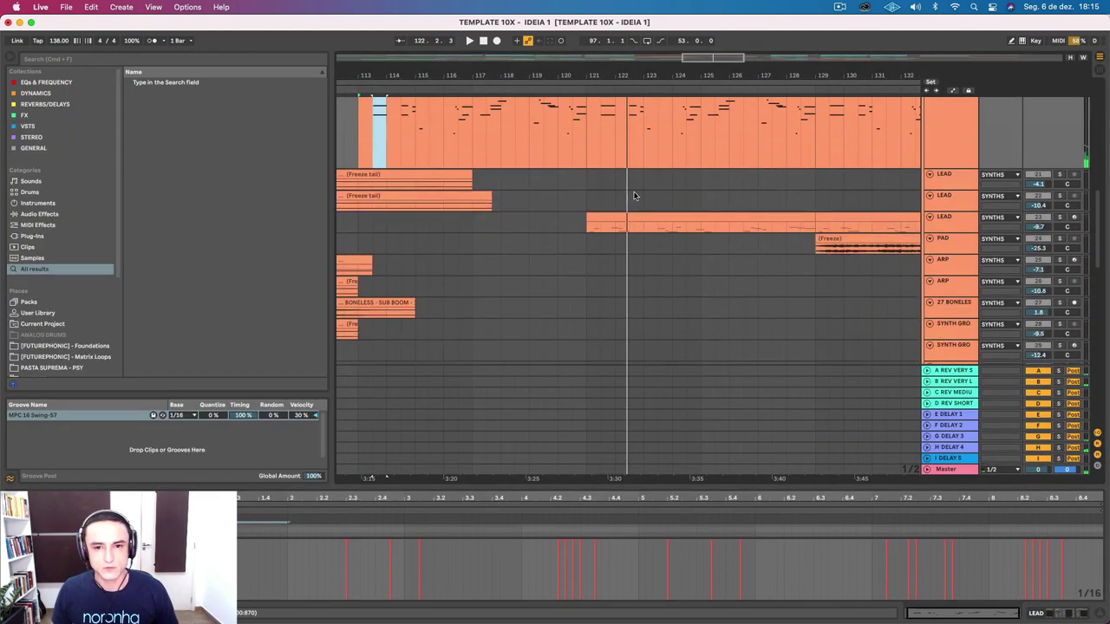
click(593, 227)
scroll(555, 173, right, 3)
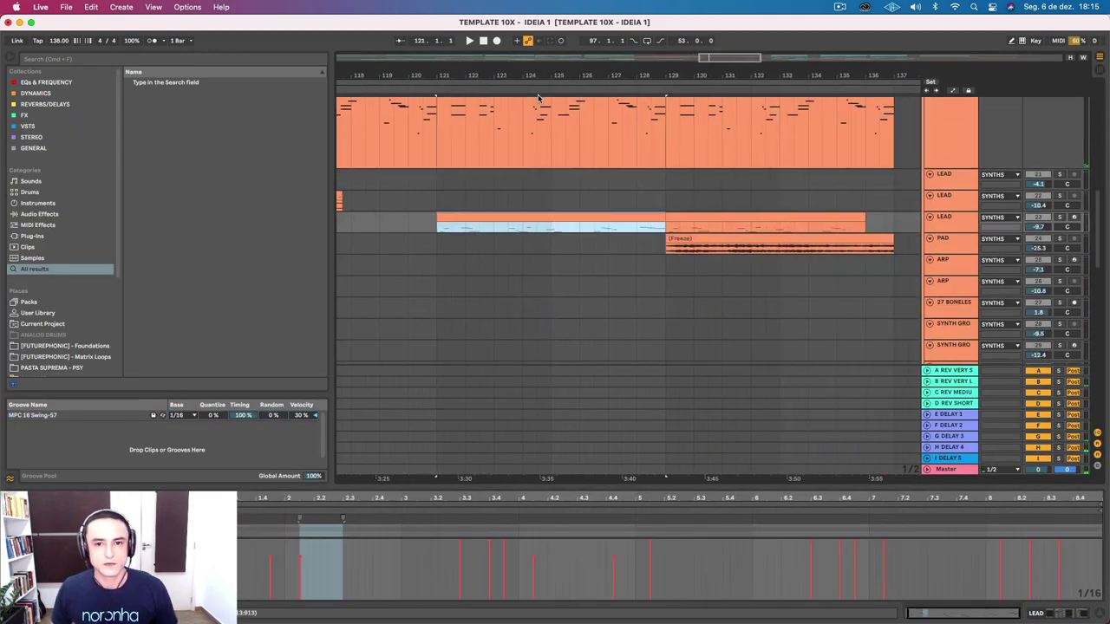
scroll(525, 108, up, 2)
shift+click(521, 122)
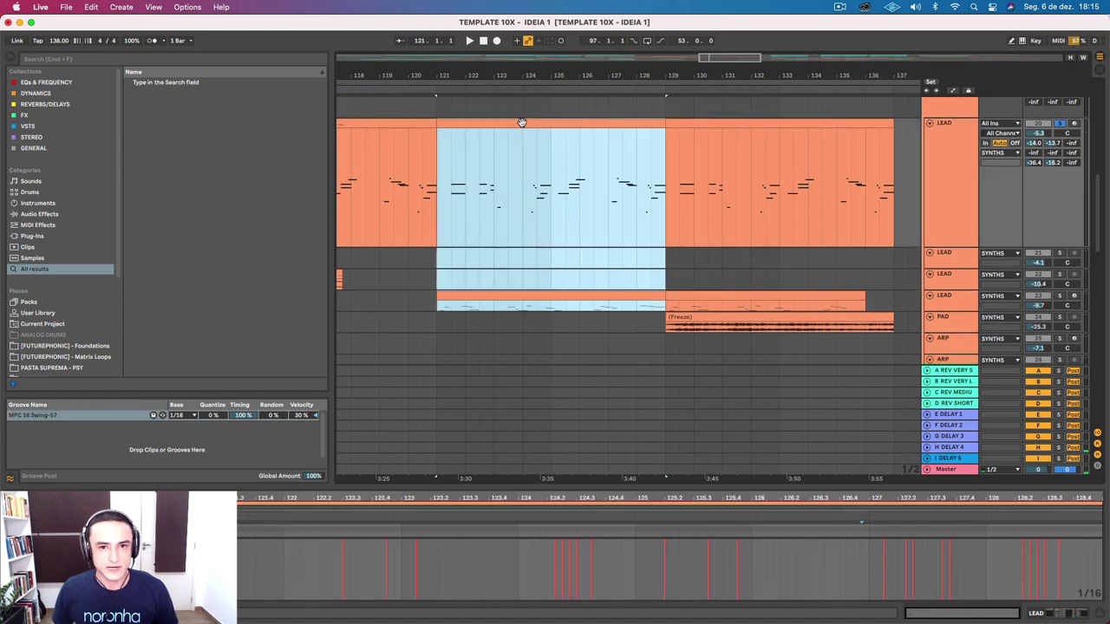
key(super+l)
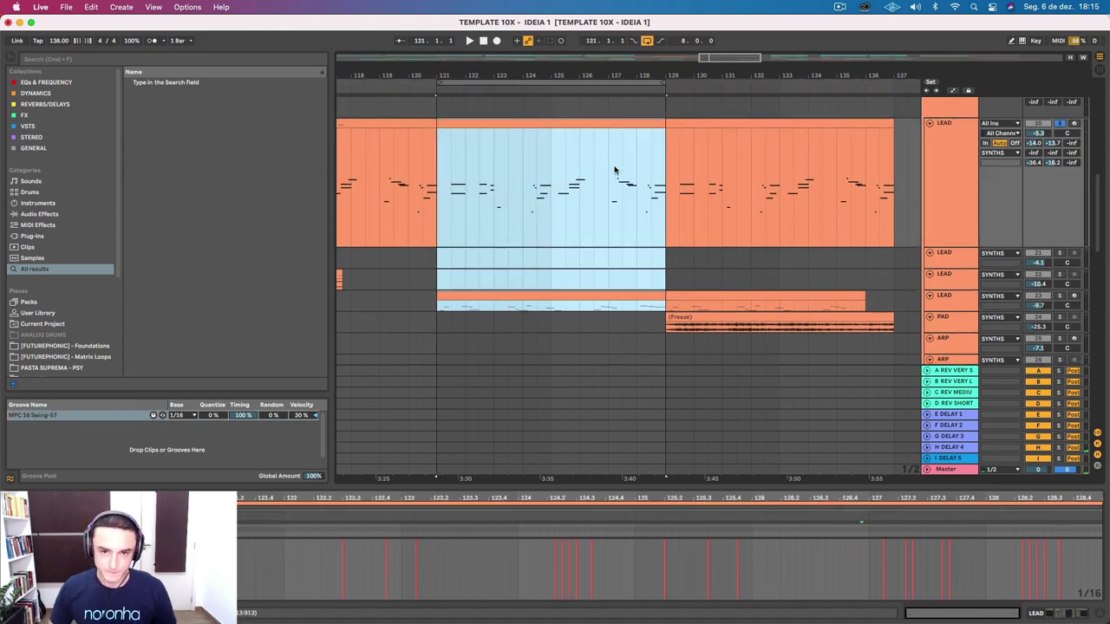
View the notes of the fourth LEAD track's bar 121 clip in the enlarged note editor, selecting the lowest opening note.
click(733, 299)
click(599, 299)
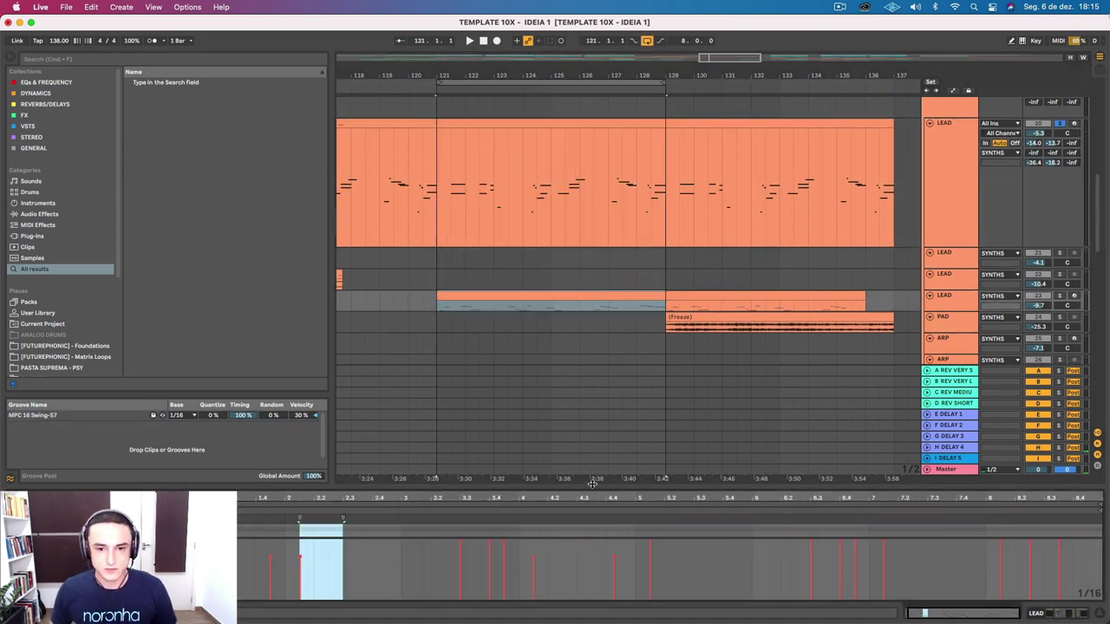
drag(592, 483, 538, 98)
click(402, 286)
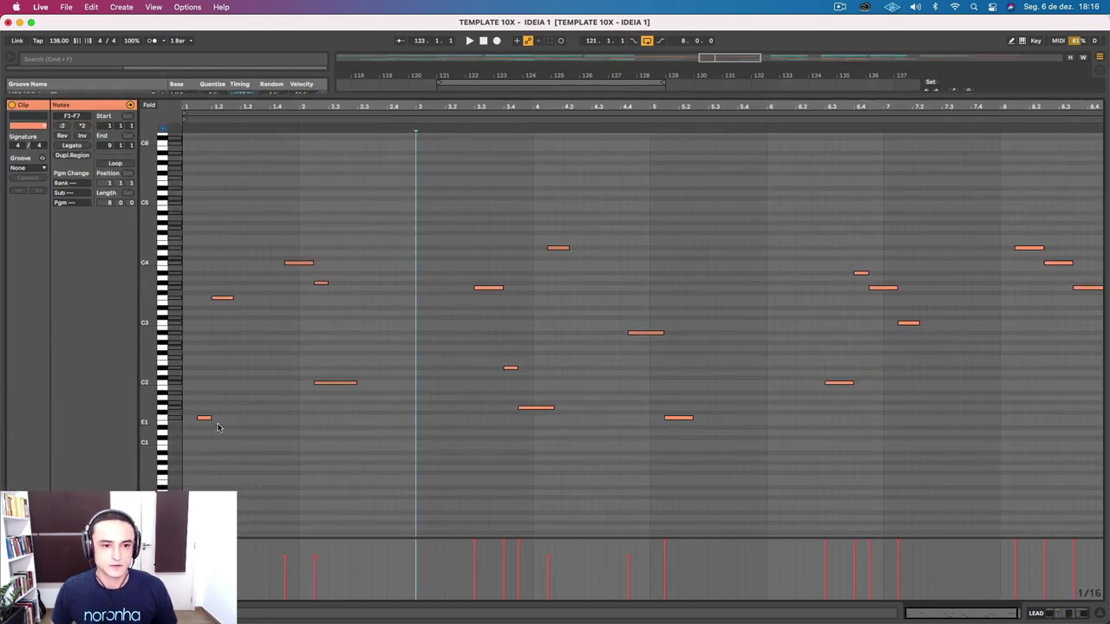
drag(218, 426, 190, 405)
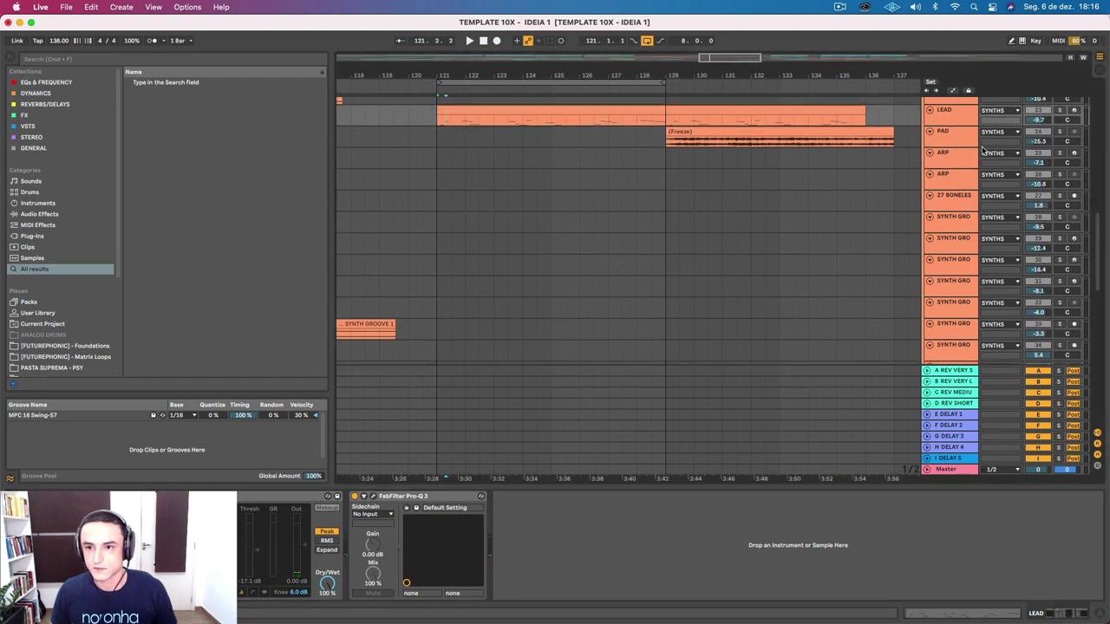
Solo the fourth LEAD track and audition its looped bar 121 clip with the notes in view.
scroll(982, 149, up, 4)
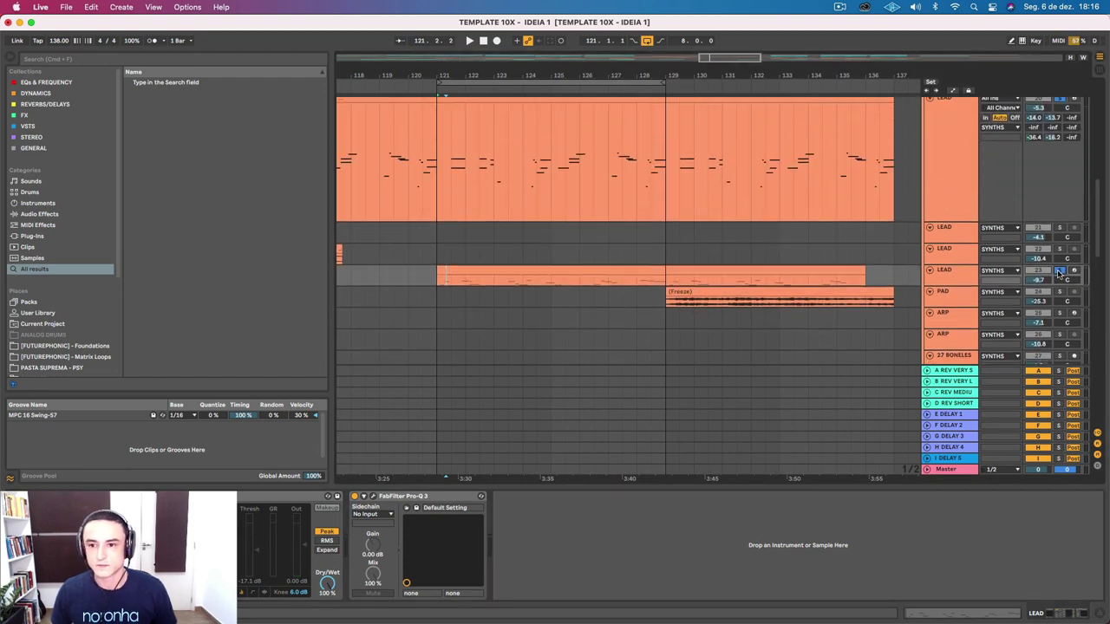
double_click(495, 273)
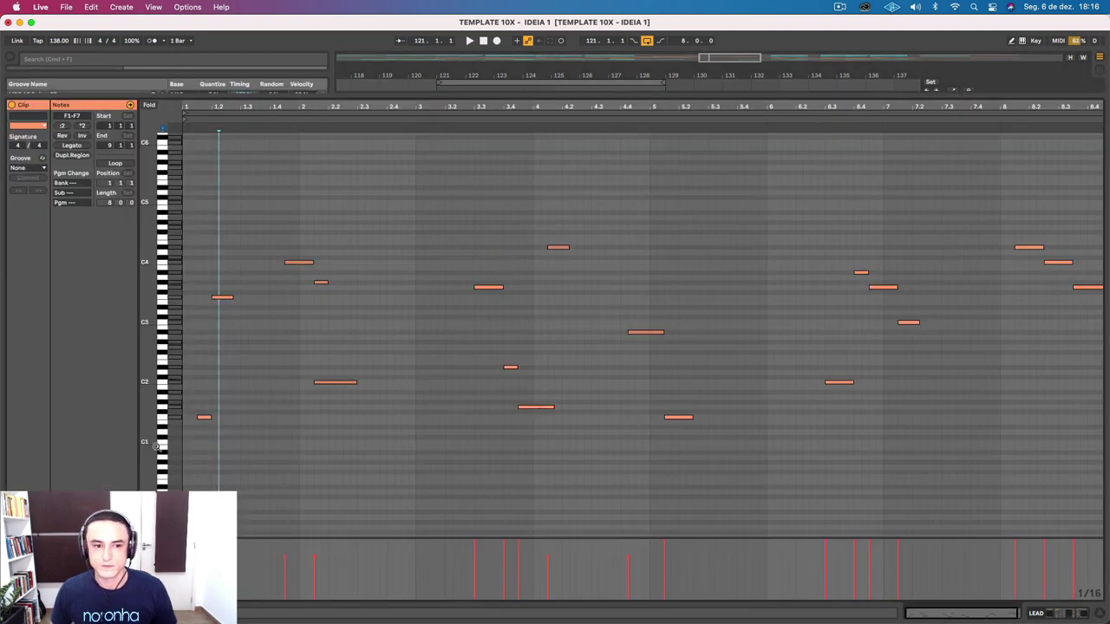
drag(196, 448, 217, 265)
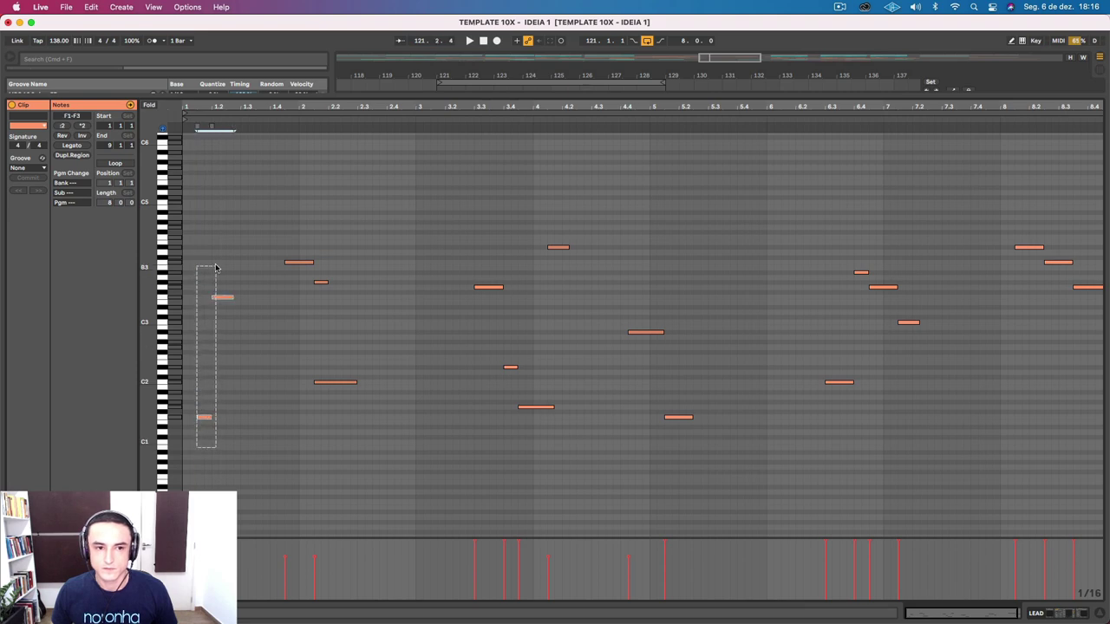
click(233, 415)
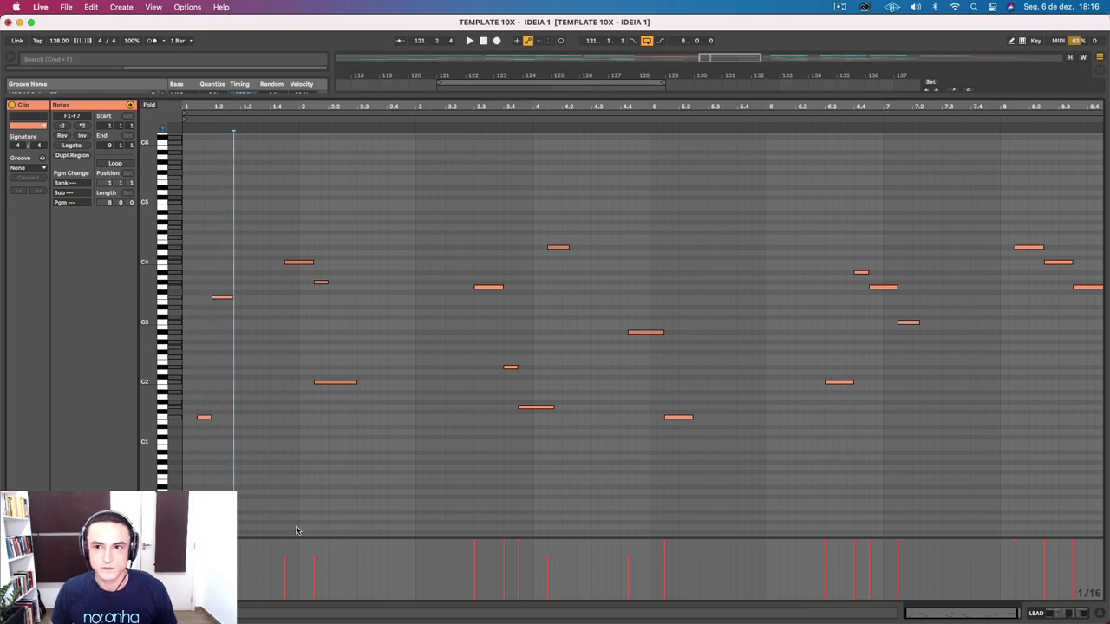
key(space)
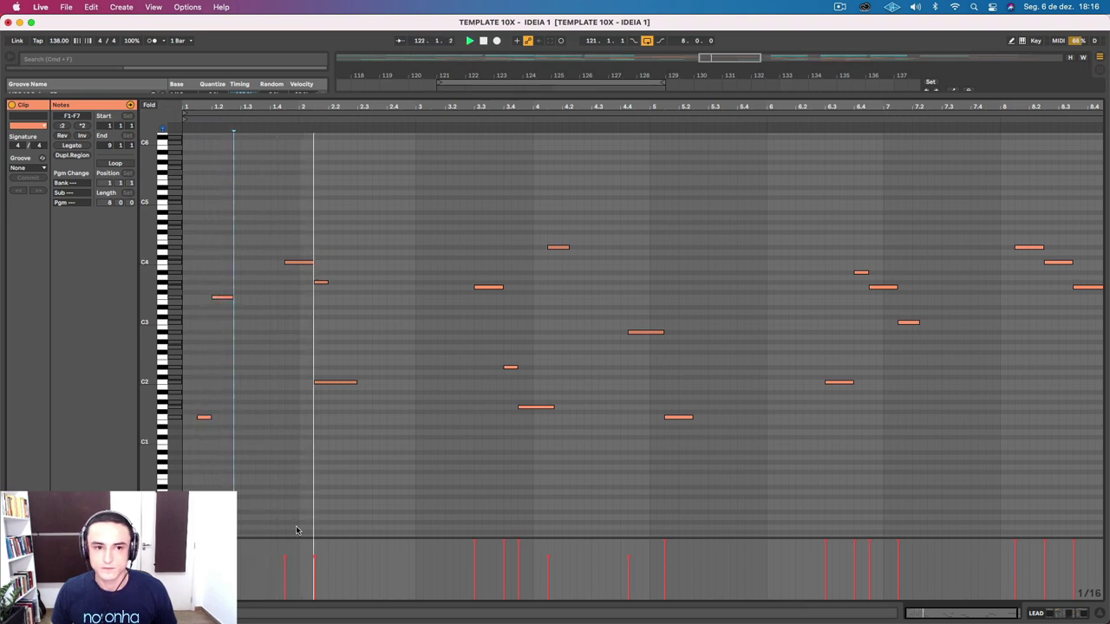
click(437, 457)
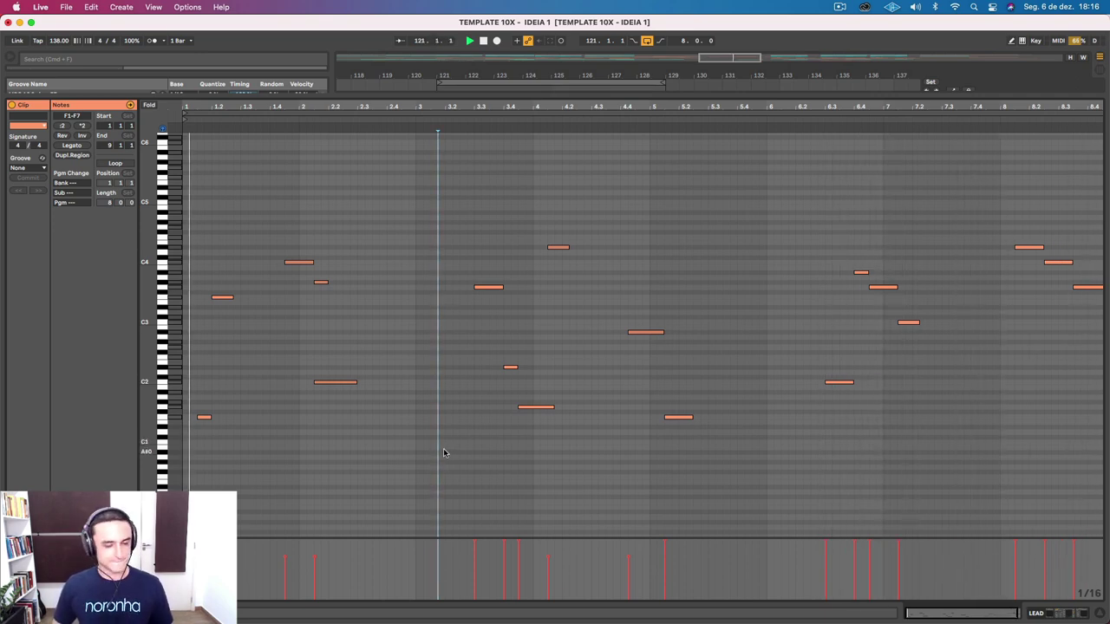
key(space)
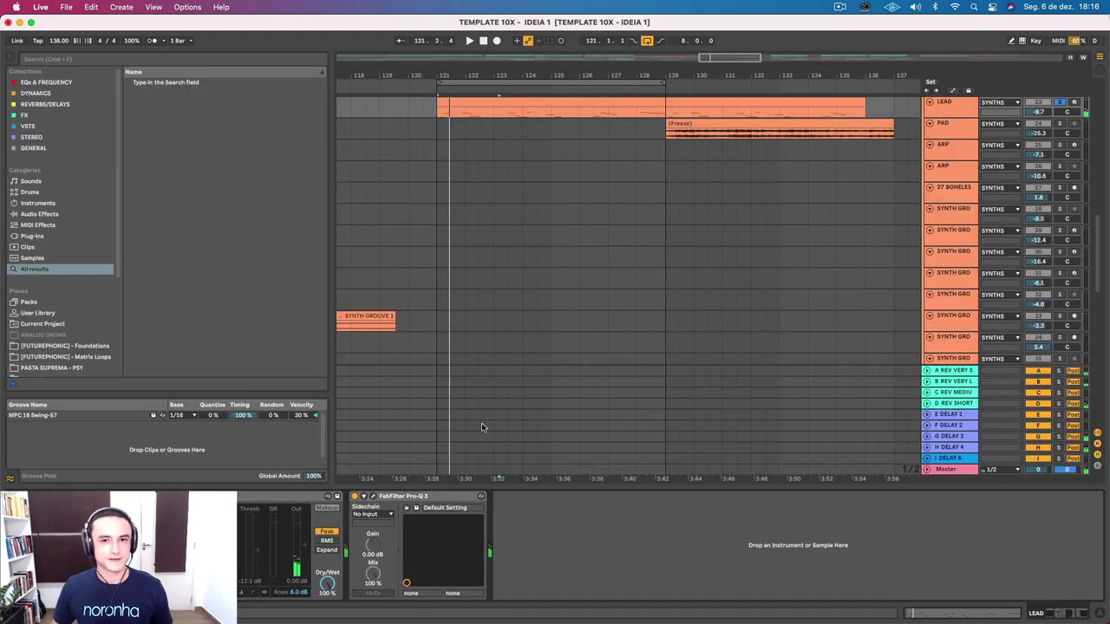
Solo the PAD track on its own and audition its frozen clip from bar 129.
scroll(789, 212, up, 5)
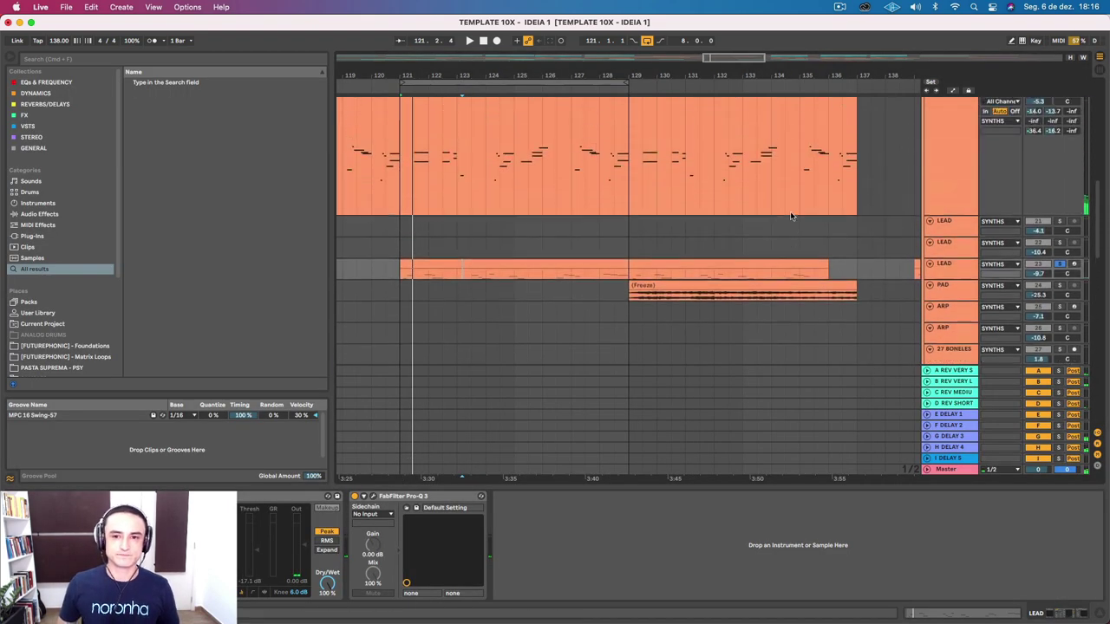
scroll(735, 228, right, 5)
click(526, 295)
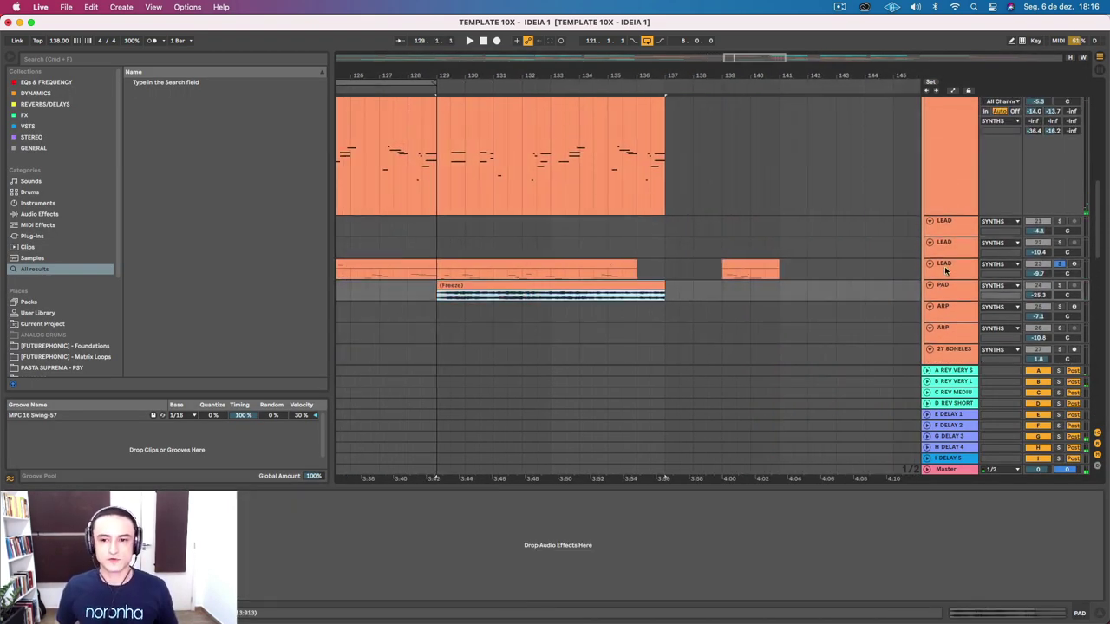
click(1059, 287)
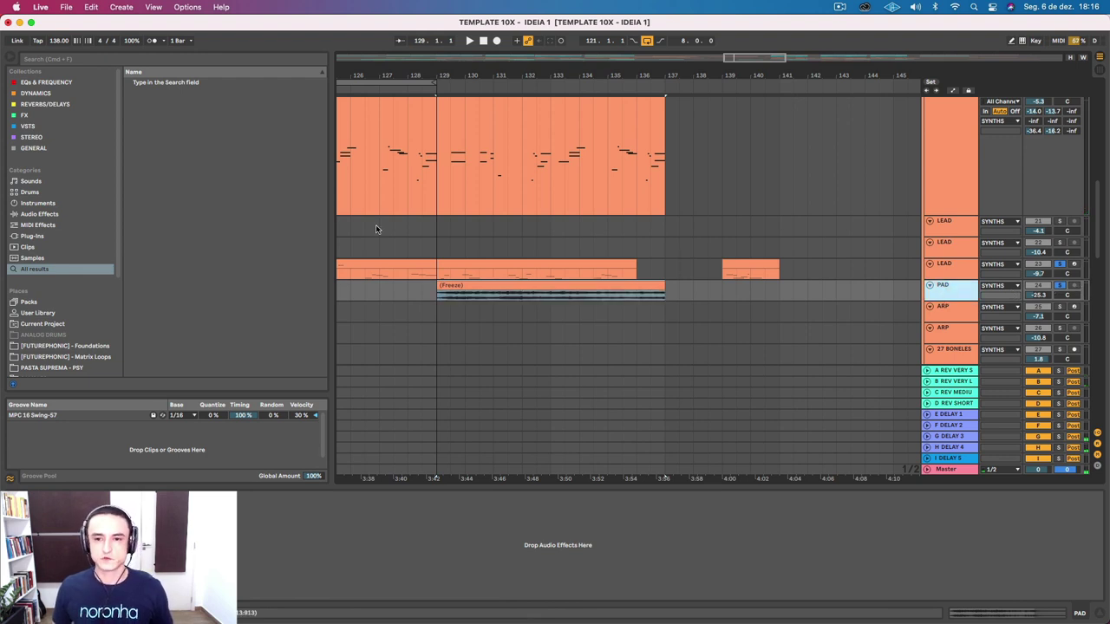
click(484, 284)
key(space)
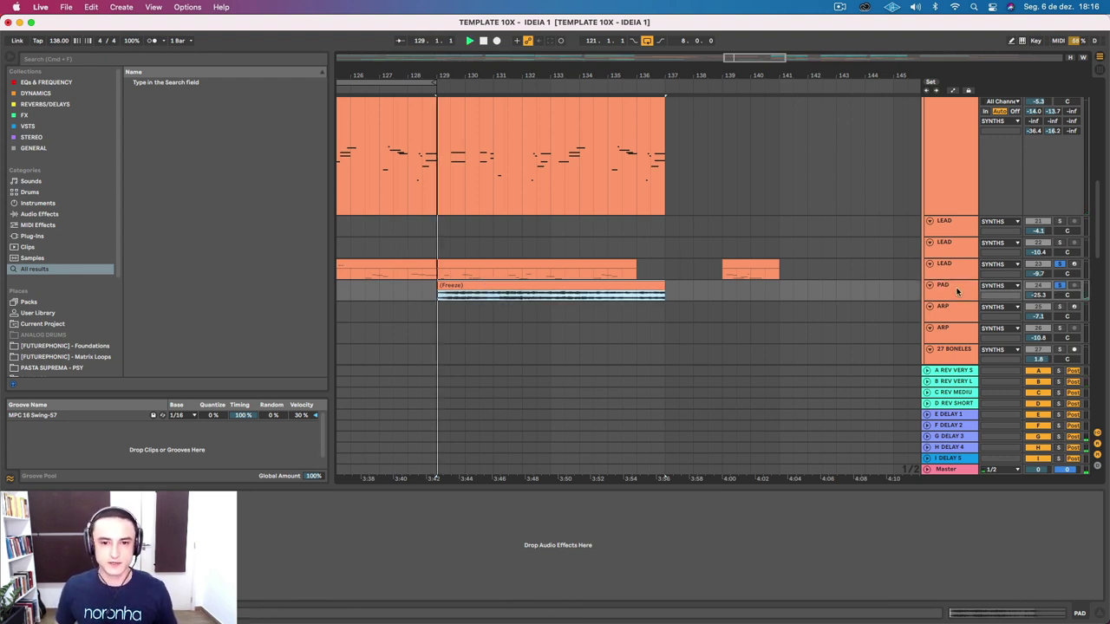
click(1058, 283)
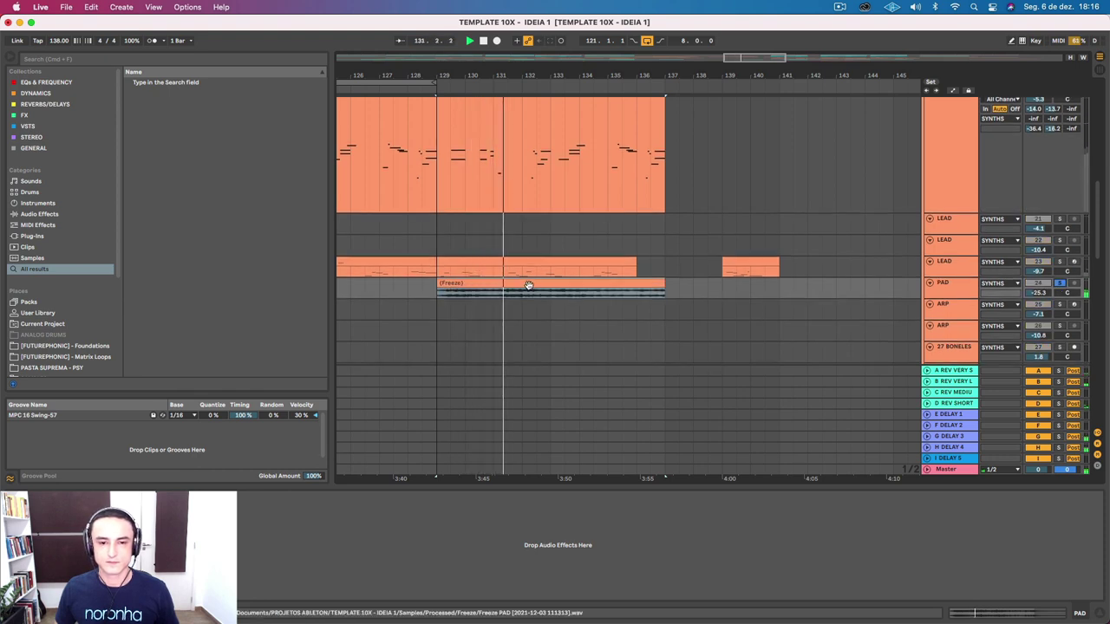
Enlarge the PAD track to show its waveform and replay the frozen clip from bar 129.
click(937, 293)
drag(937, 297, 934, 347)
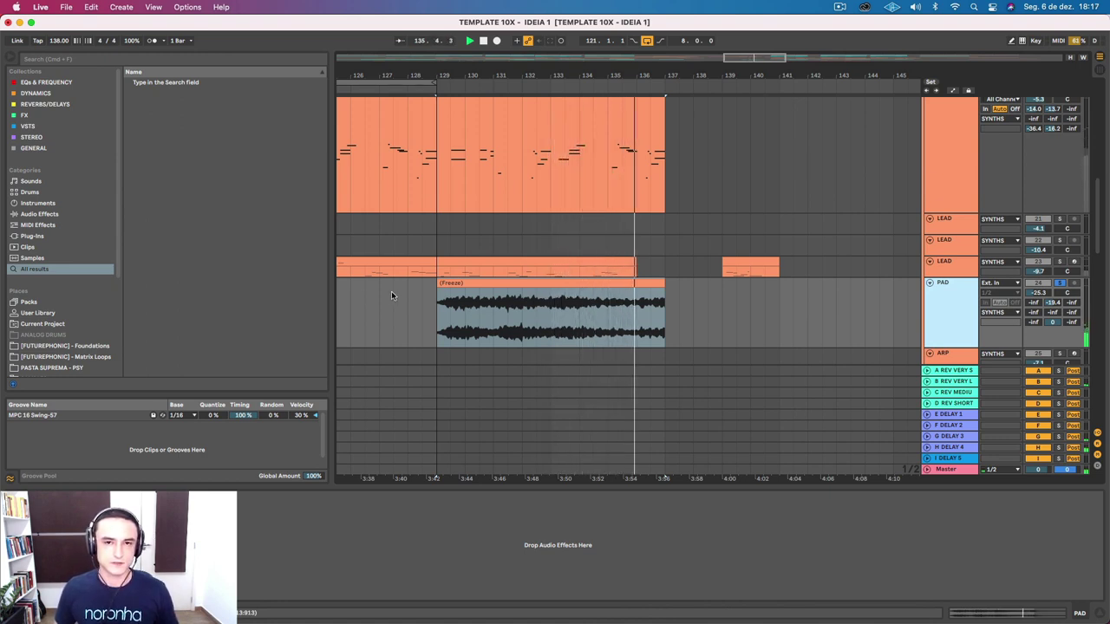
click(508, 282)
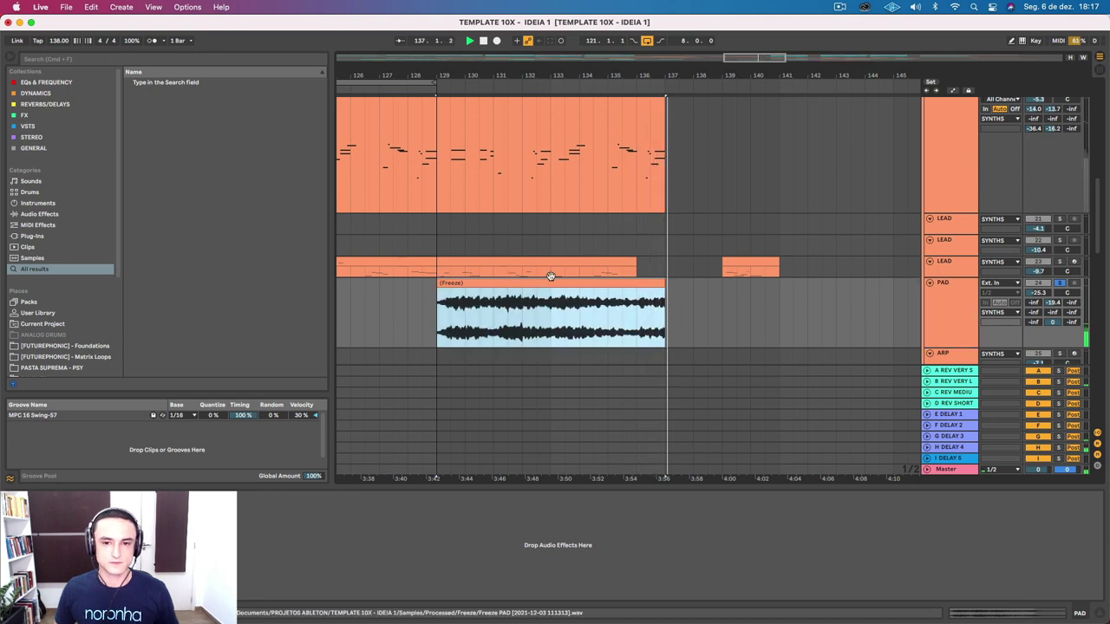
key(space)
key(space)
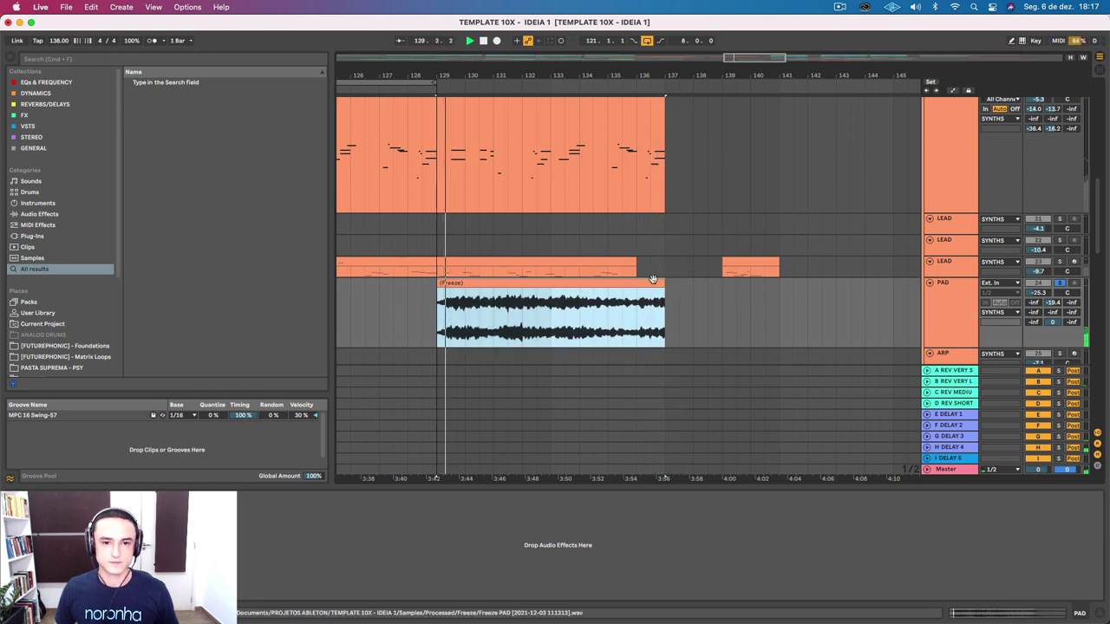
Add the fourth, third and first LEAD tracks to the soloed PAD, audition the layers together, and stop playback.
click(1059, 262)
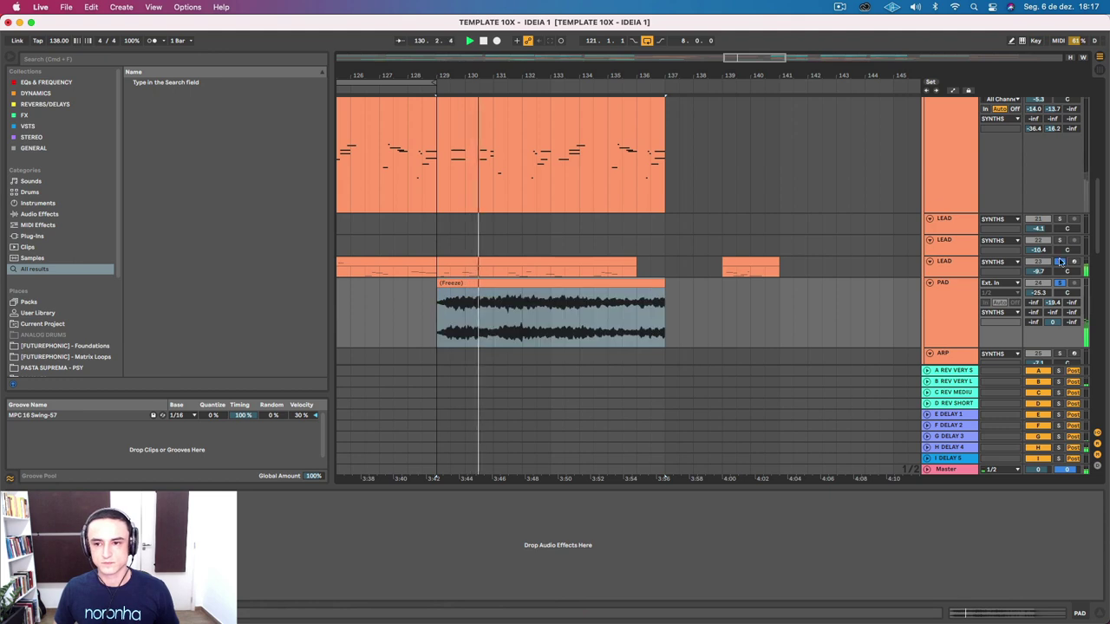
click(1058, 240)
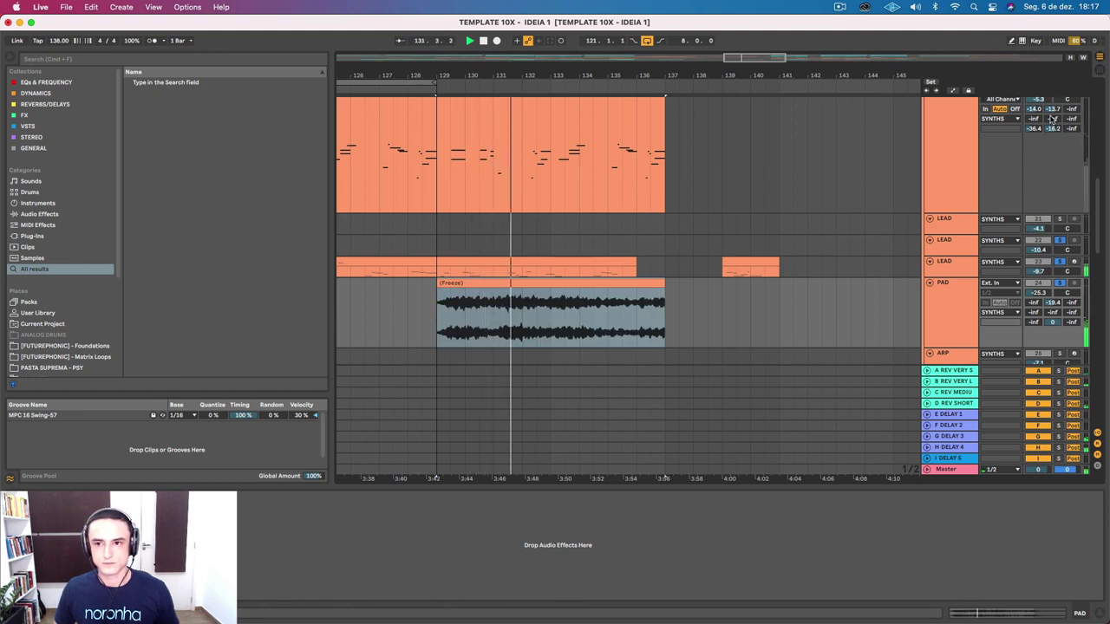
scroll(1058, 117, up, 1)
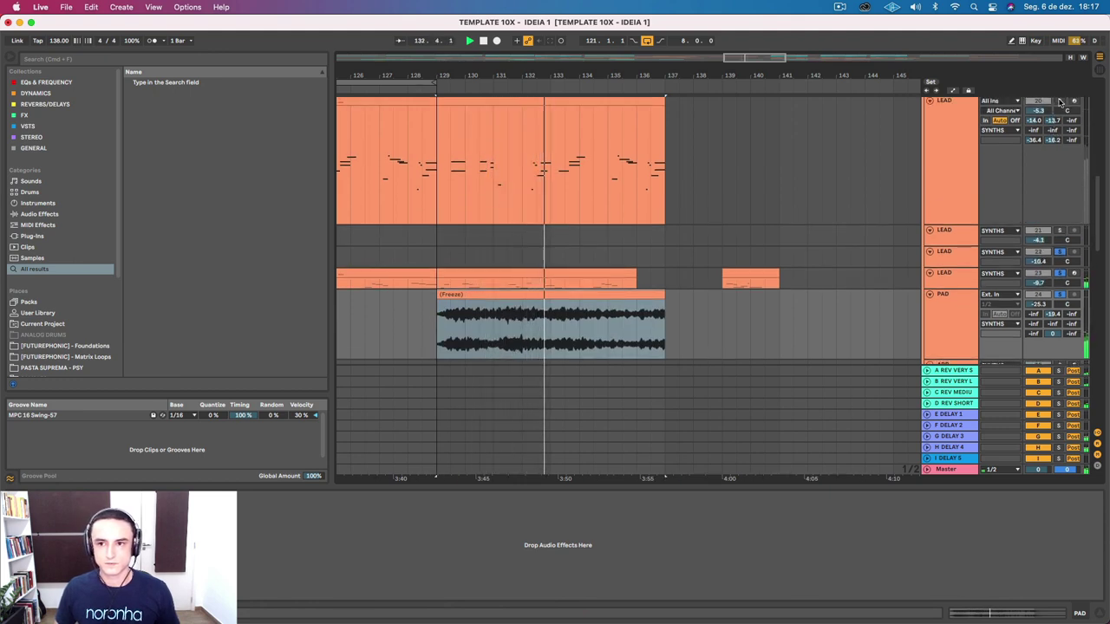
click(1059, 101)
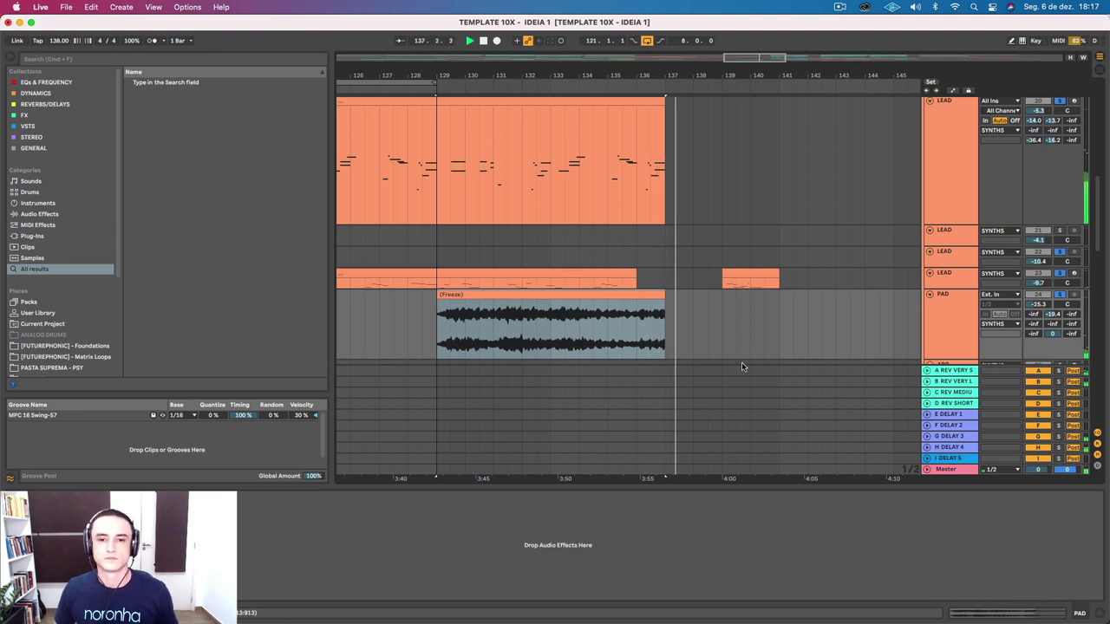
scroll(741, 367, down, 2)
scroll(741, 367, left, 2)
key(space)
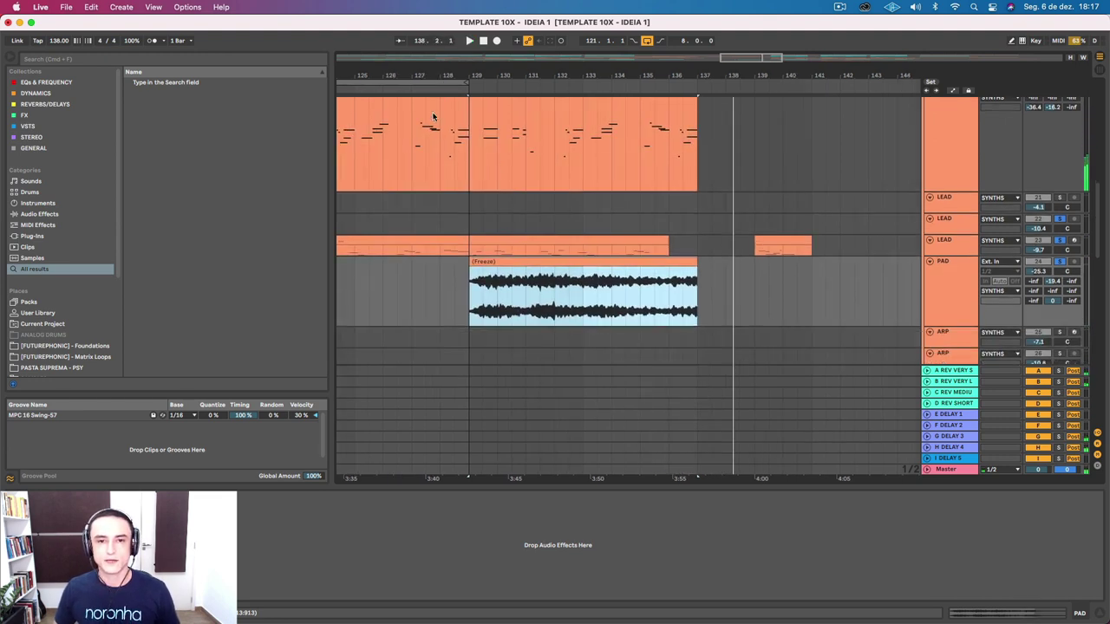
Solo the KICK track and audition its opening clip from bar 1.
drag(492, 80, 564, 162)
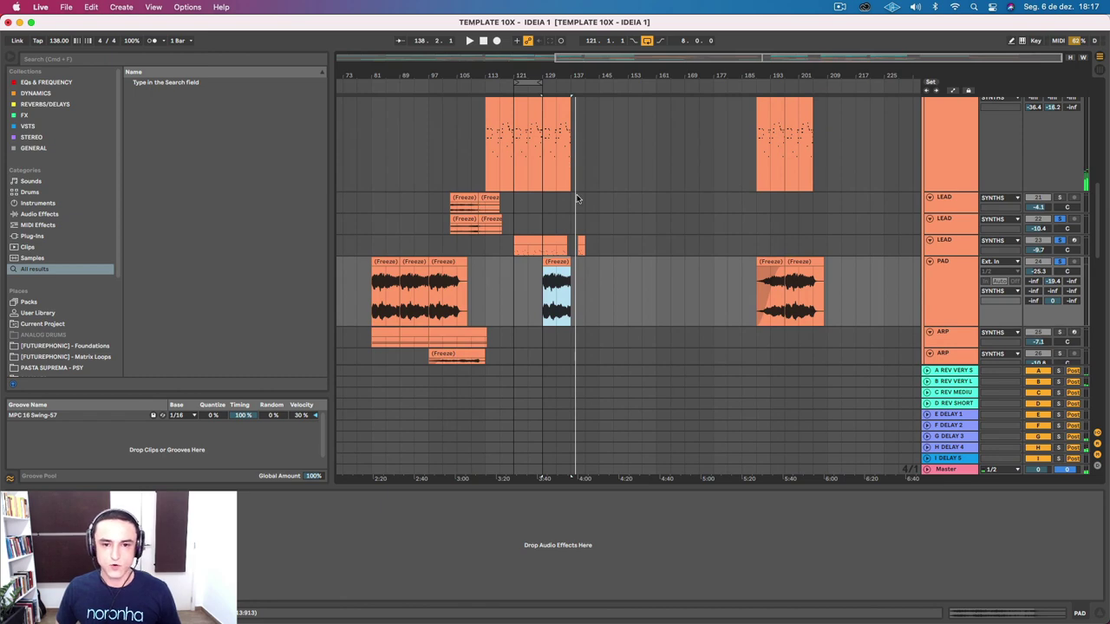
scroll(576, 197, left, 5)
scroll(575, 198, up, 6)
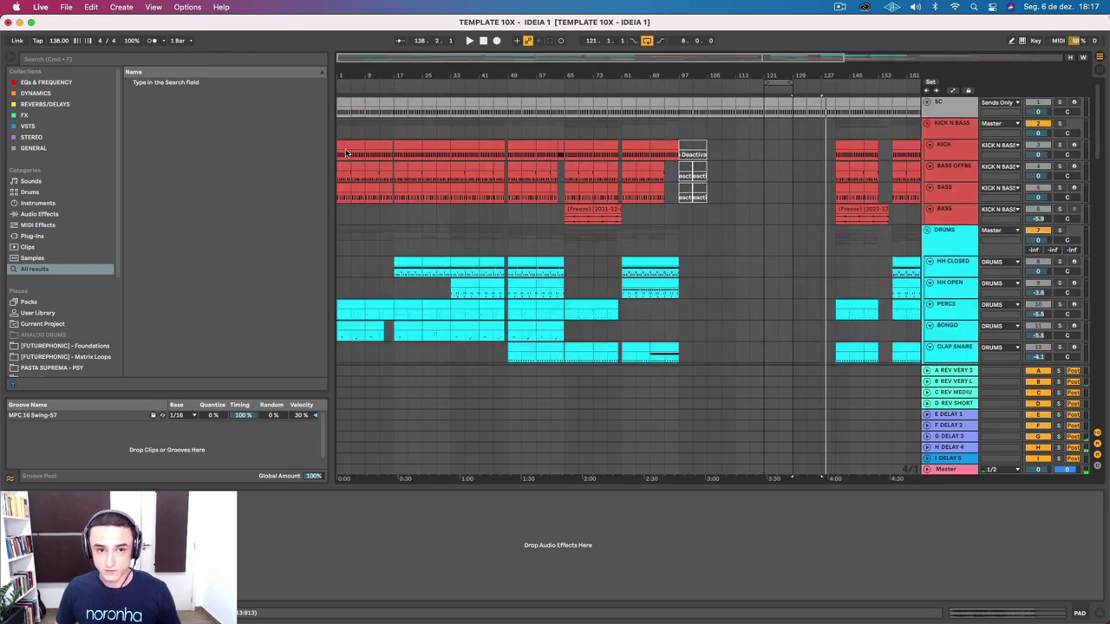
click(346, 152)
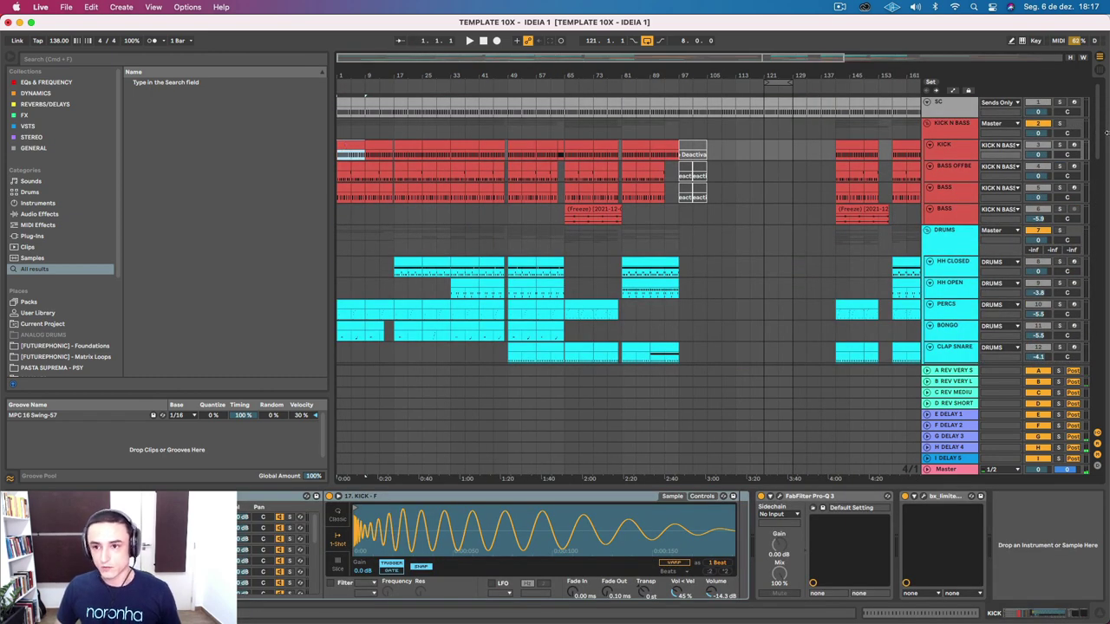
click(1059, 145)
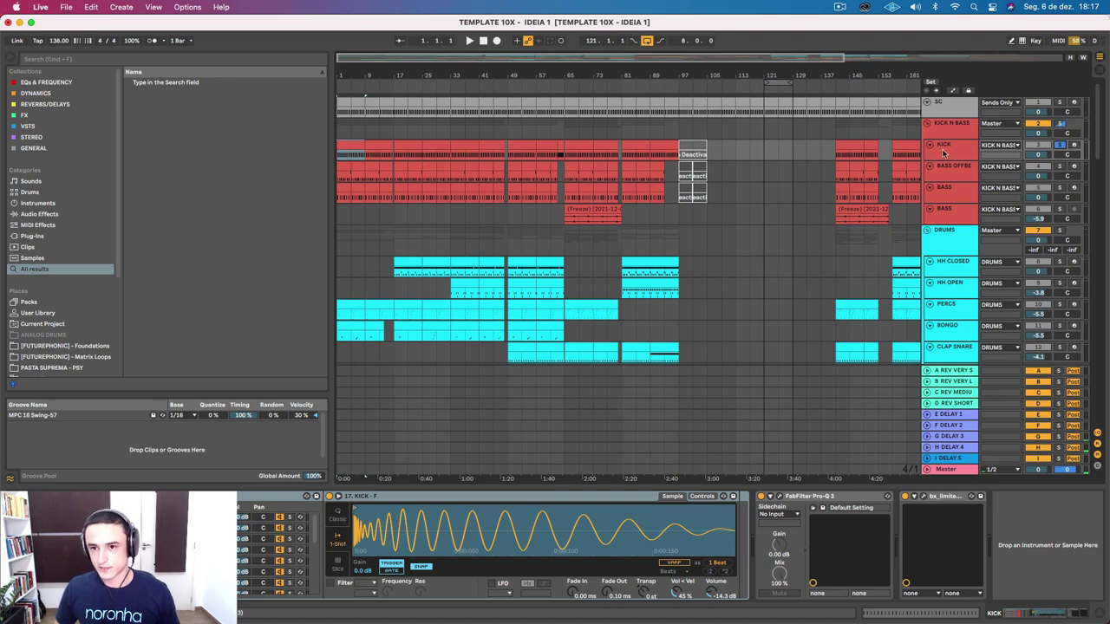
key(space)
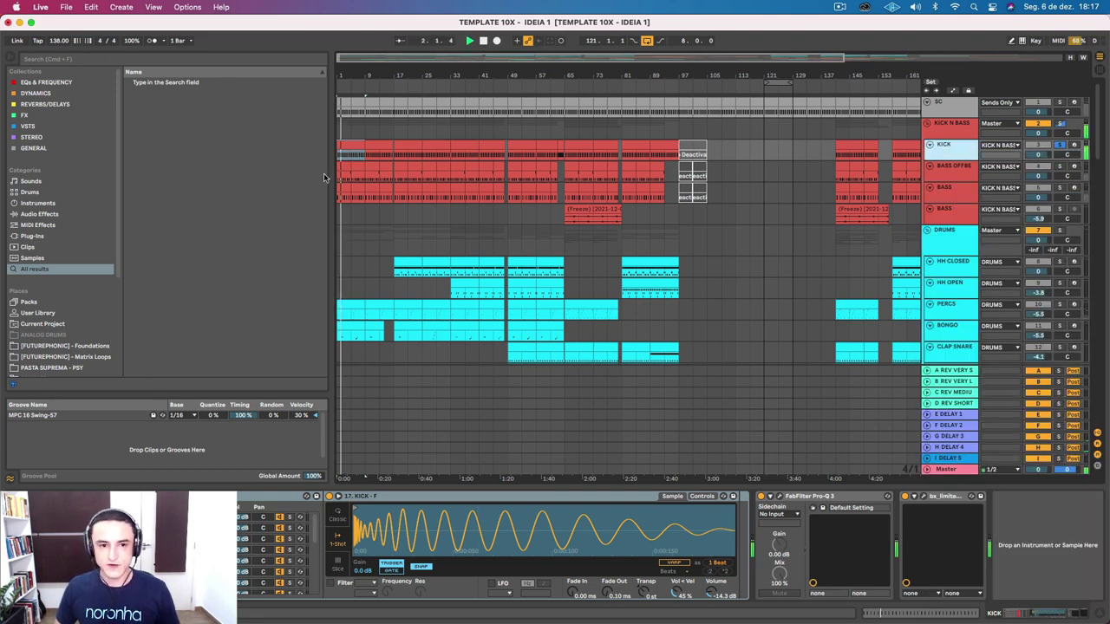
key(space)
View the notes of the opening BASS OFFBEAT and BASS clips in the enlarged editor, and select the BASS clip in the arrangement.
scroll(476, 196, up, 6)
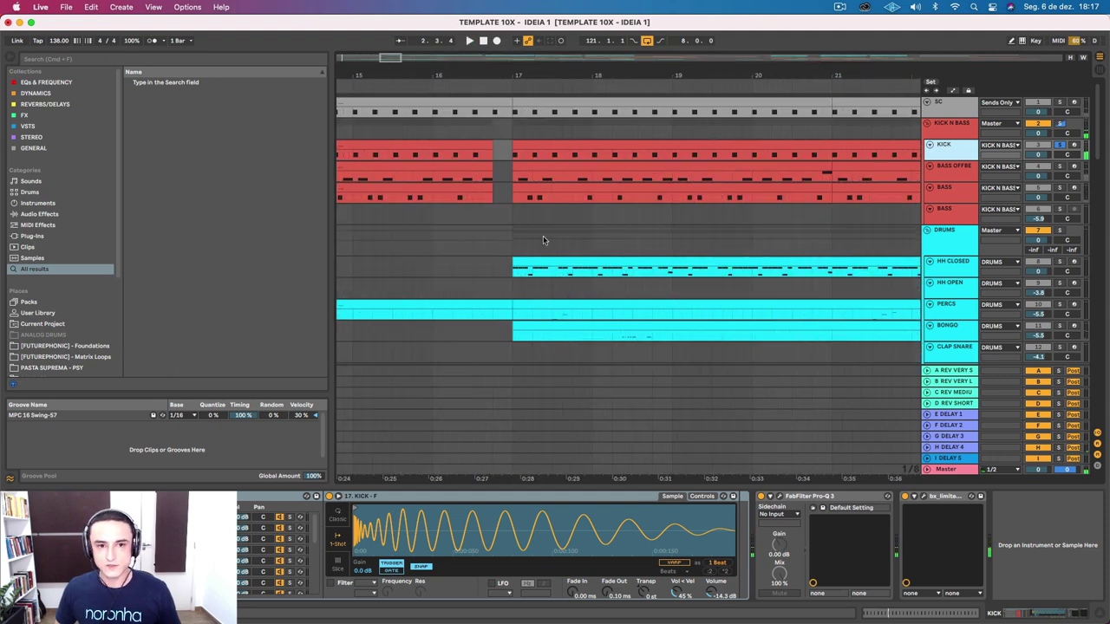
double_click(373, 174)
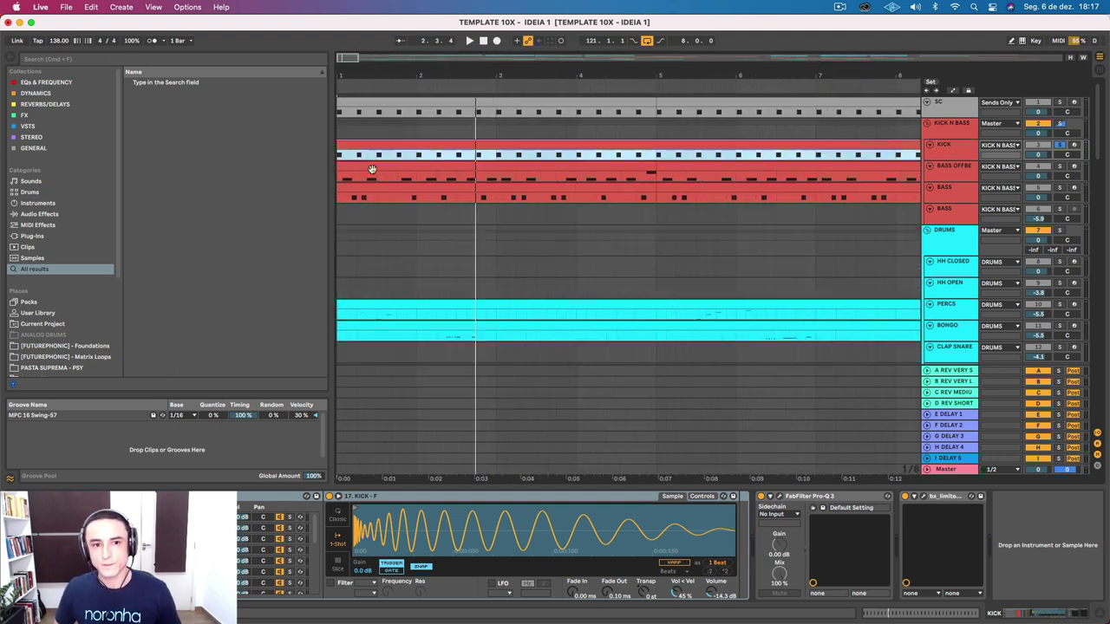
click(206, 142)
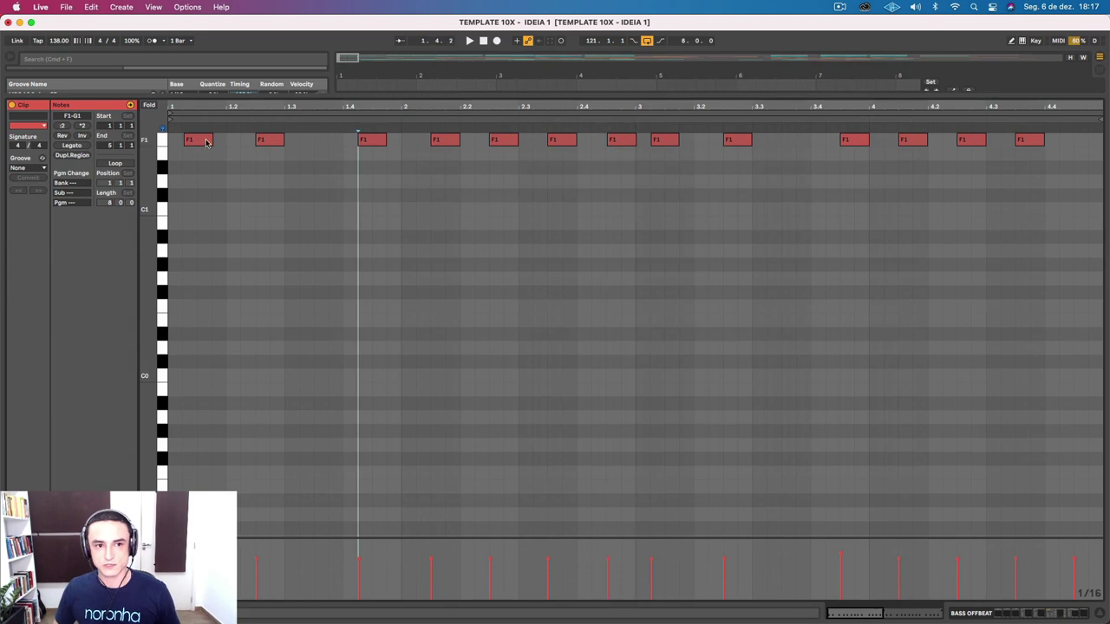
click(270, 140)
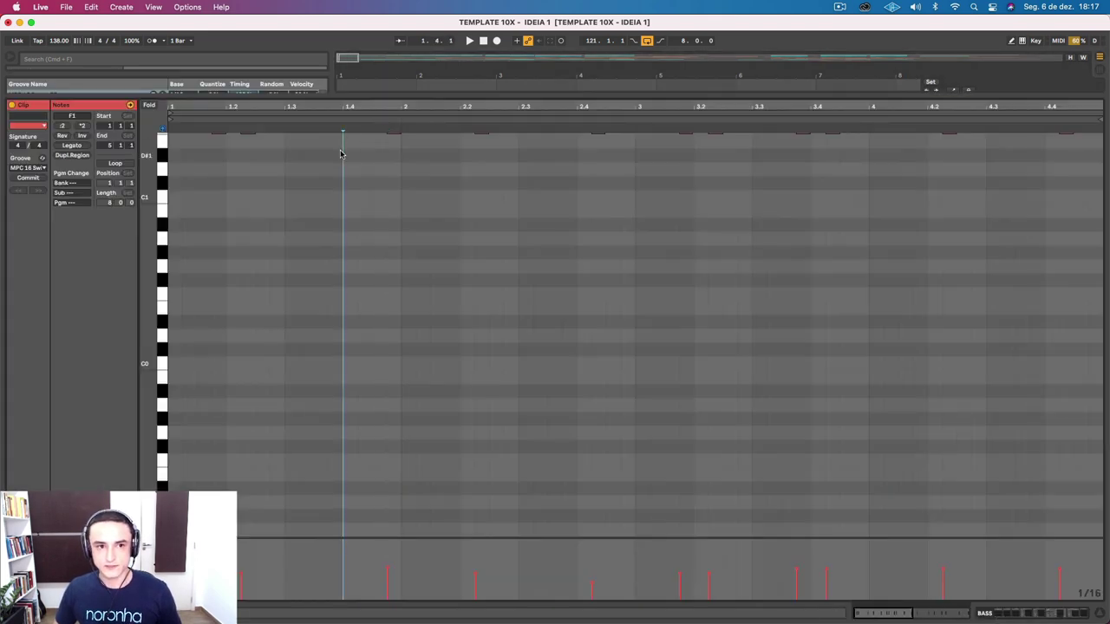
scroll(340, 152, up, 2)
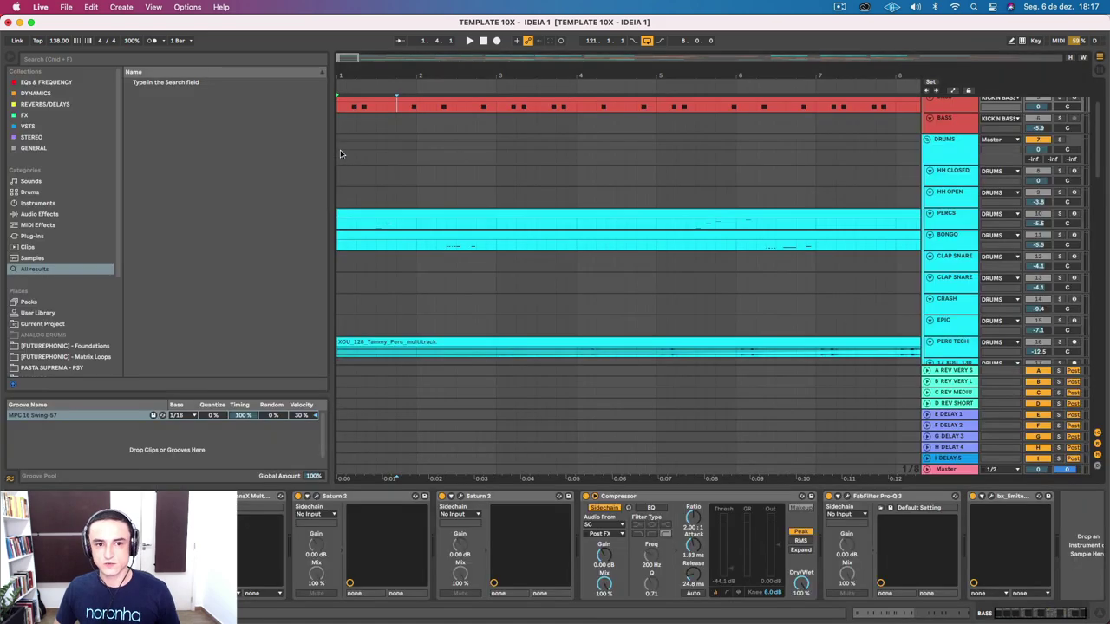
scroll(340, 149, up, 4)
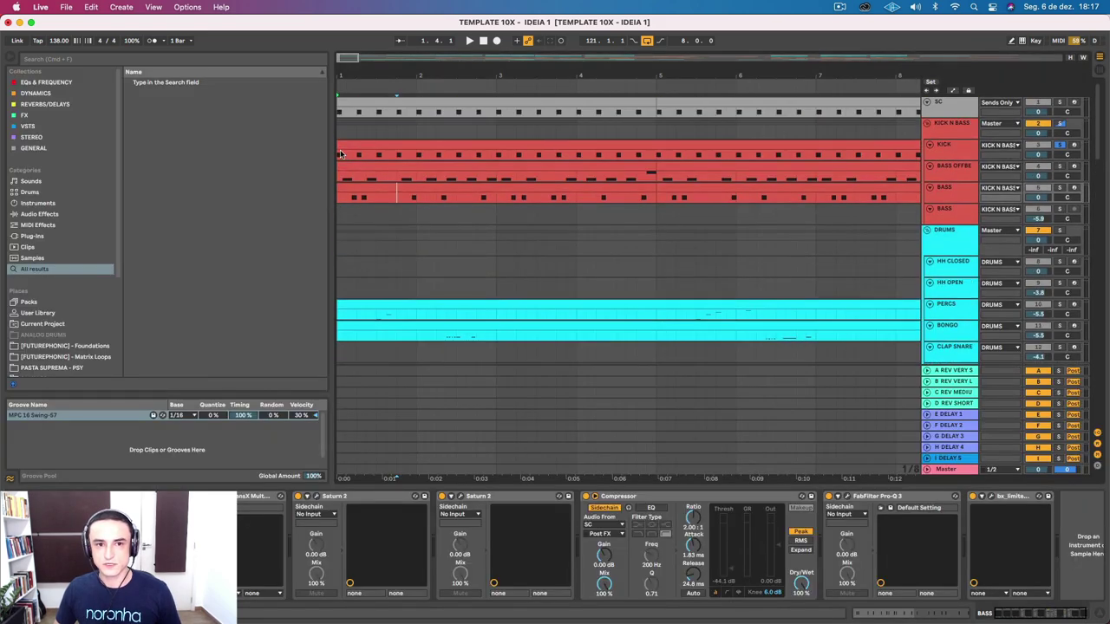
click(381, 196)
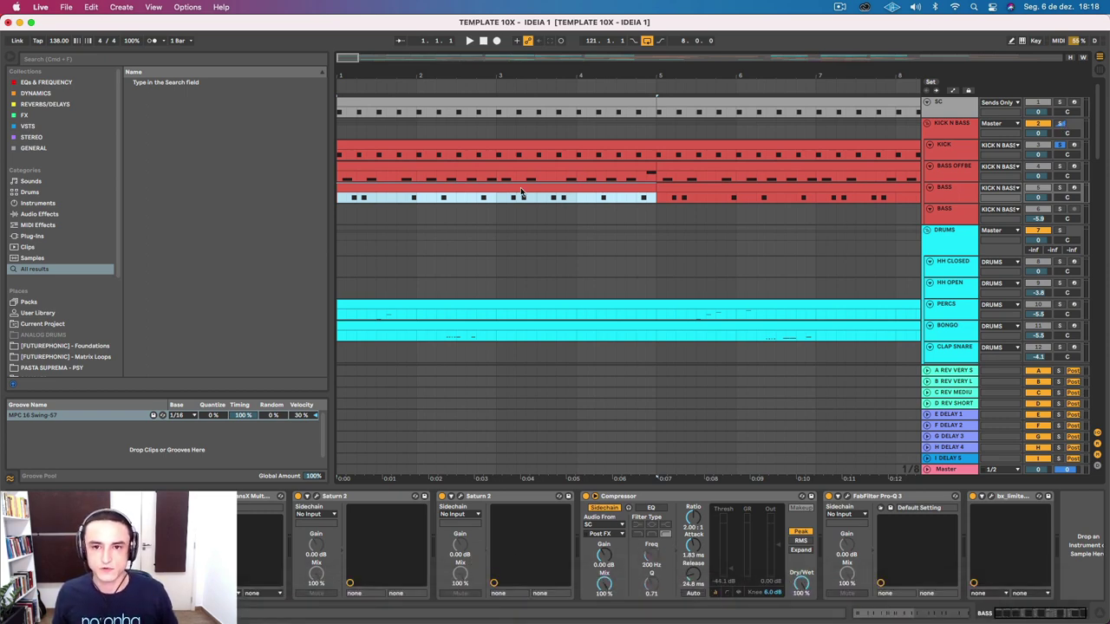
click(838, 8)
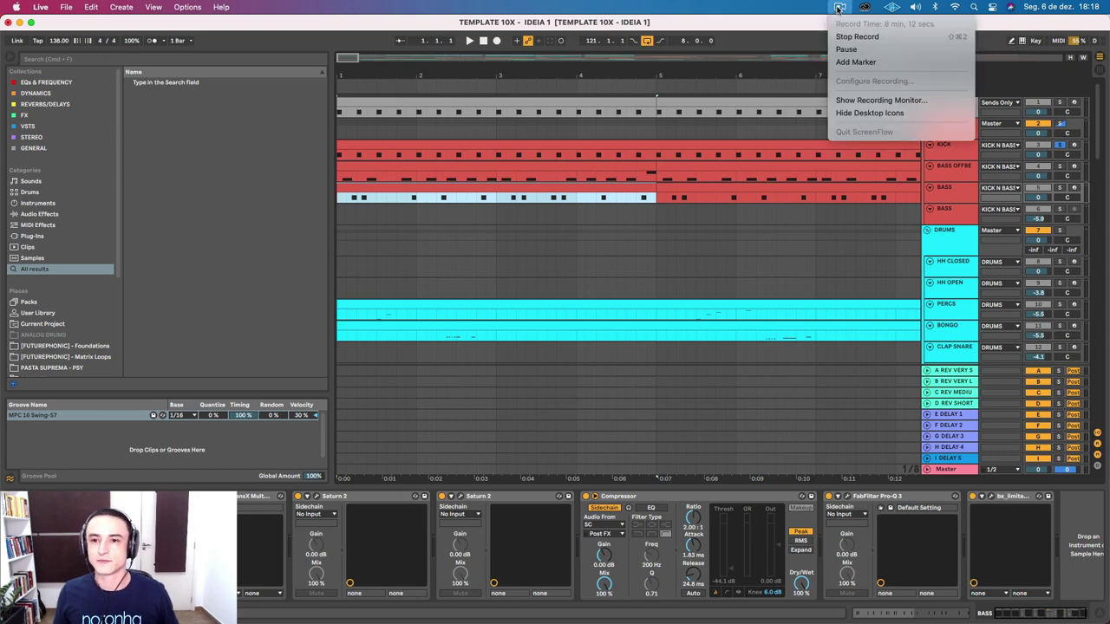
click(845, 50)
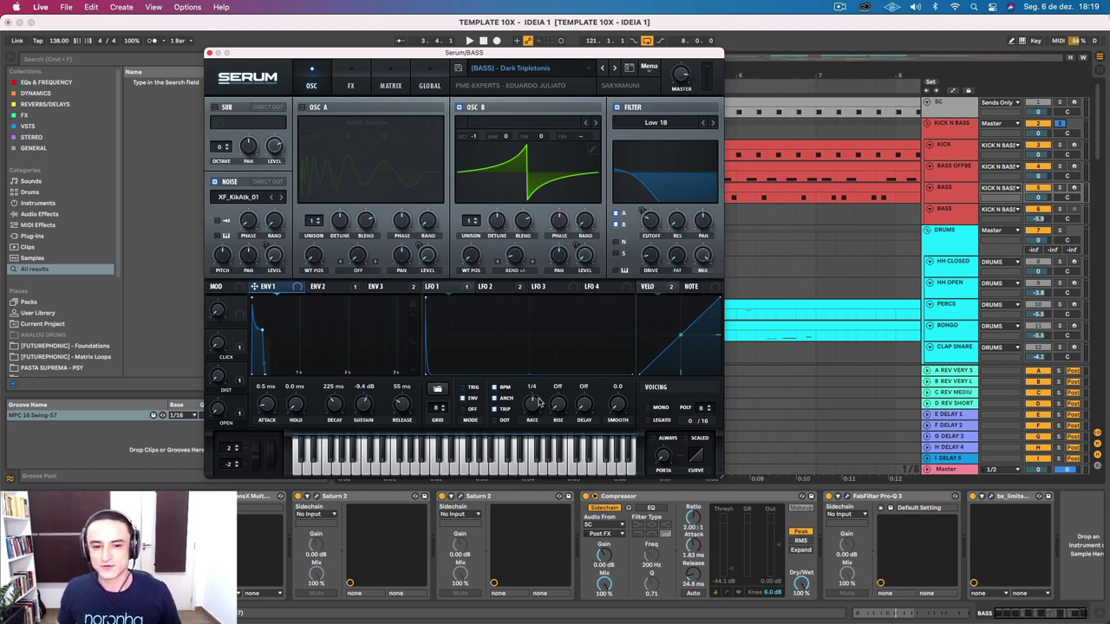
Review LFO 2, ENV 1 and ENV 2 in the BASS track's Serum patch, and close the synth window.
click(519, 286)
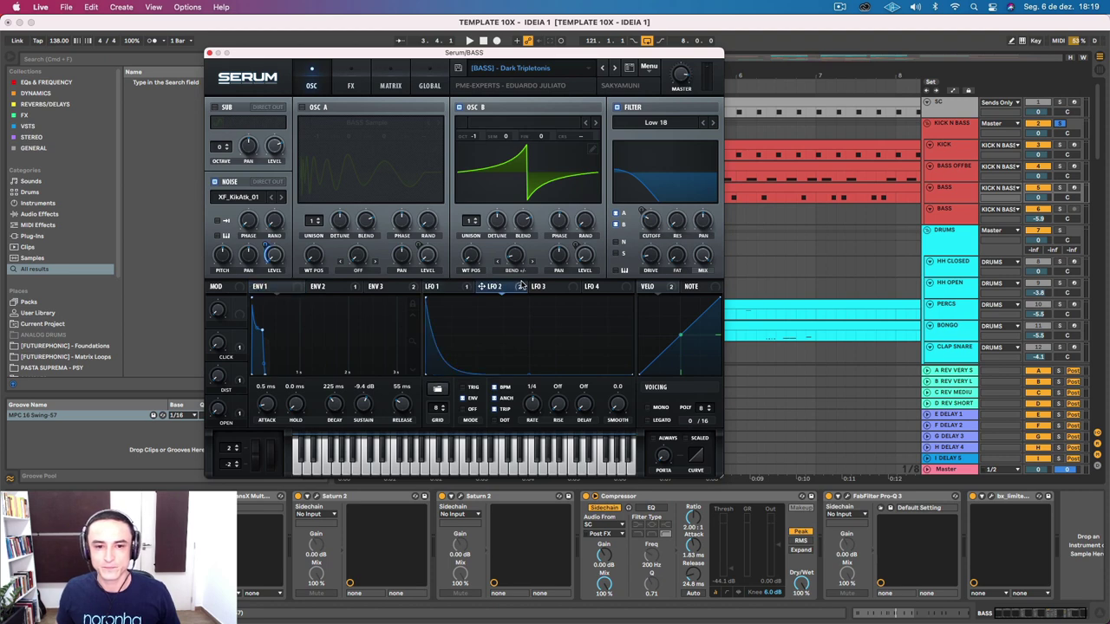
click(282, 289)
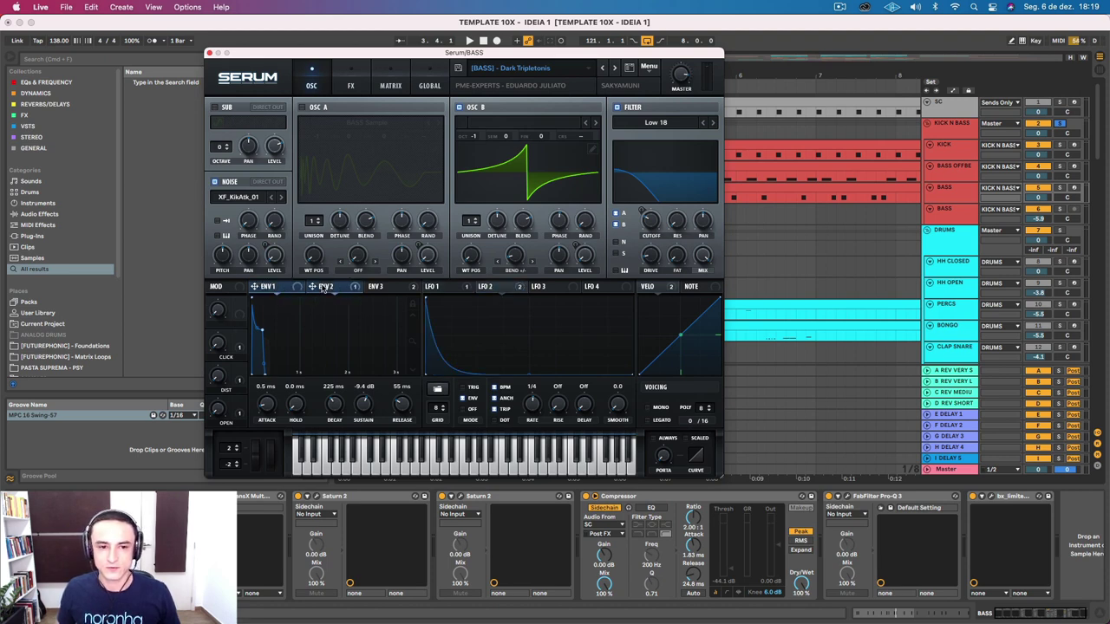
click(323, 289)
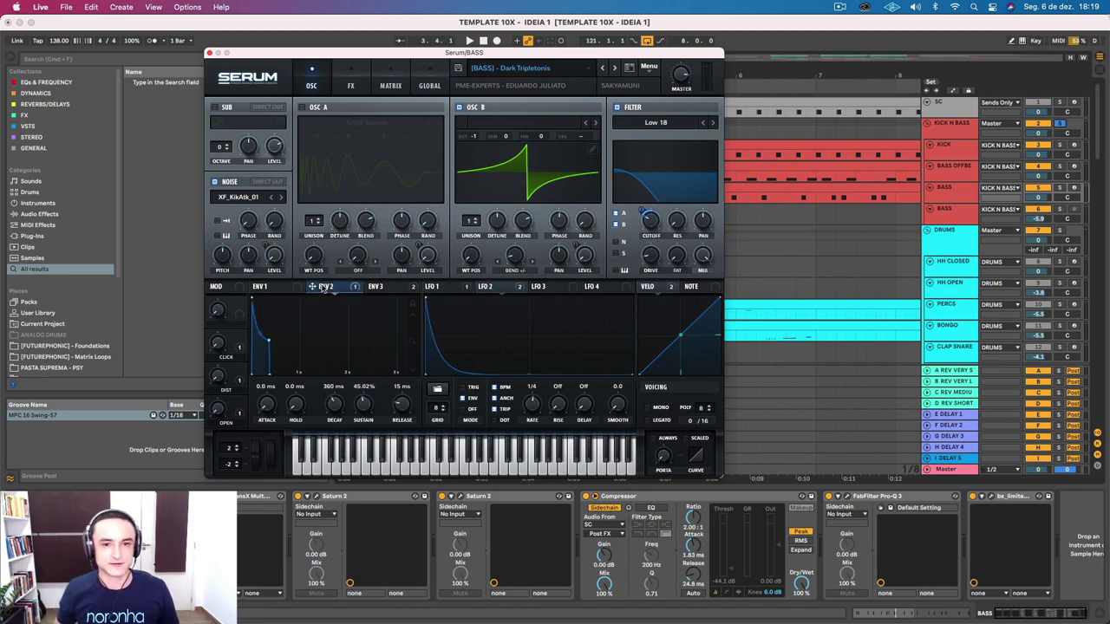
click(209, 53)
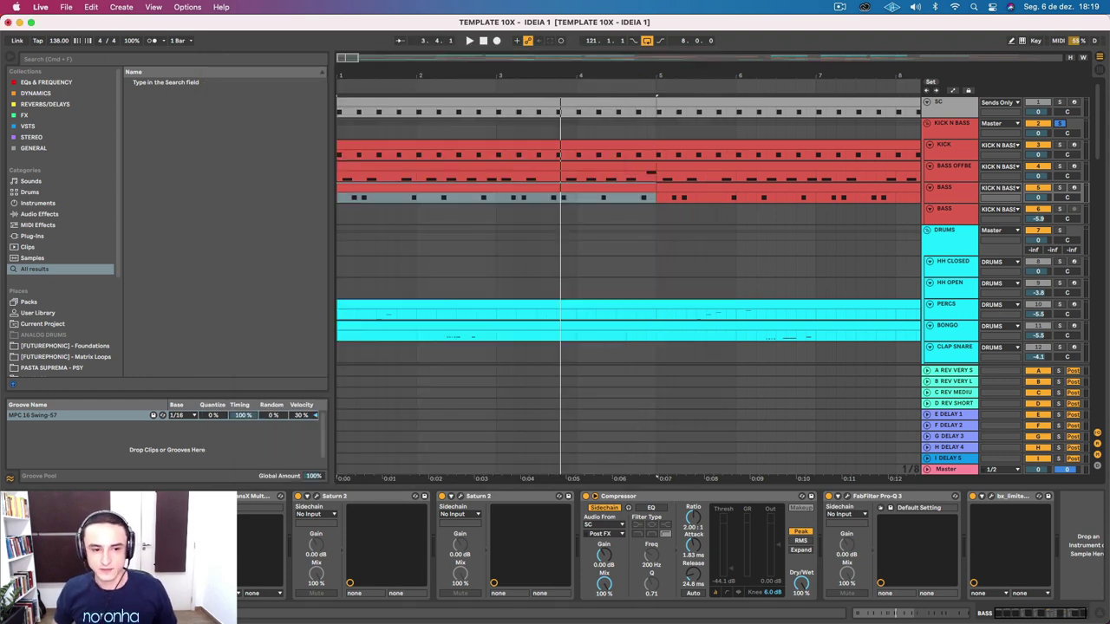
View the BASS track's TransX Multi band settings in its plug-in window, and close it.
click(252, 497)
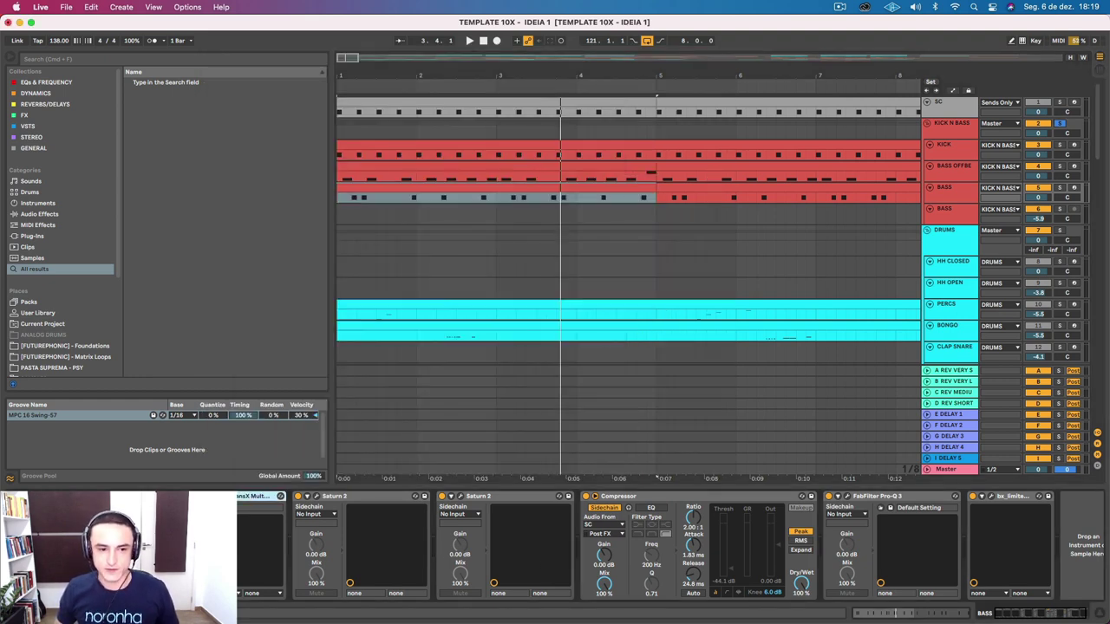
click(252, 497)
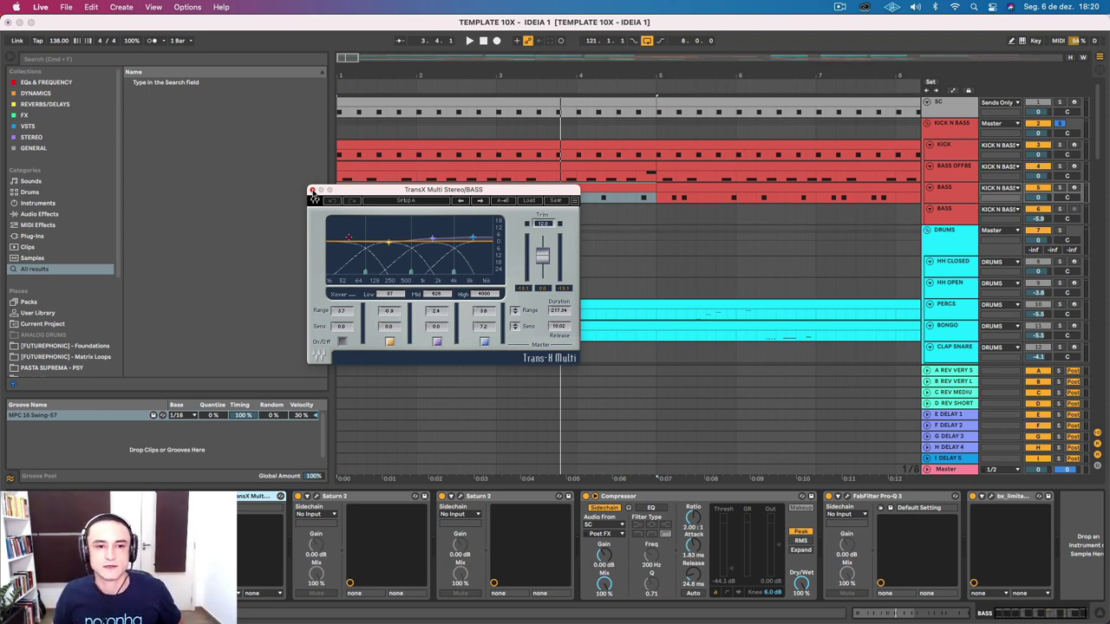
click(312, 190)
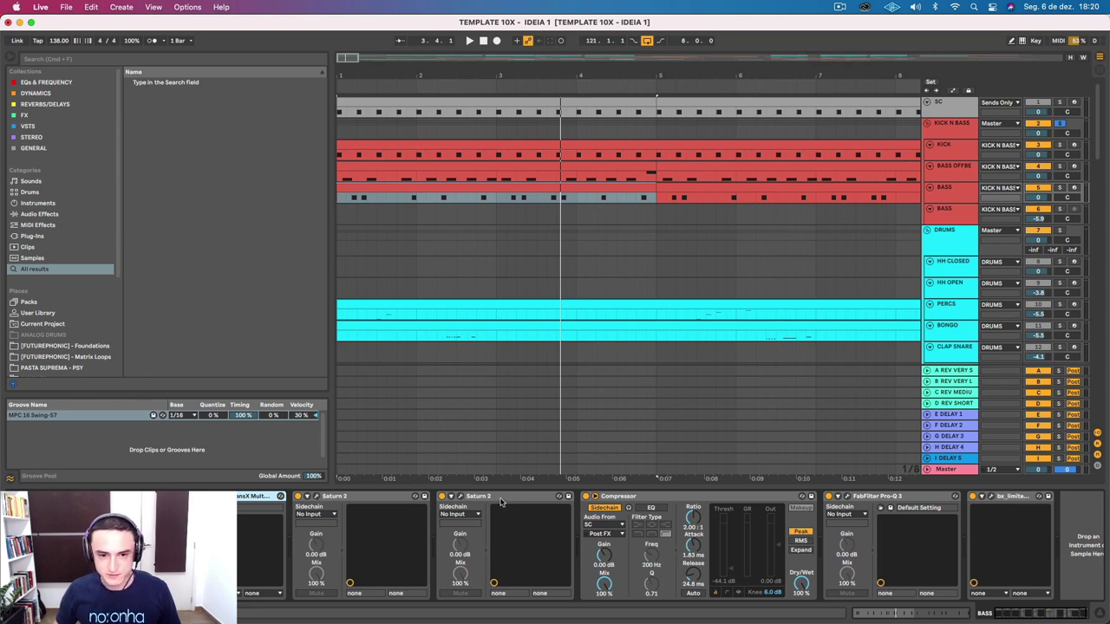
View the BASS track's second Saturn 2 settings, select its bx_limiter device, and close the plug-in window.
key(Left)
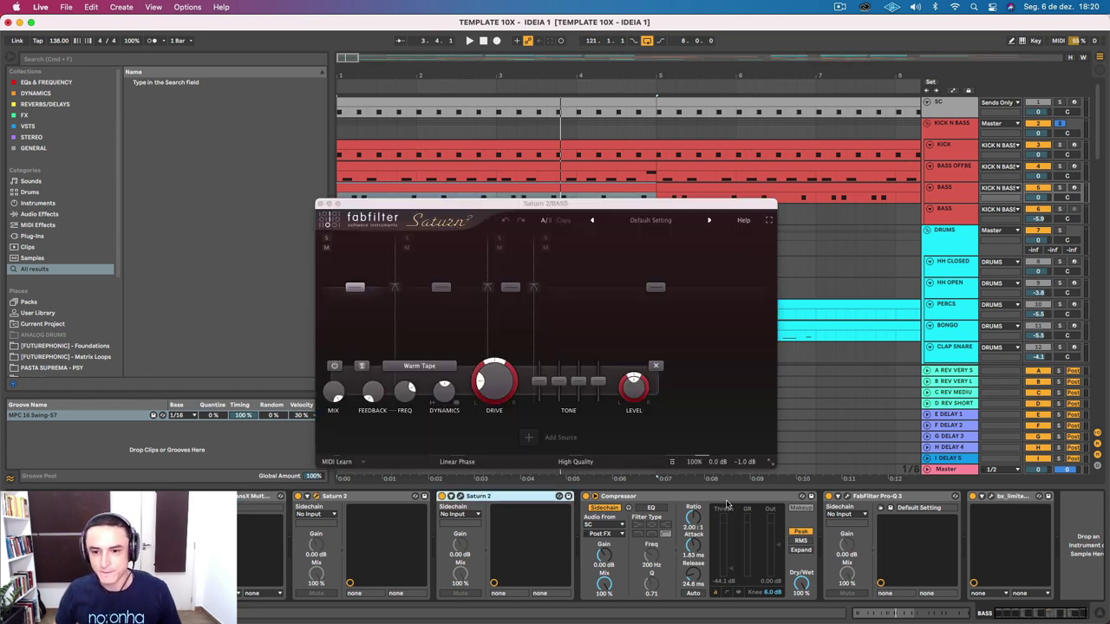
click(900, 499)
click(1014, 500)
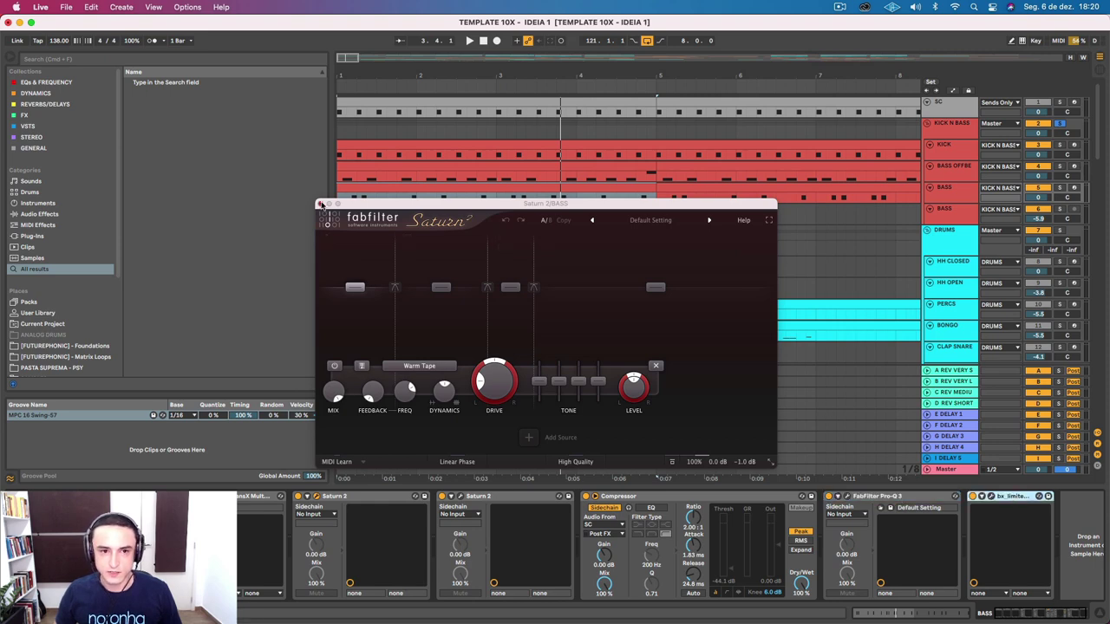
click(320, 203)
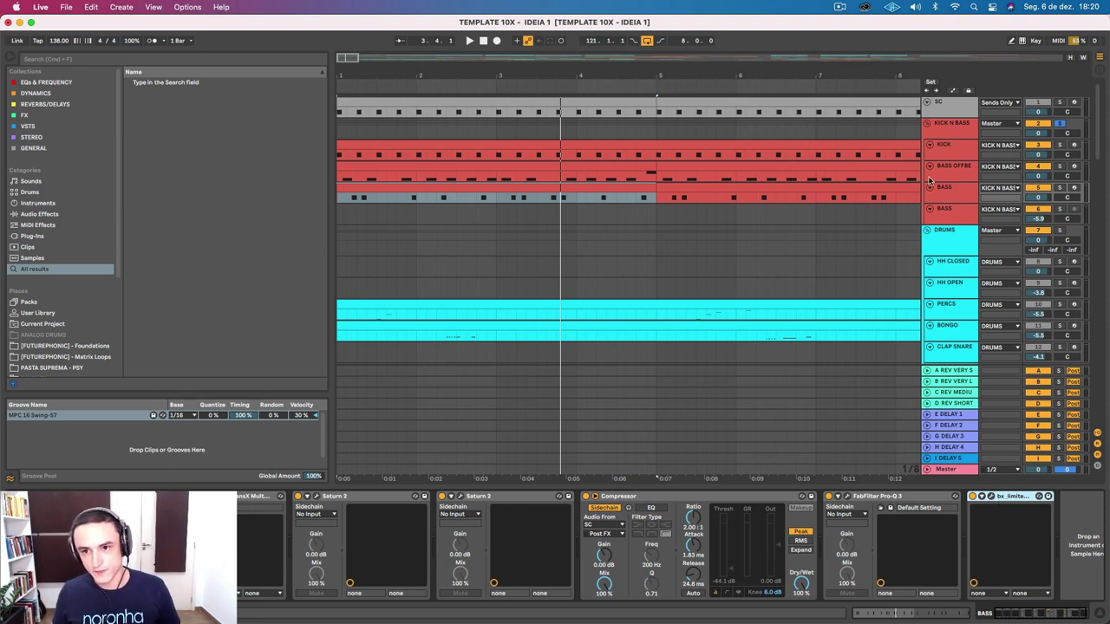
Select the KICK N BASS group and audition its kick and bass parts together over the wider arrangement.
click(941, 133)
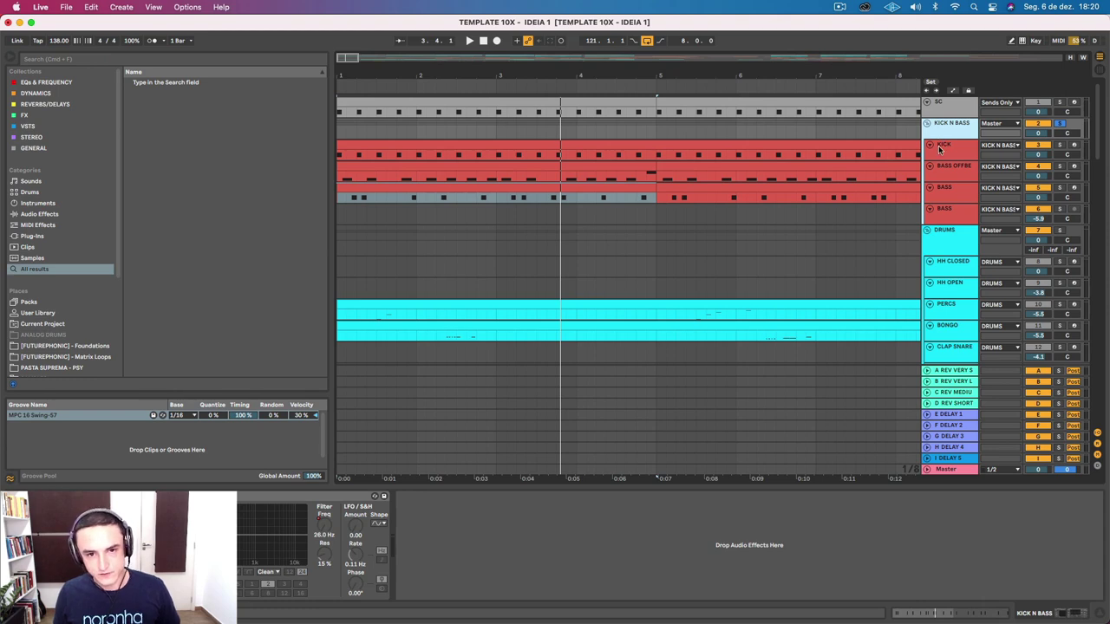
key(space)
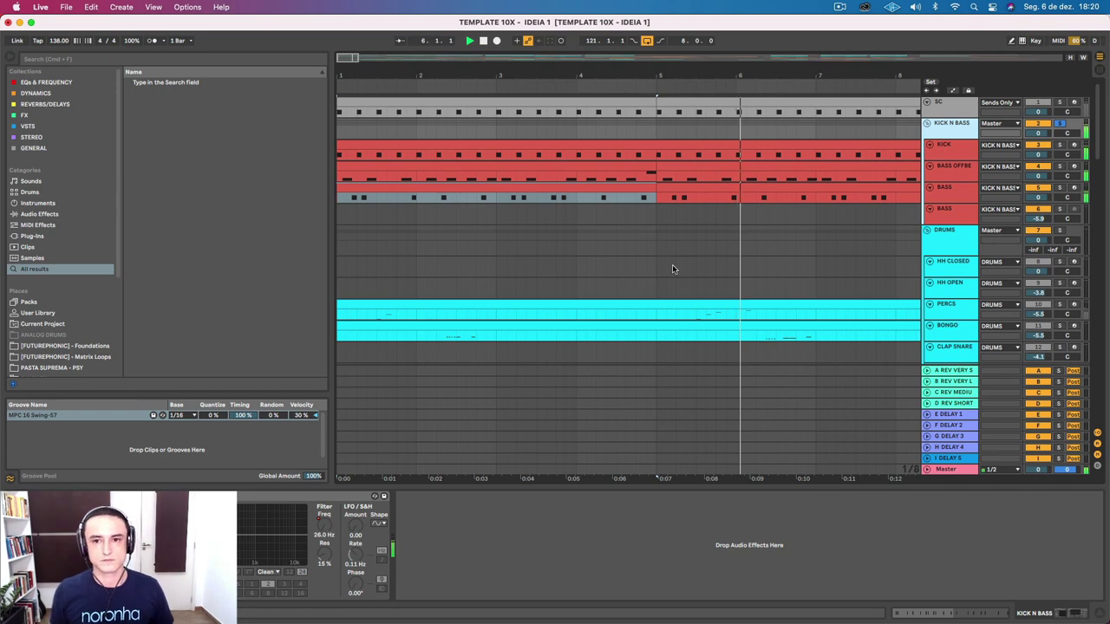
scroll(675, 260, right, 5)
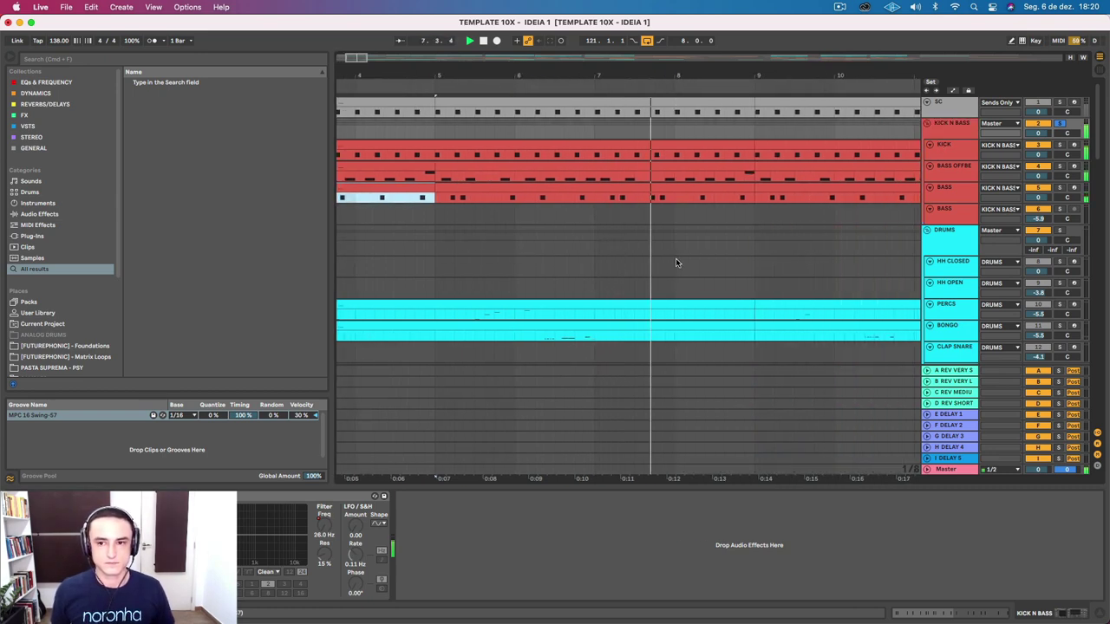
key(minus)
key(minus)
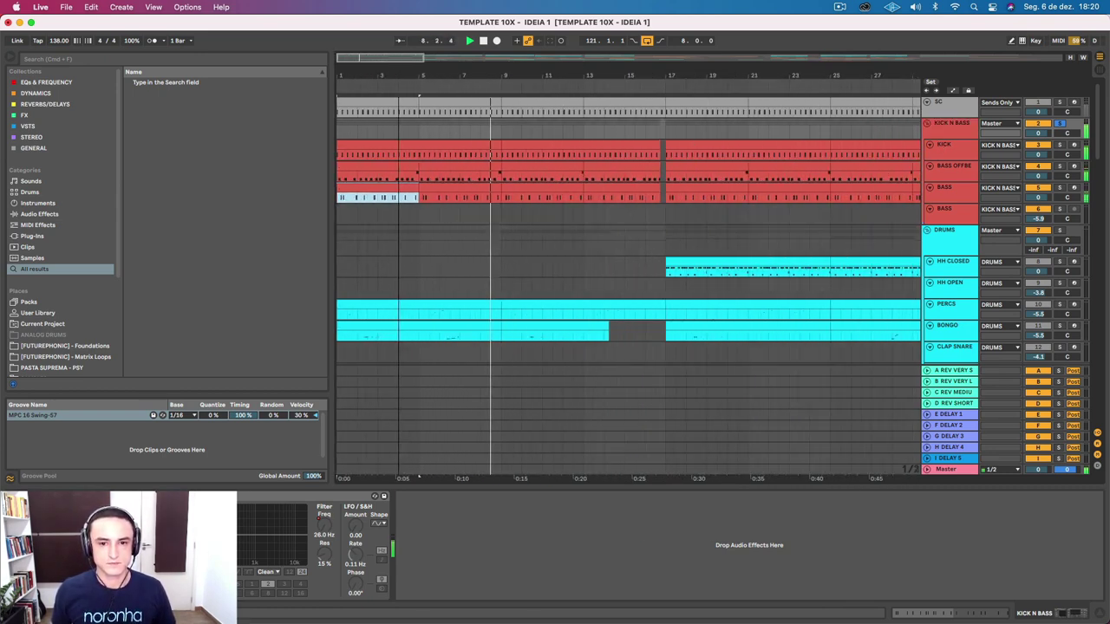
Stop playback, view the opening PERCS clip's notes in the enlarged editor with its low bar 1 note selected, and return to the arrangement.
click(362, 309)
key(space)
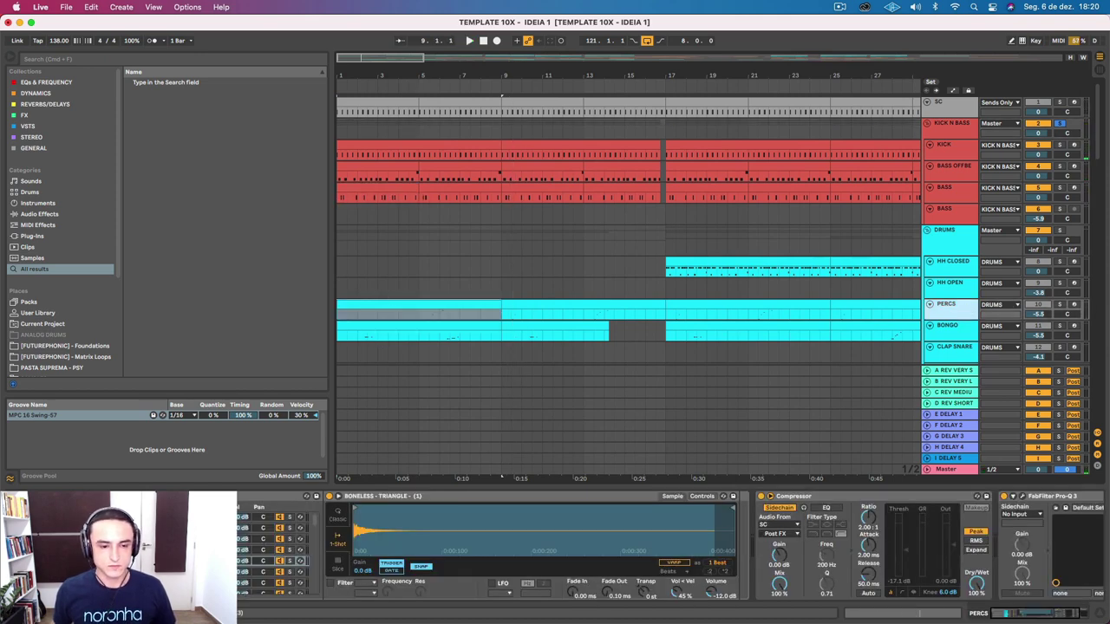
double_click(414, 304)
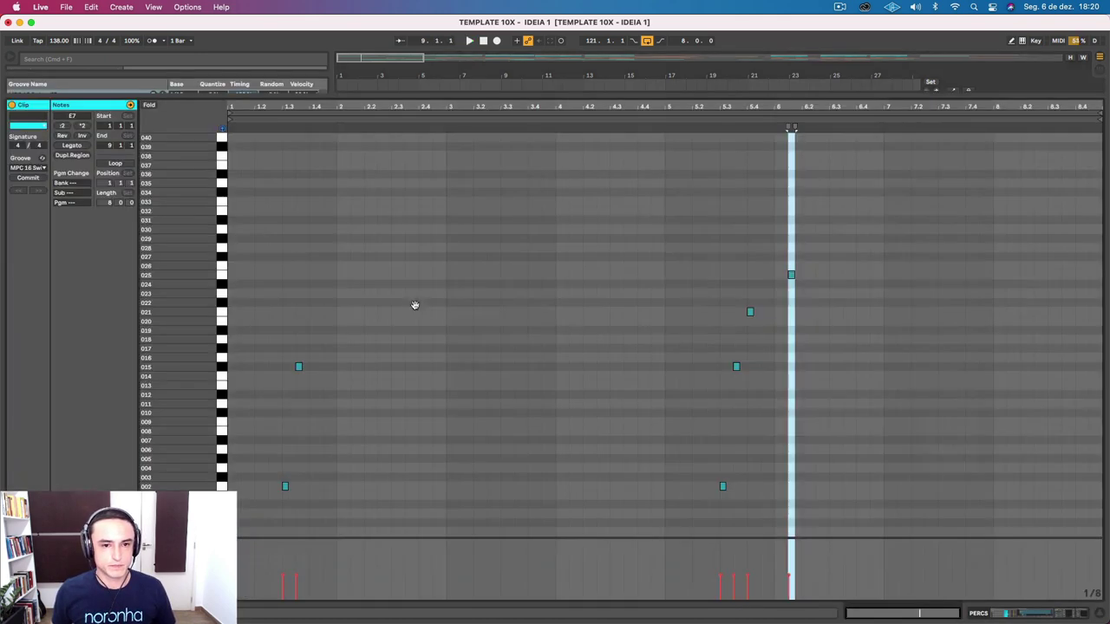
click(416, 380)
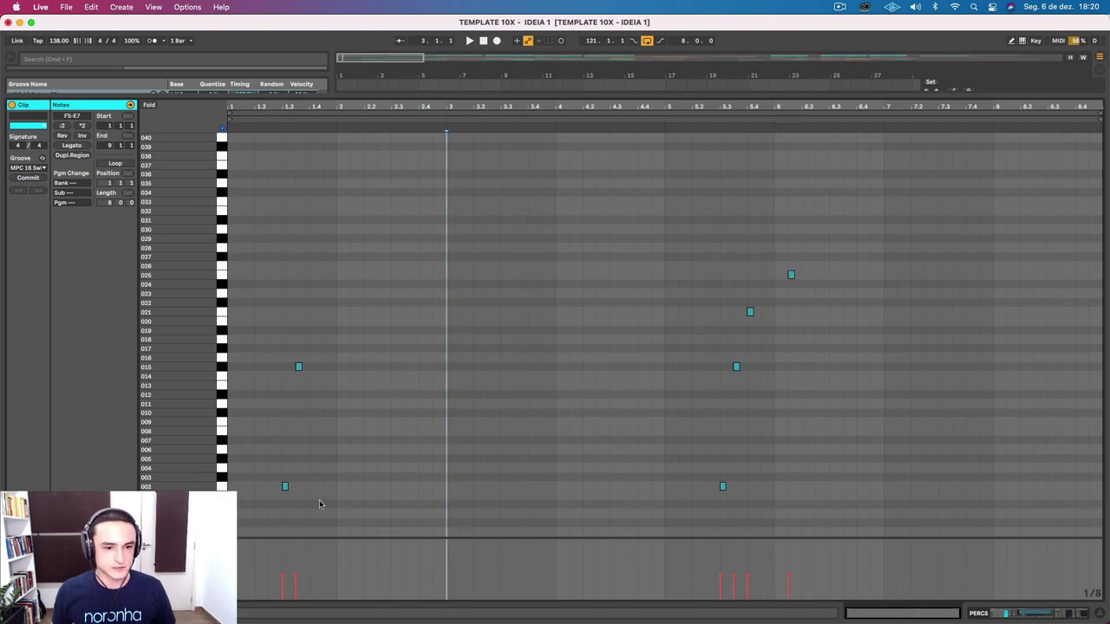
drag(321, 504, 249, 465)
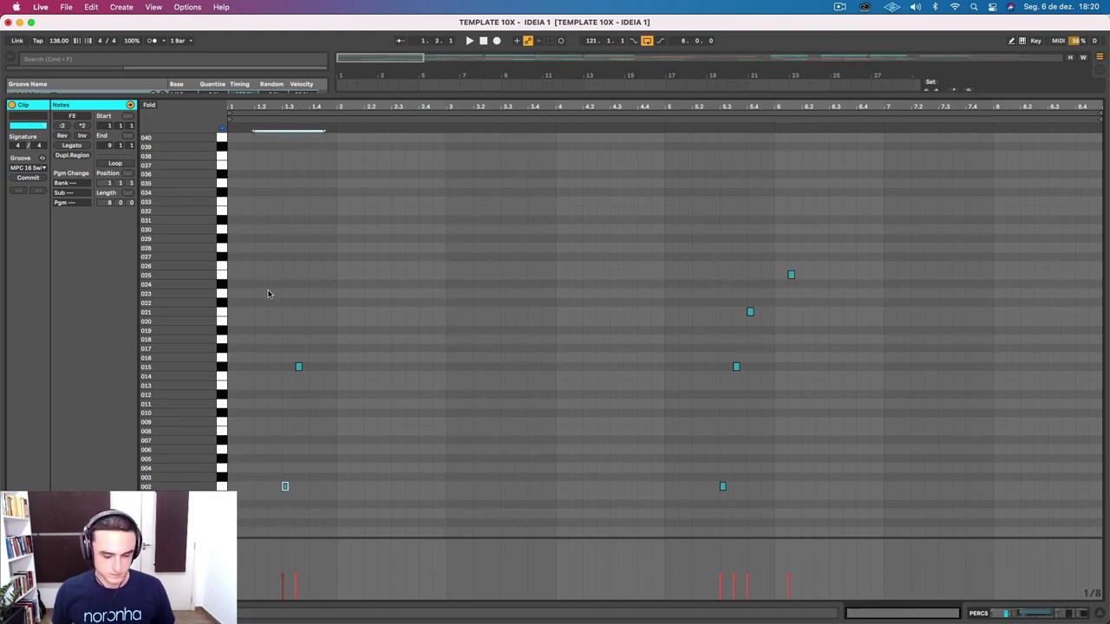
key(shift+Tab)
scroll(971, 161, up, 5)
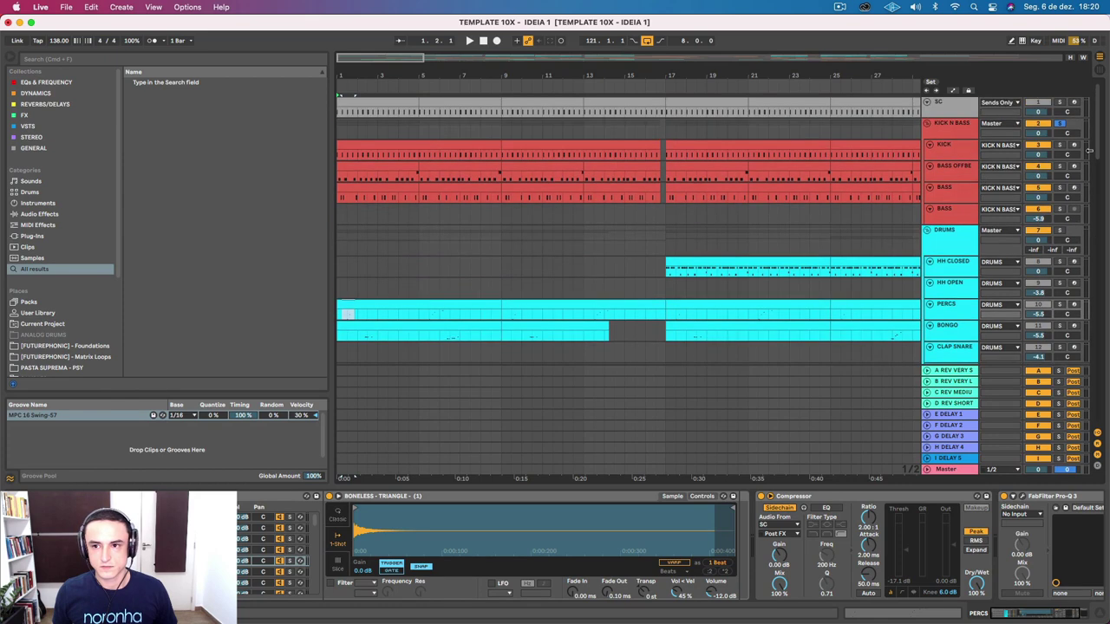
Solo the PERCS track in place of KICK N BASS, and highlight its opening clip's notes in the enlarged editor.
click(1060, 127)
scroll(1009, 257, down, 1)
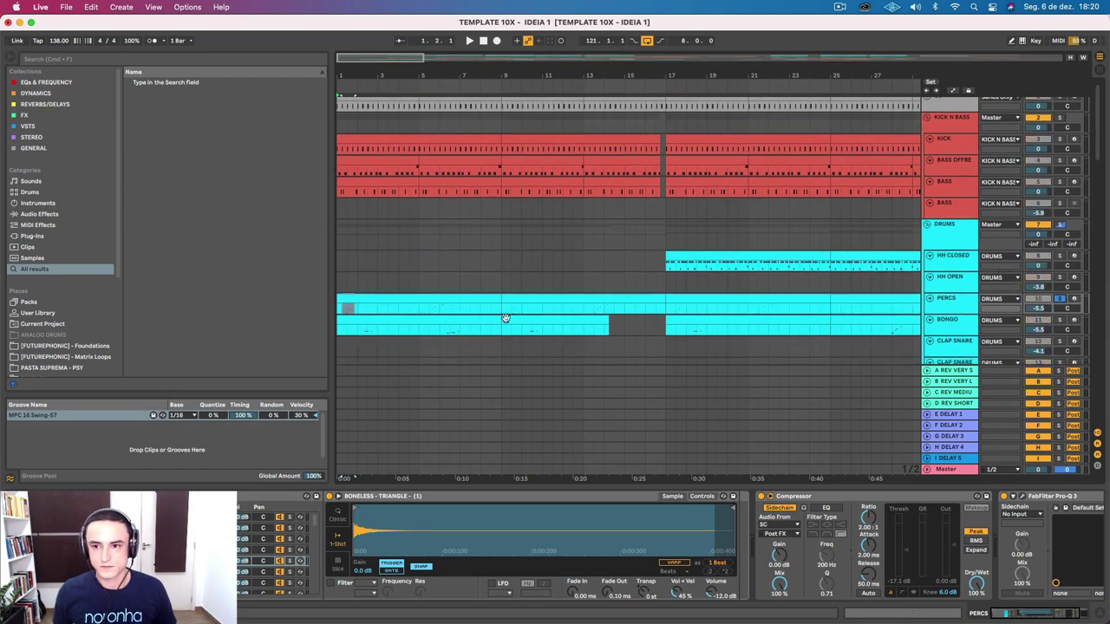
double_click(380, 303)
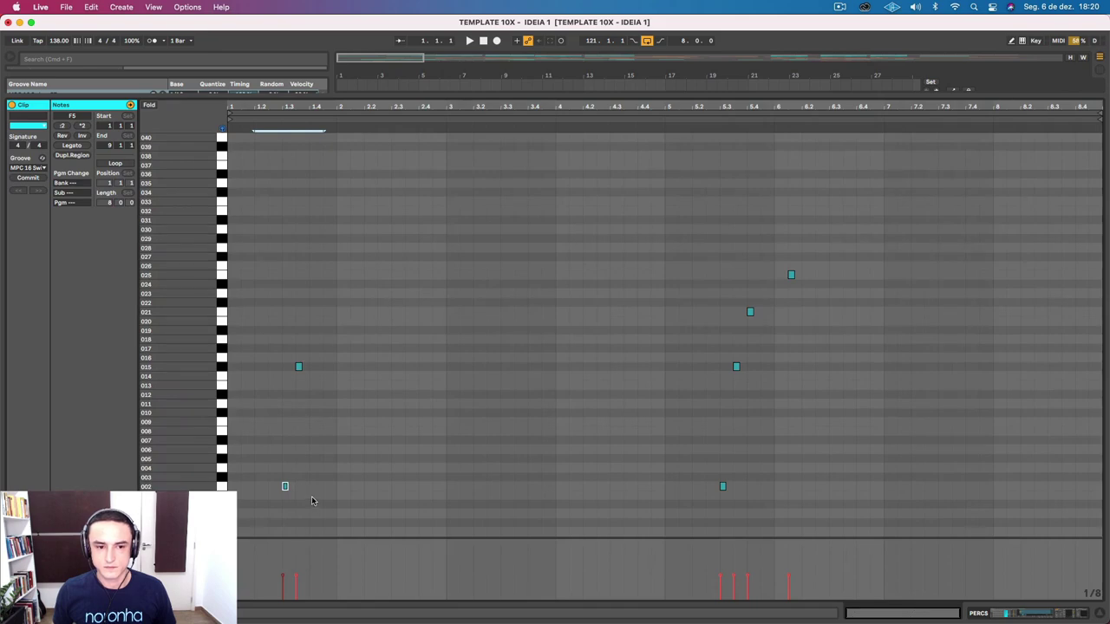
drag(313, 500, 267, 463)
drag(331, 417, 266, 324)
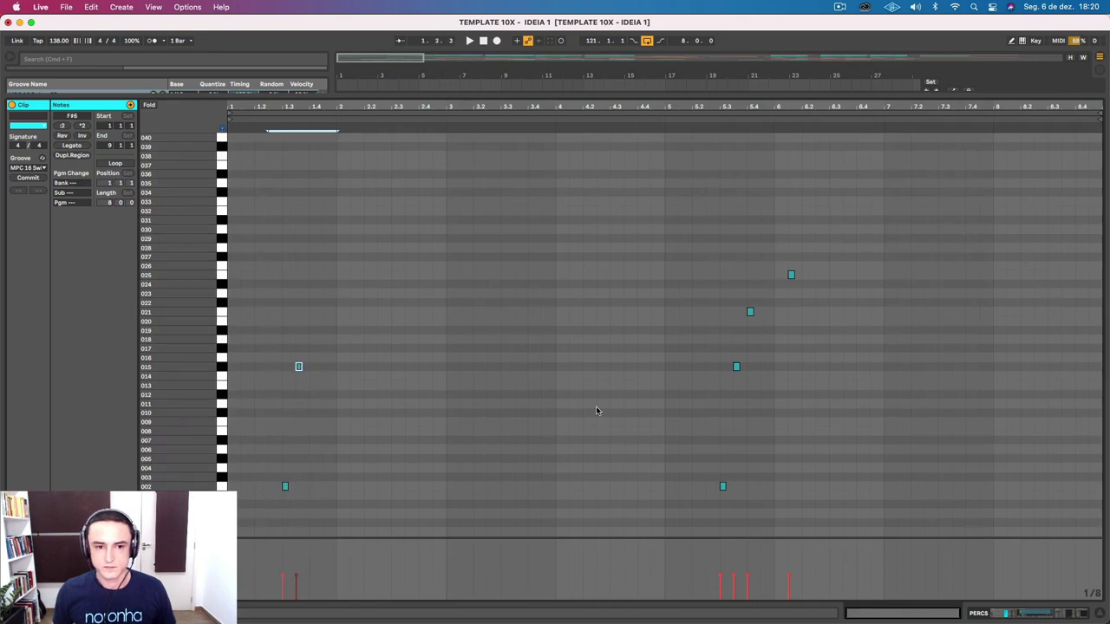
mouse_move(730, 490)
mouse_down()
mouse_move(665, 404)
mouse_move(685, 330)
mouse_move(744, 336)
mouse_move(759, 351)
mouse_move(759, 289)
mouse_move(810, 259)
mouse_up()
Audition the soloed PERCS clip from position 2.4.1 and return to the arrangement.
click(415, 301)
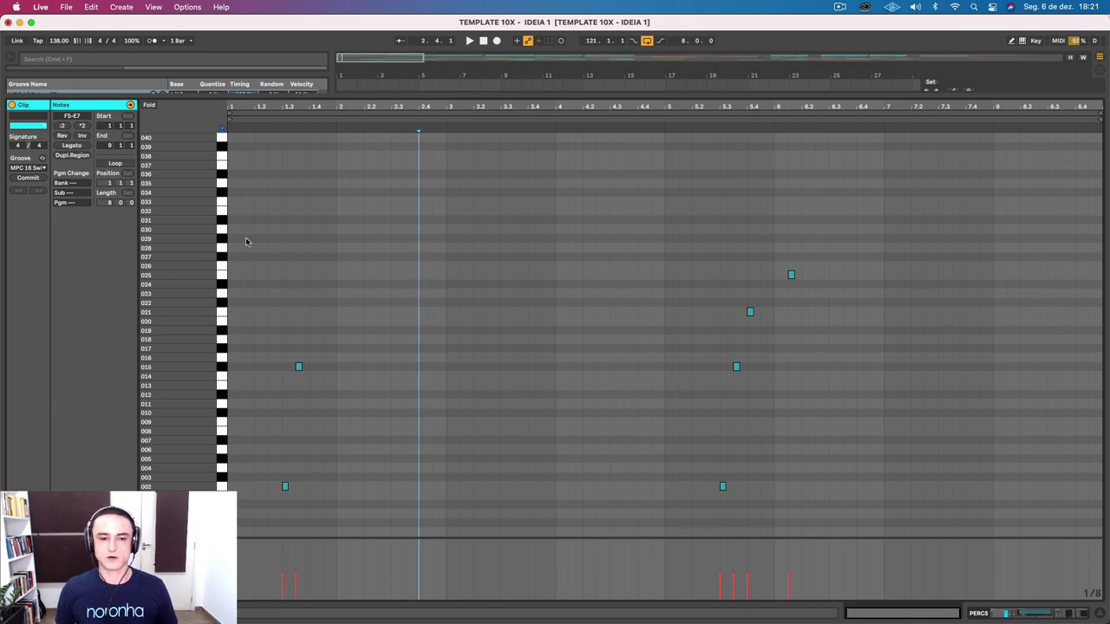
key(space)
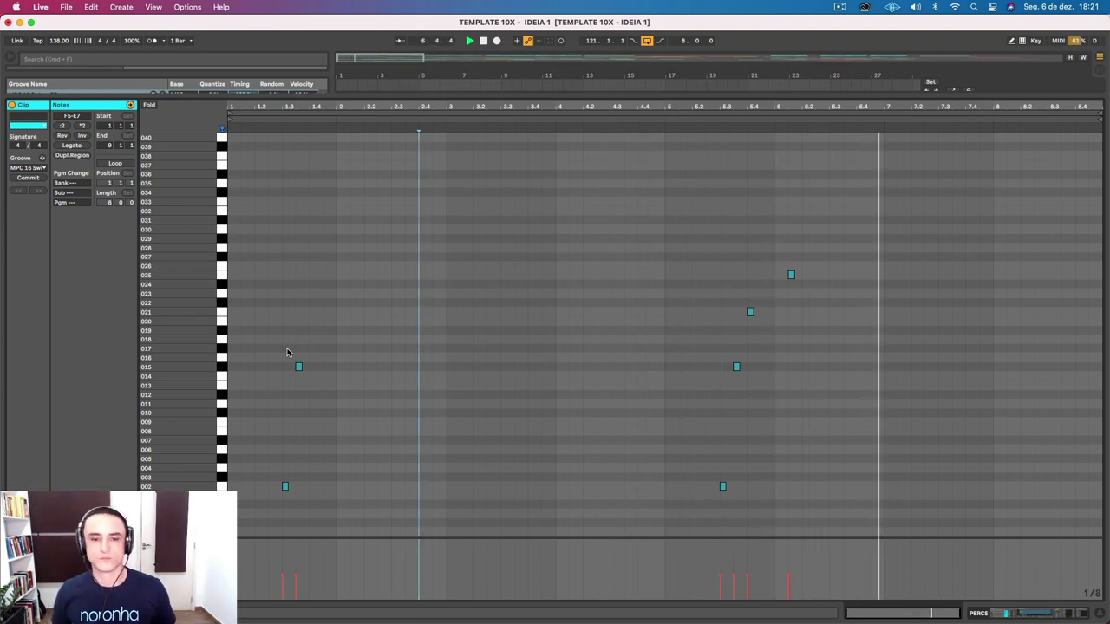
key(space)
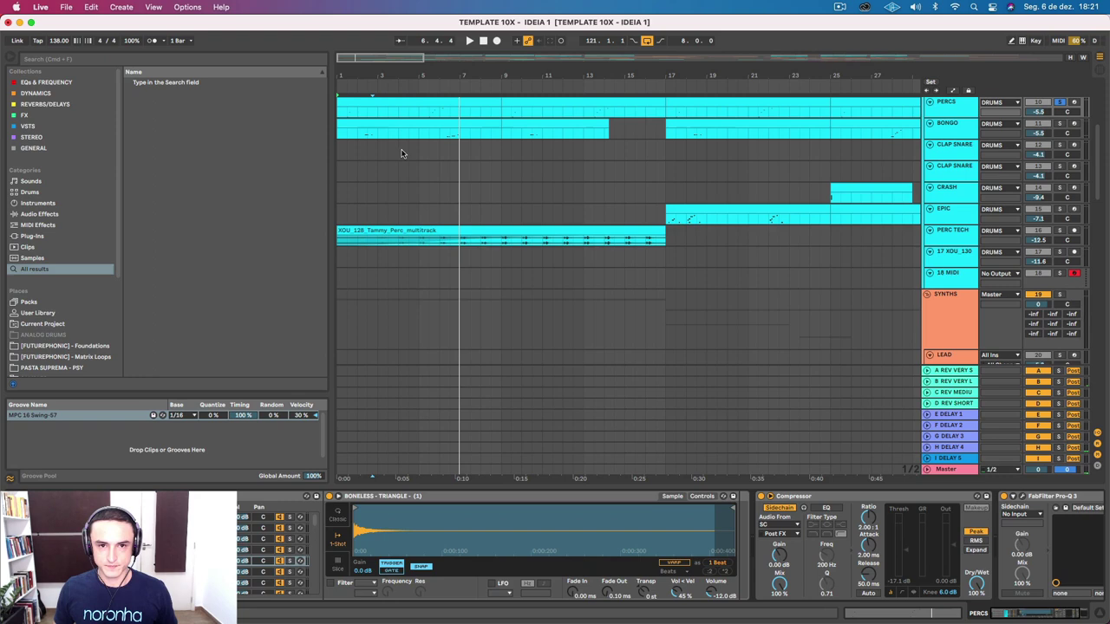
Select the opening PERCS clip, add the KICK N BASS group to the solo, and audition both from bar 1.
scroll(404, 145, up, 2)
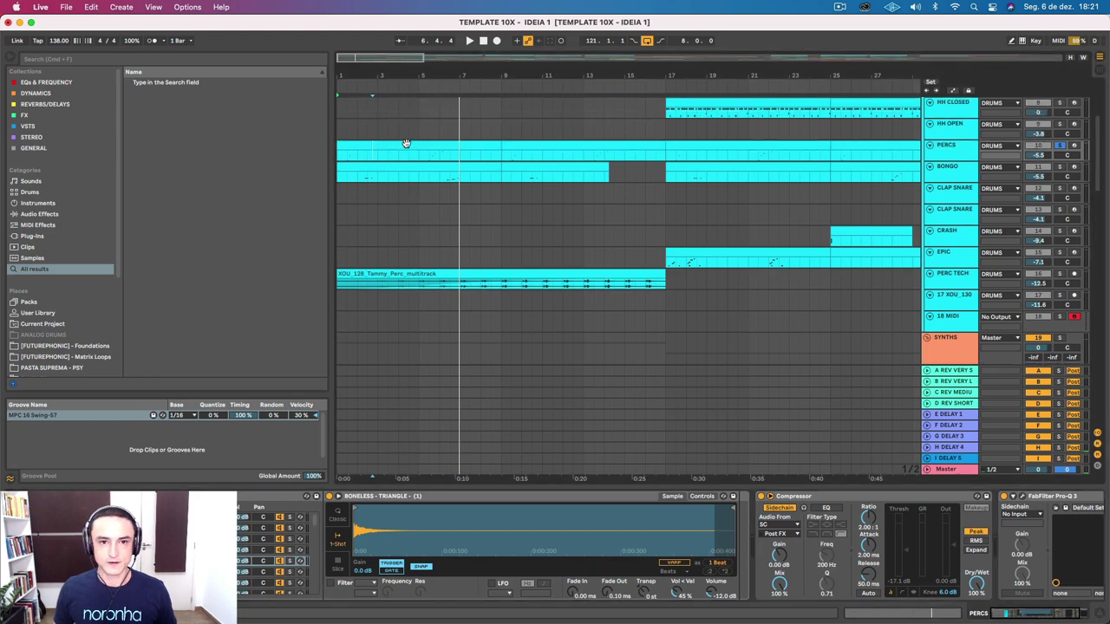
click(418, 142)
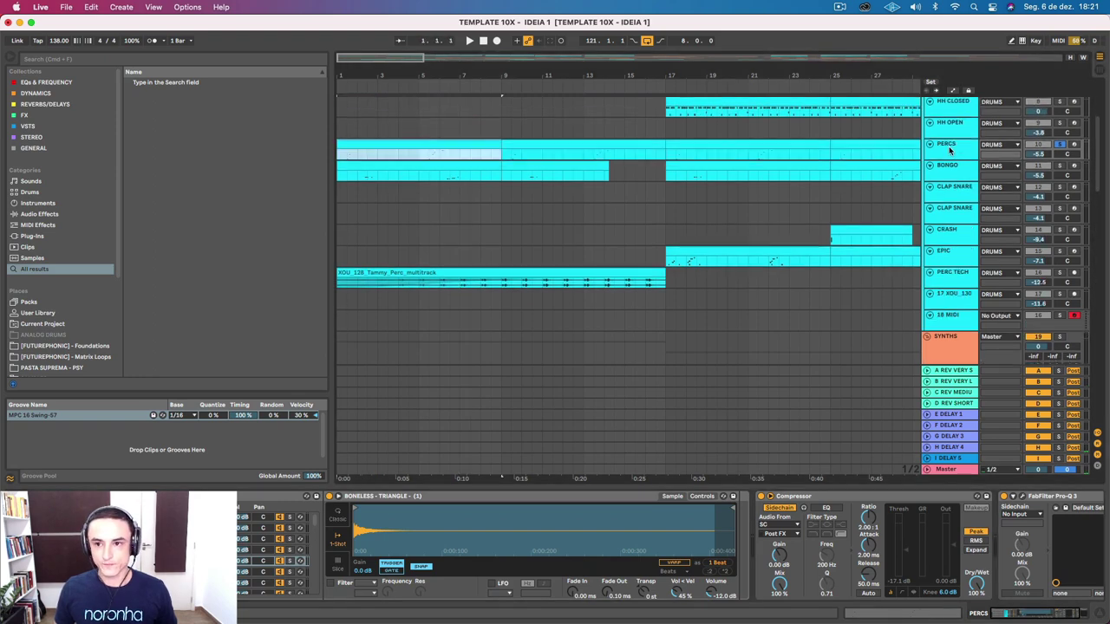
scroll(951, 149, up, 7)
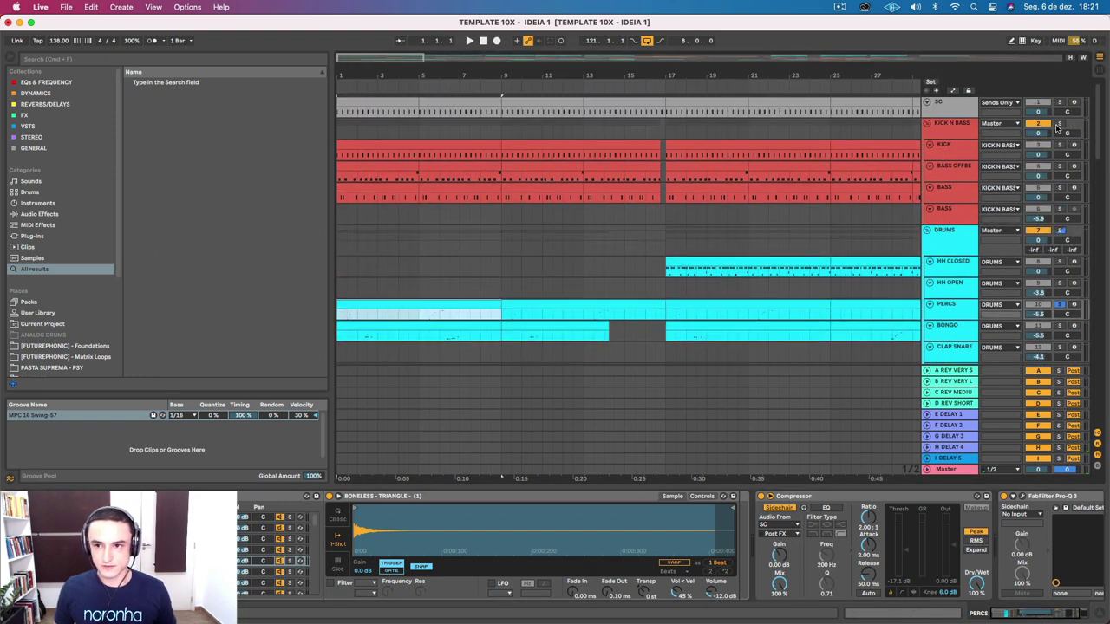
click(1058, 125)
key(space)
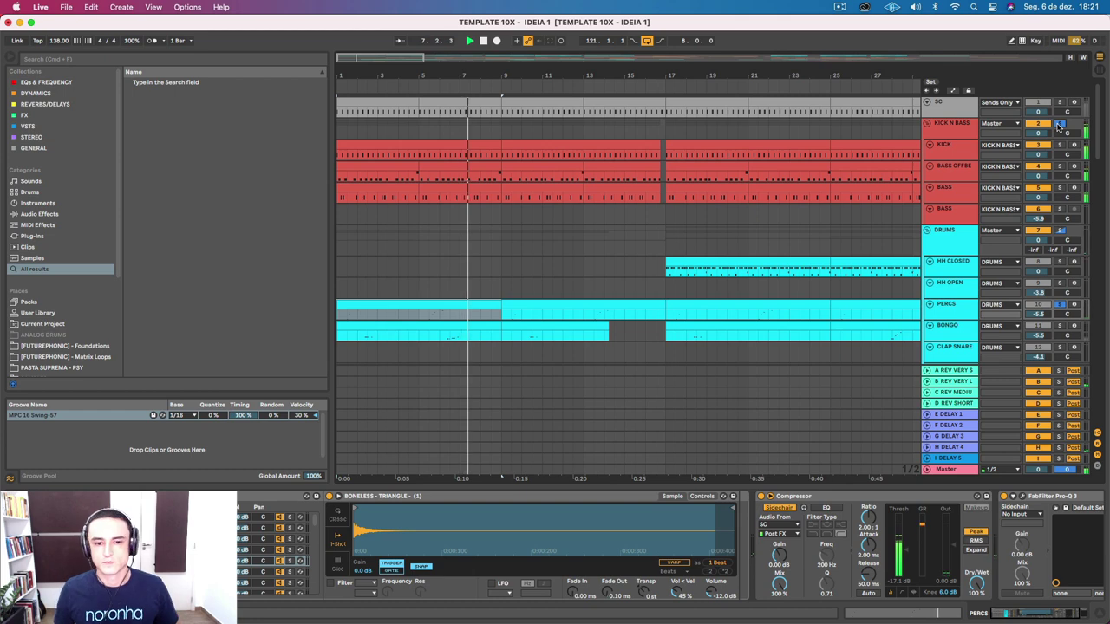
key(space)
Add the BONGO track to the solo, view its opening clip's notes, and audition it with the kick, bass and percussion.
click(439, 334)
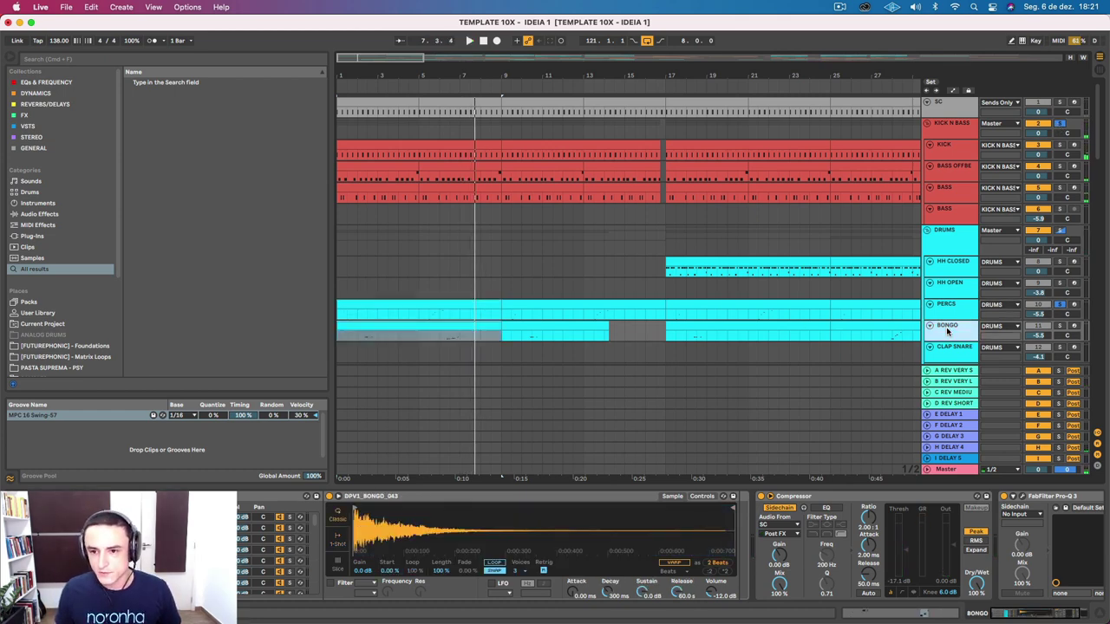
double_click(448, 328)
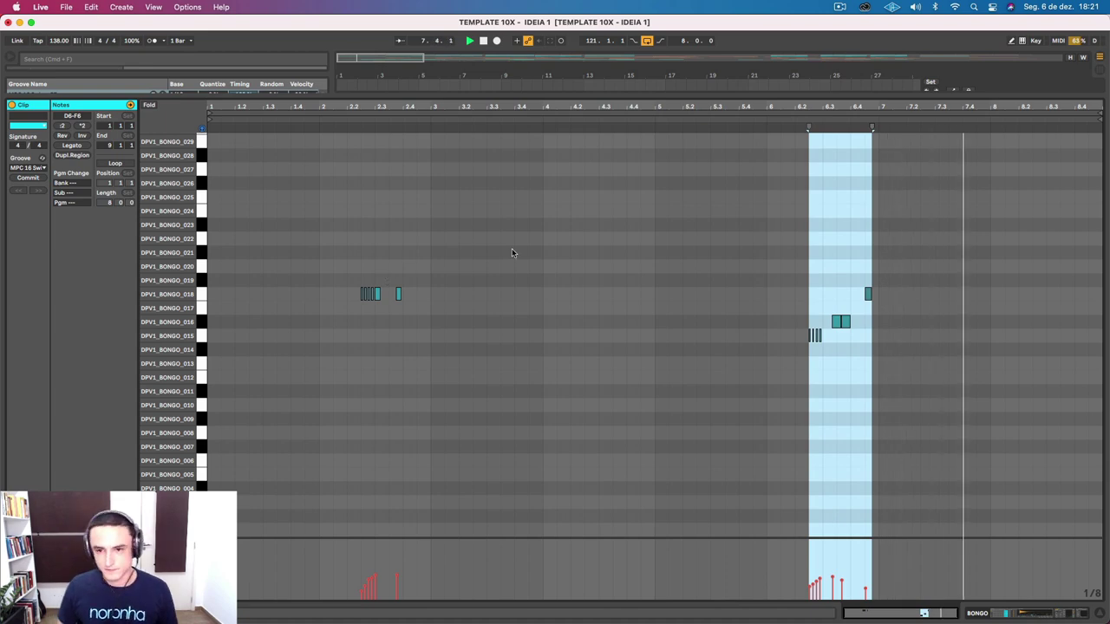
key(shift+Tab)
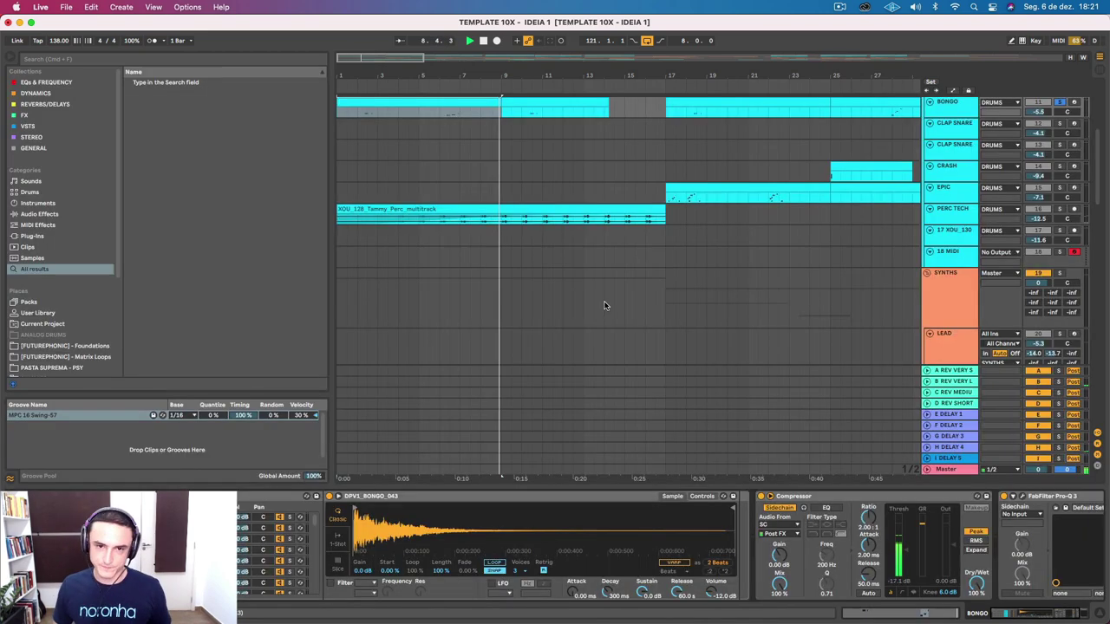
scroll(552, 325, up, 5)
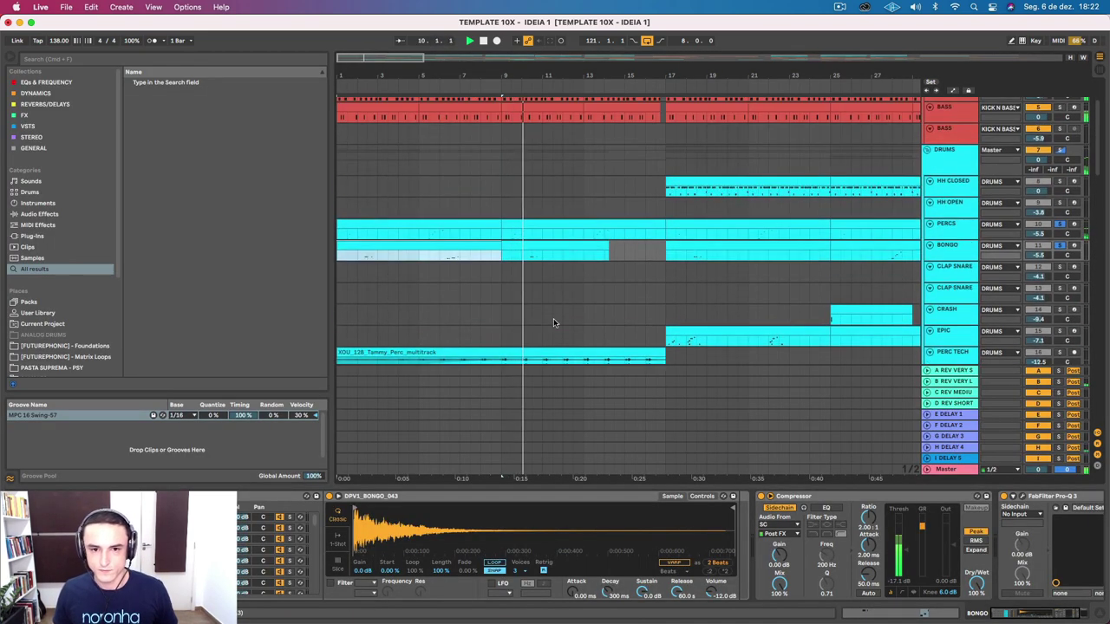
scroll(555, 321, down, 4)
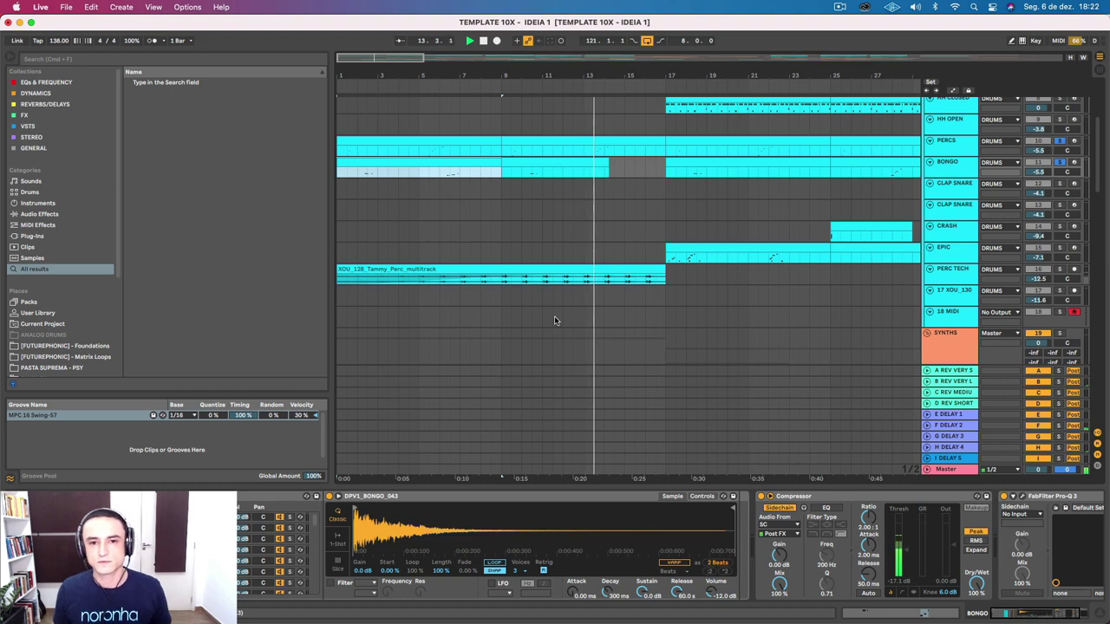
Select the PERC TECH audio clip, add its track to the solo, and audition it from bar 9.
click(639, 270)
key(space)
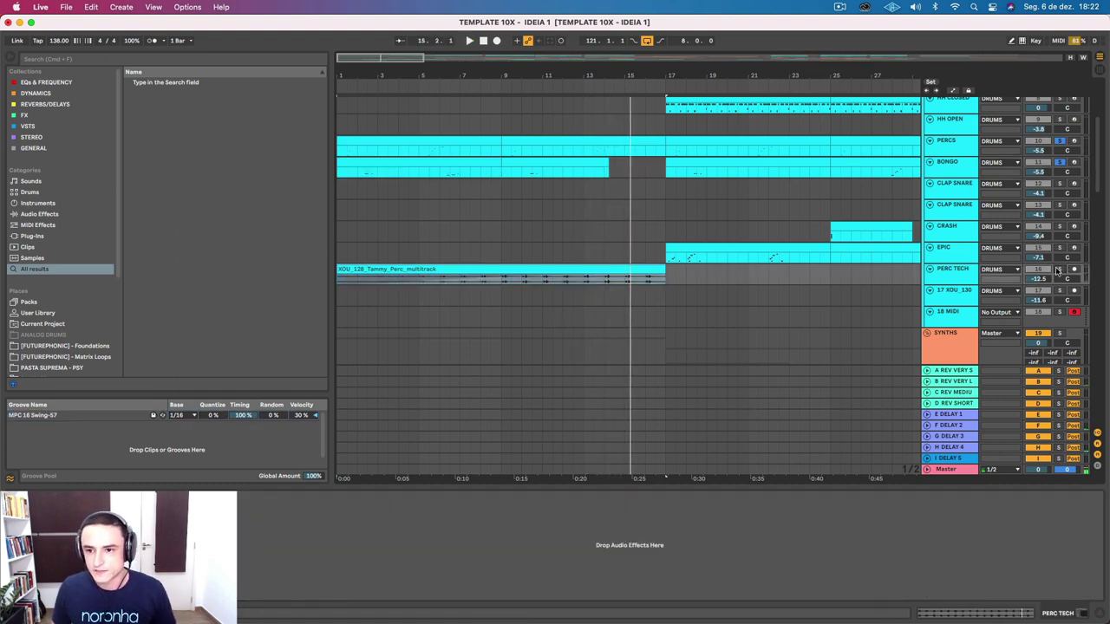
click(501, 81)
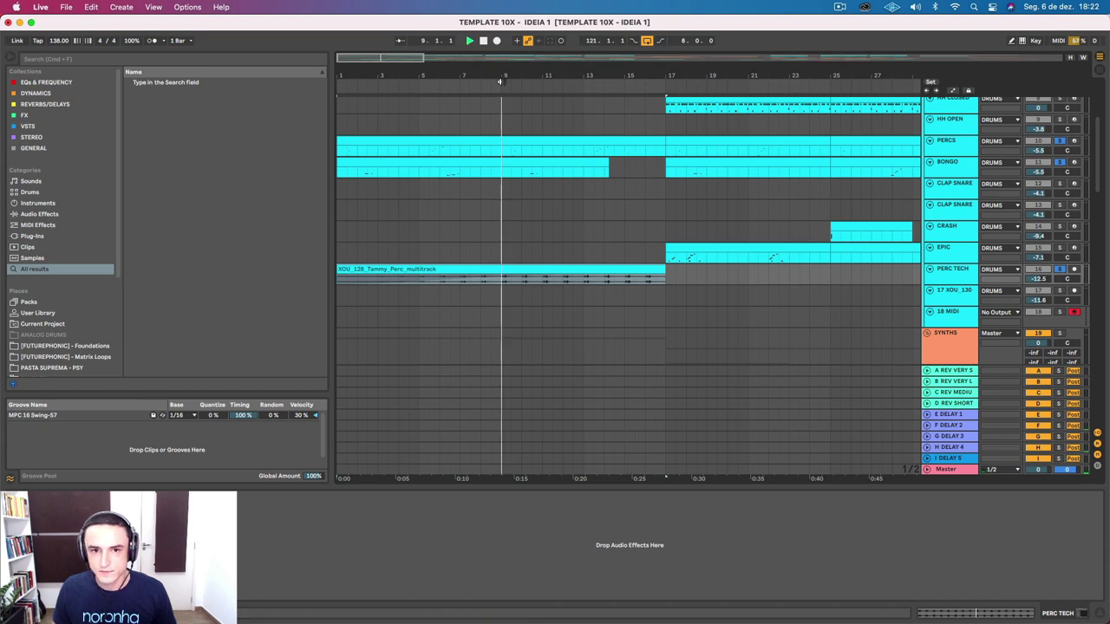
click(500, 80)
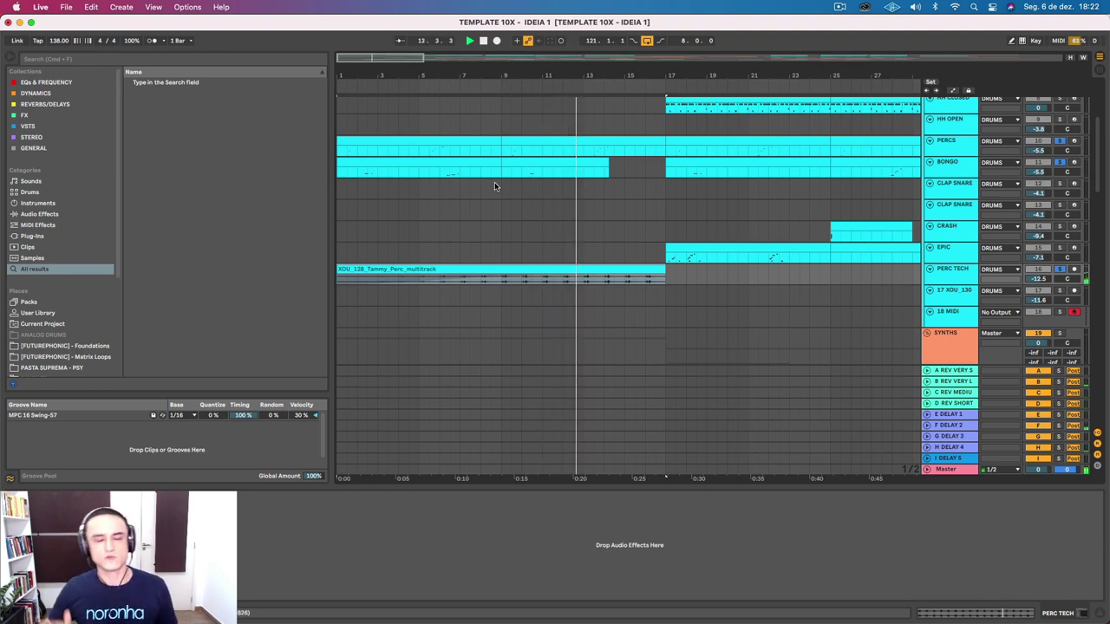
Add the PAD track to the solo, stop playback, and select its first frozen clip.
scroll(542, 358, down, 5)
scroll(537, 356, down, 3)
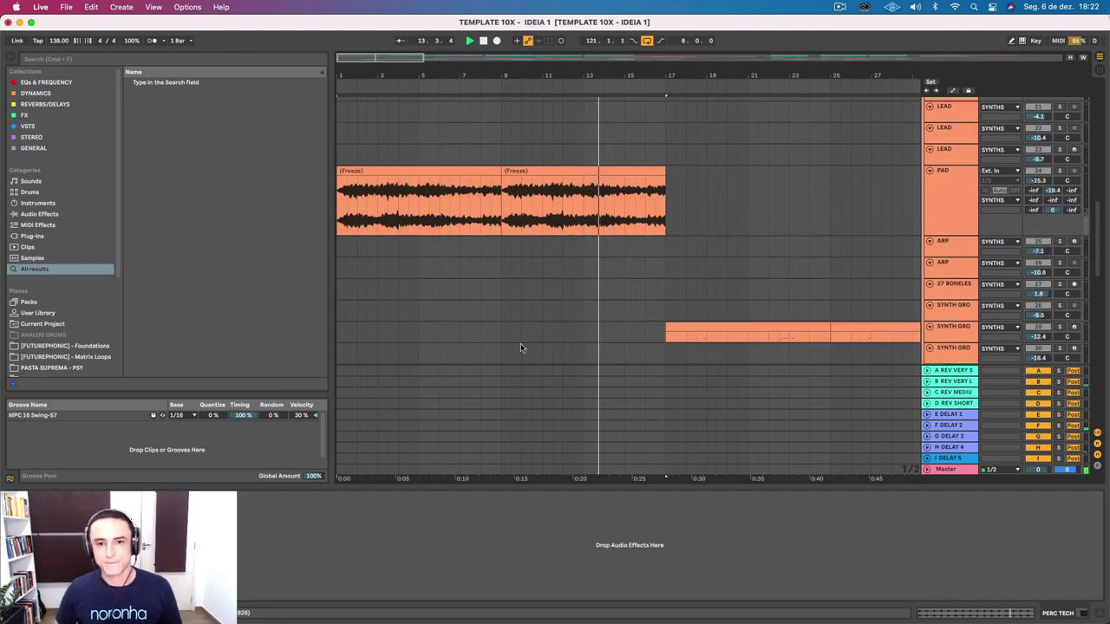
click(954, 199)
click(410, 167)
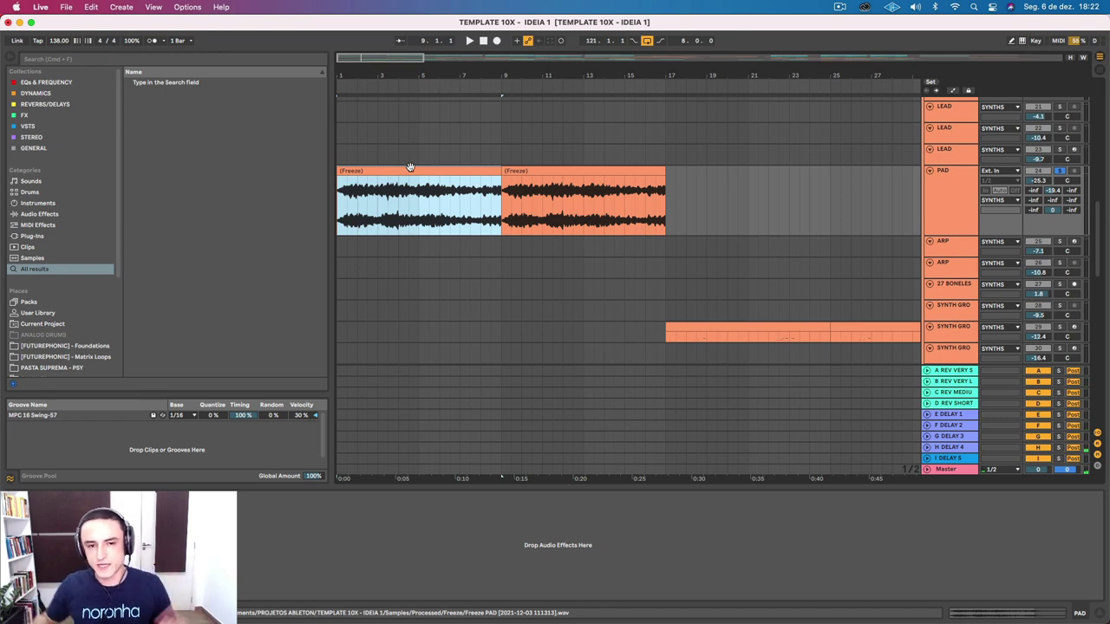
Select the opening KICK clip and audition the soloed kick, bass, percussion and PAD parts together from bar 1.
scroll(413, 166, up, 10)
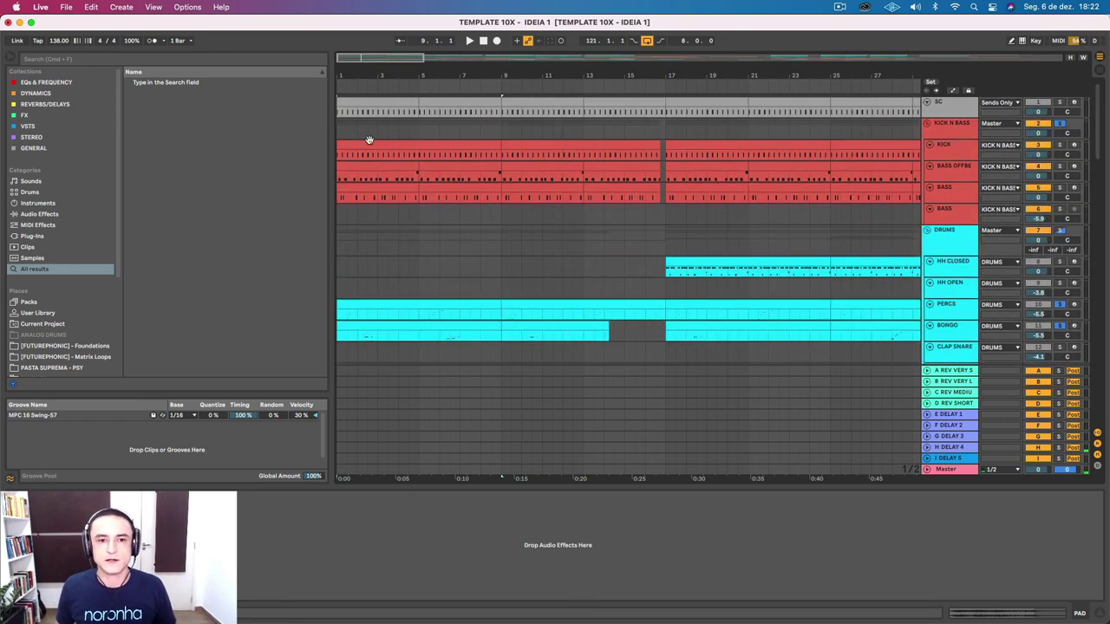
click(366, 155)
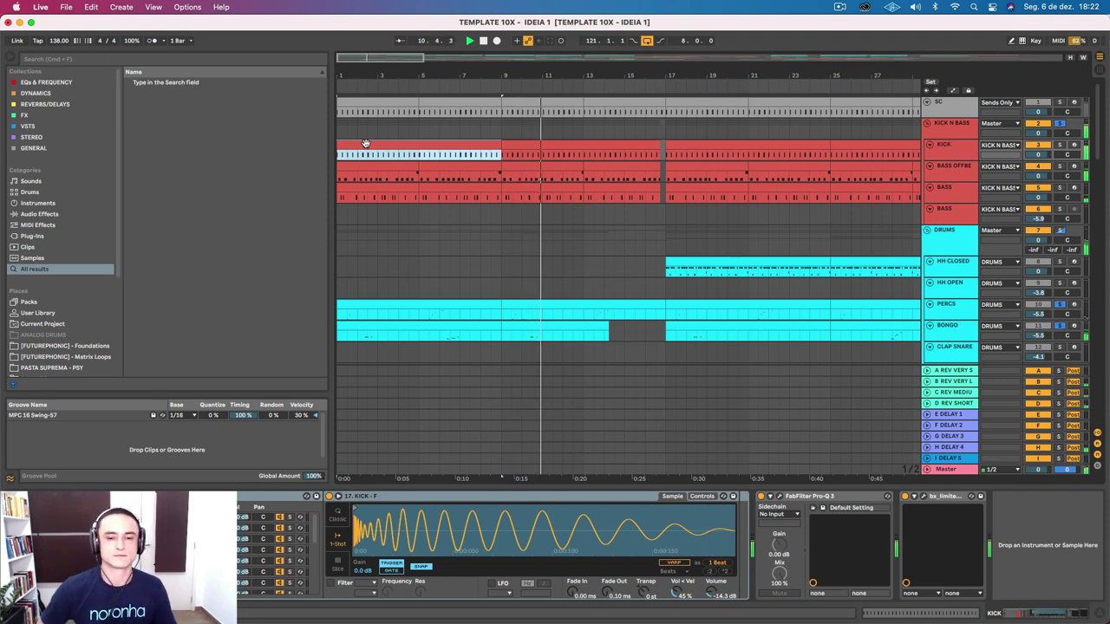
scroll(622, 294, down, 5)
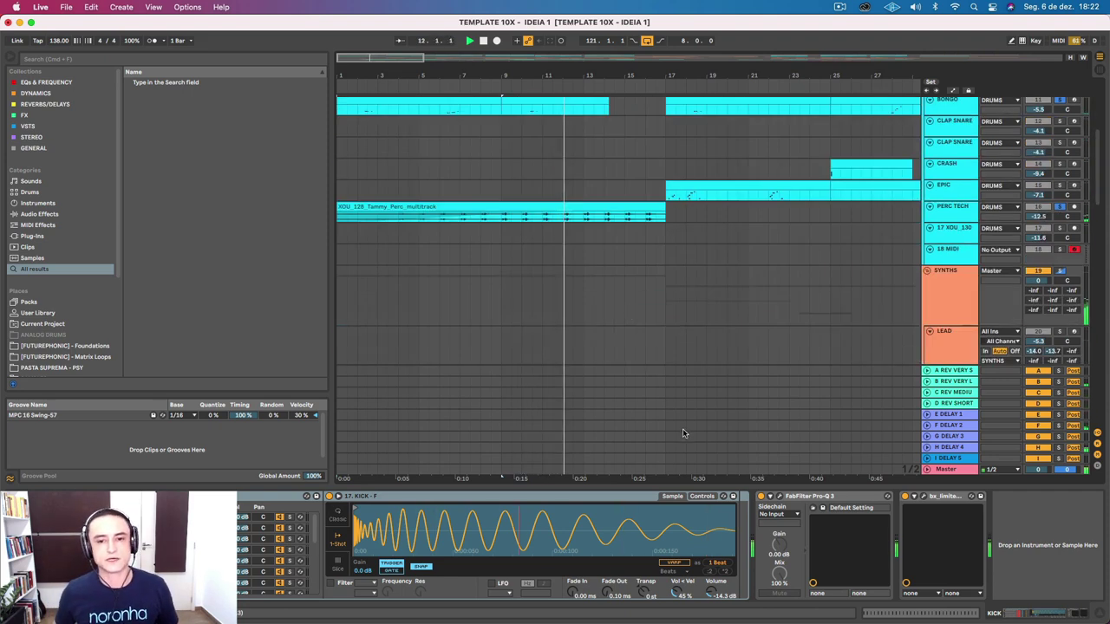
Clear the track solos during playback so every part of the arrangement is heard together.
scroll(563, 284, down, 8)
scroll(565, 282, down, 4)
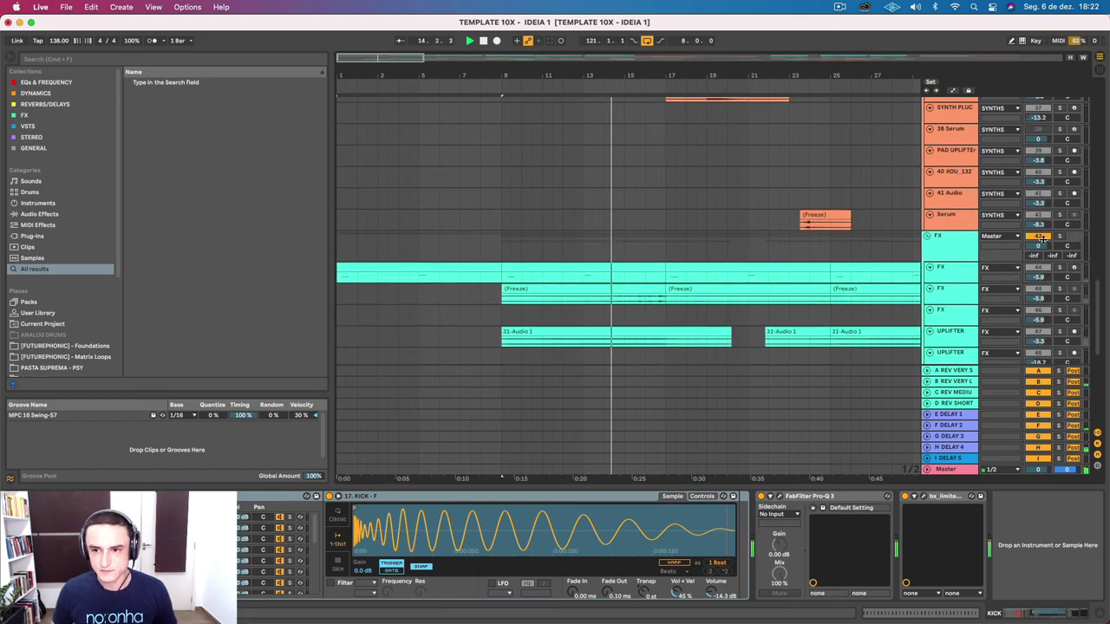
click(1059, 236)
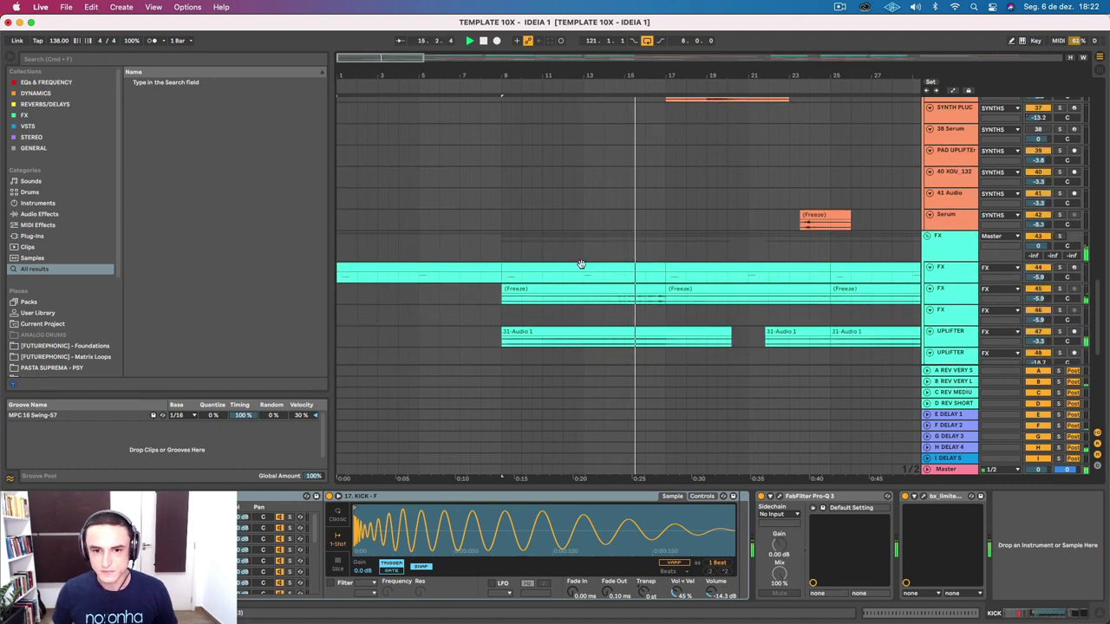
scroll(611, 231, up, 15)
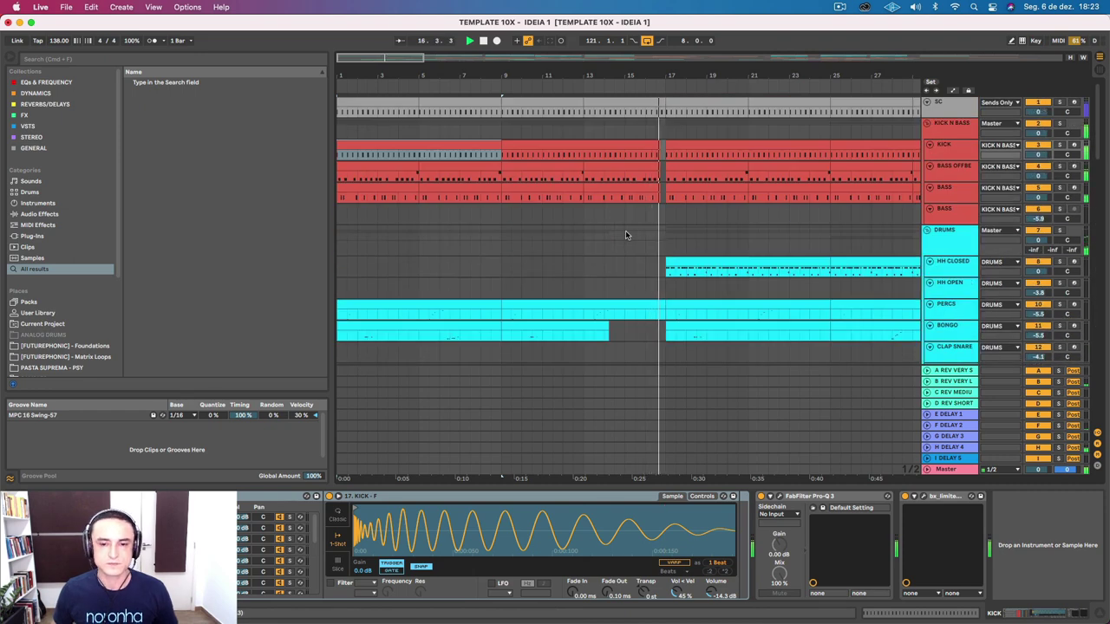
Select the HH CLOSED clip starting at bar 17, stop playback, and select the EPIC clip at the same bar.
scroll(670, 248, right, 10)
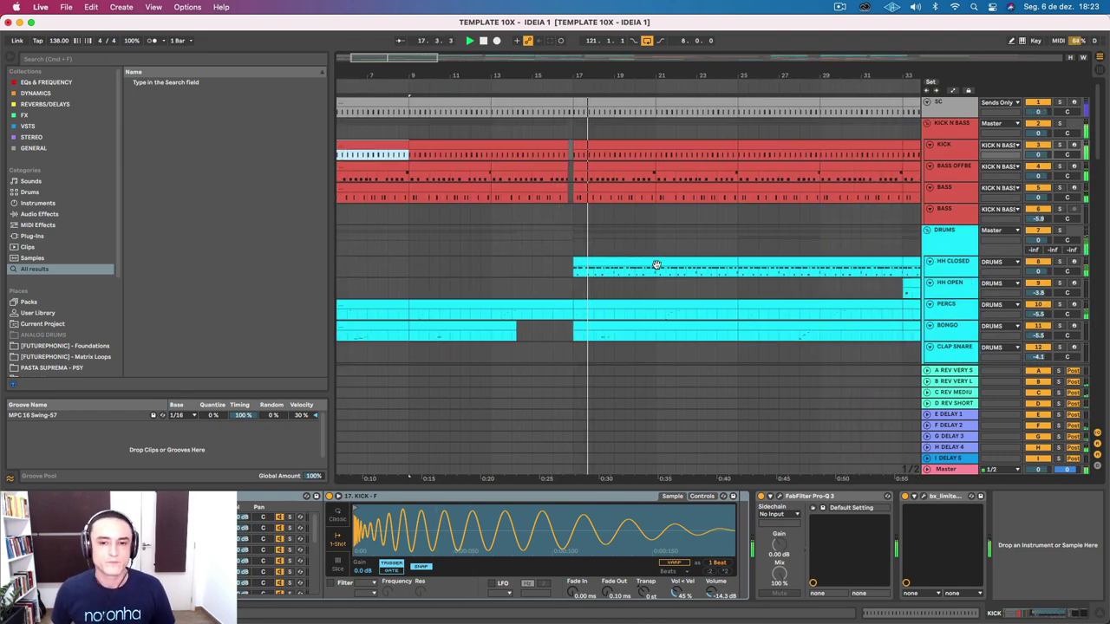
click(491, 262)
key(space)
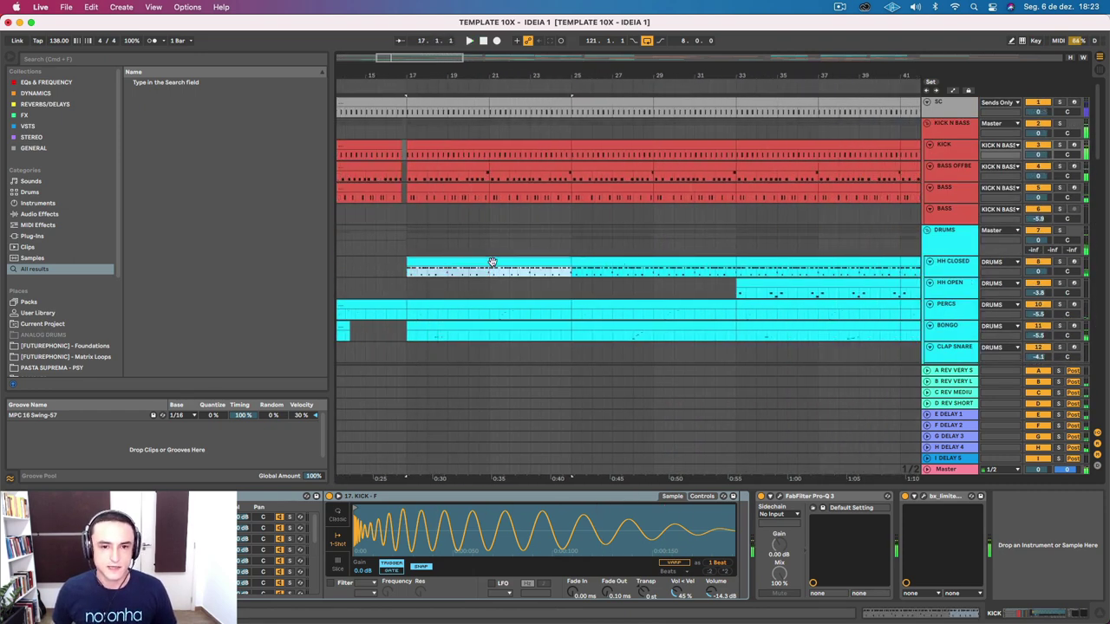
scroll(425, 283, down, 10)
scroll(427, 280, left, 4)
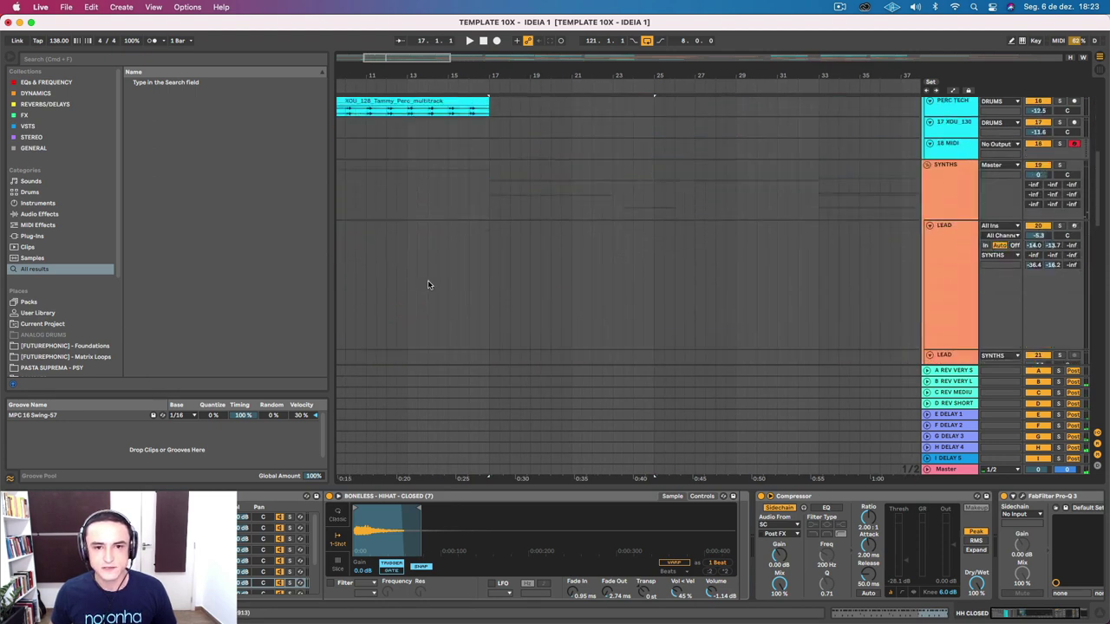
scroll(427, 280, up, 5)
click(511, 236)
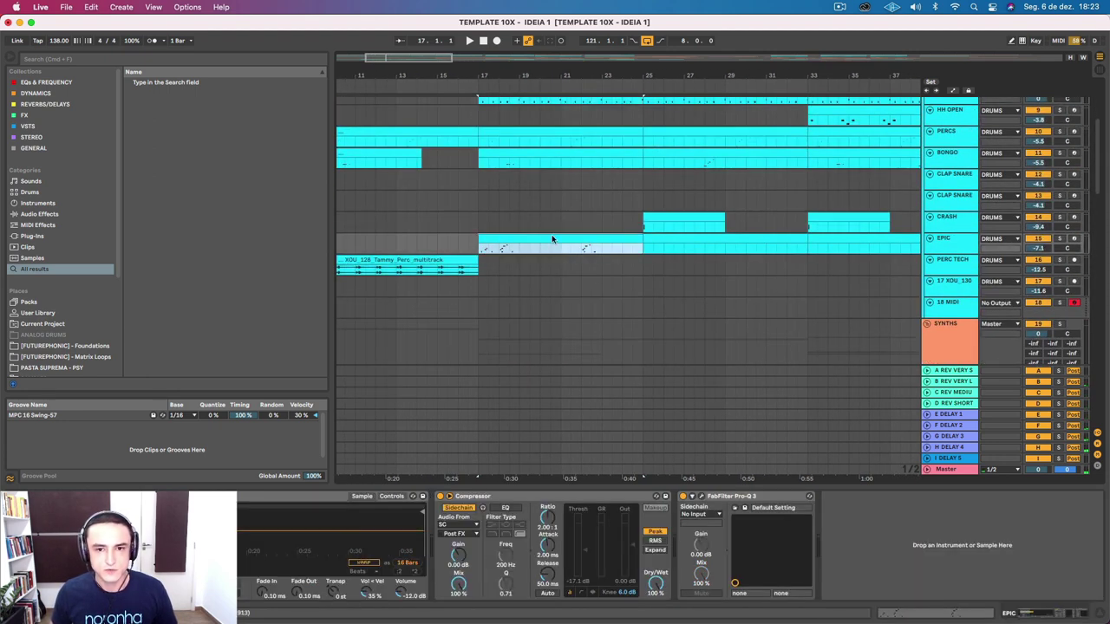
View the notes of the SYNTH GROOVE clip at bar 17 and inspect its Serum patch, closing the plug-in window.
scroll(583, 284, down, 10)
scroll(582, 284, left, 2)
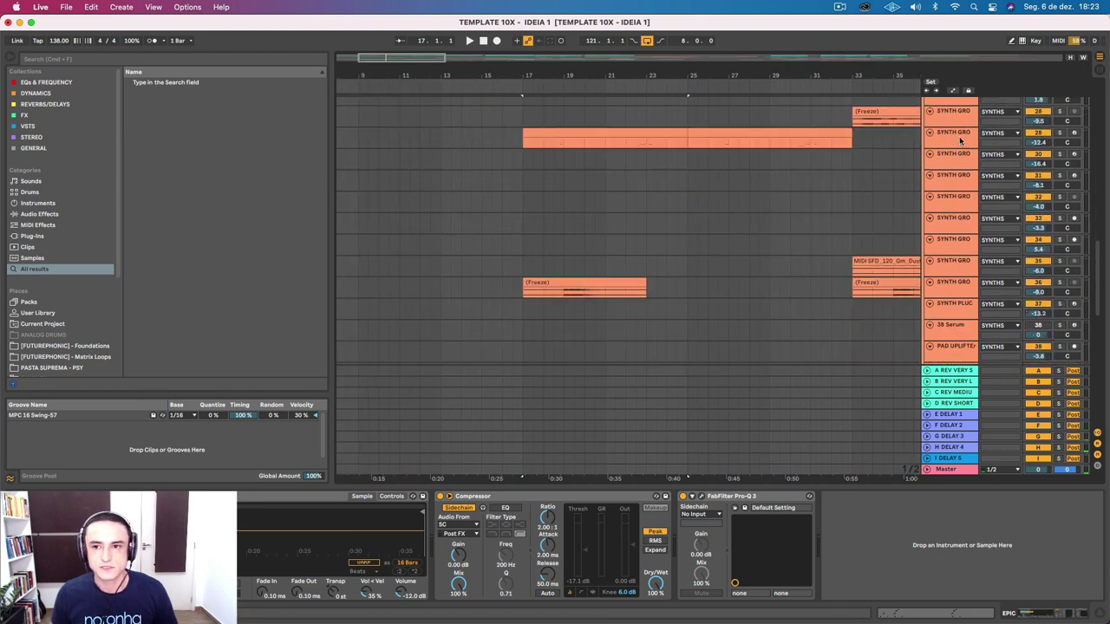
double_click(619, 137)
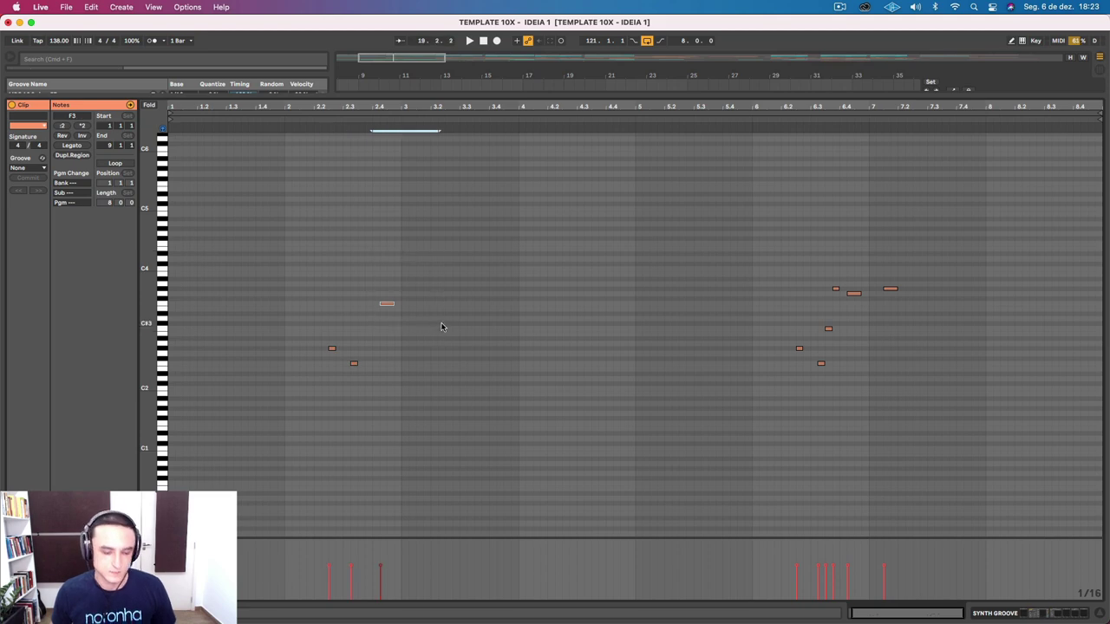
key(super+alt+e)
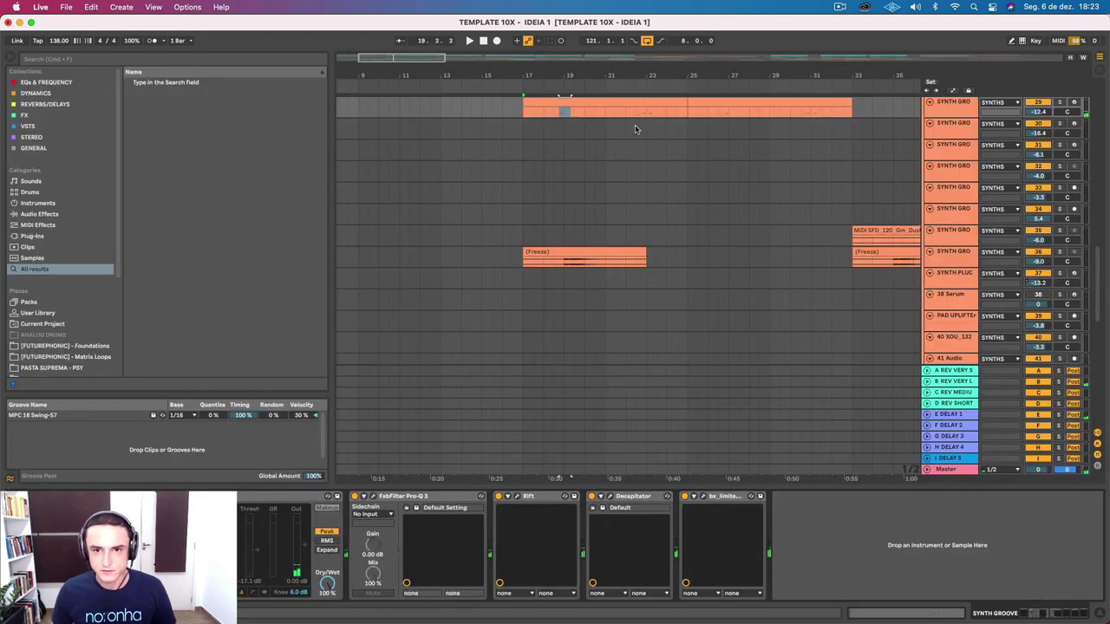
key(super+alt+p)
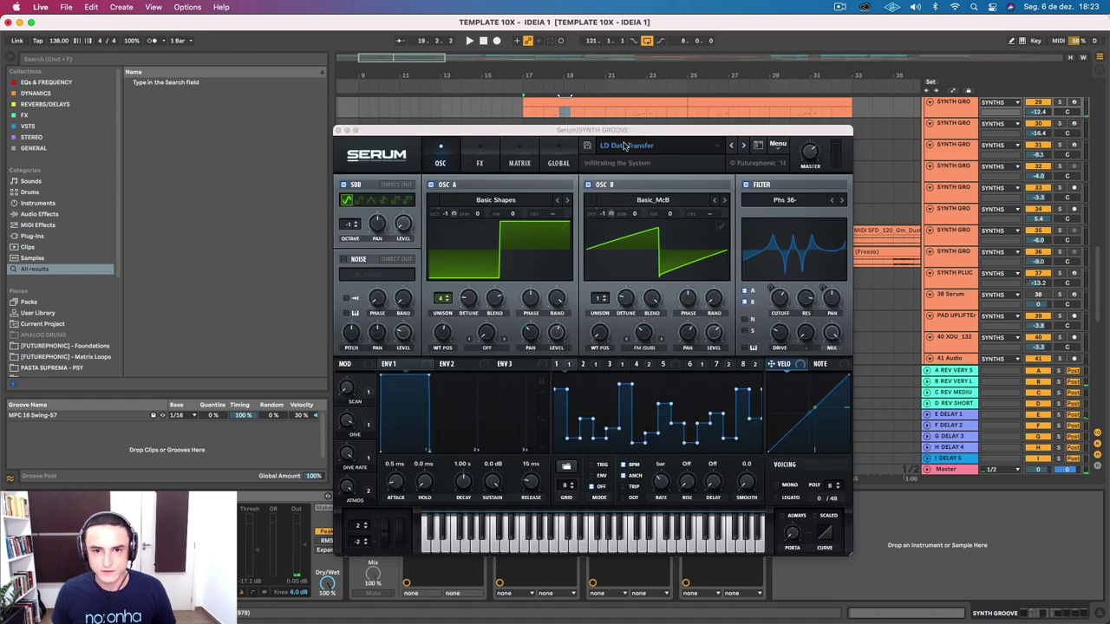
click(338, 130)
Play the full arrangement from the SYNTH GROOVE clip at bar 17 and examine the drum, synth, FX and loose audio tracks.
scroll(598, 252, up, 3)
click(582, 275)
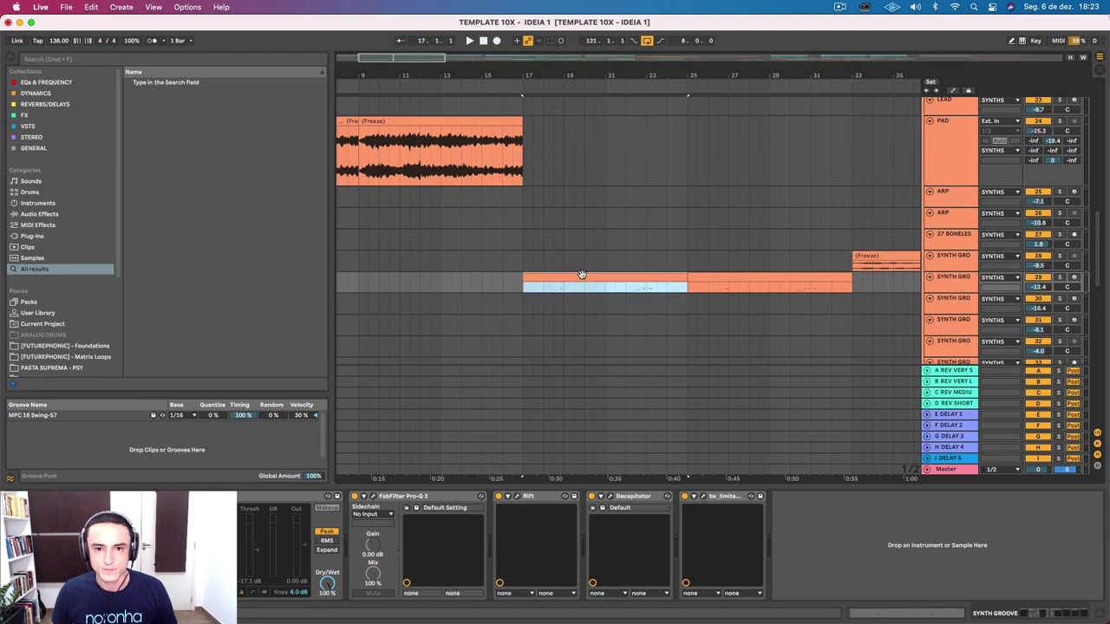
scroll(627, 312, down, 5)
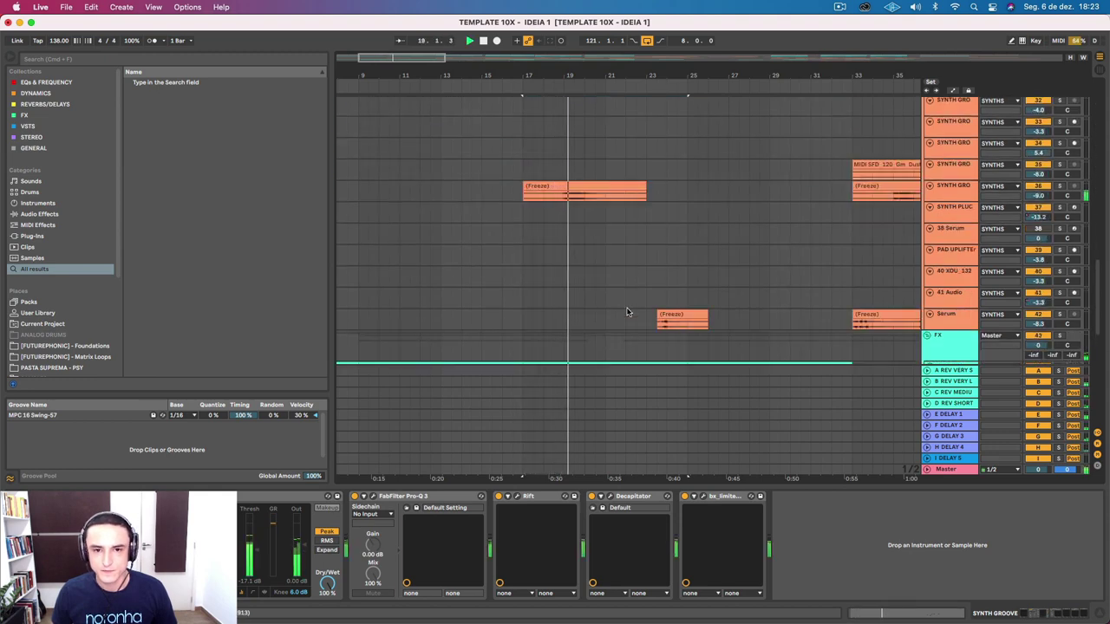
scroll(626, 312, down, 3)
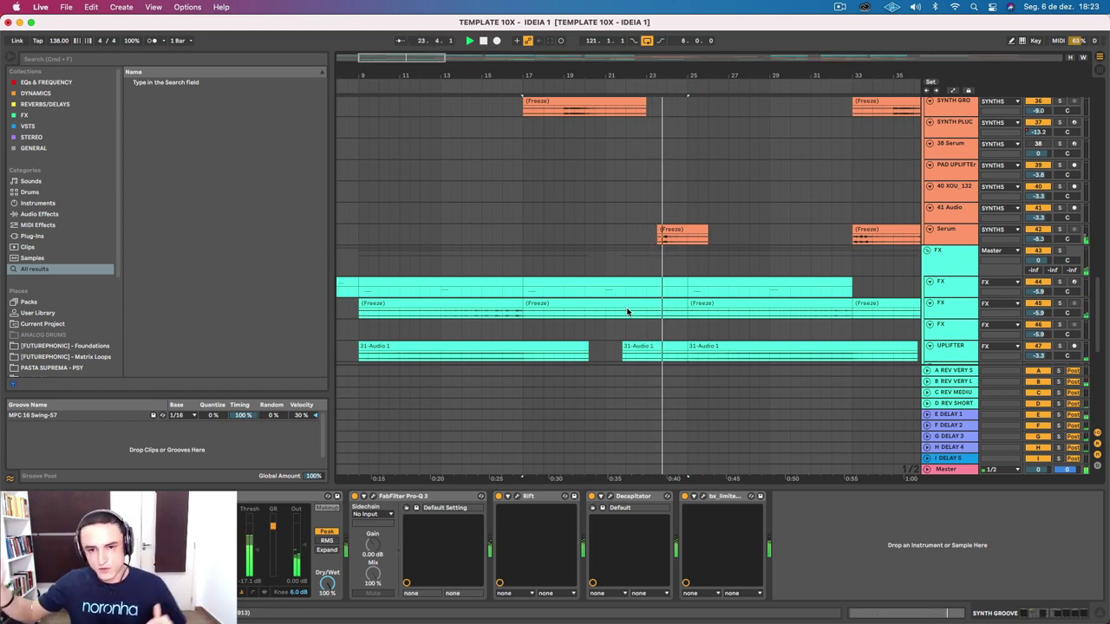
scroll(839, 193, up, 20)
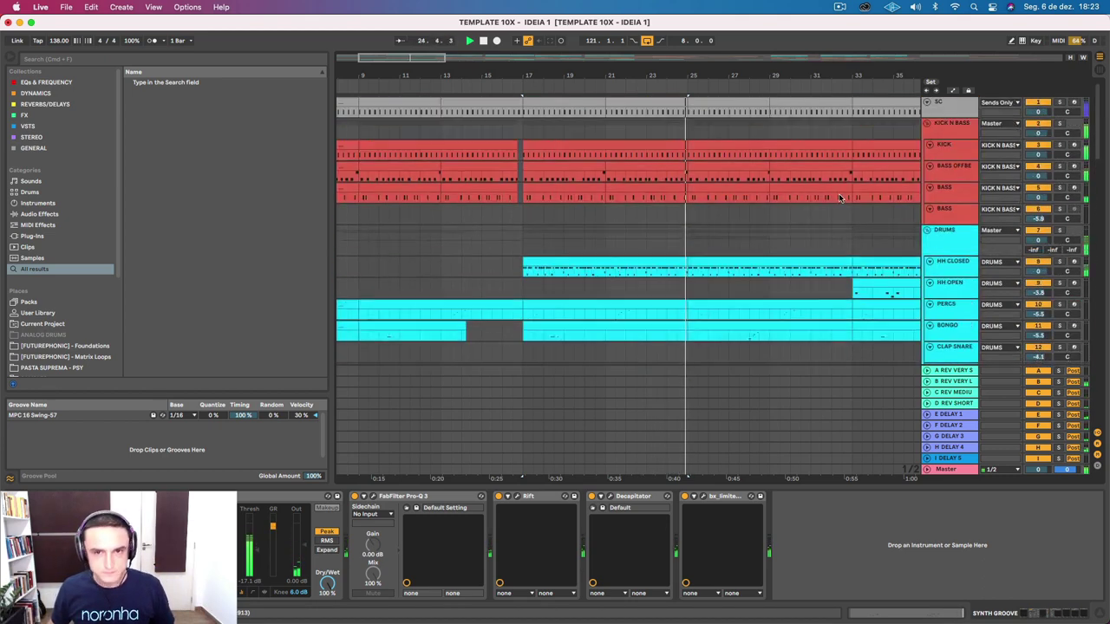
scroll(839, 193, down, 5)
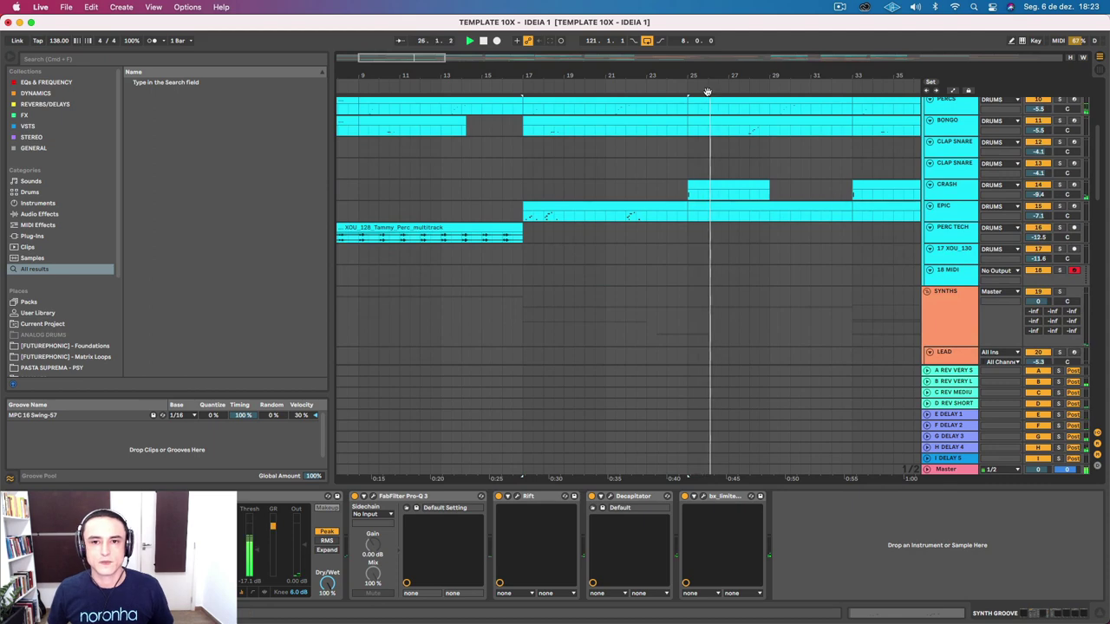
scroll(553, 131, down, 5)
scroll(553, 131, up, 3)
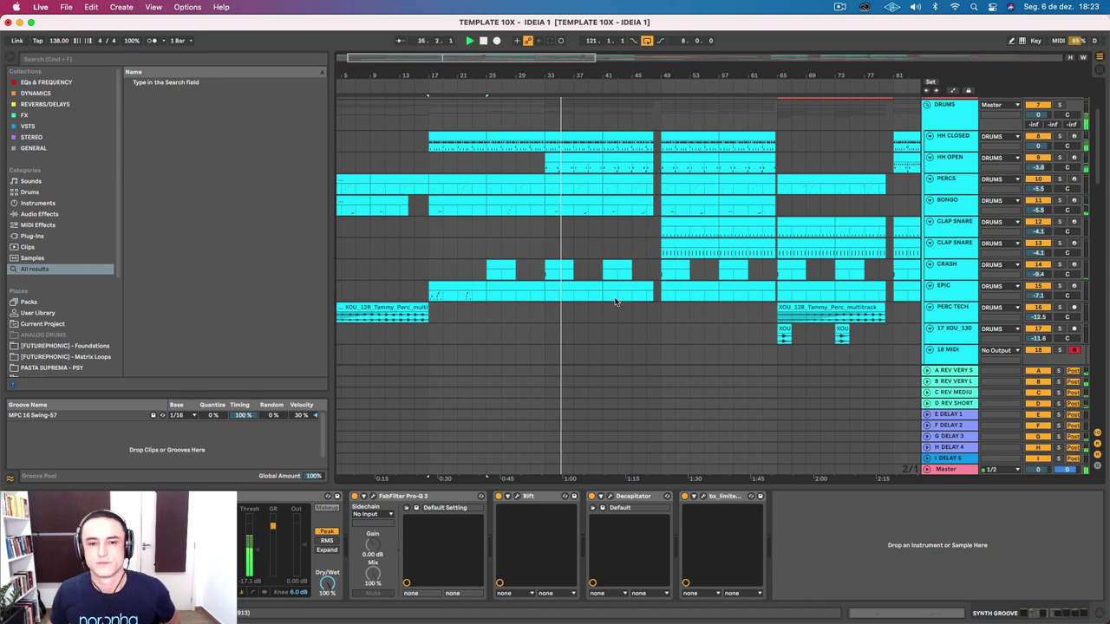
scroll(614, 301, down, 20)
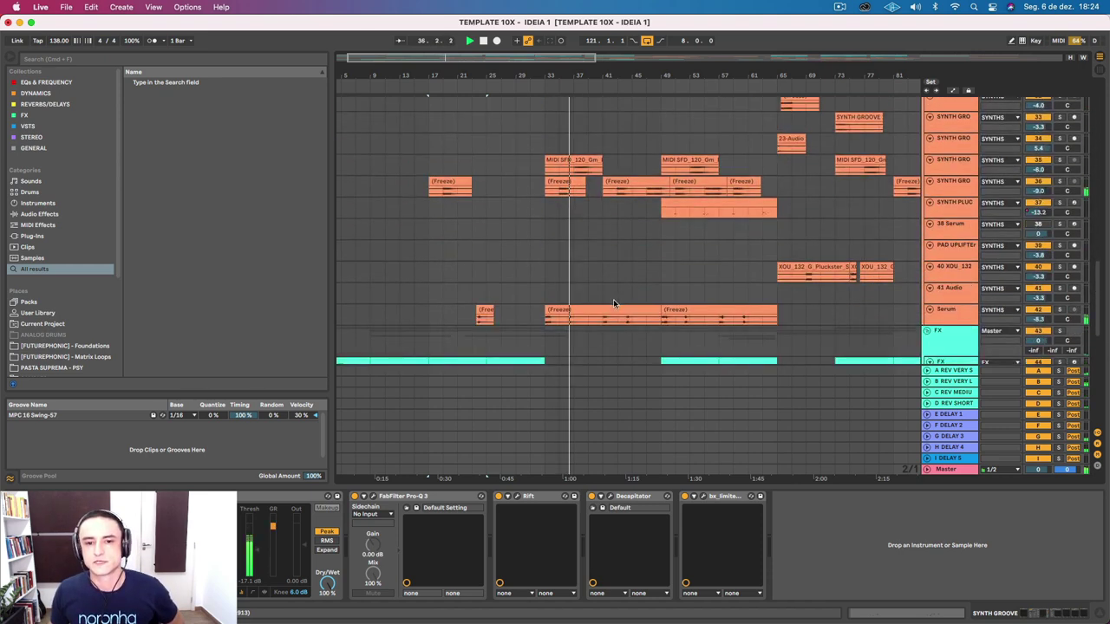
scroll(613, 299, down, 10)
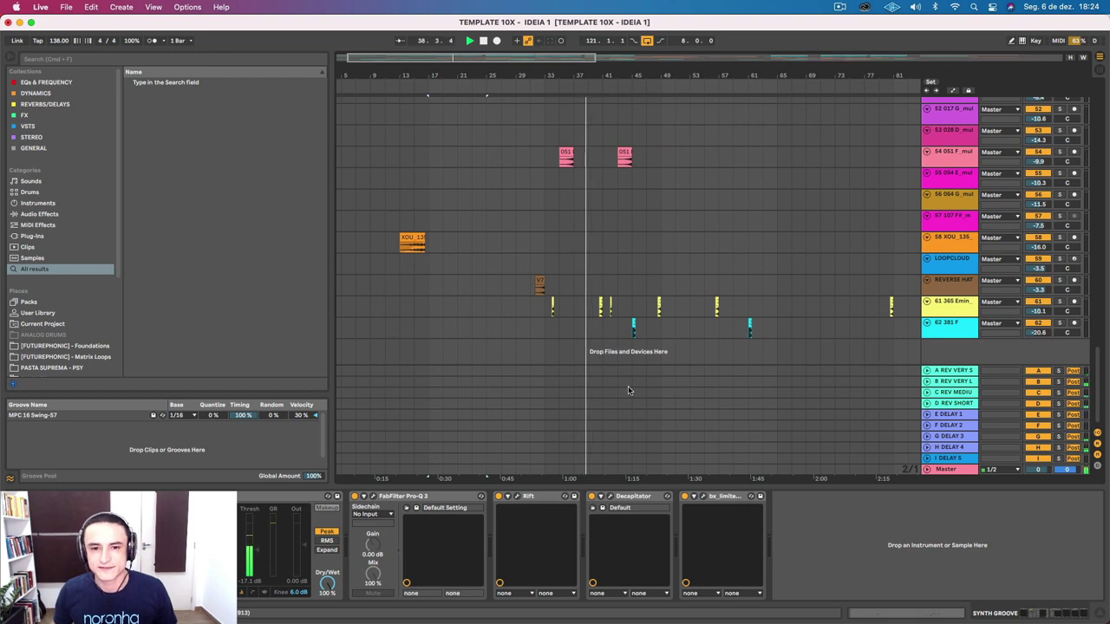
scroll(584, 214, up, 20)
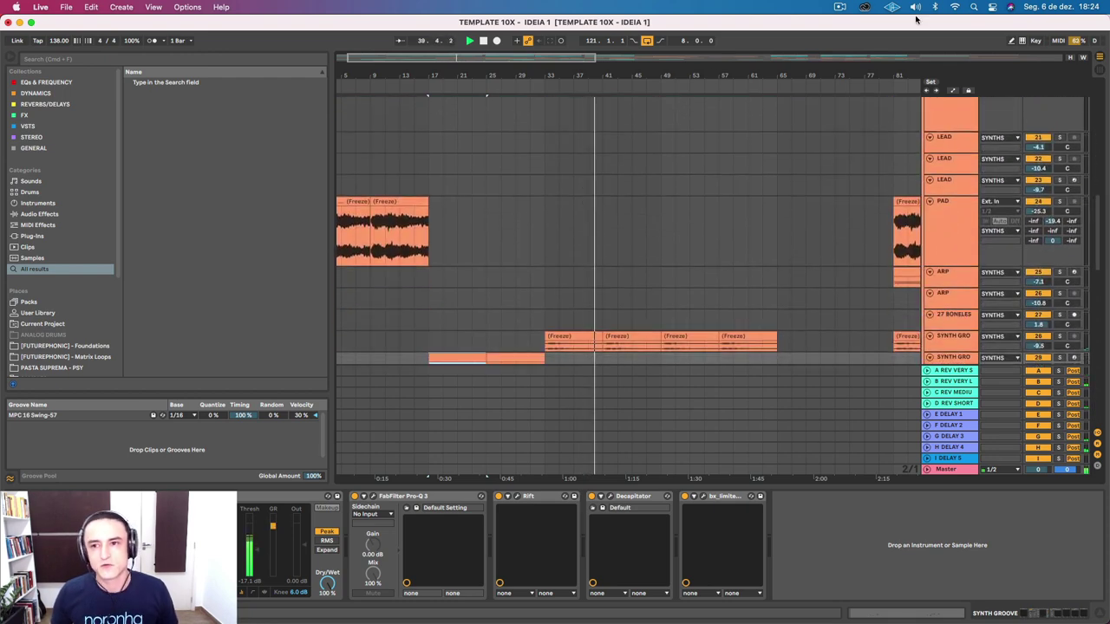
Fit the arrangement to the window's width and height, and examine the FX and UPLIFTER tracks during playback.
click(1082, 58)
click(1070, 58)
scroll(472, 183, down, 8)
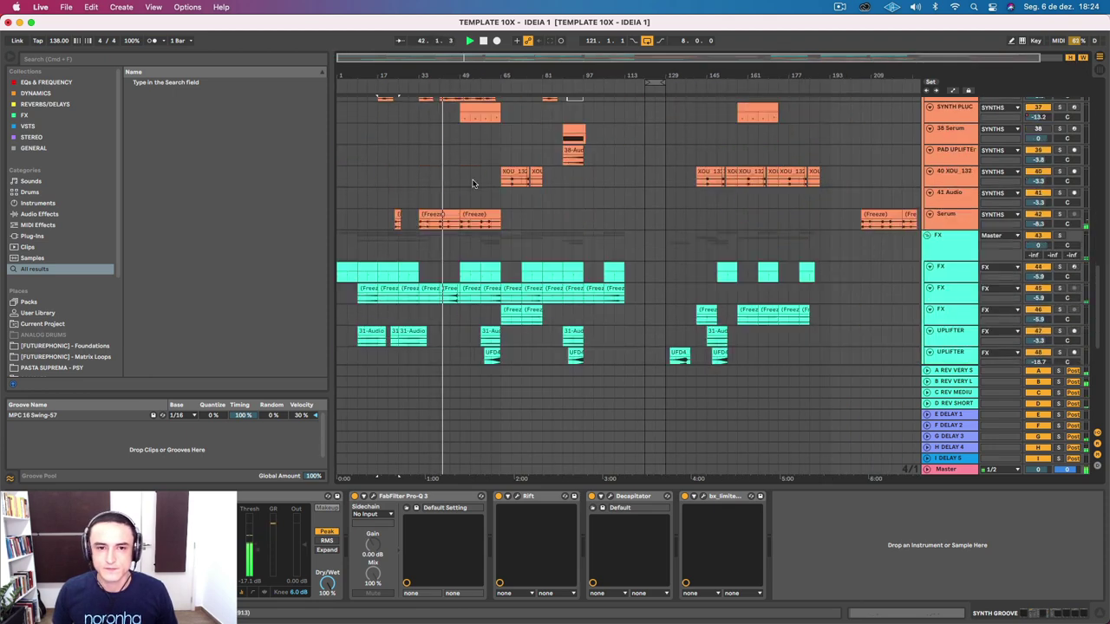
scroll(436, 250, down, 5)
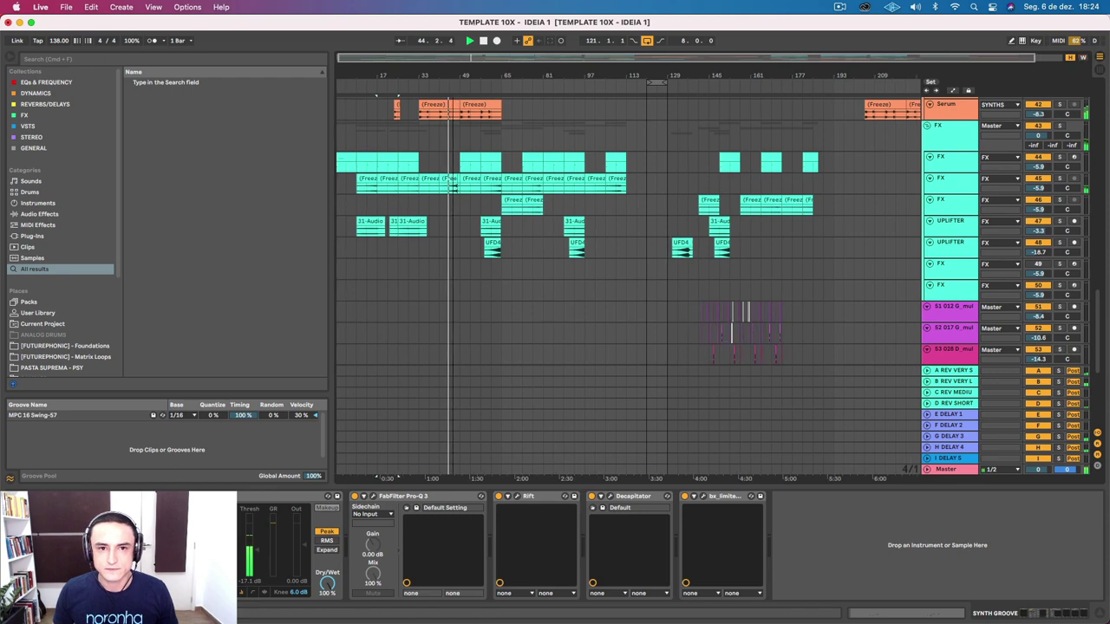
scroll(454, 94, up, 3)
scroll(501, 173, down, 3)
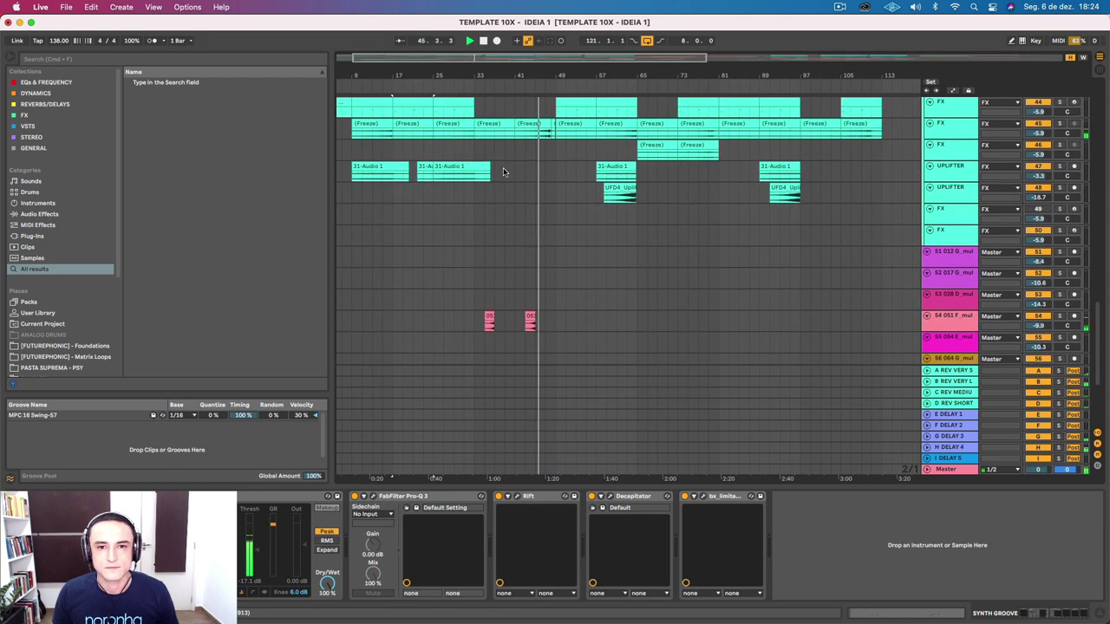
Focus on the section from bar 49 during playback and select the opening clips of both CLAP SNARE tracks.
scroll(503, 172, up, 20)
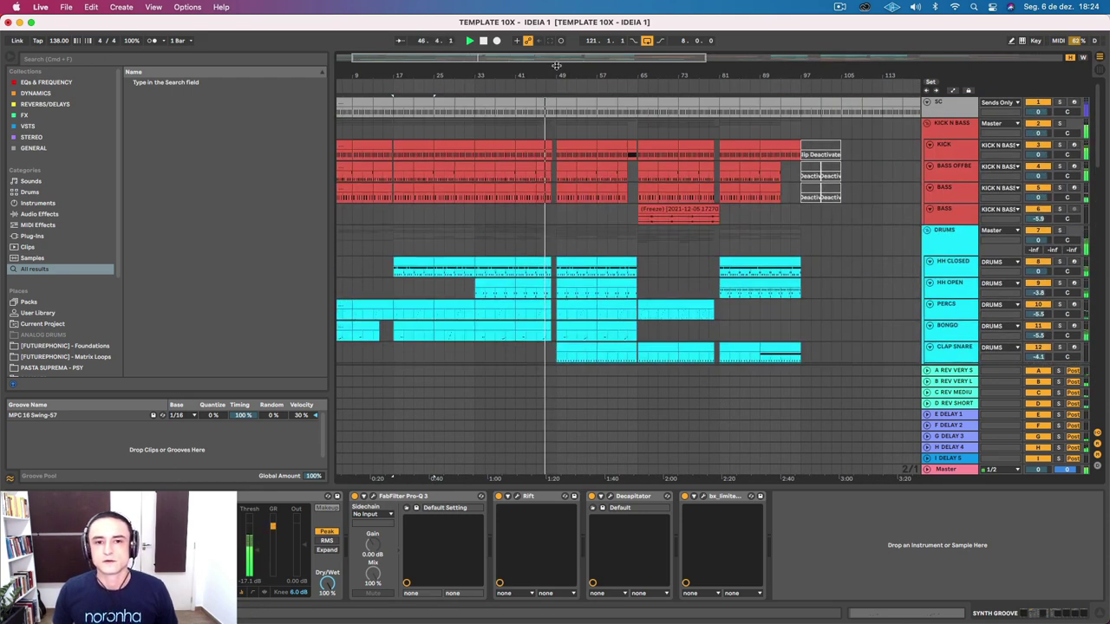
drag(555, 65, 557, 180)
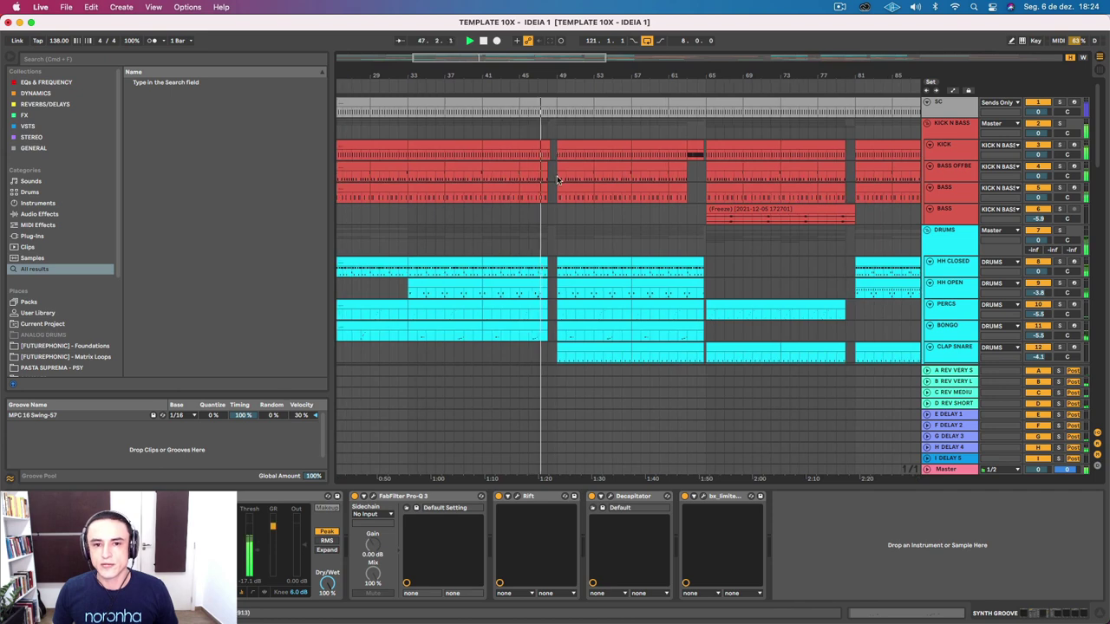
click(567, 350)
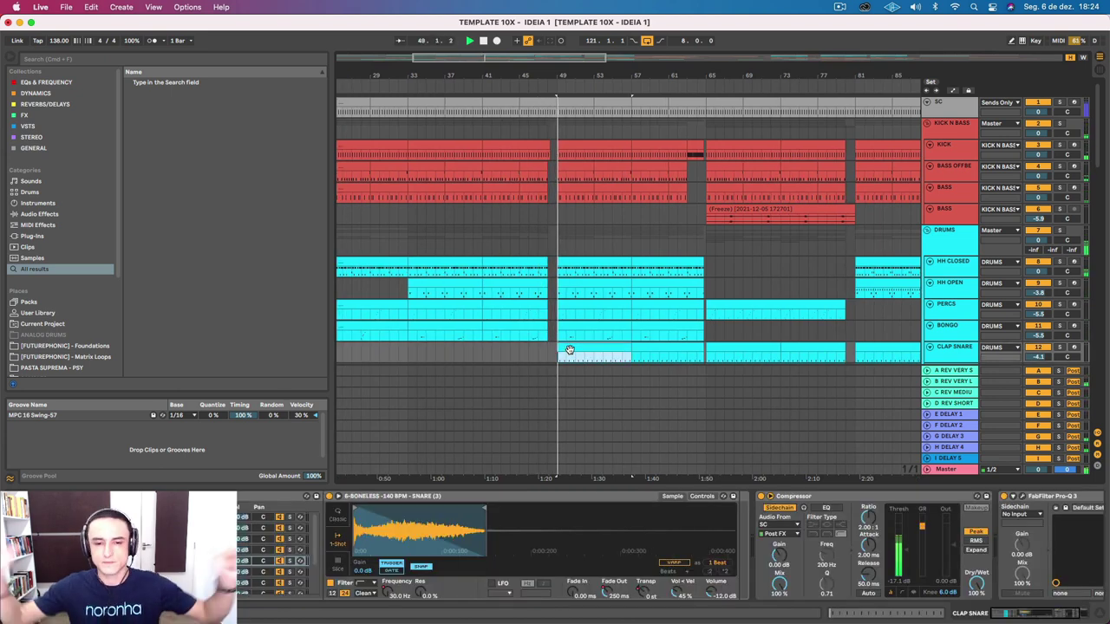
scroll(568, 347, down, 5)
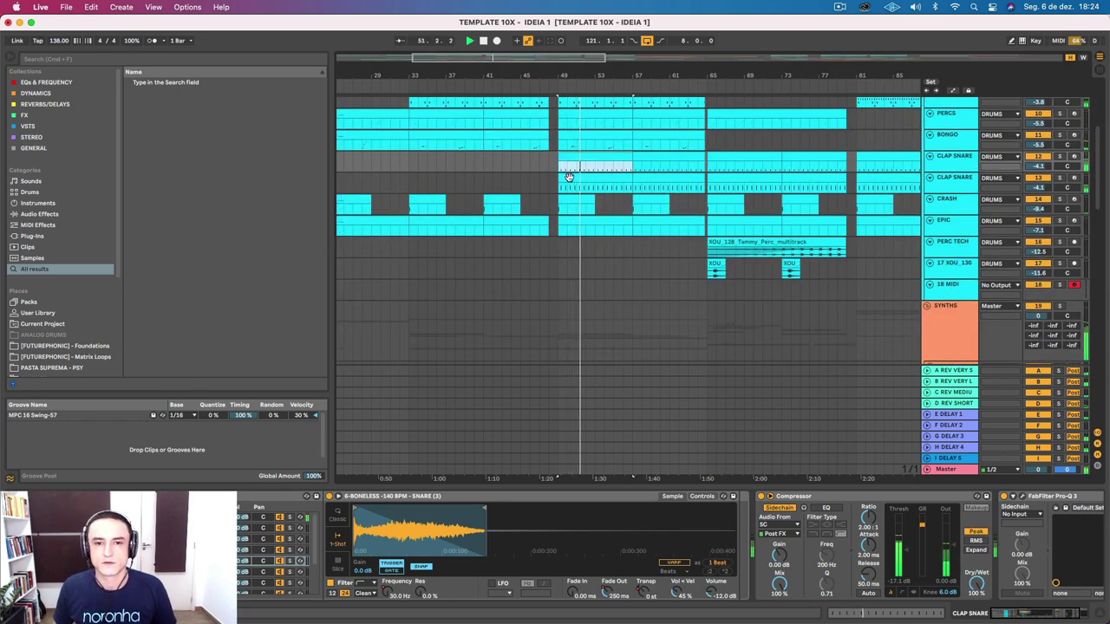
click(569, 177)
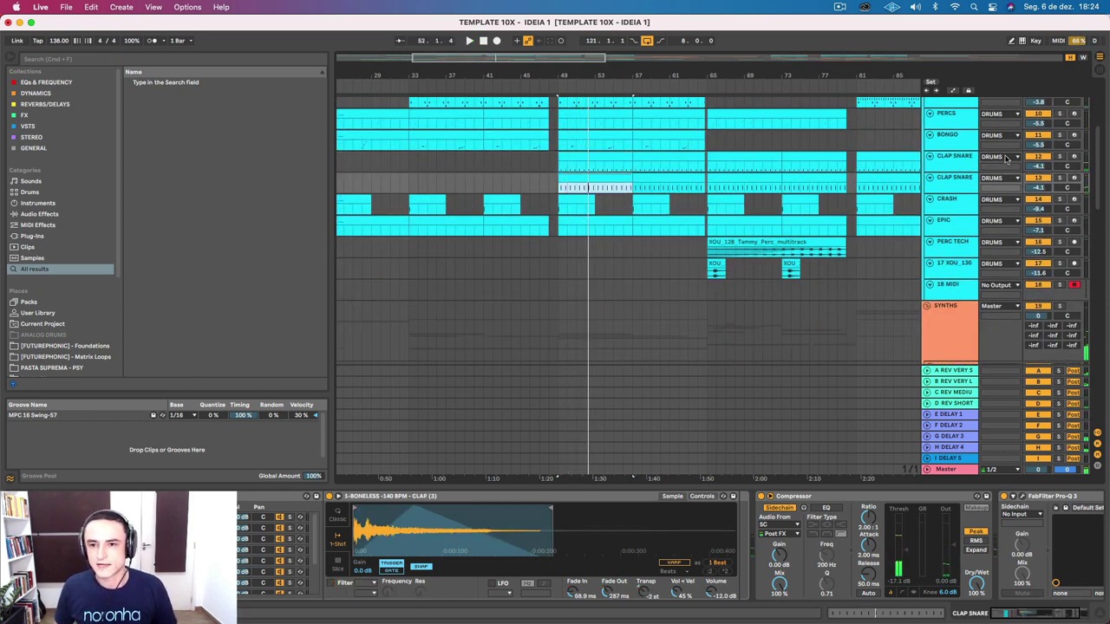
Compare the devices of the two CLAP SNARE tracks and view the notes of the first one's clip at bar 49.
click(951, 164)
click(953, 188)
click(958, 159)
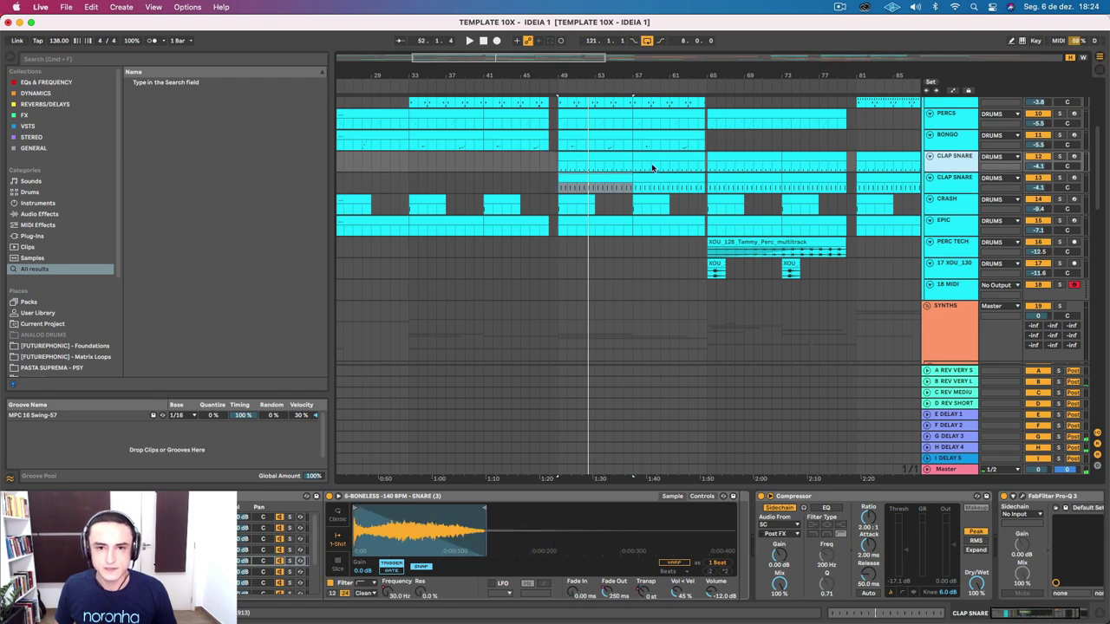
click(587, 160)
double_click(587, 160)
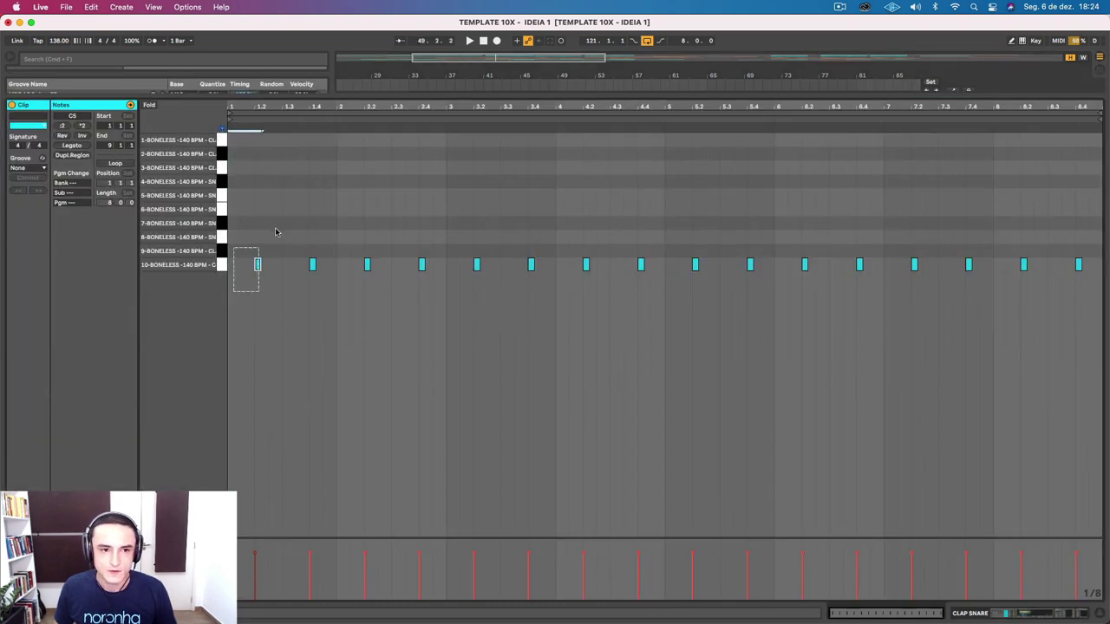
key(shift+Tab)
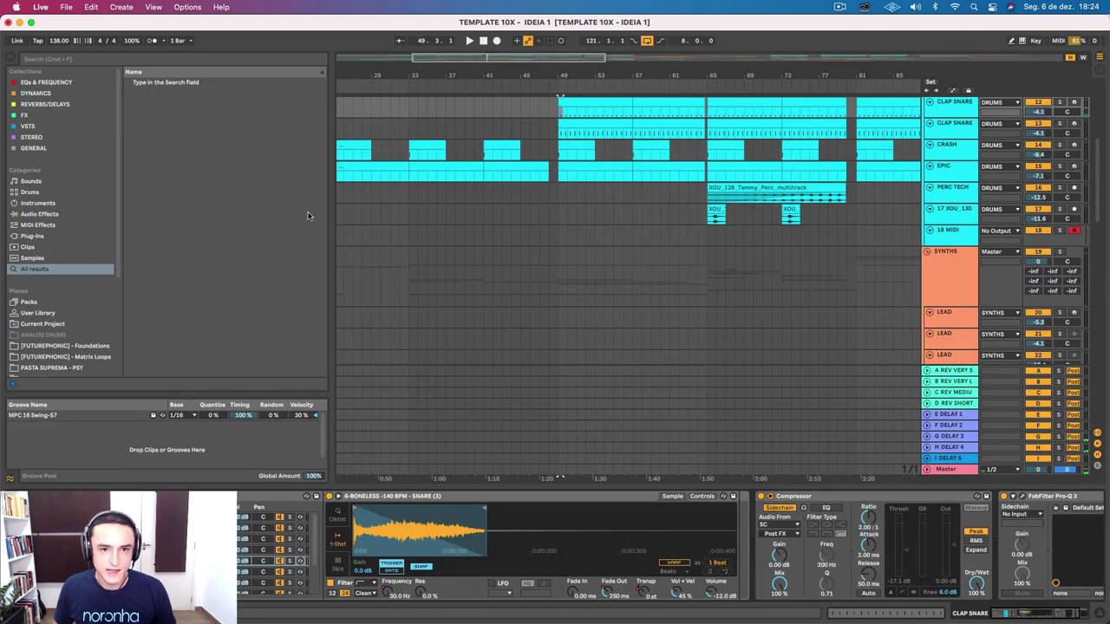
View the notes of the second CLAP SNARE track's clip at bar 49 and return to the arrangement.
double_click(581, 122)
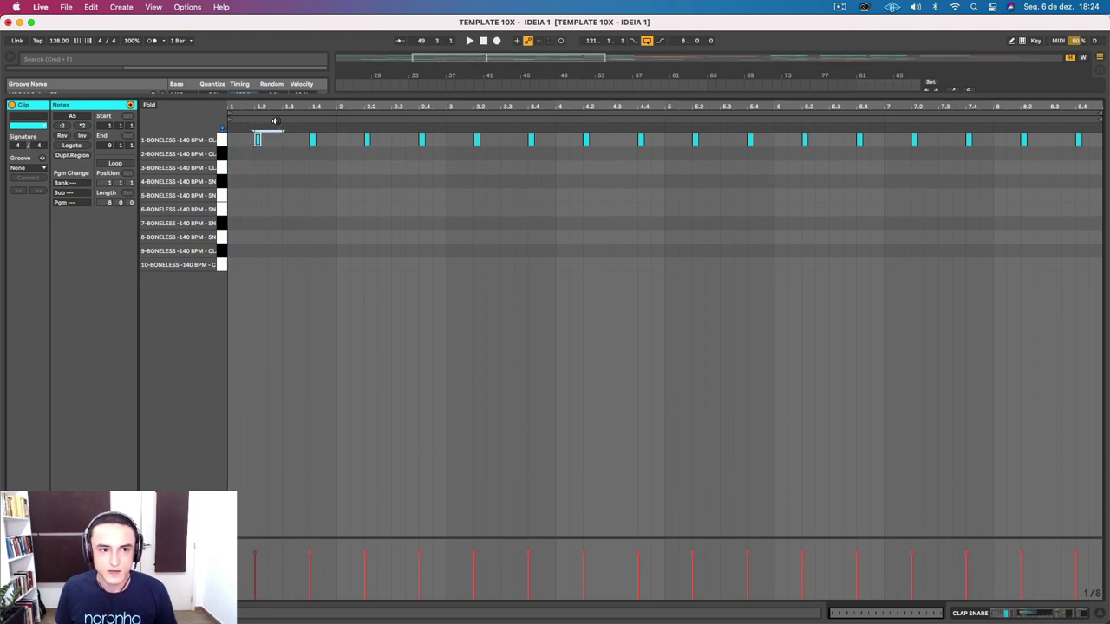
key(shift+Tab)
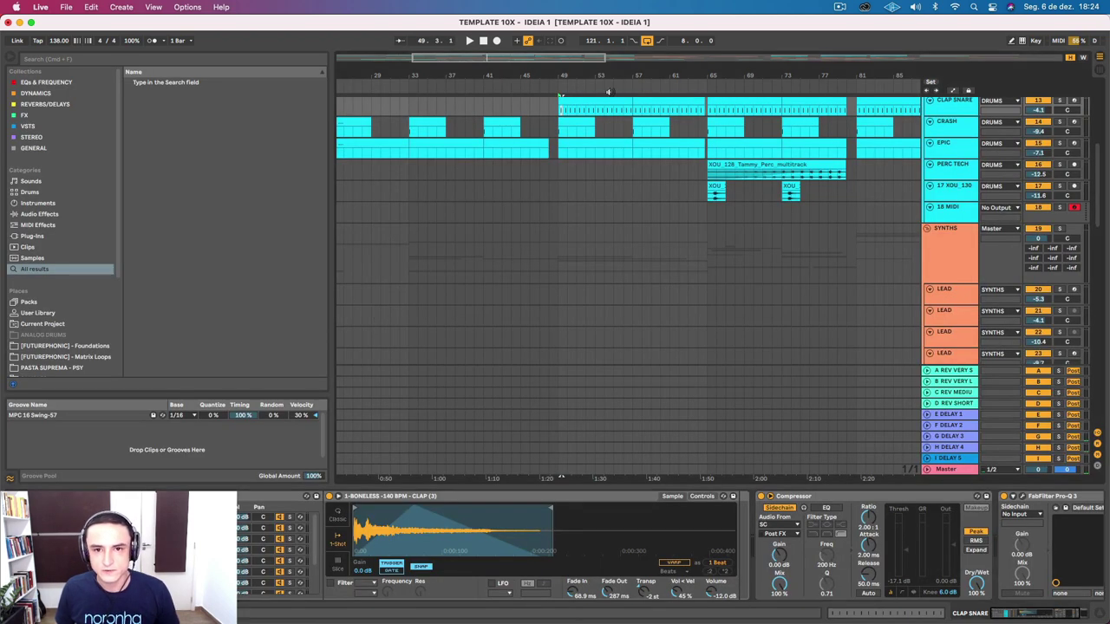
scroll(578, 115, up, 1)
double_click(581, 122)
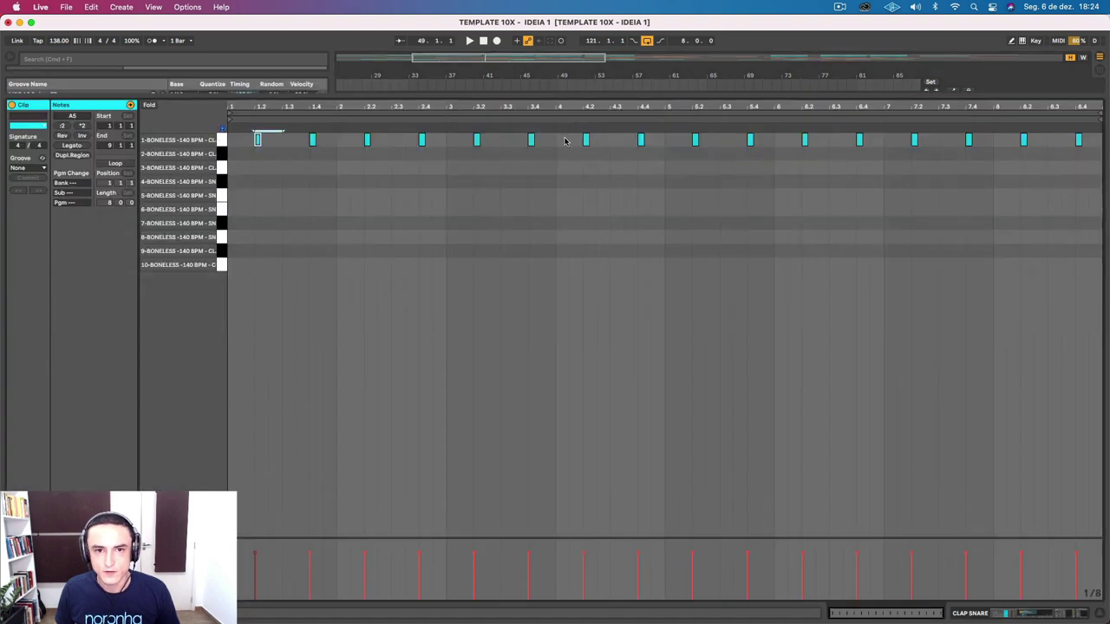
key(shift+Tab)
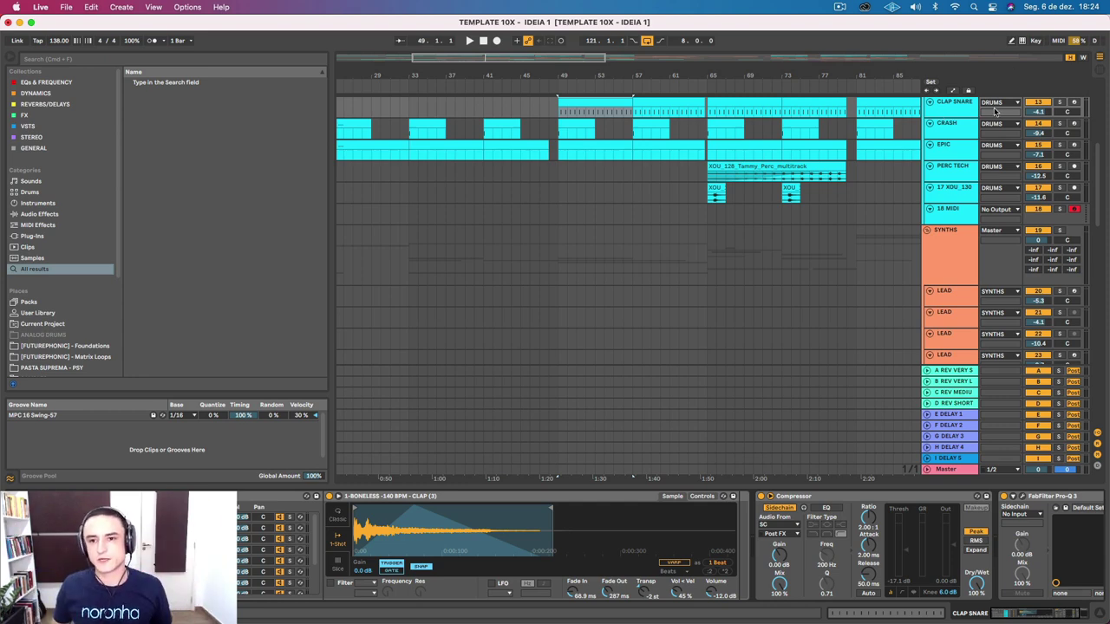
Play the section from bar 49, locate the SYNTH PLUCK track and select its clip at bar 49.
key(space)
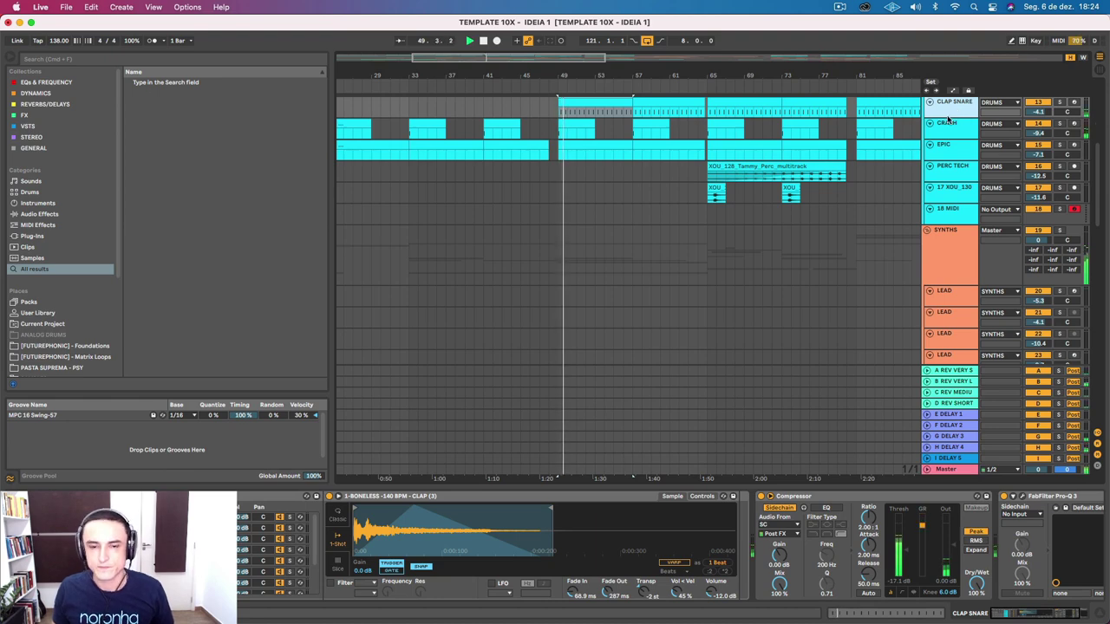
scroll(763, 169, down, 10)
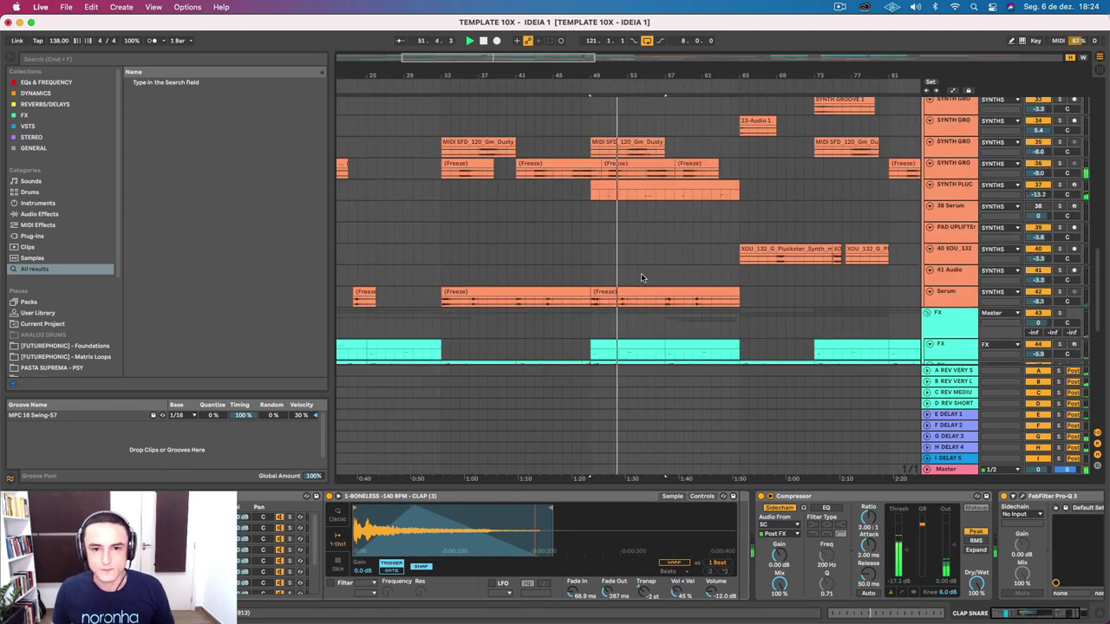
scroll(641, 273, down, 1)
click(649, 179)
key(space)
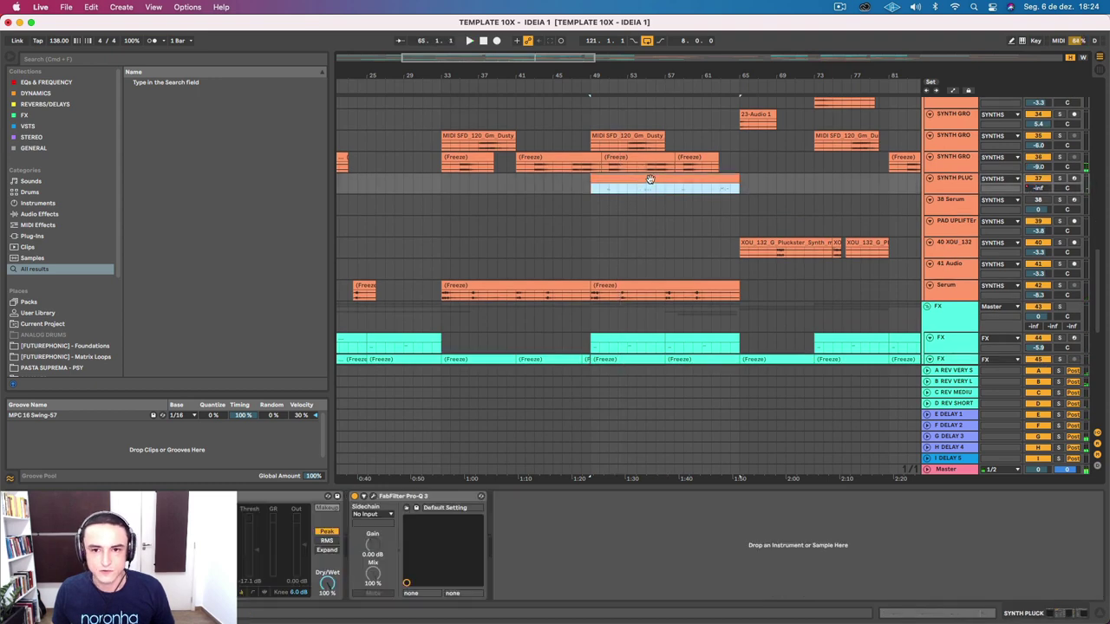
Audition the SYNTH PLUCK track in solo from bar 49 and focus the timeline on its clip.
click(958, 178)
click(1059, 179)
key(space)
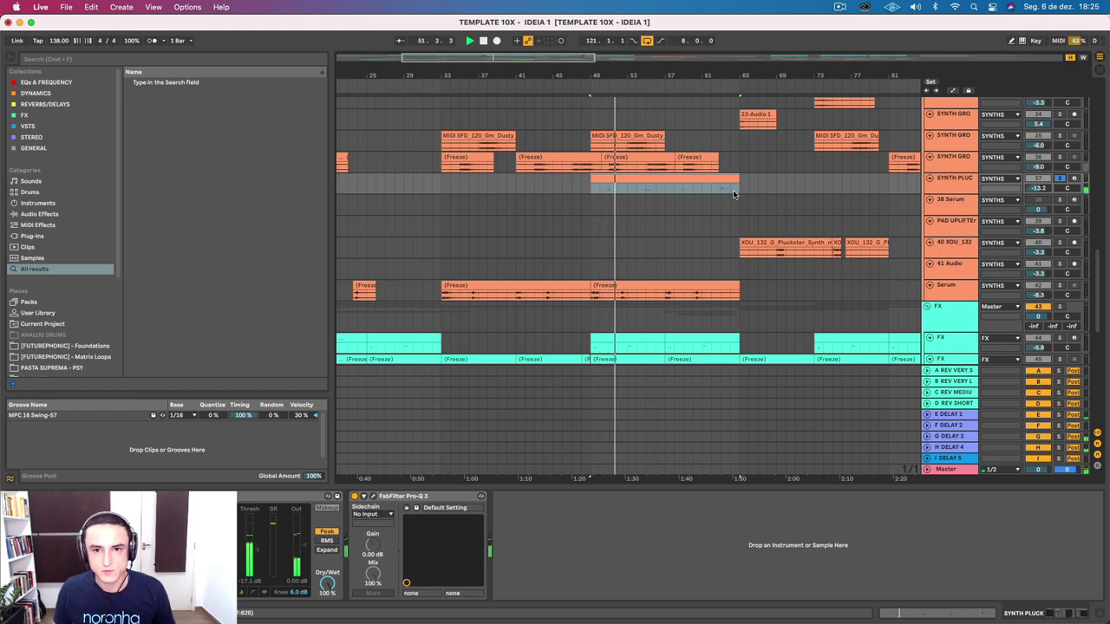
drag(668, 75, 639, 248)
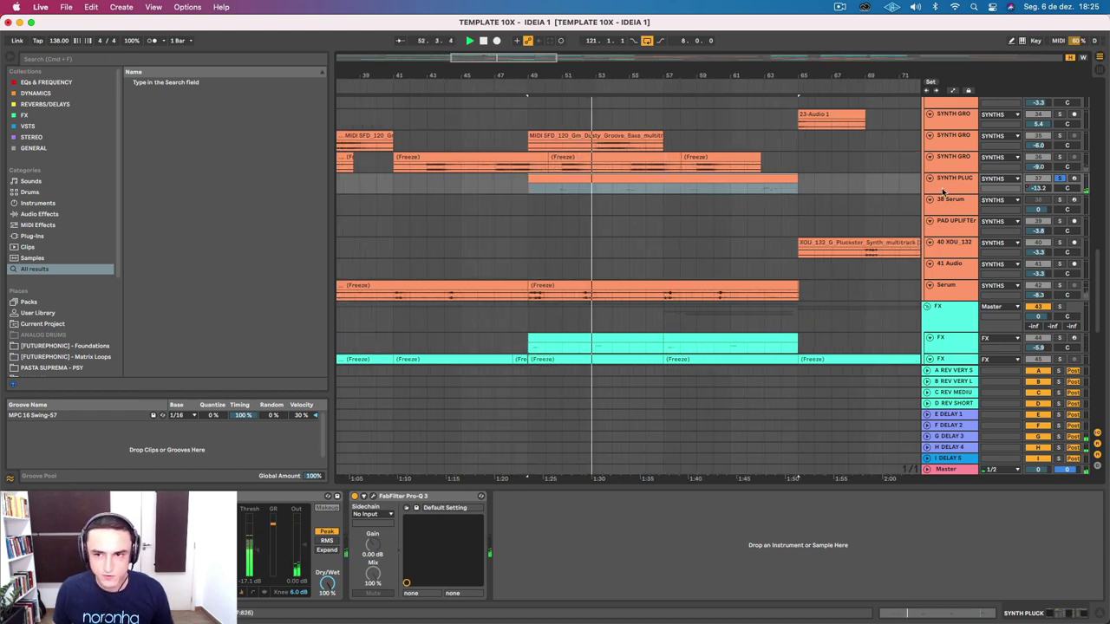
Enlarge the SYNTH PLUCK track, view the notes of its clip at bar 49 and return to the arrangement.
drag(951, 191, 951, 242)
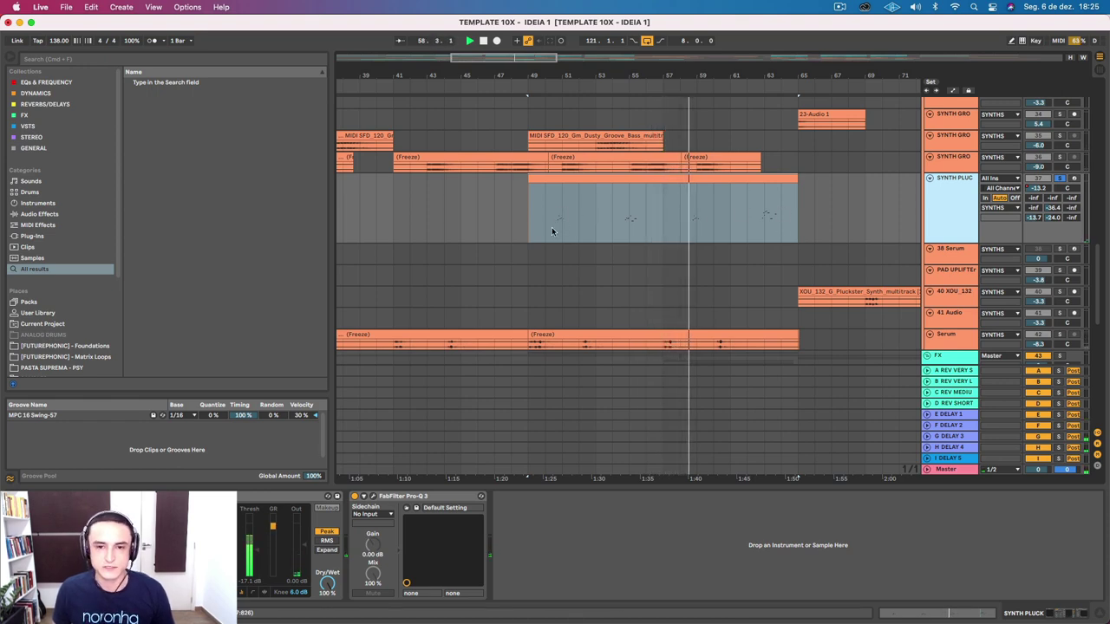
double_click(783, 217)
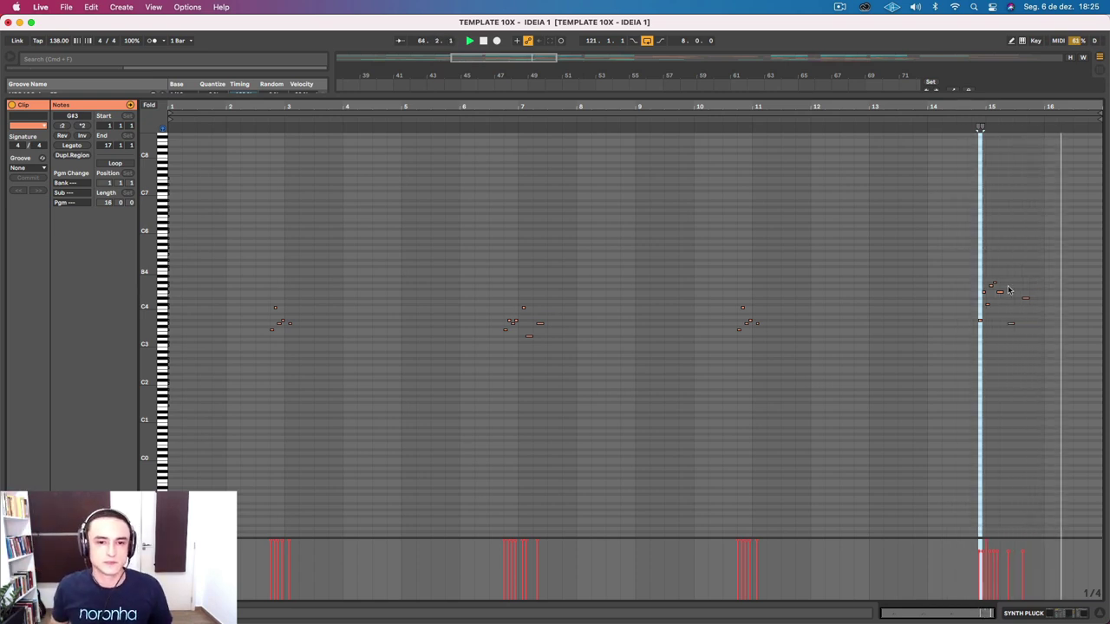
click(171, 129)
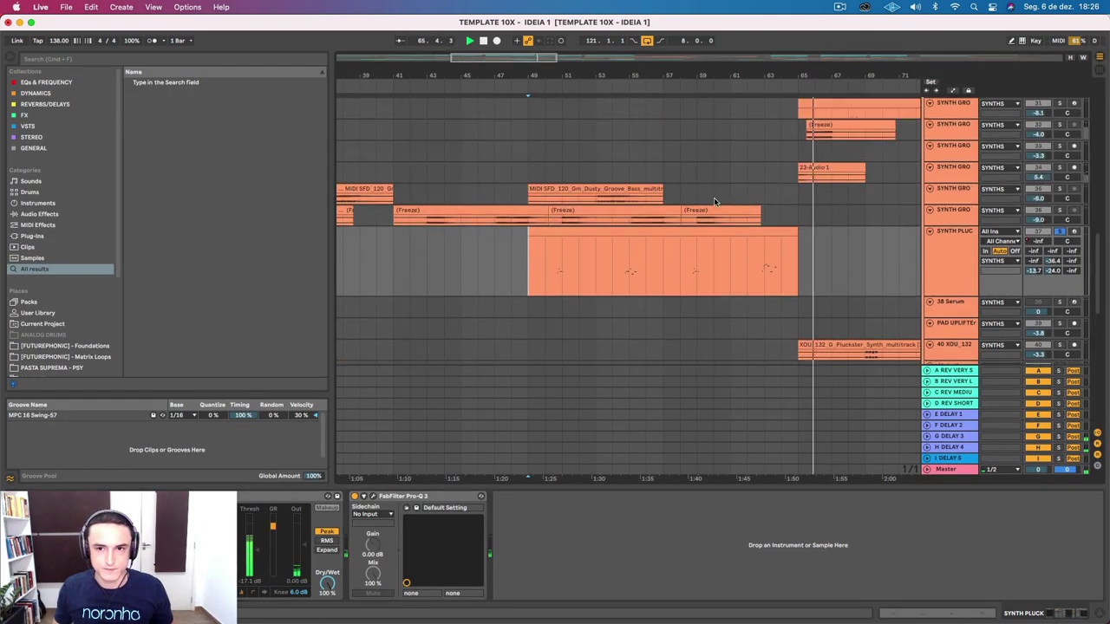
click(621, 240)
Select the KICK clip at bar 49 and play the section without any track soloed.
scroll(622, 240, up, 8)
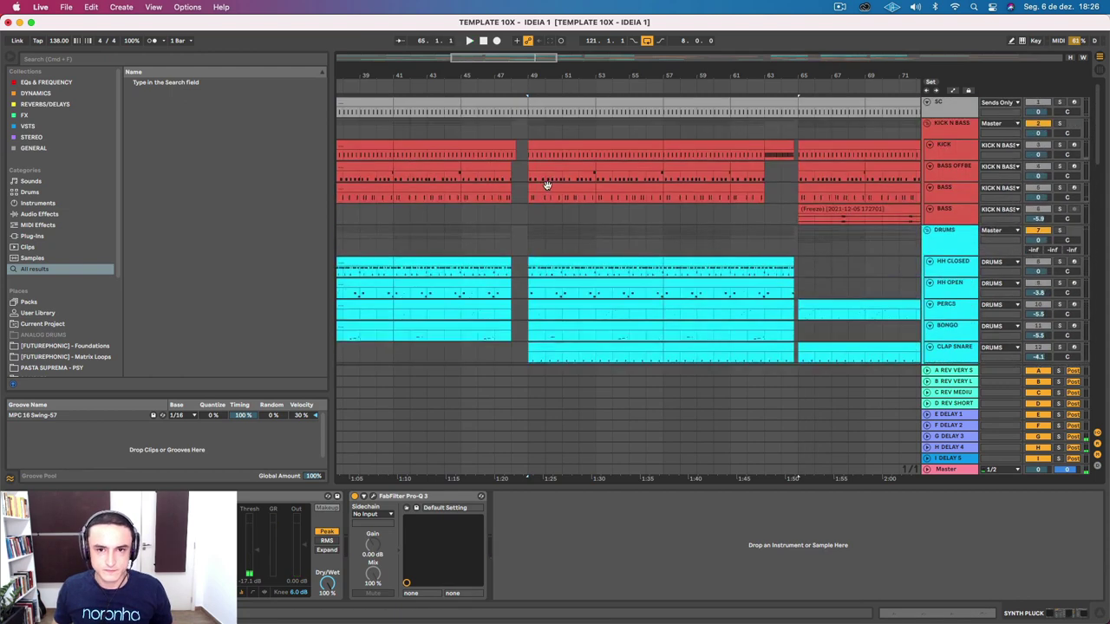
drag(659, 69, 659, 54)
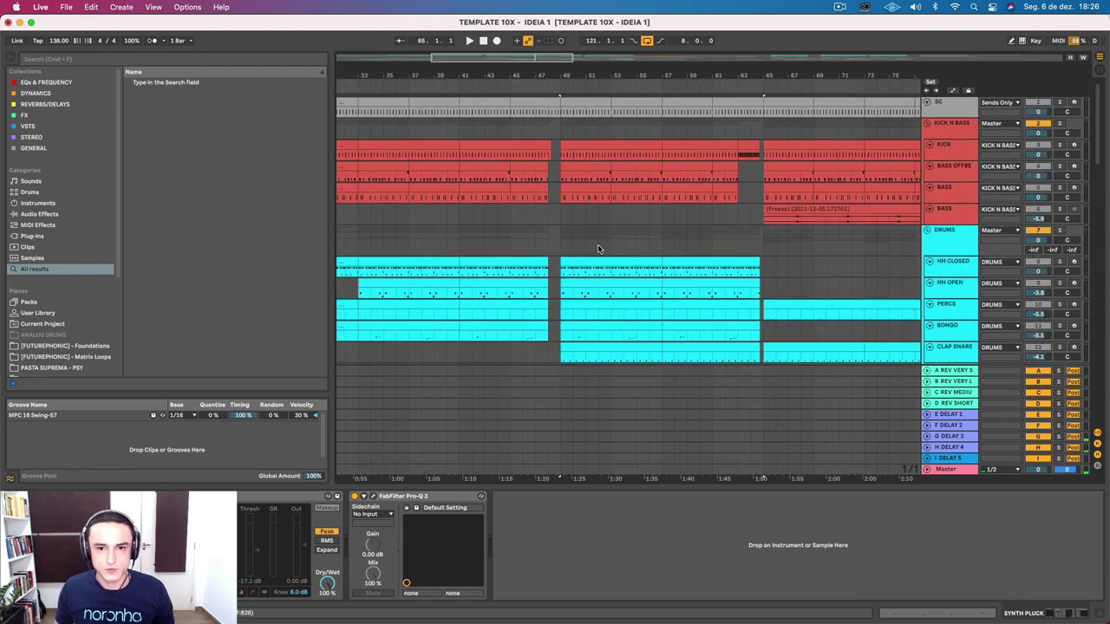
click(584, 156)
click(1059, 147)
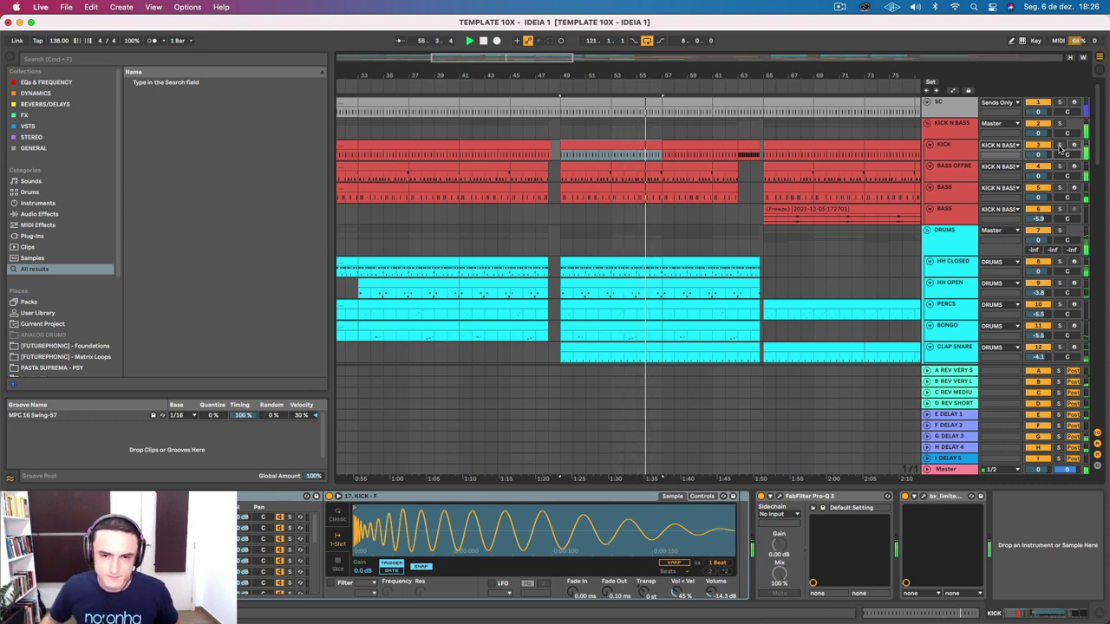
Examine all tracks of the section from bar 49, from the drums to the one-shot samples, during playback.
scroll(1075, 356, down, 15)
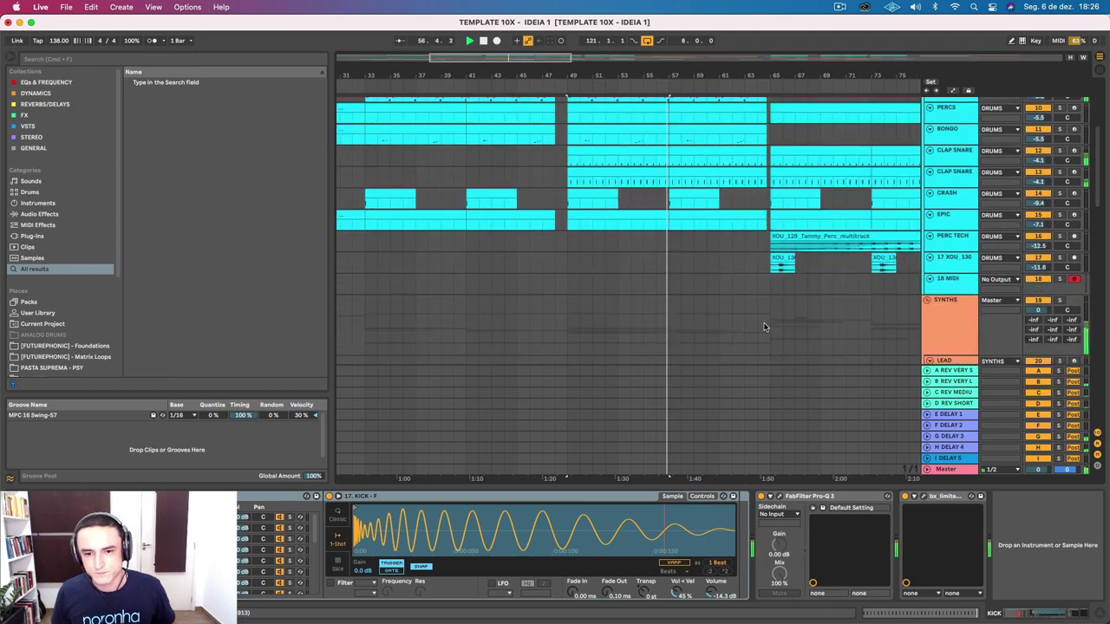
scroll(764, 327, down, 15)
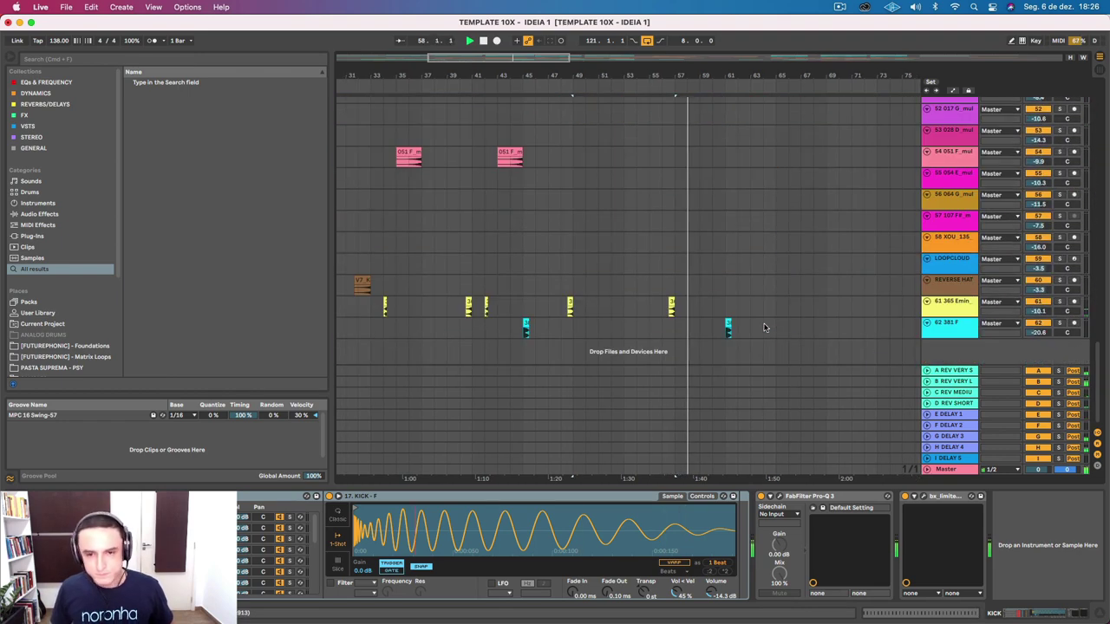
scroll(654, 281, right, 5)
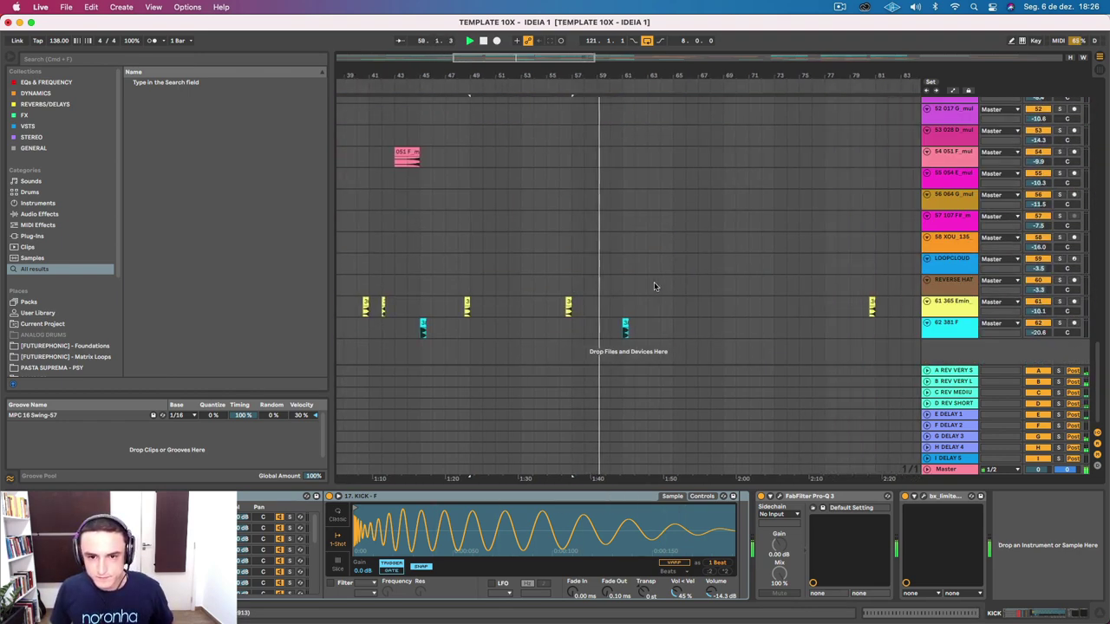
scroll(665, 300, up, 10)
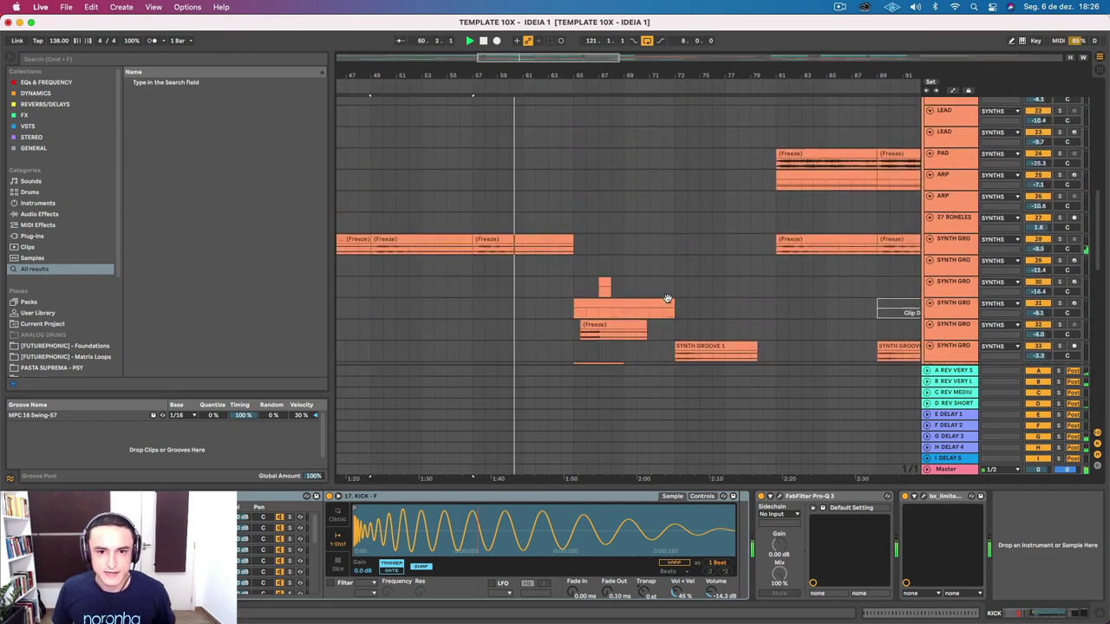
scroll(665, 300, up, 15)
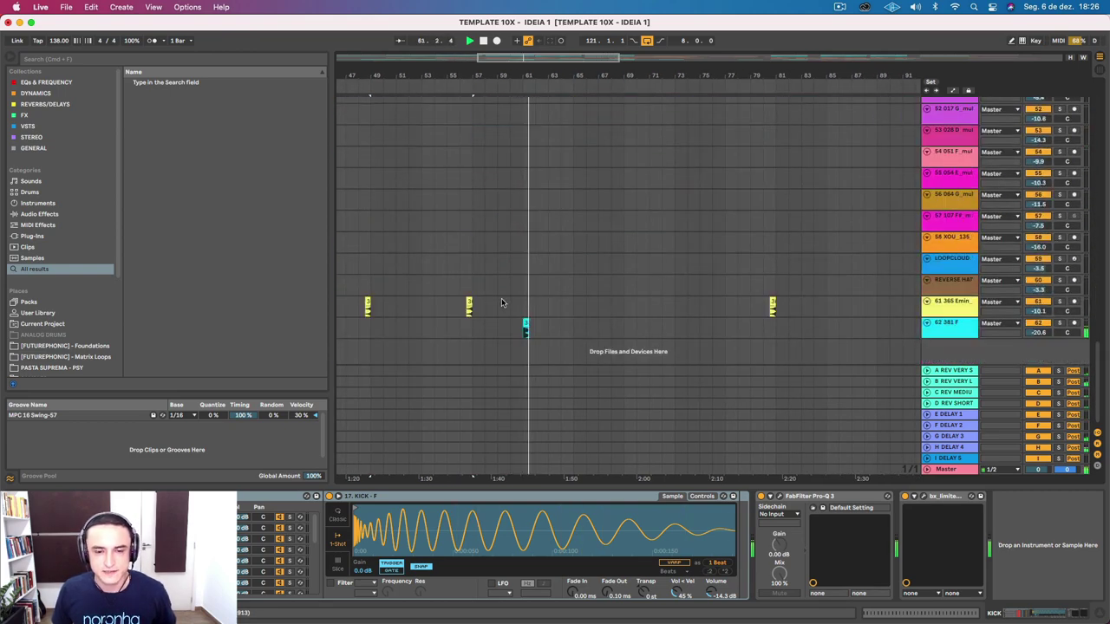
scroll(495, 328, up, 1)
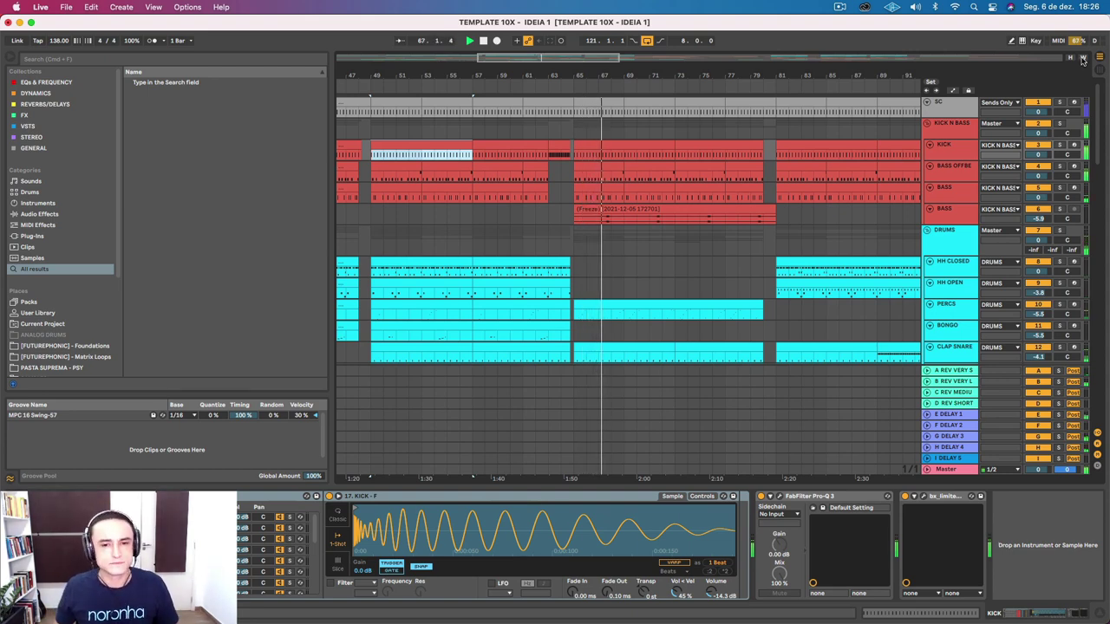
Select the PERCS clip at bar 65, review the drum tracks and play the section.
click(640, 303)
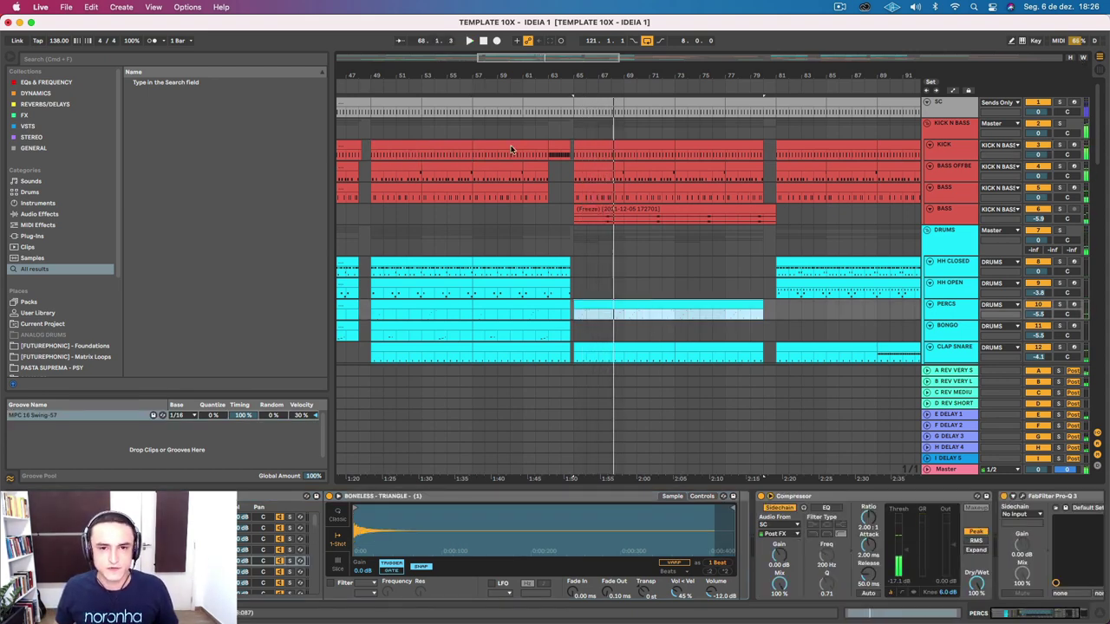
scroll(629, 286, down, 5)
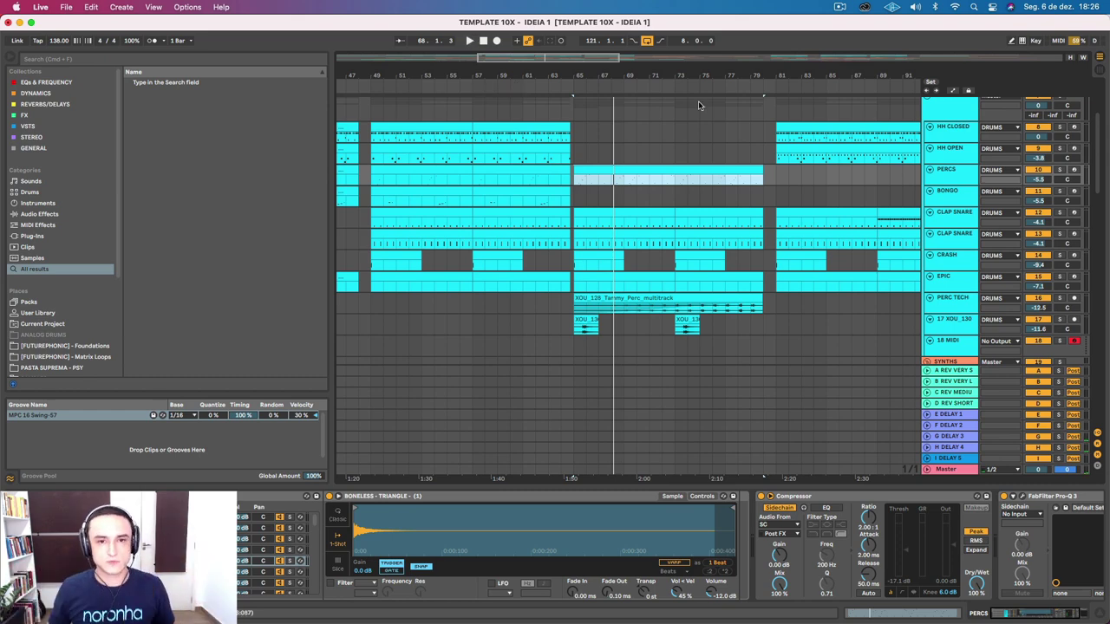
click(495, 88)
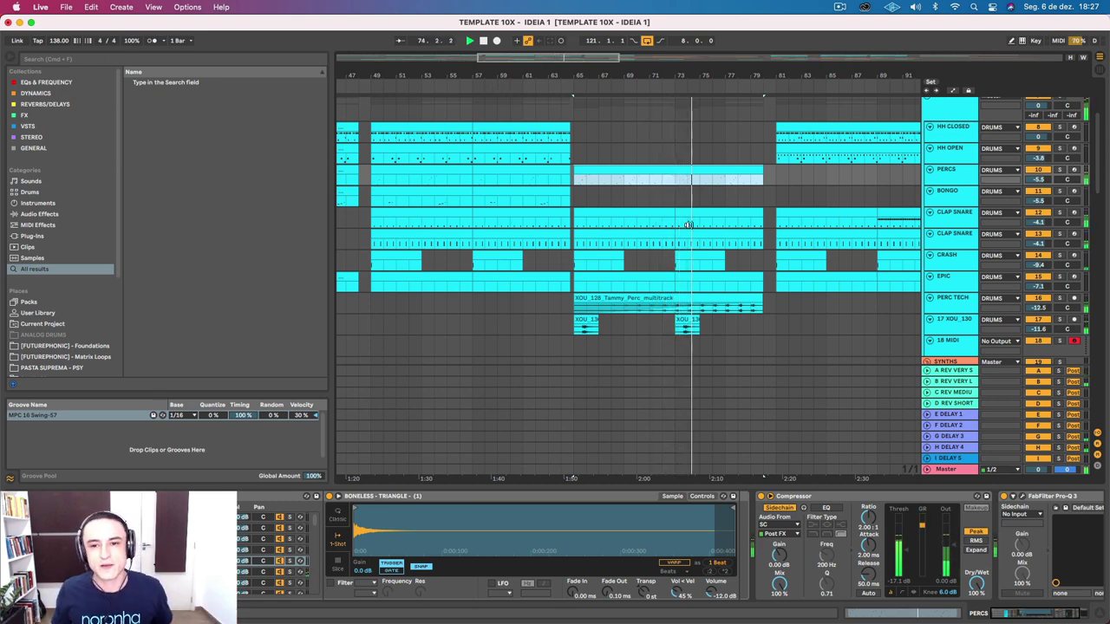
Examine the drum and synth tracks of the section from bar 81 during playback, checking the first ARP track.
scroll(741, 254, right, 5)
scroll(728, 252, up, 5)
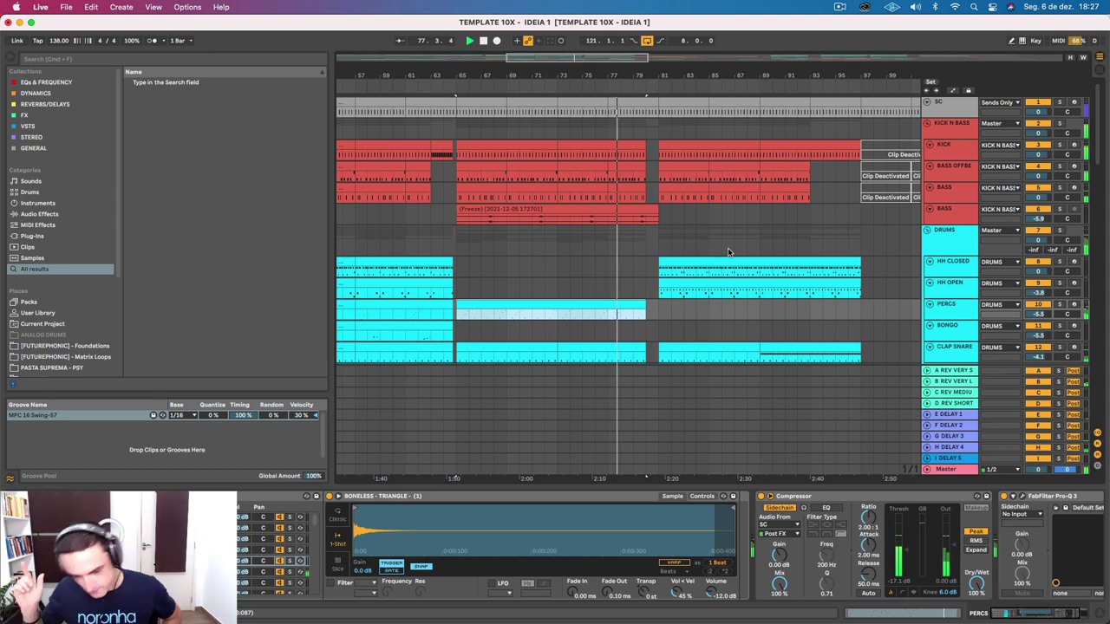
scroll(728, 251, right, 6)
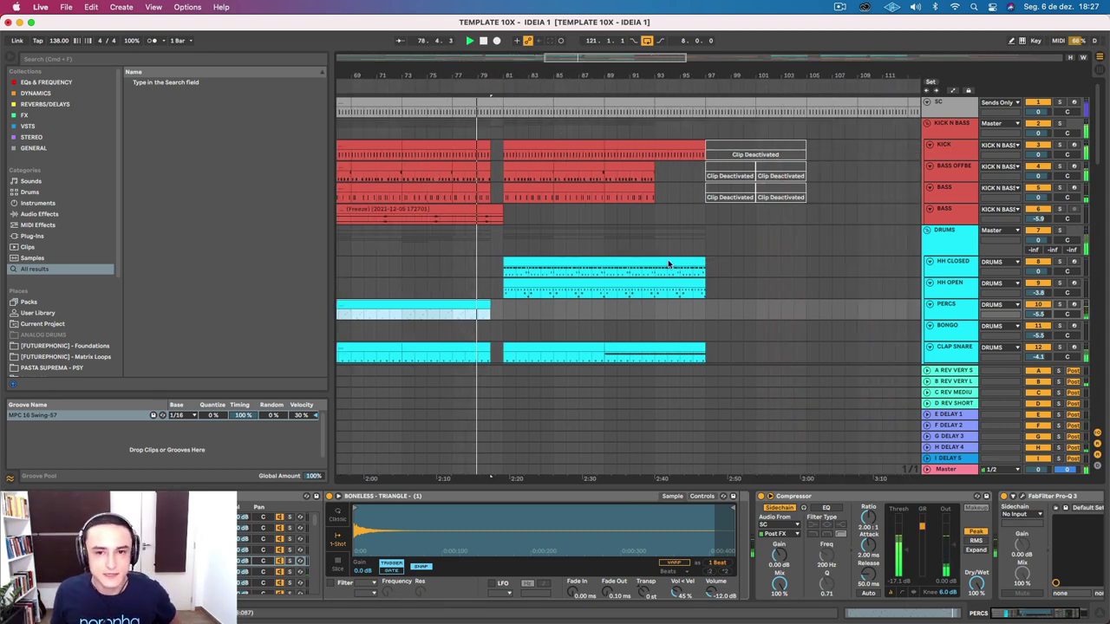
scroll(681, 183, down, 5)
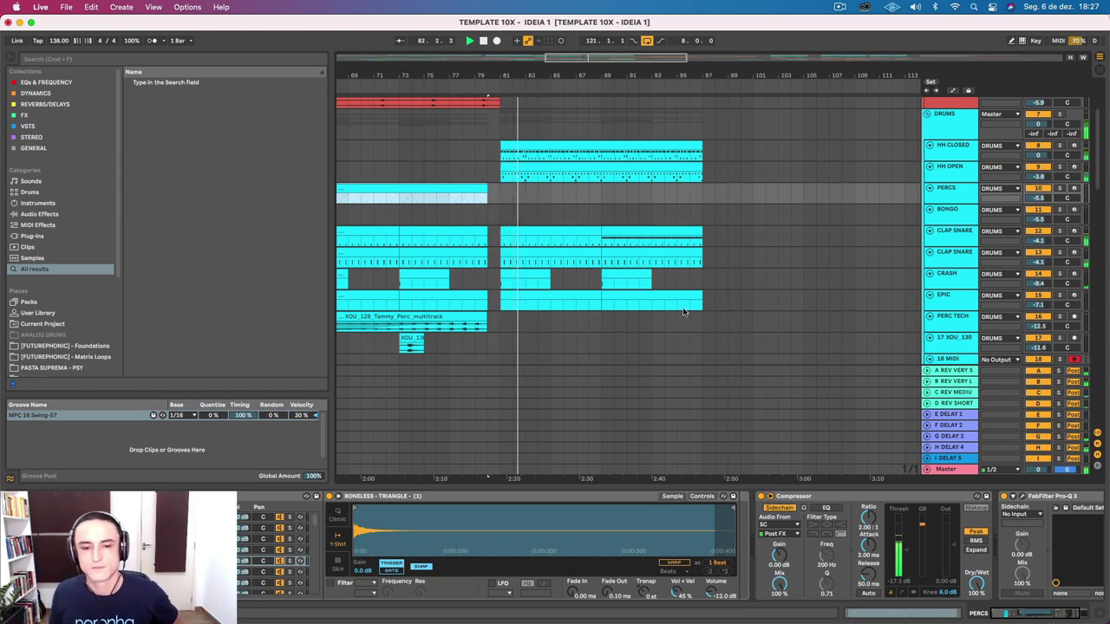
scroll(681, 309, down, 10)
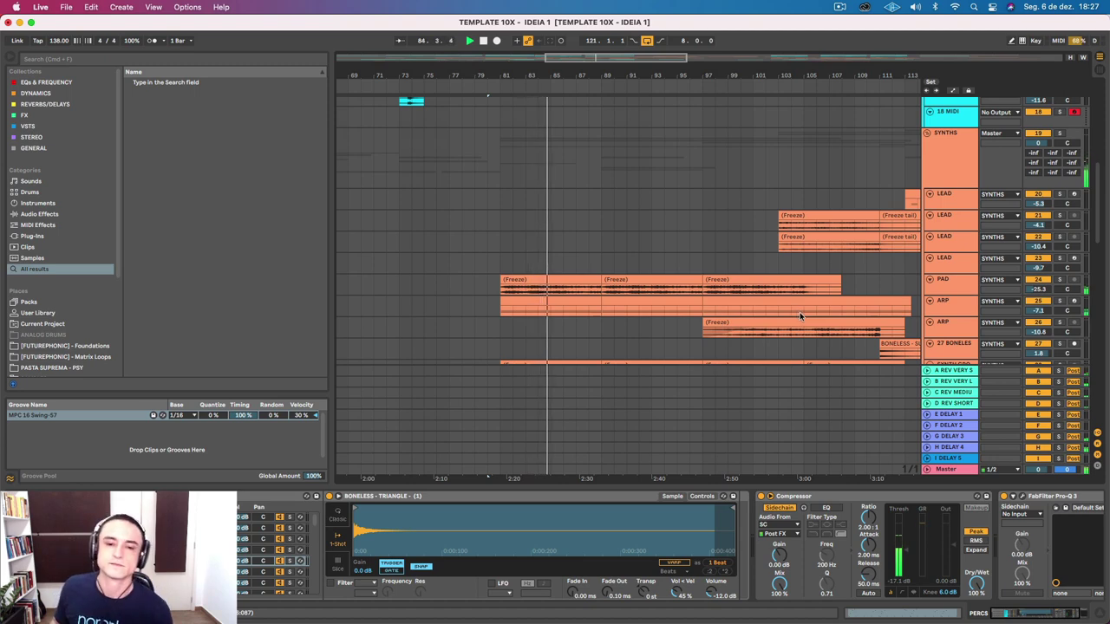
click(1058, 301)
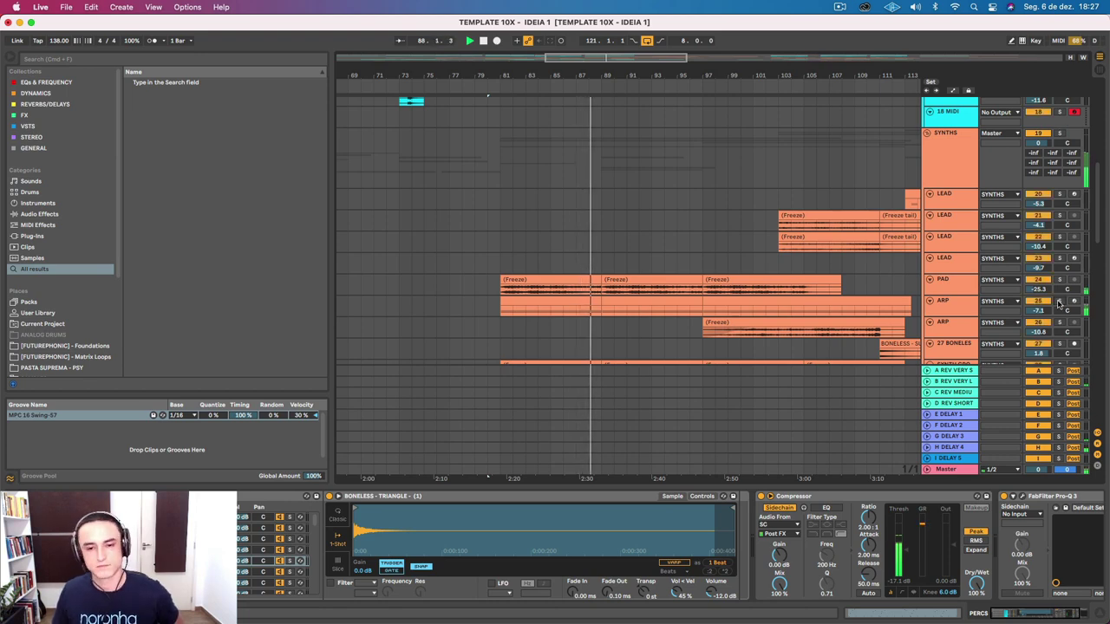
Review the SYNTH GROOVE tracks and audition track 28 in solo from its frozen clip at bar 89.
scroll(656, 238, down, 5)
scroll(656, 237, down, 5)
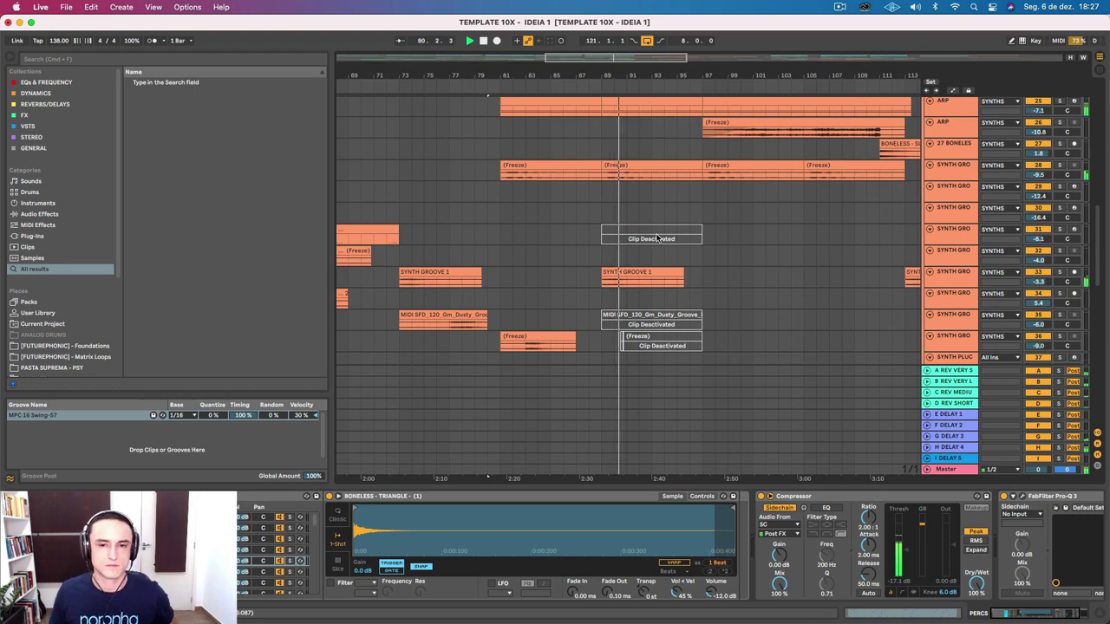
scroll(656, 238, up, 5)
click(946, 270)
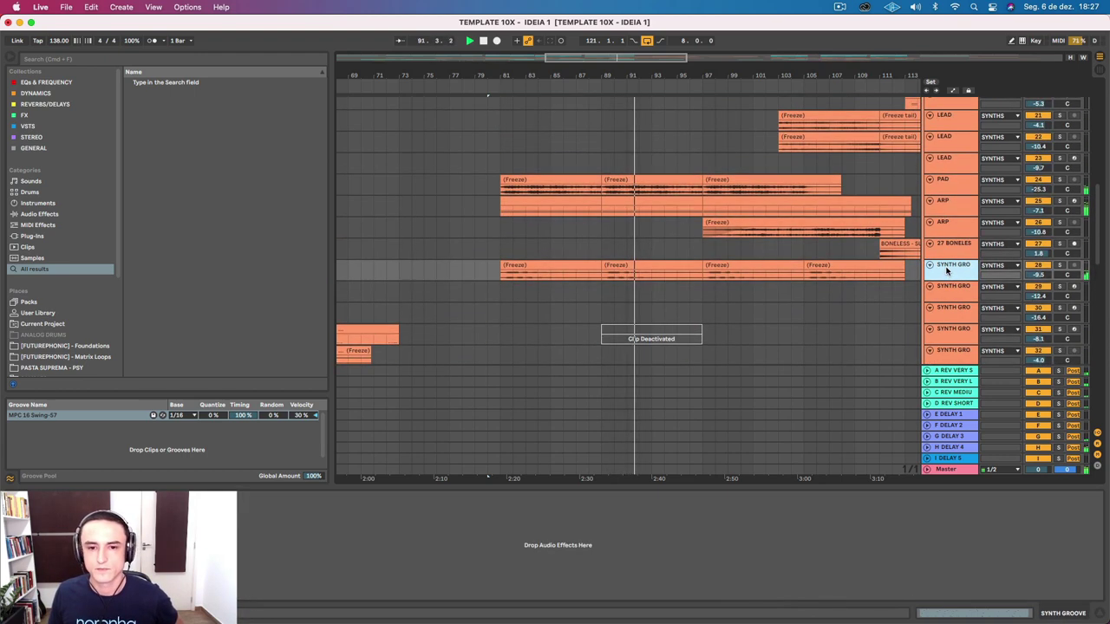
scroll(648, 268, up, 1)
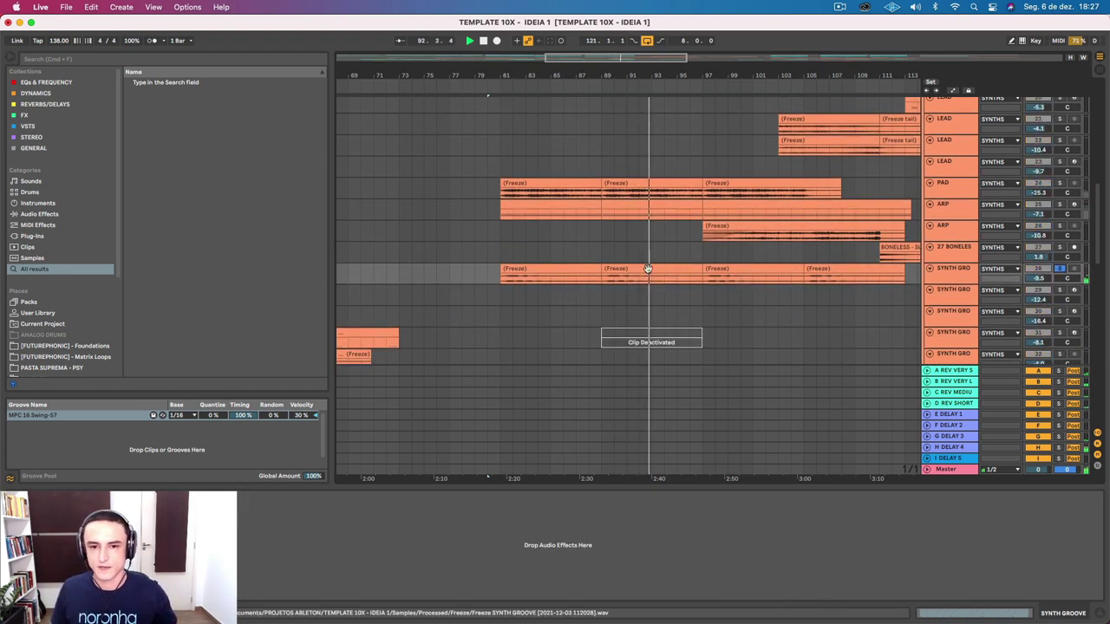
click(612, 269)
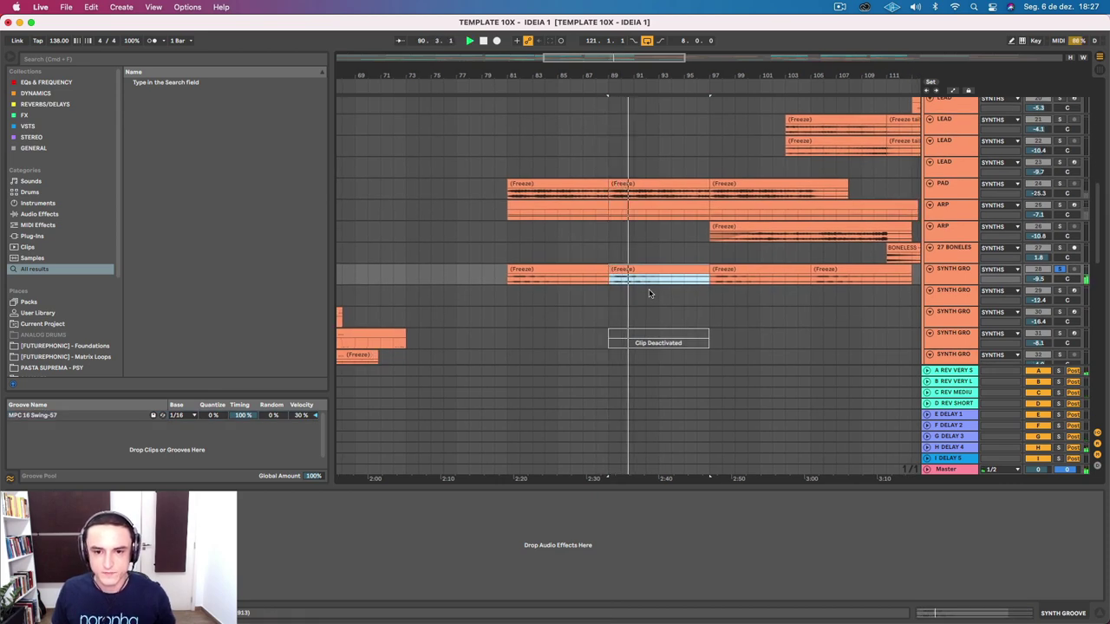
Select the SYNTH GROOVE 1 clip at bar 89 and audition track 33 in solo.
scroll(649, 293, down, 7)
key(space)
click(679, 233)
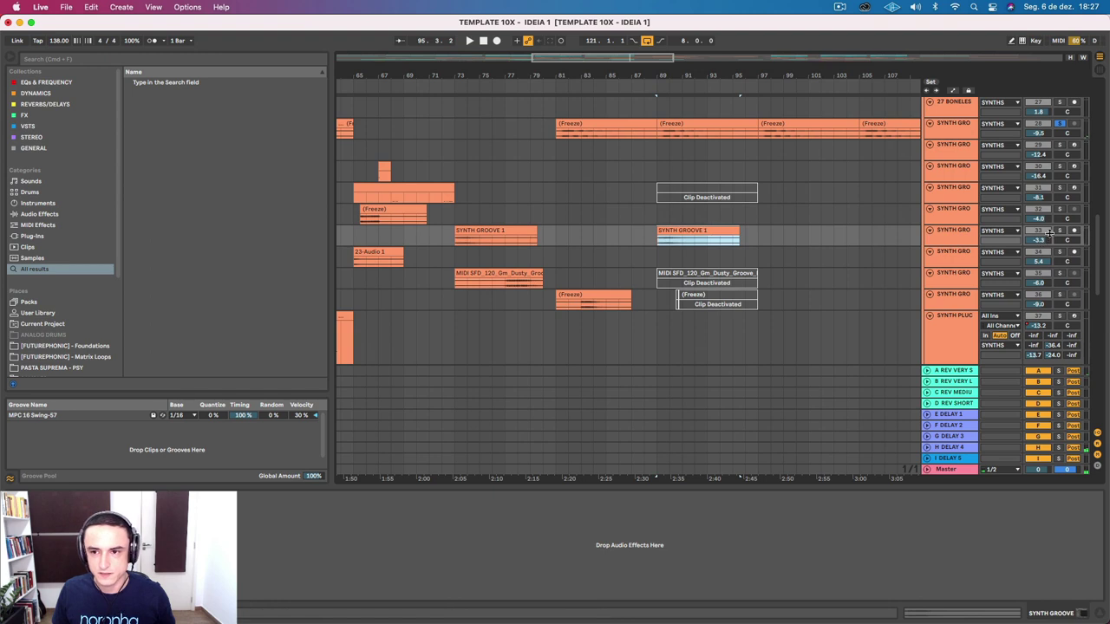
key(space)
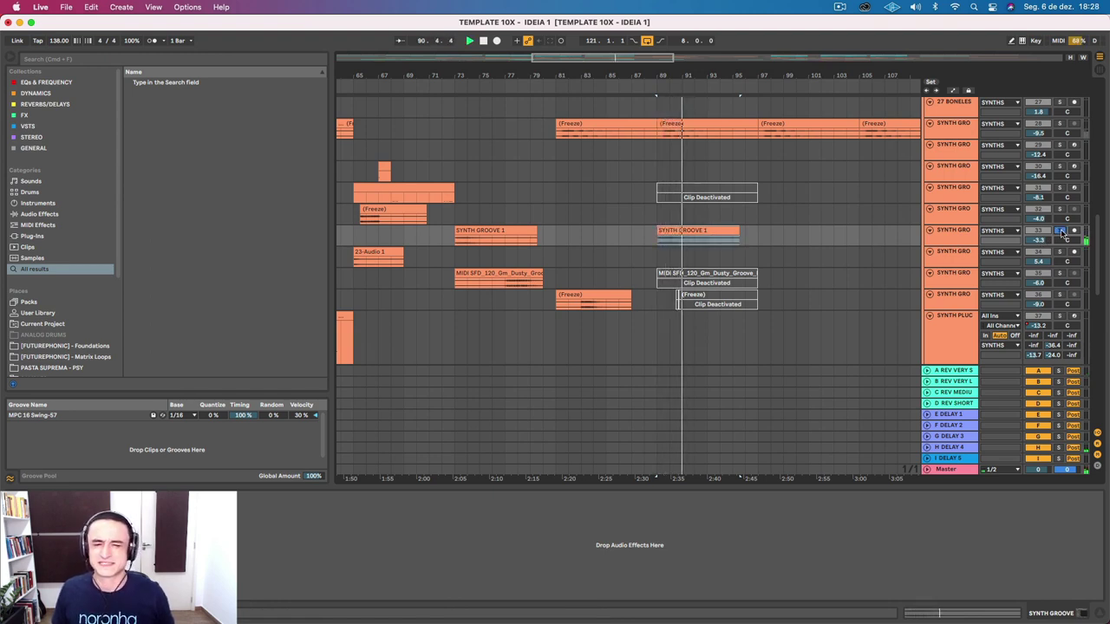
key(space)
key(space)
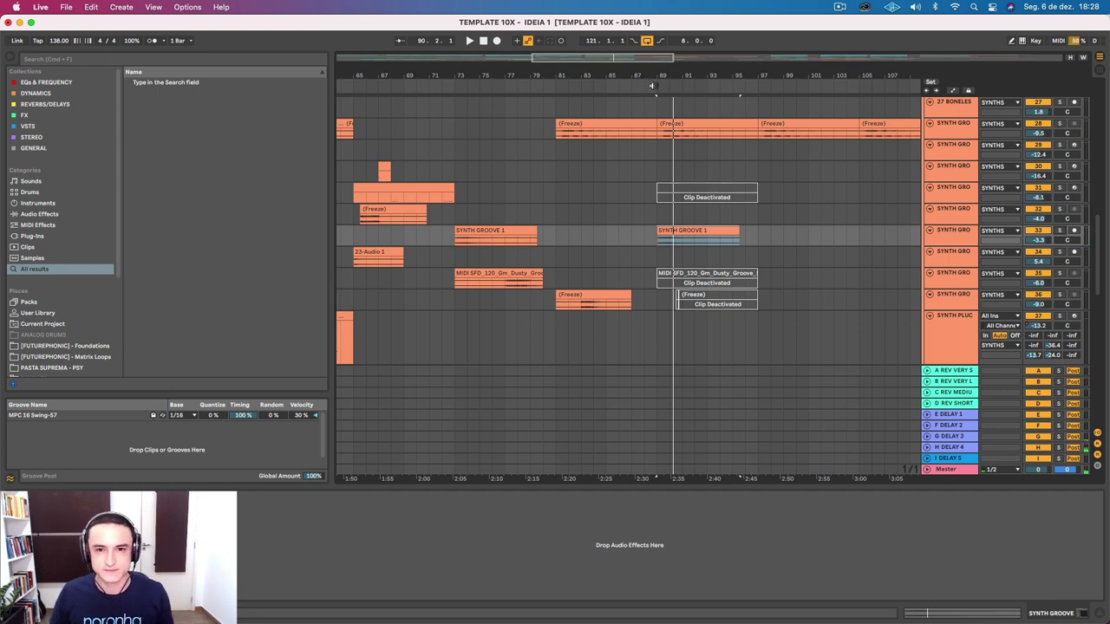
Play all tracks from bar 89, select track 28's frozen clip there, and examine the kick, bass and drum clips around bar 97.
click(652, 86)
click(697, 124)
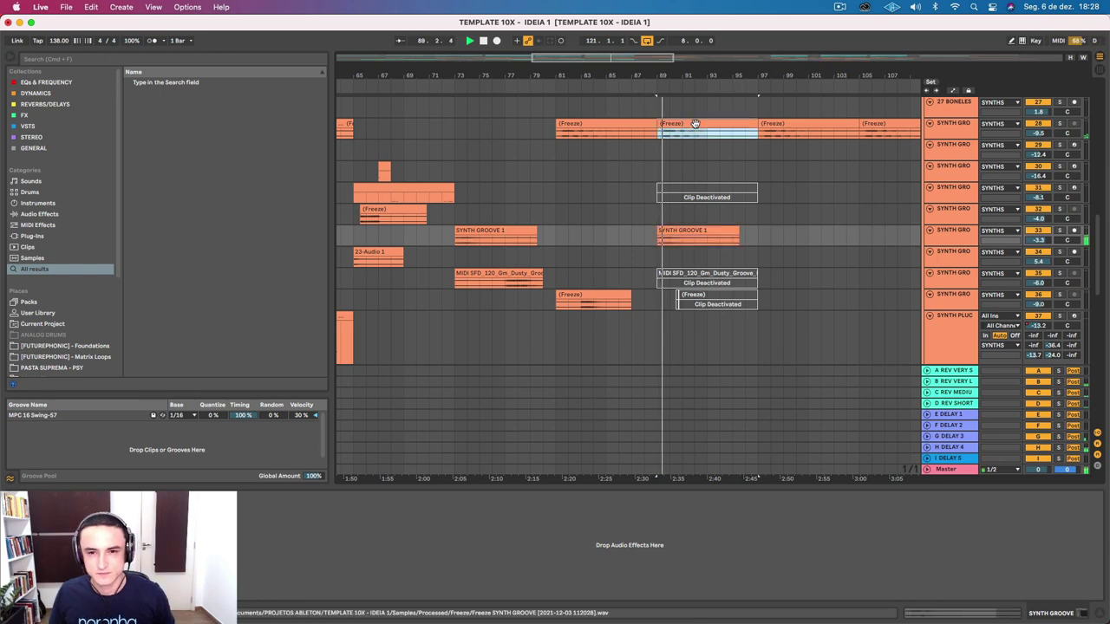
scroll(706, 130, right, 5)
scroll(746, 205, up, 10)
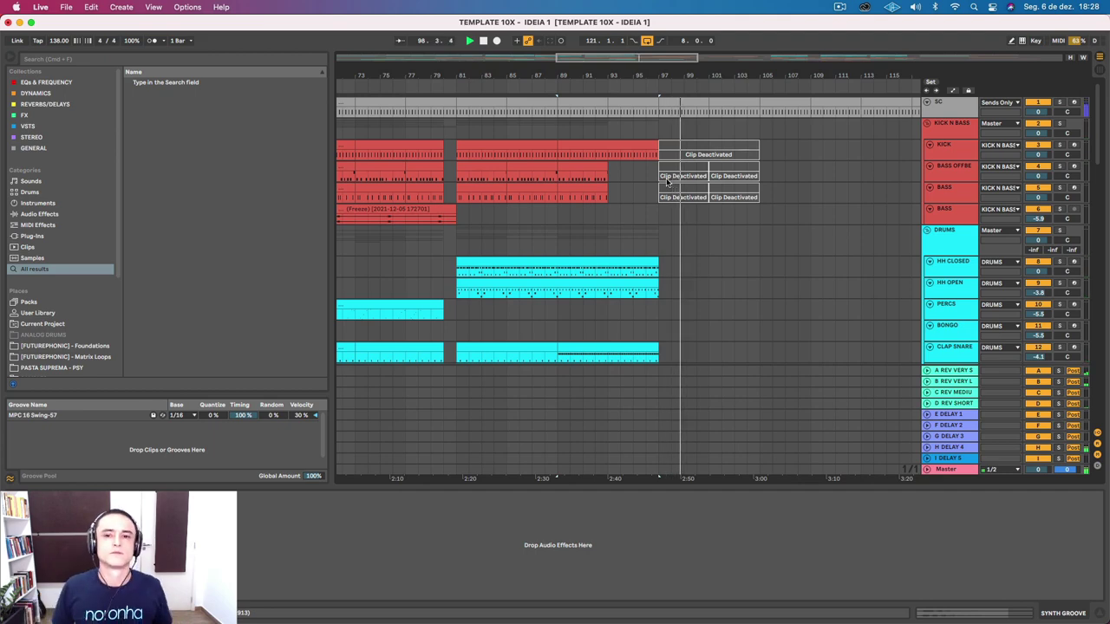
scroll(794, 350, down, 15)
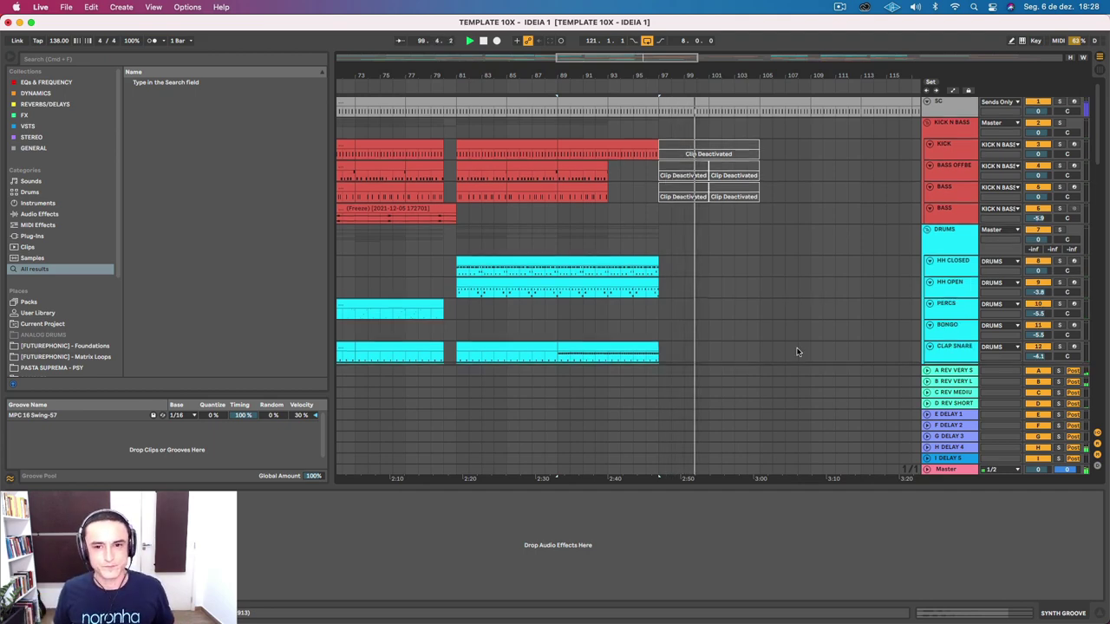
Enlarge ARP track 25 in the arrangement and select its clip starting at bar 97.
scroll(794, 351, up, 15)
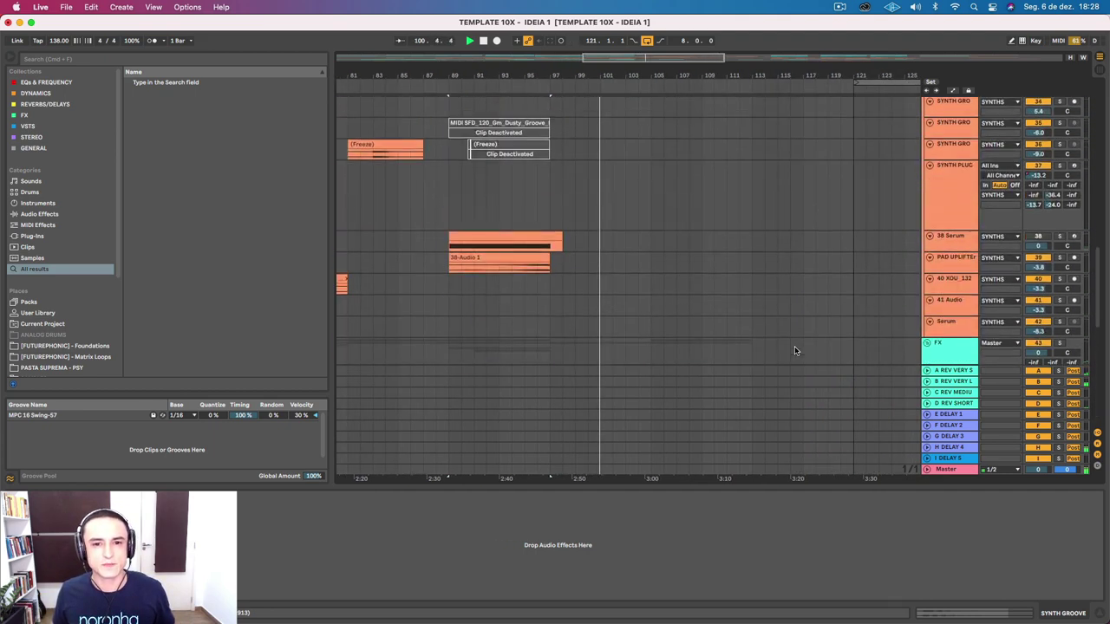
click(945, 134)
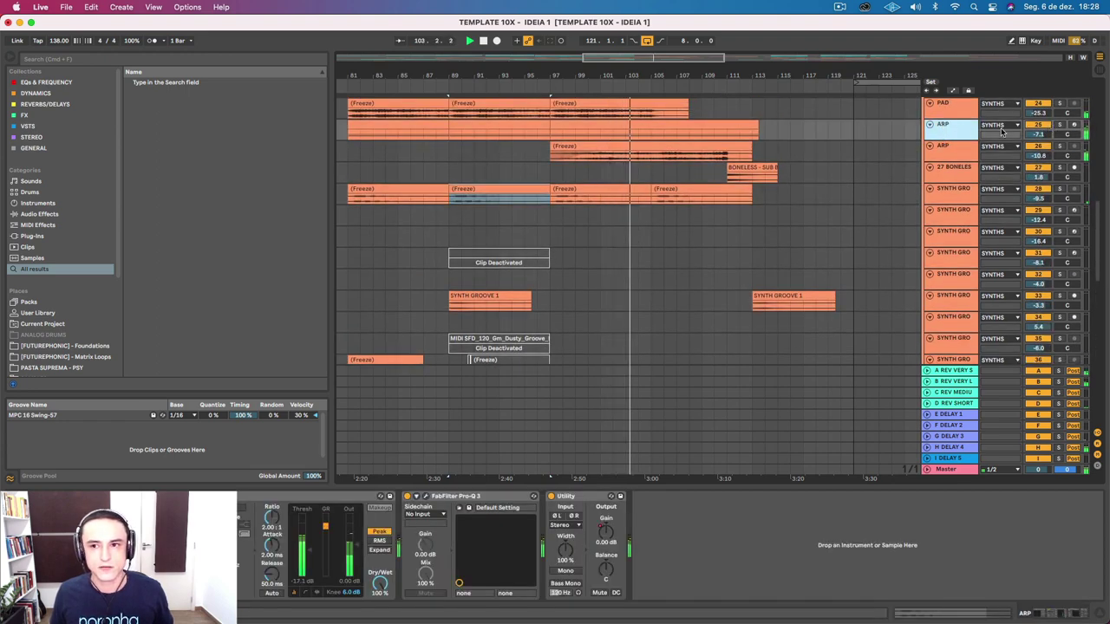
key(alt+plus)
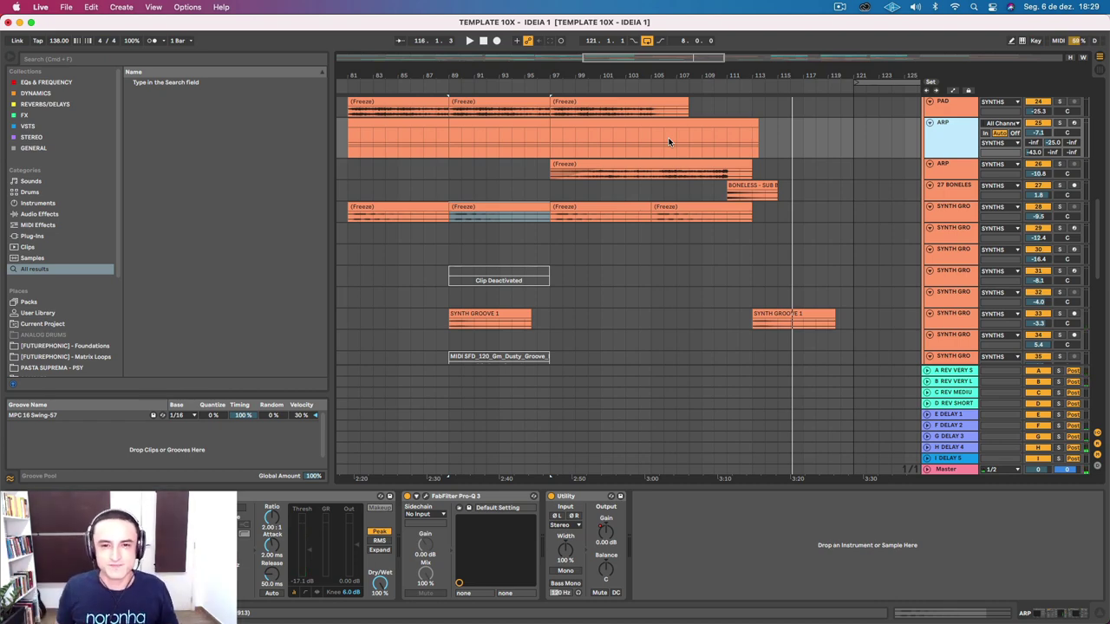
double_click(681, 132)
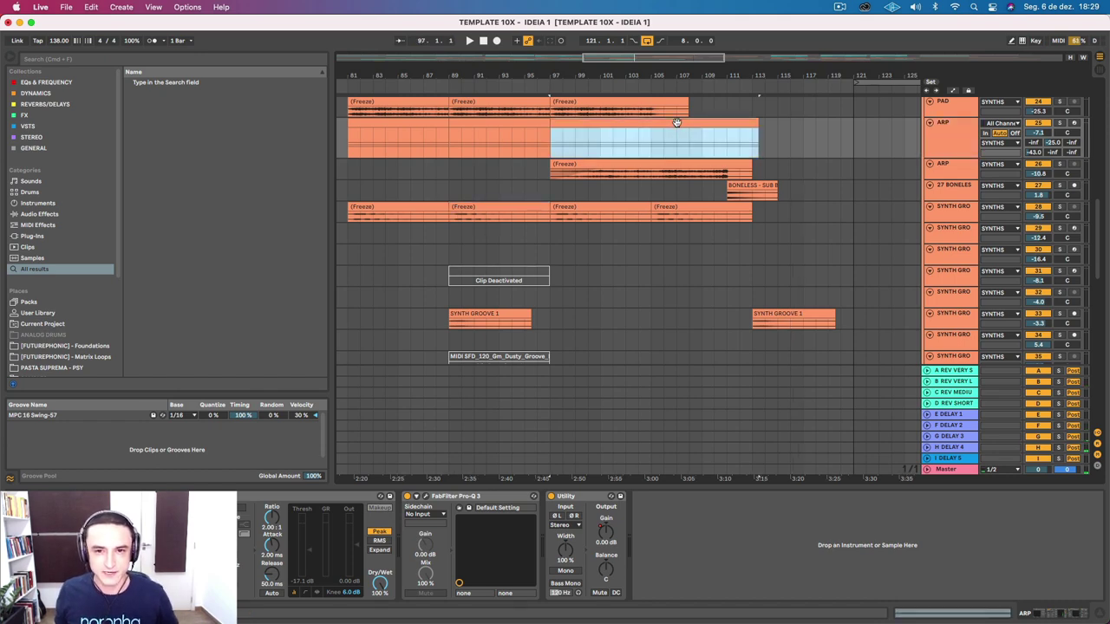
key(super+alt+e)
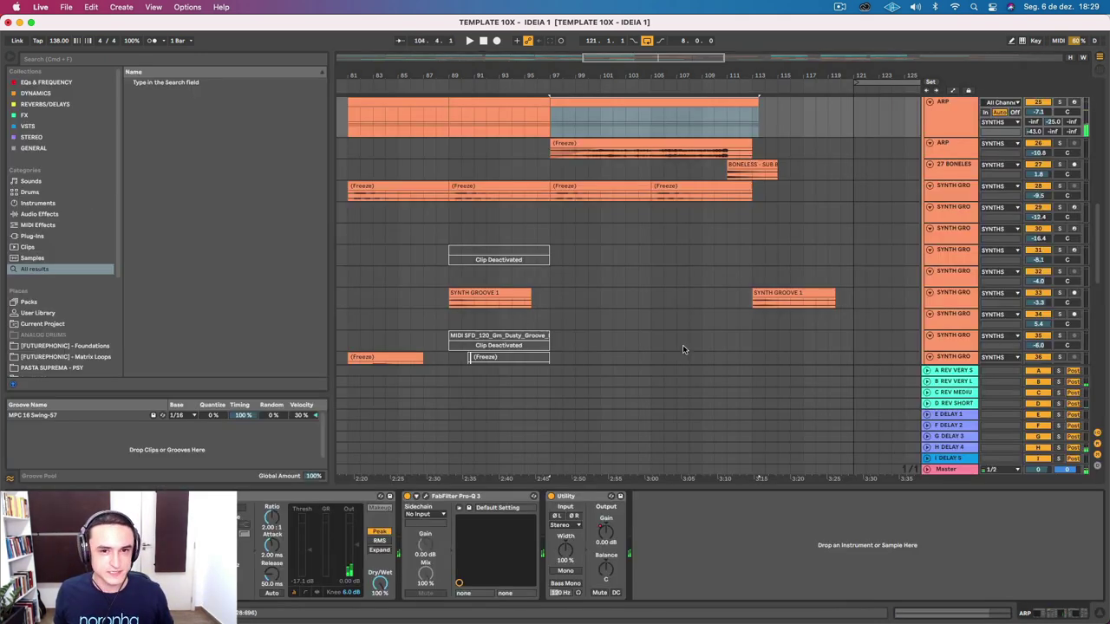
Open the Diva instrument window of ARP track 25, review its sound settings and close it.
click(957, 122)
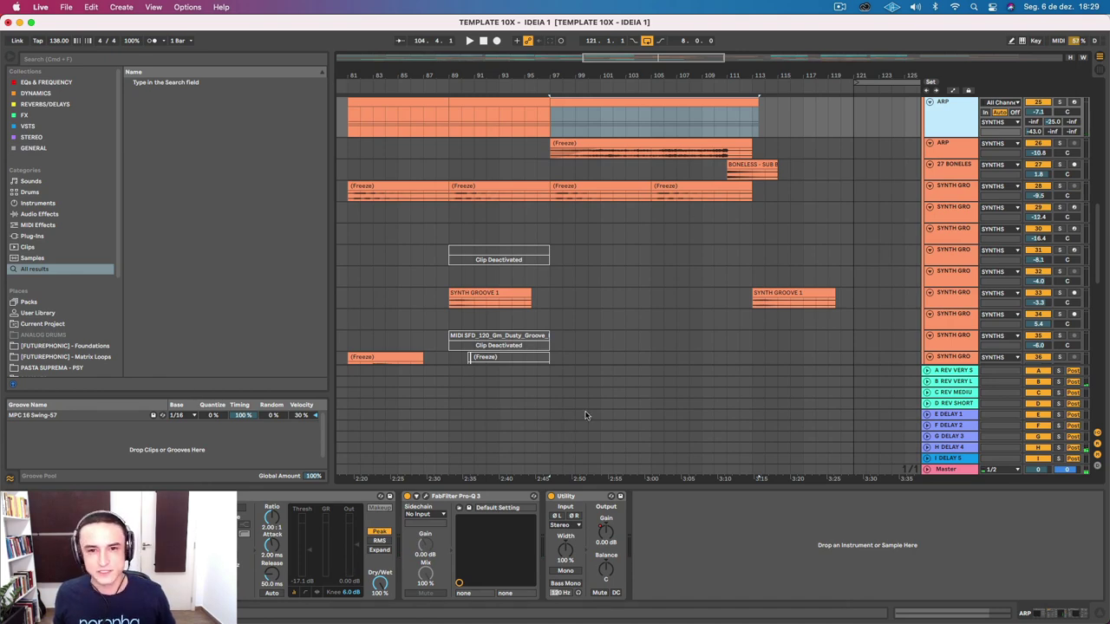
key(super+alt+p)
drag(577, 233, 401, 32)
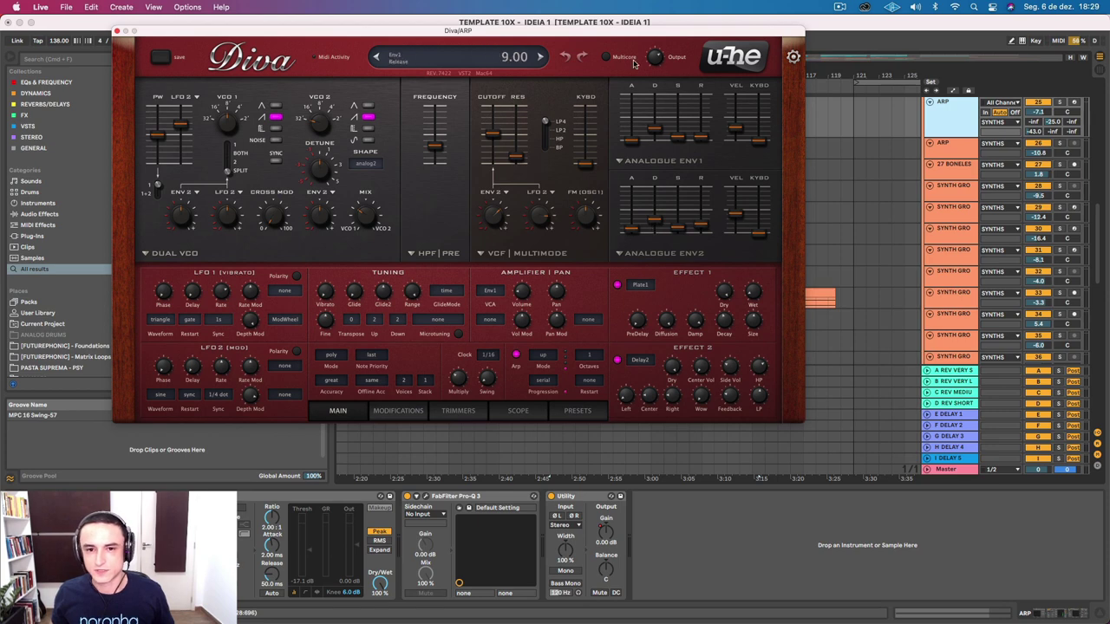
click(118, 31)
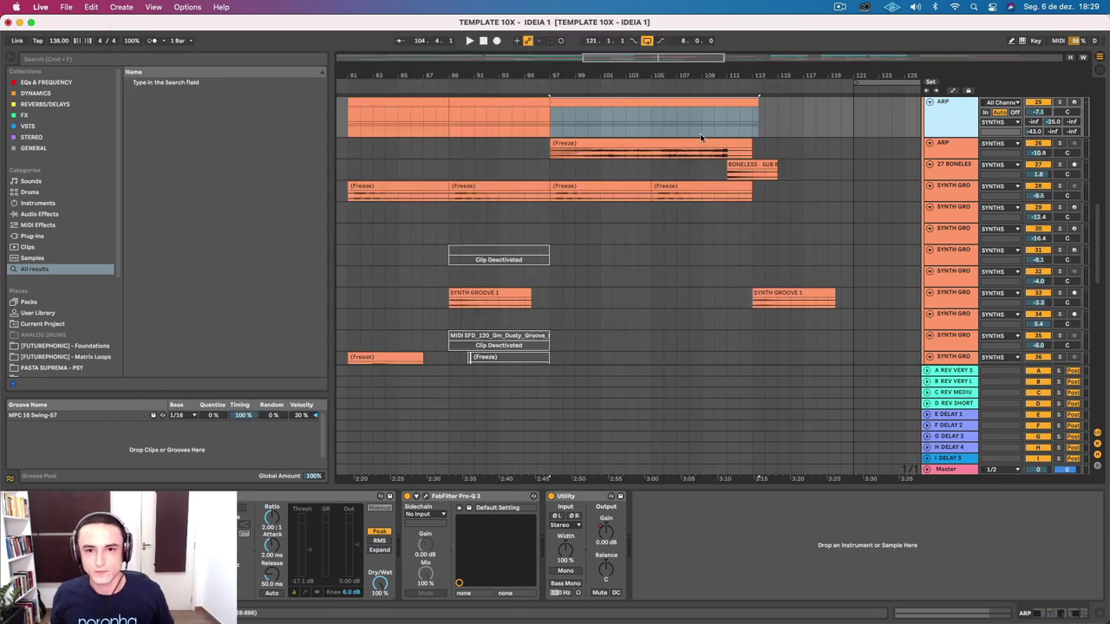
Audition ARP track 25 in solo from bar 97 and play all tracks together from around bar 112.
click(616, 101)
click(1060, 102)
key(space)
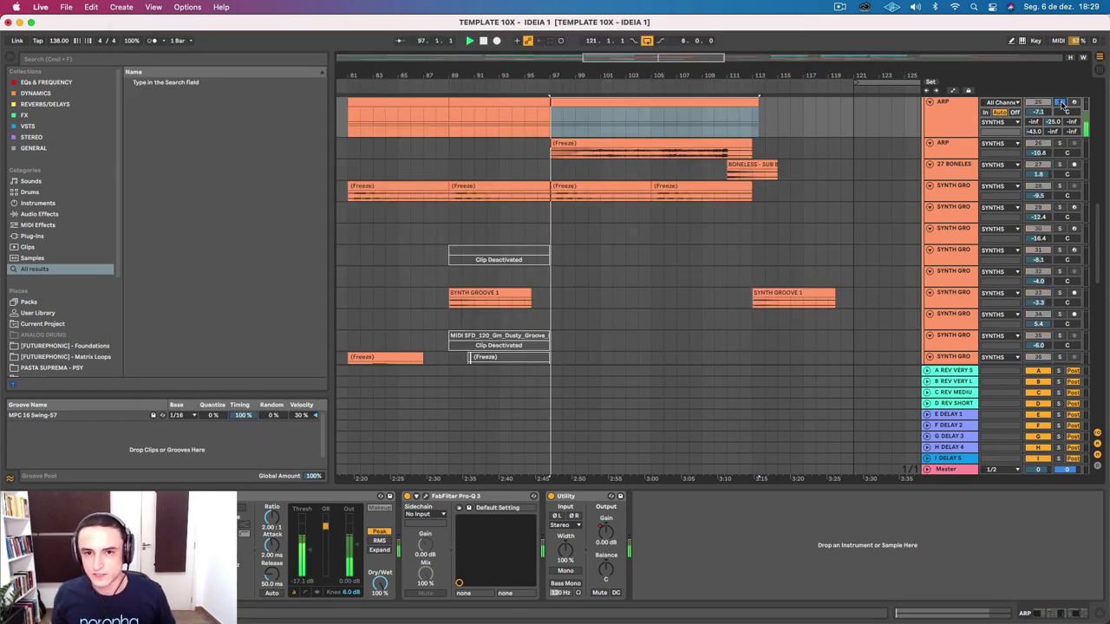
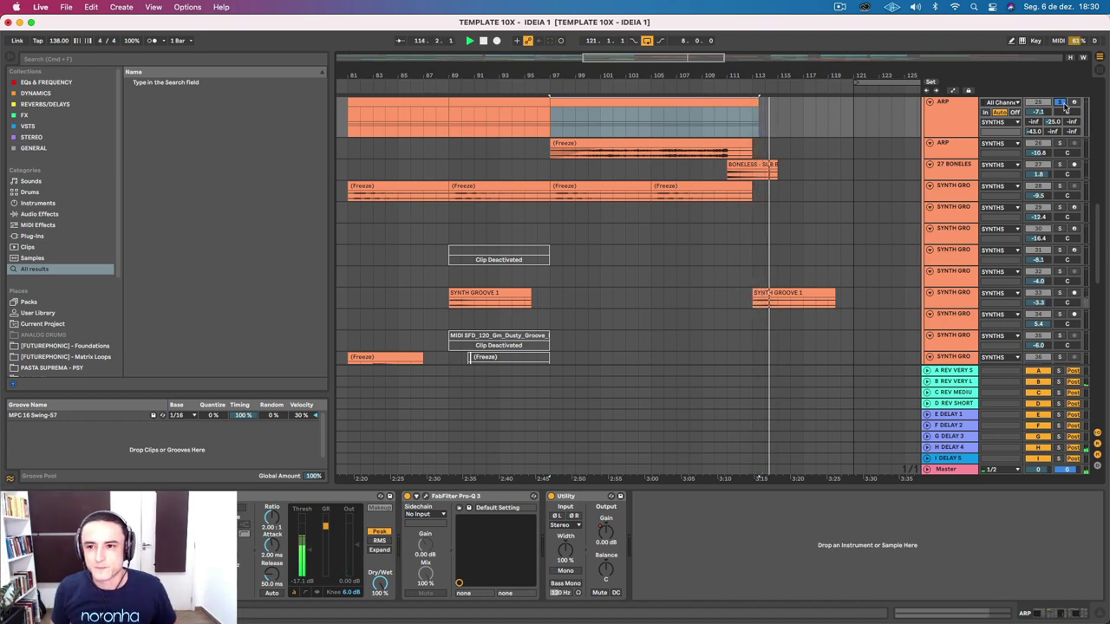
click(744, 90)
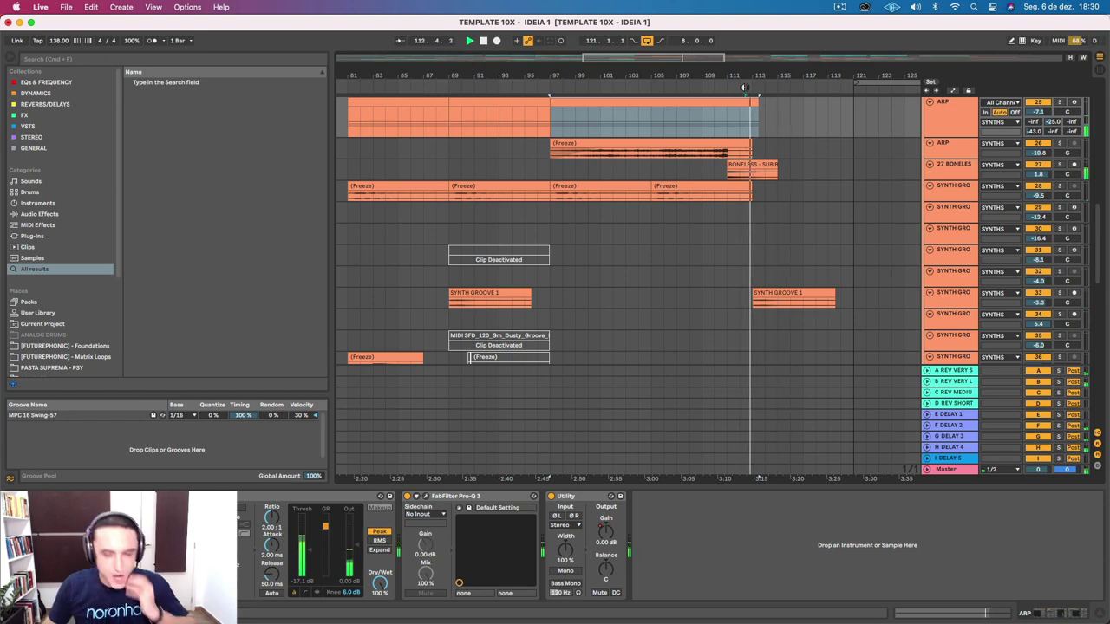
click(743, 88)
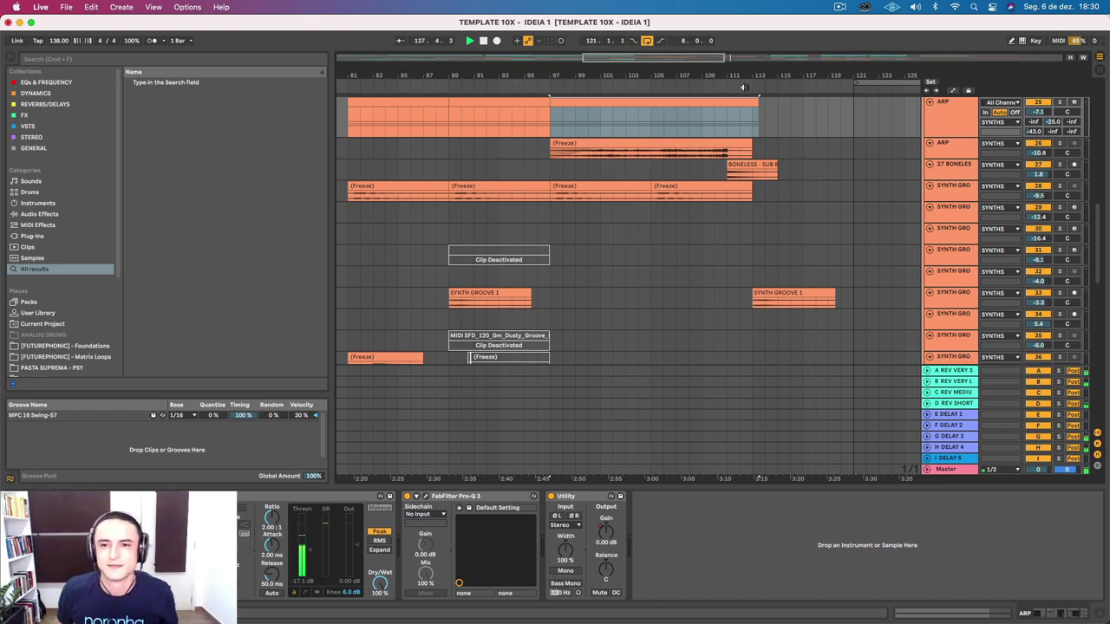
Examine the drum, lead and SYNTH GROOVE clips from about bar 113 to bar 157 during playback.
scroll(713, 127, up, 10)
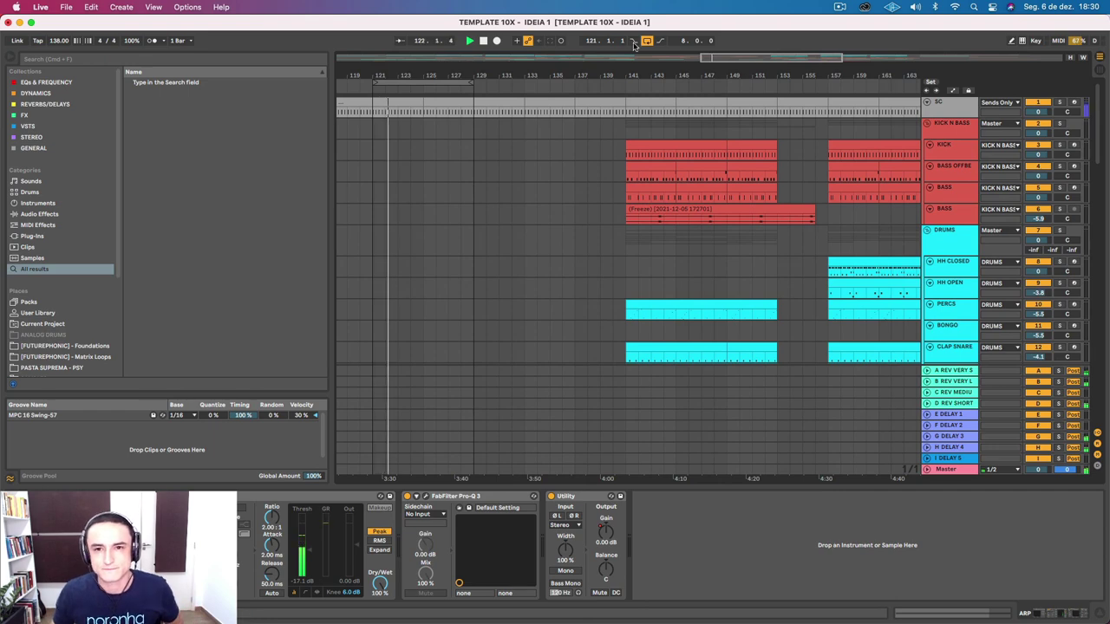
scroll(483, 156, down, 10)
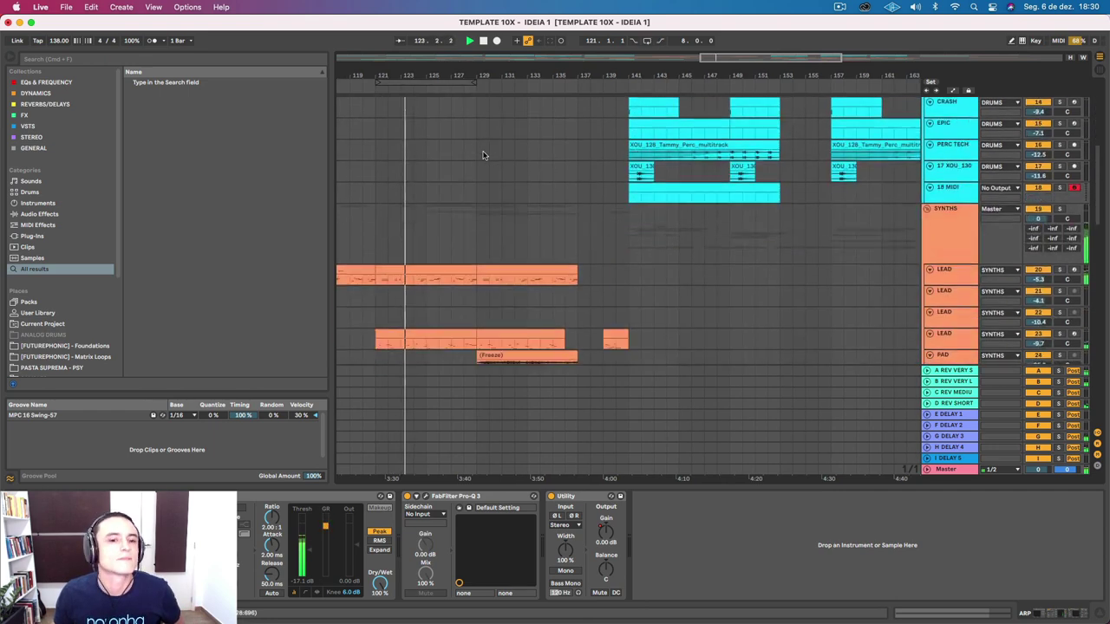
scroll(484, 155, up, 10)
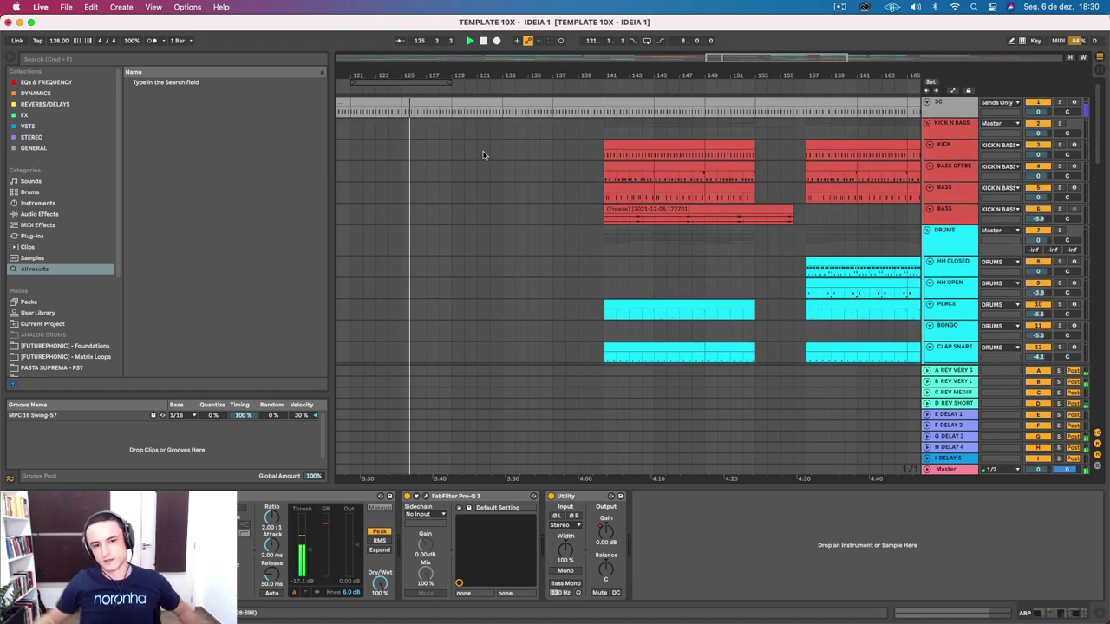
scroll(484, 156, left, 10)
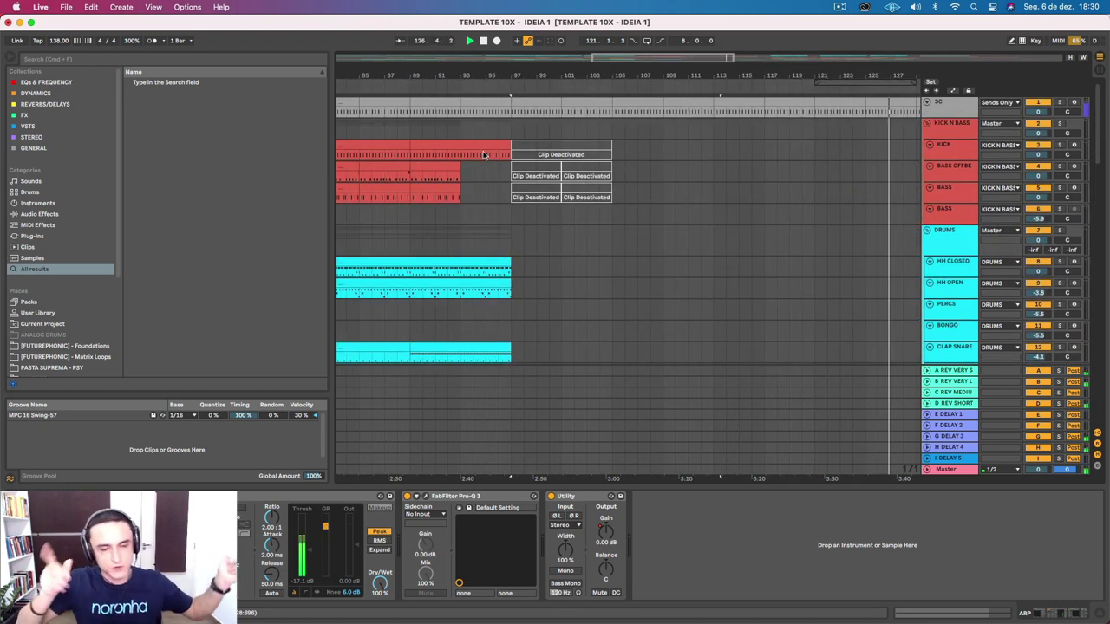
scroll(484, 155, right, 7)
scroll(520, 210, down, 15)
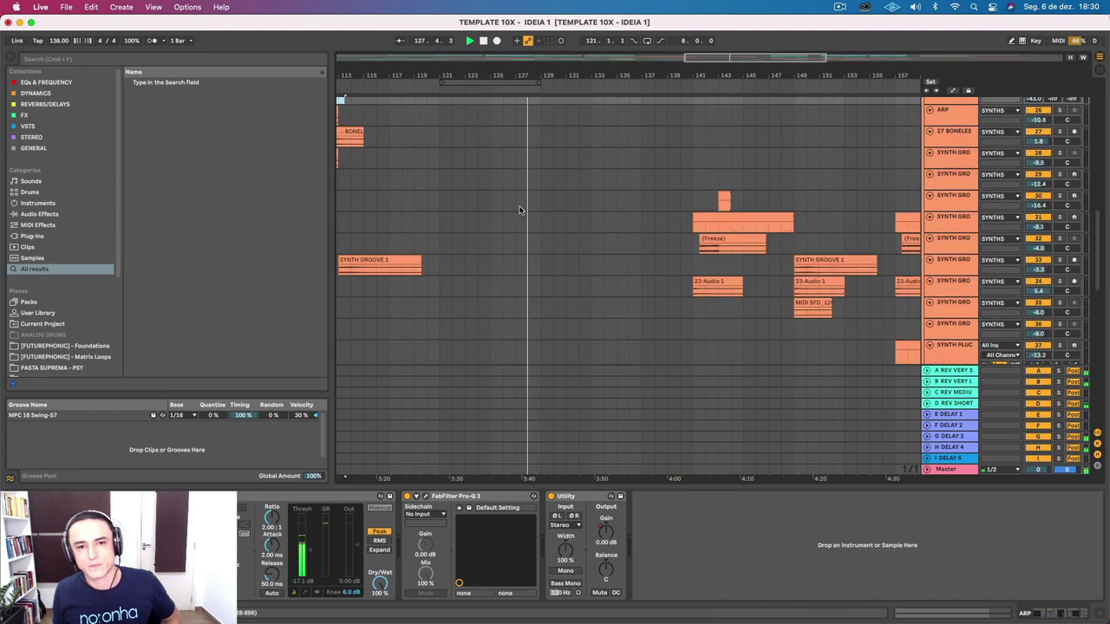
scroll(520, 210, up, 15)
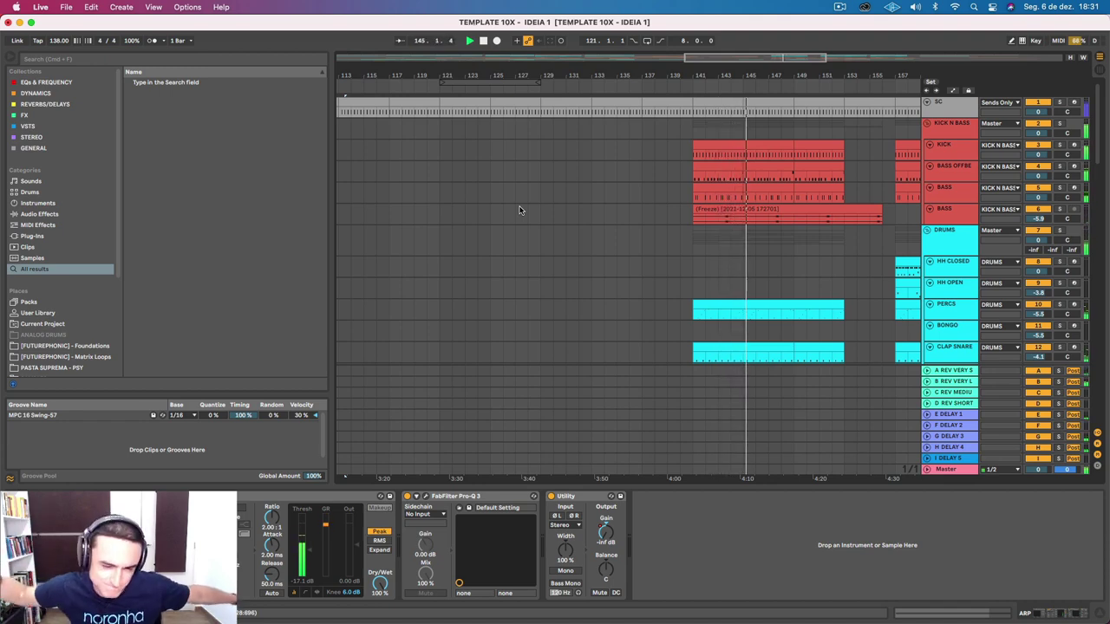
Examine the kick, bass, drum, synth and FX clips from bar 141 on, including the audio sample tracks below the FX group.
scroll(548, 231, right, 5)
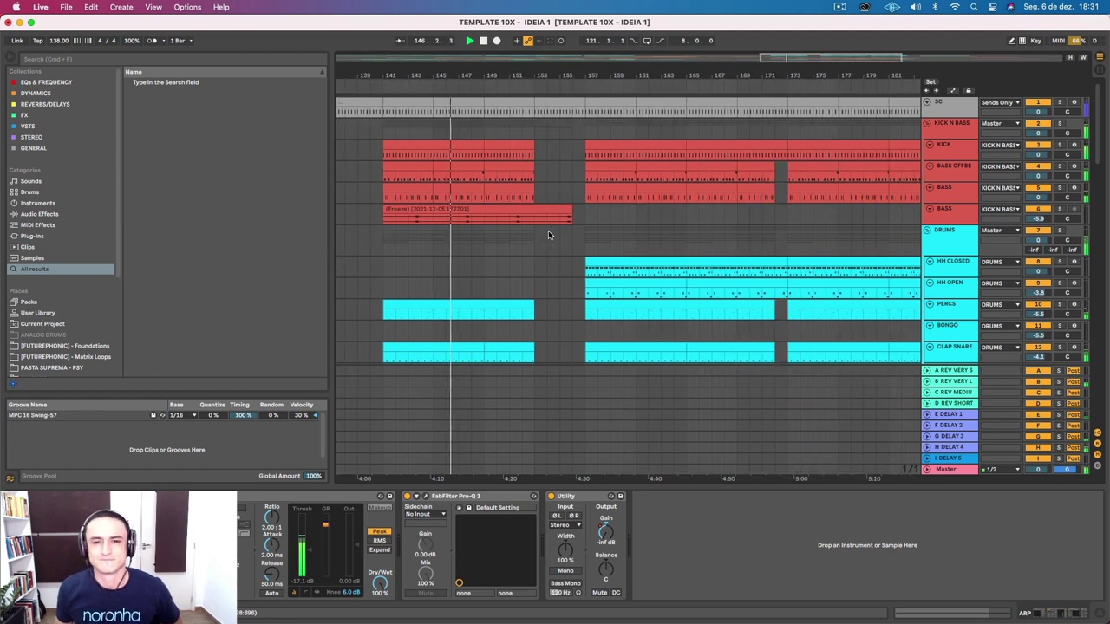
scroll(529, 229, down, 5)
scroll(529, 231, down, 4)
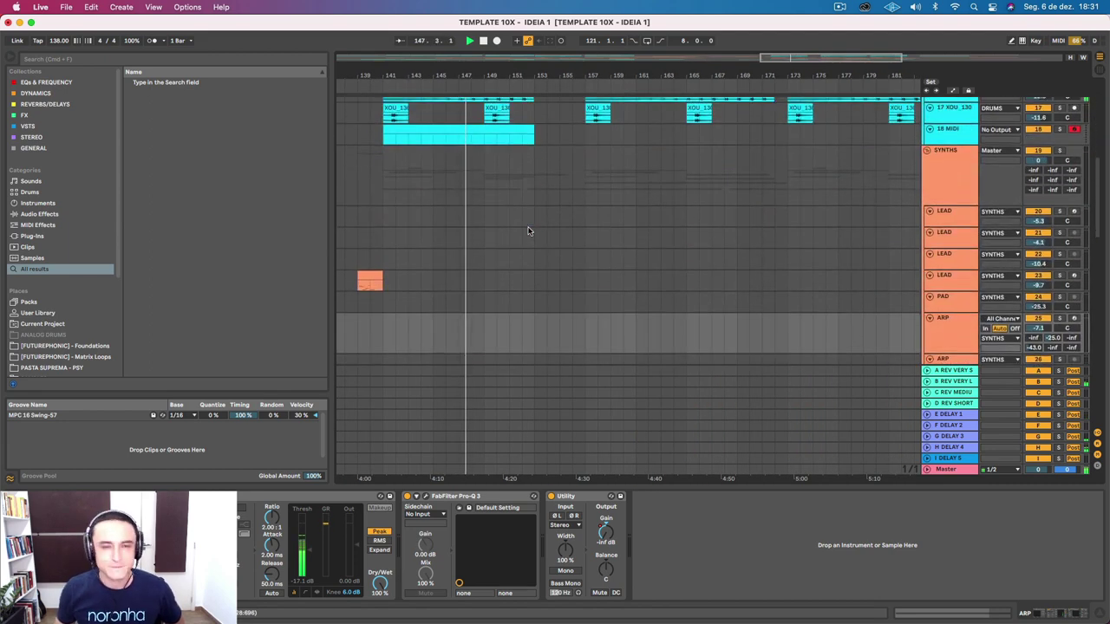
scroll(529, 231, up, 10)
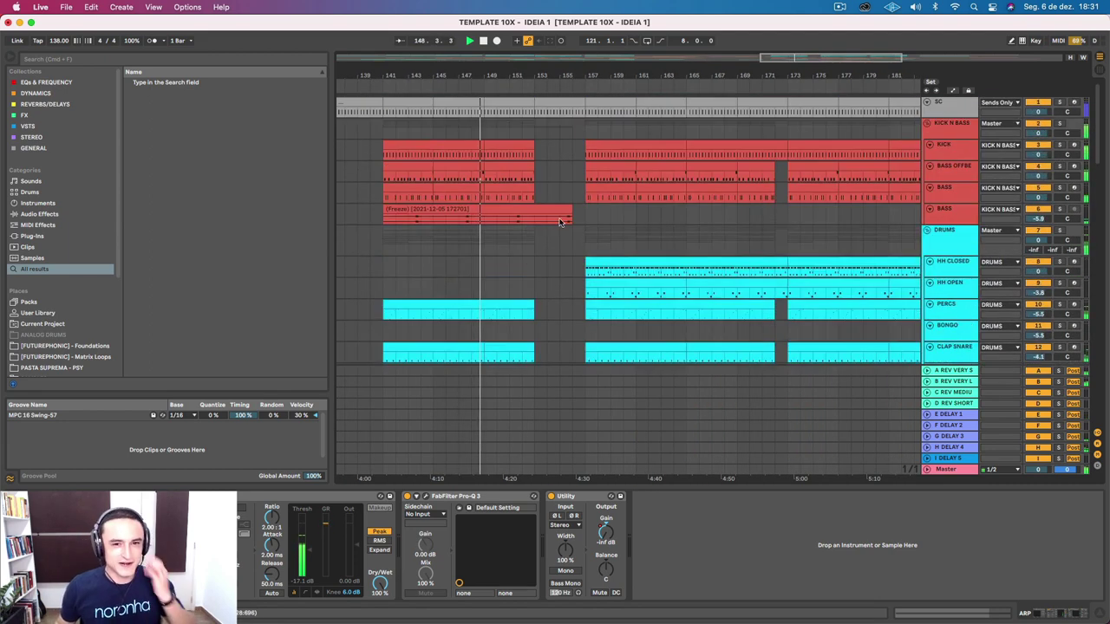
scroll(540, 200, down, 3)
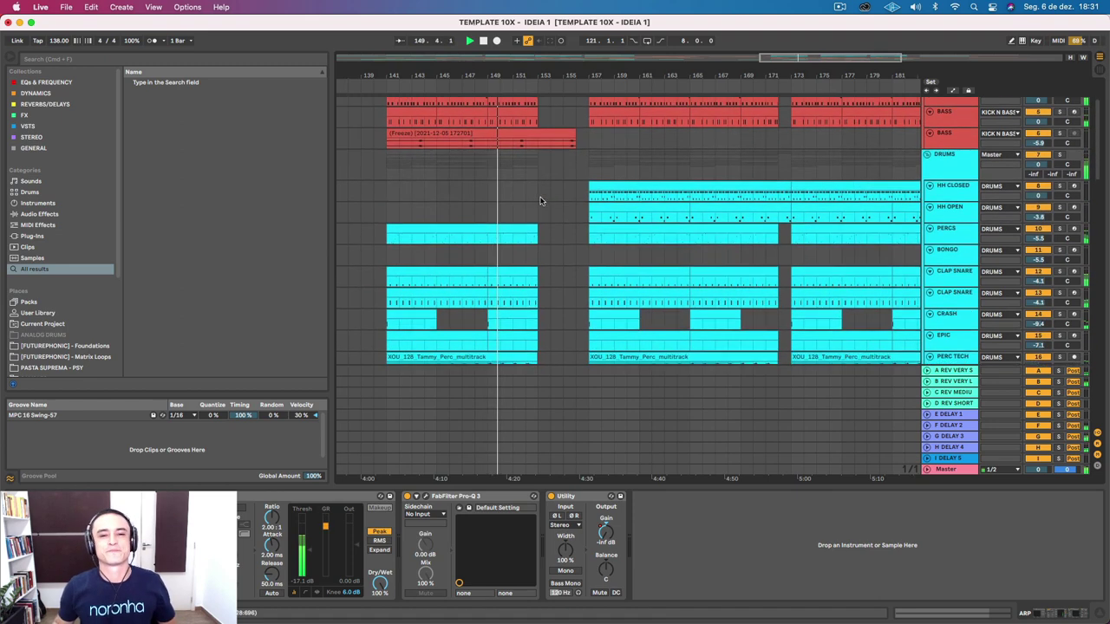
scroll(540, 201, up, 3)
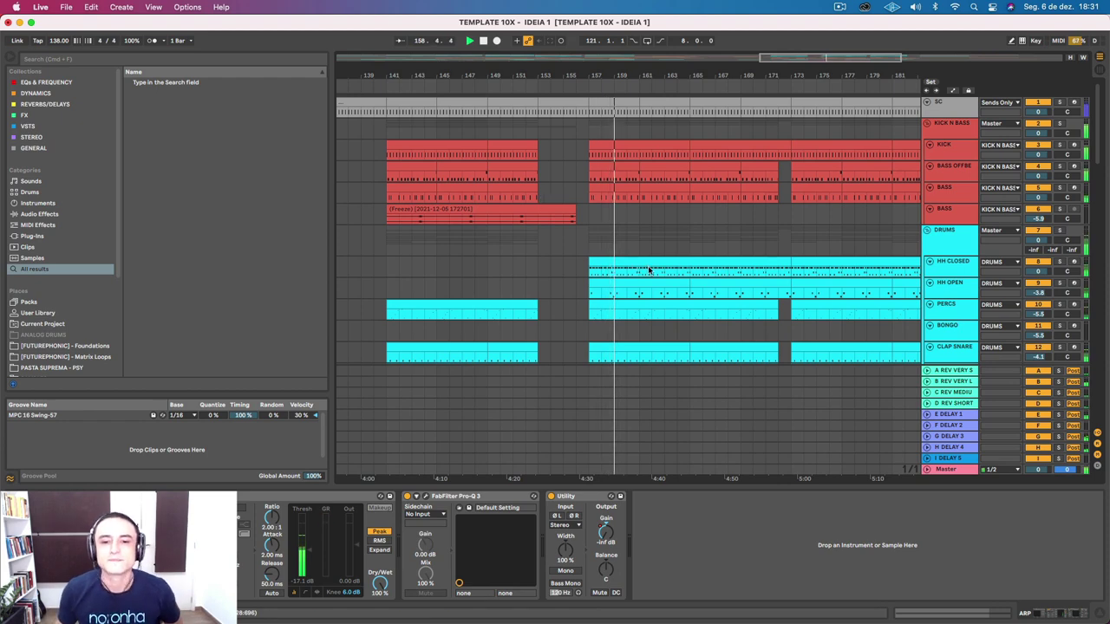
scroll(658, 257, down, 10)
scroll(658, 257, left, 5)
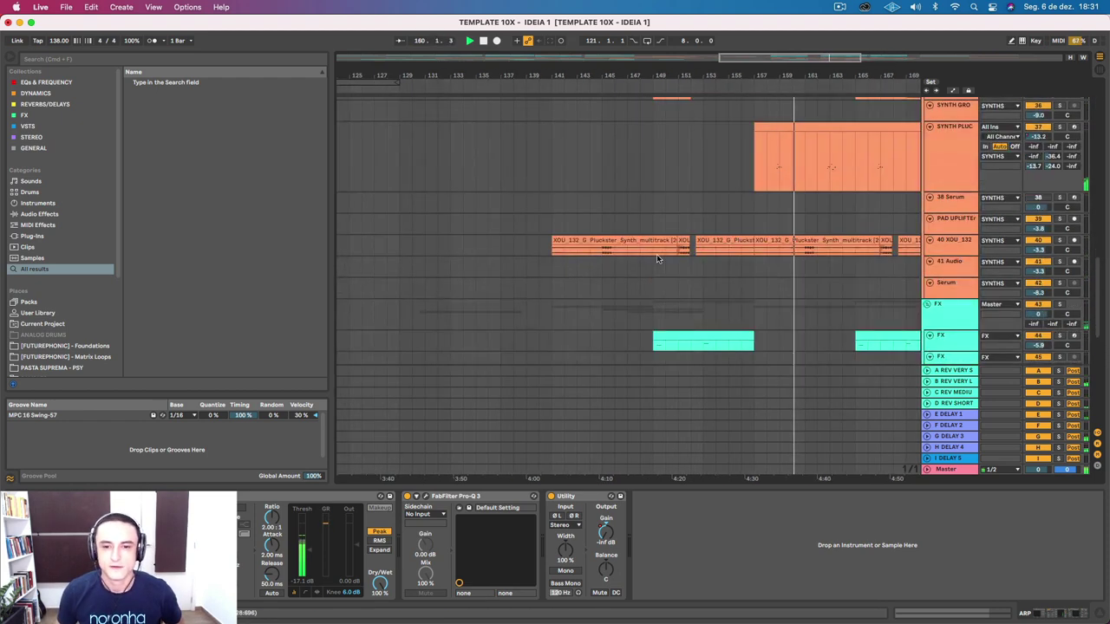
scroll(659, 256, left, 4)
scroll(658, 256, left, 3)
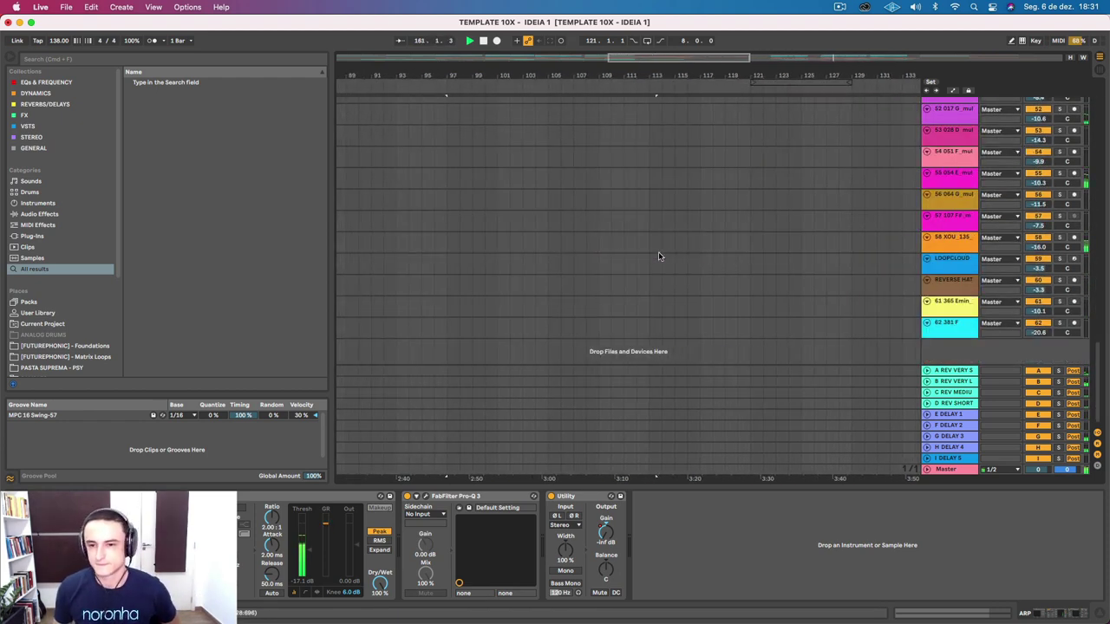
scroll(658, 256, right, 10)
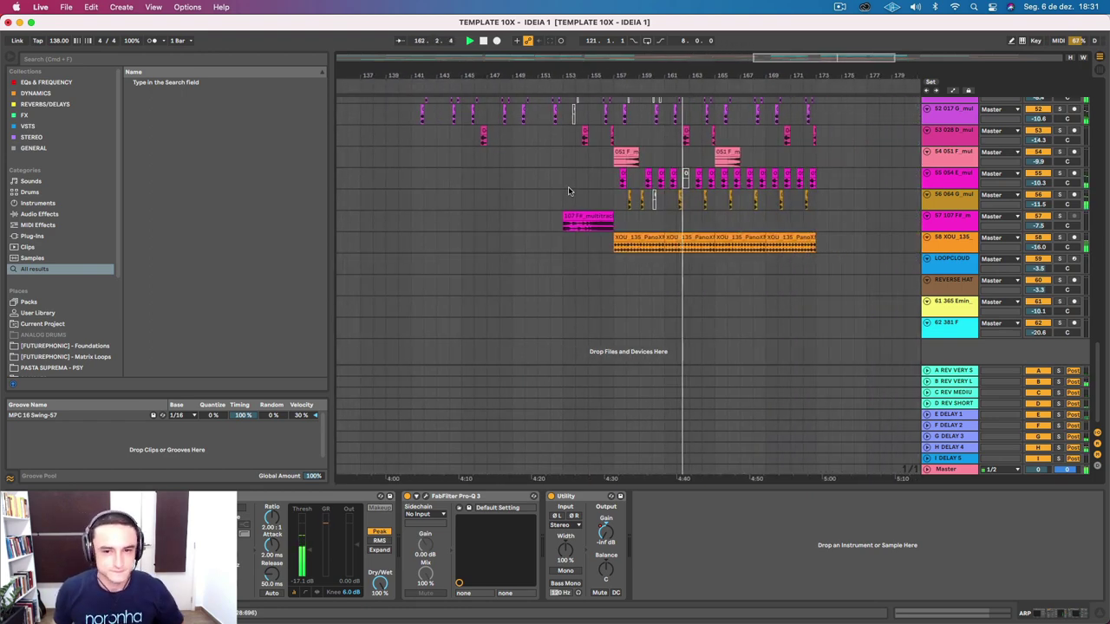
Select the XOU_135 PanoXMas Hats clip at bar 157 and audition track 58 in solo.
click(642, 249)
key(space)
click(1059, 240)
key(space)
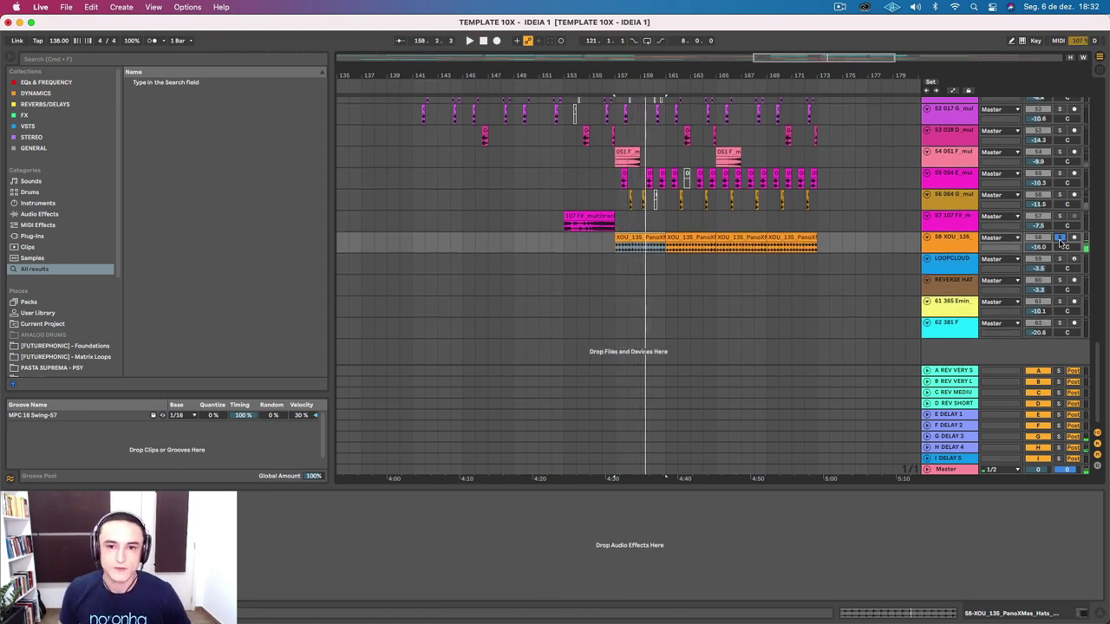
Audition track 51 in solo from its short clips near bars 156 and 148, with the timeline enlarged.
scroll(602, 220, up, 4)
scroll(602, 220, up, 1)
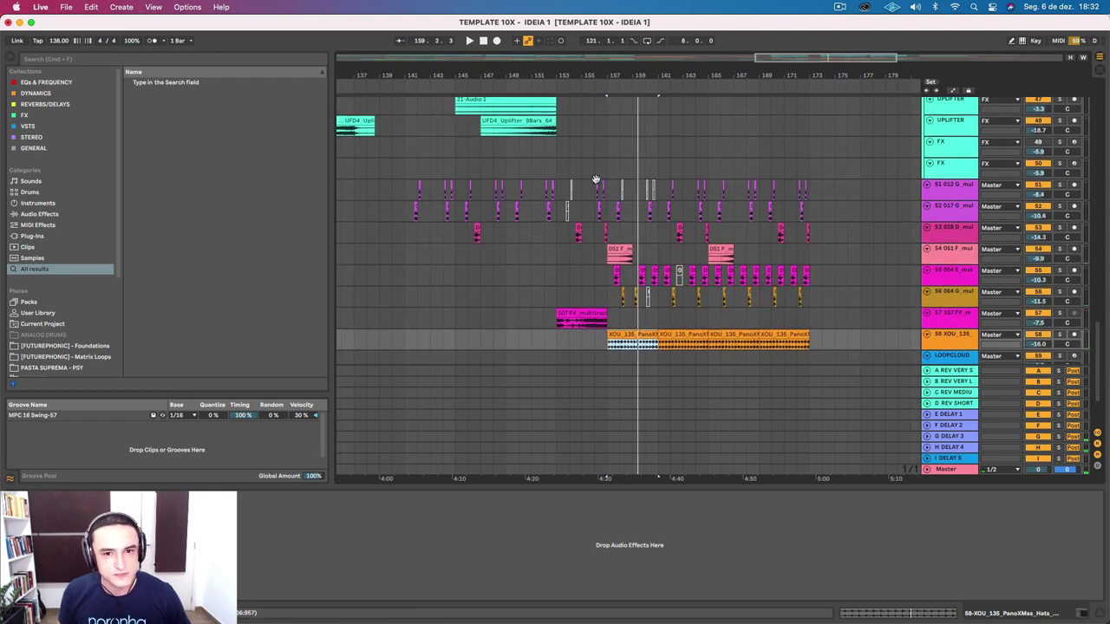
drag(566, 76, 678, 196)
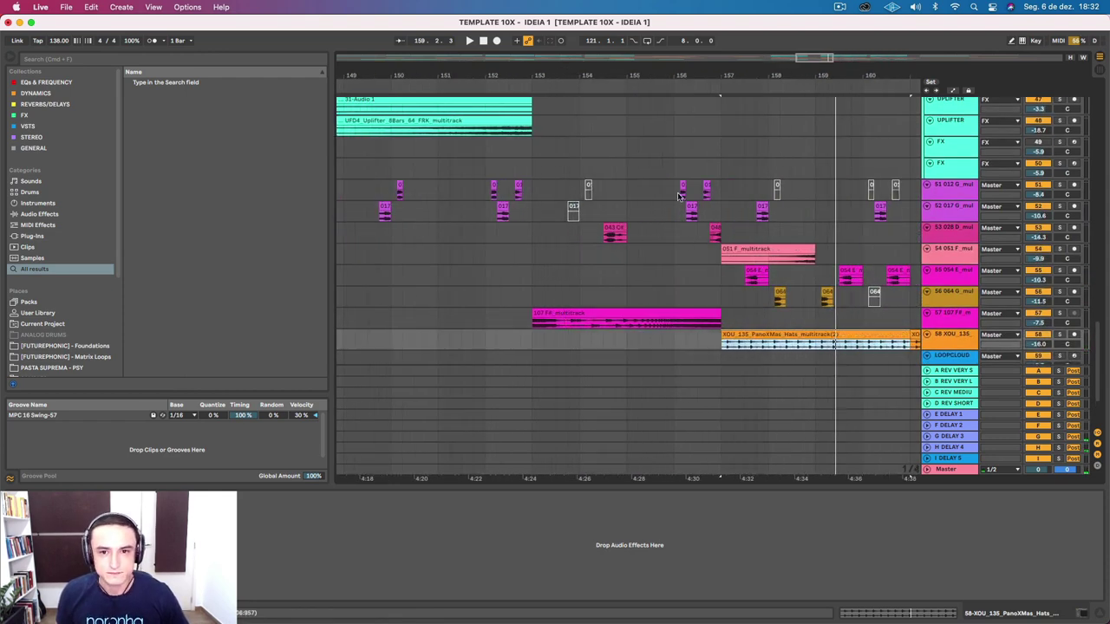
click(1061, 186)
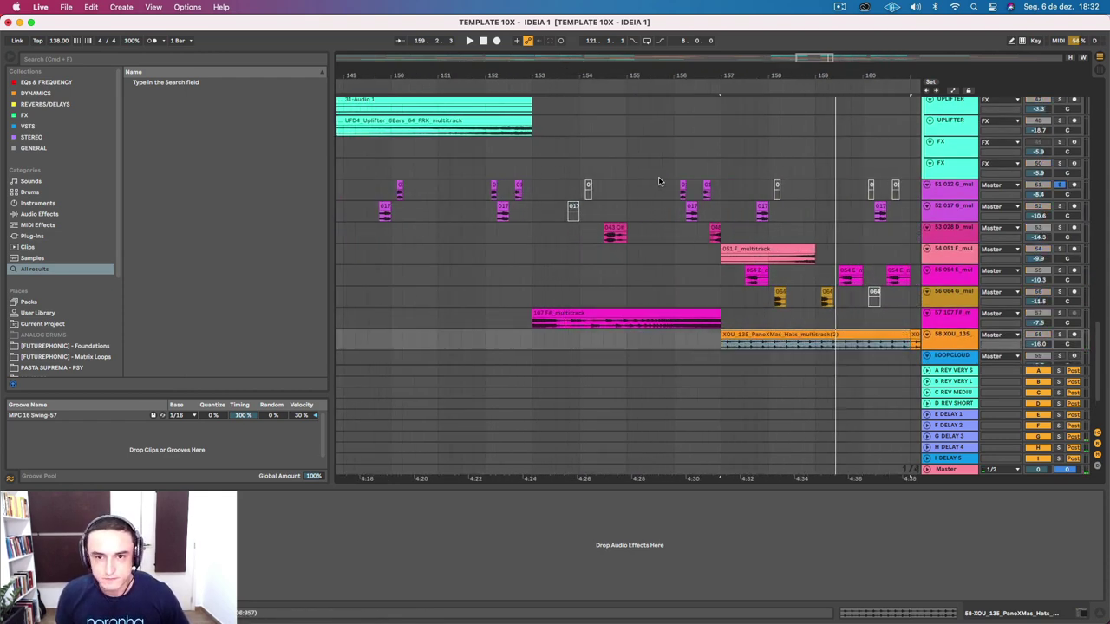
click(673, 185)
key(space)
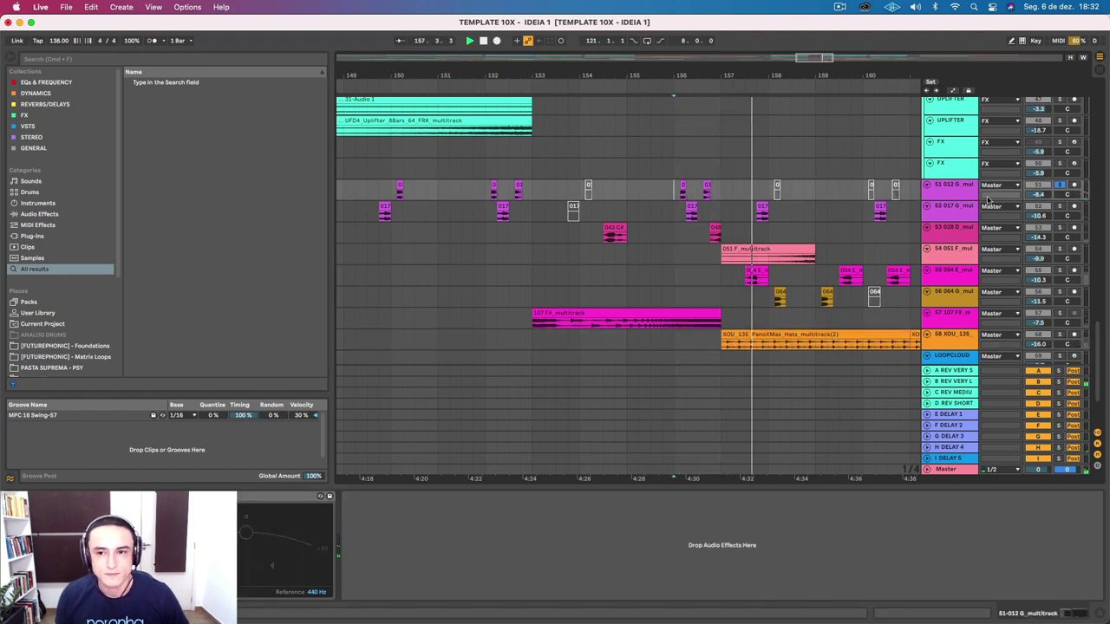
scroll(803, 182, left, 5)
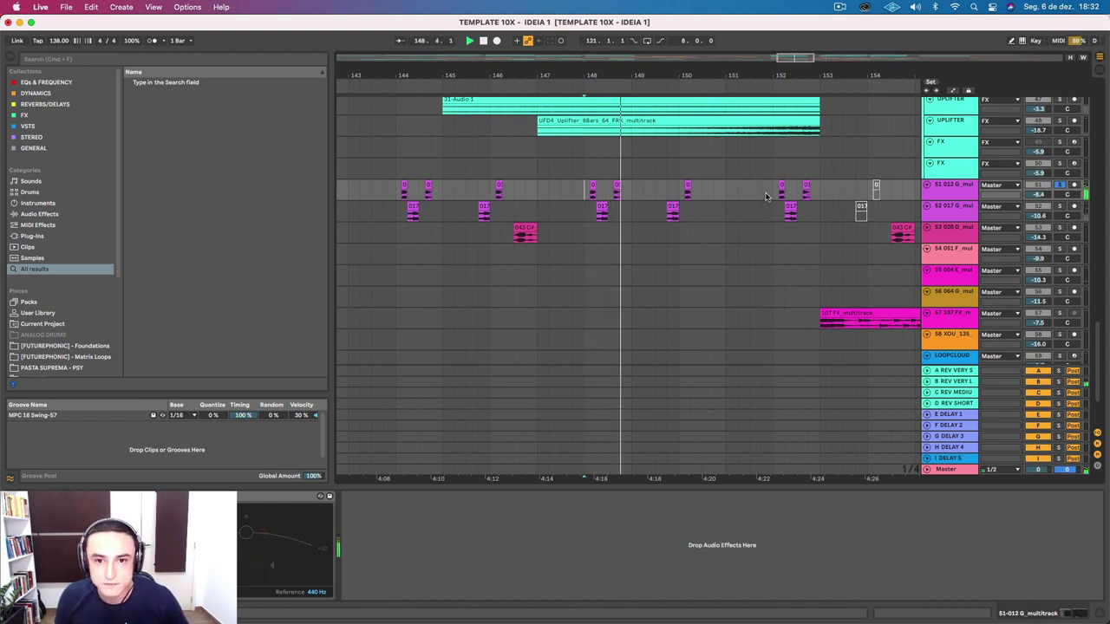
Select the short clip at about bar 148 on track 52 and audition that track in solo.
click(602, 210)
key(space)
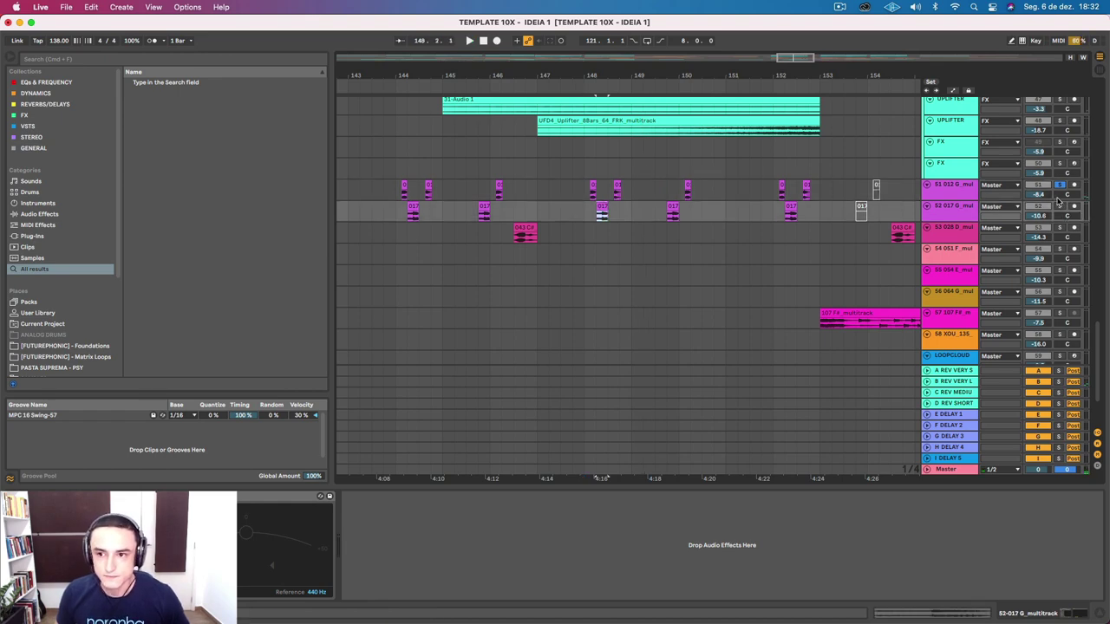
click(954, 211)
key(space)
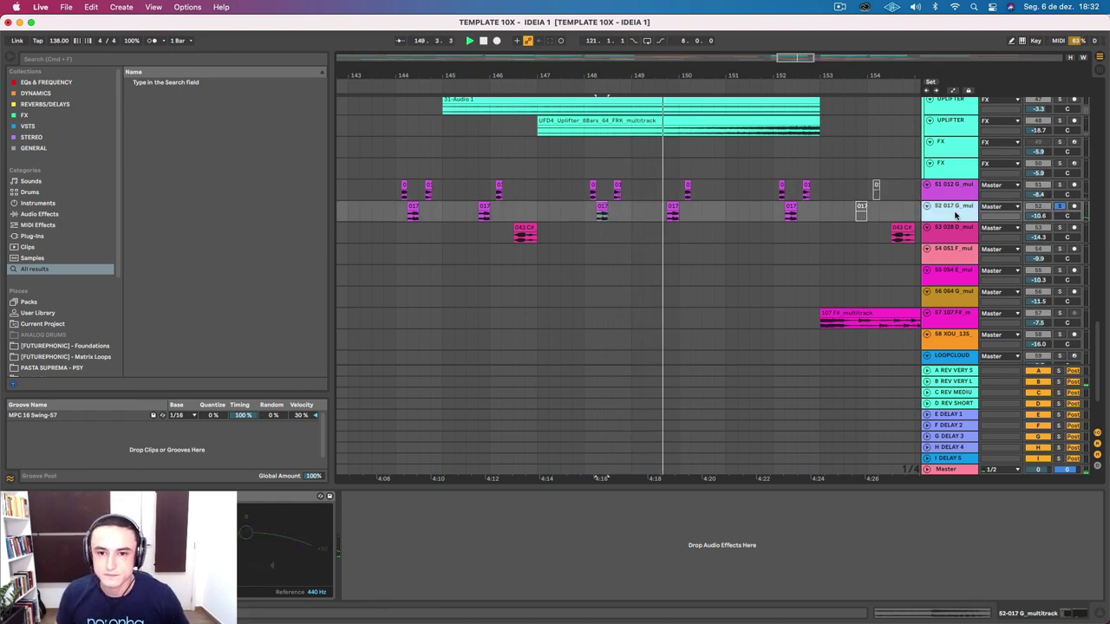
Select the short clip near bar 146 on track 53 and audition that track in solo.
click(524, 233)
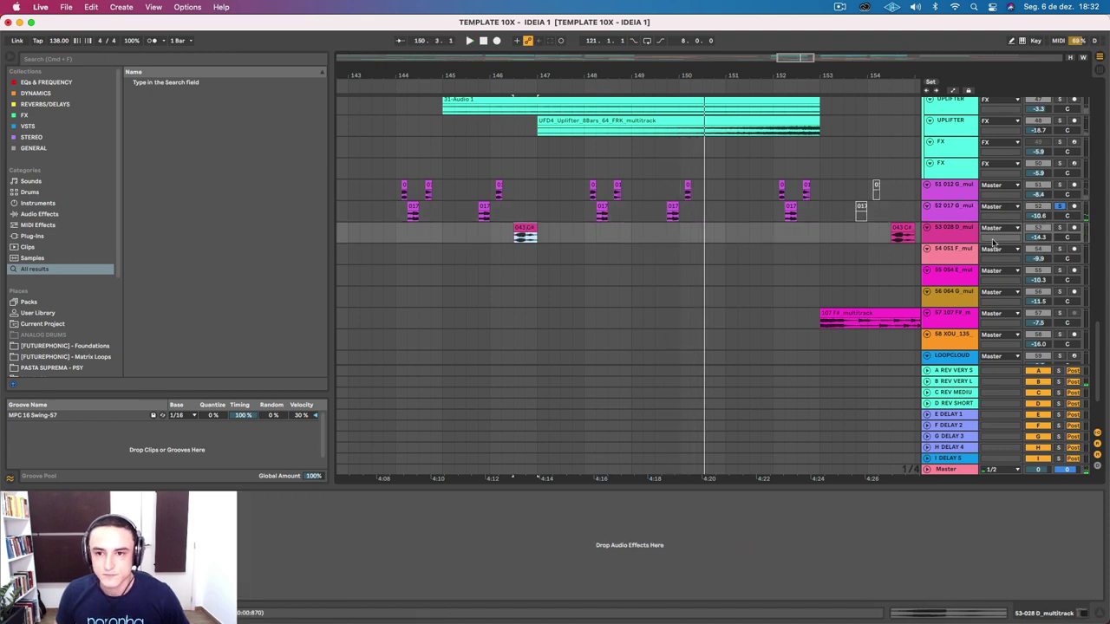
click(1059, 227)
key(space)
key(space)
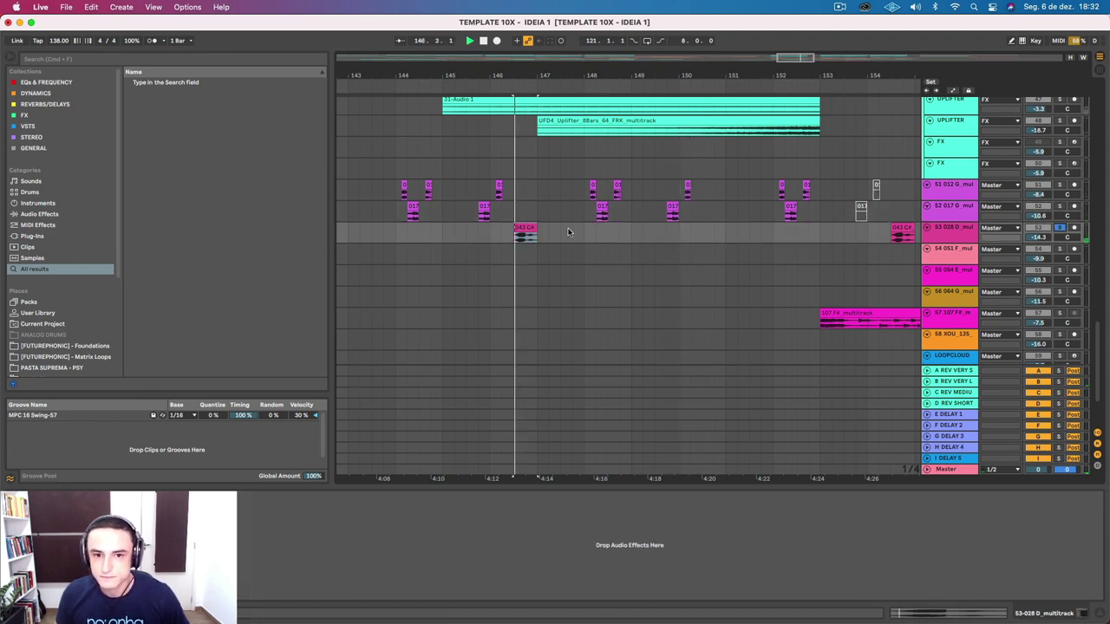
Select the 107 F#_multitrack clip at bar 153 and audition track 57 in solo.
click(869, 315)
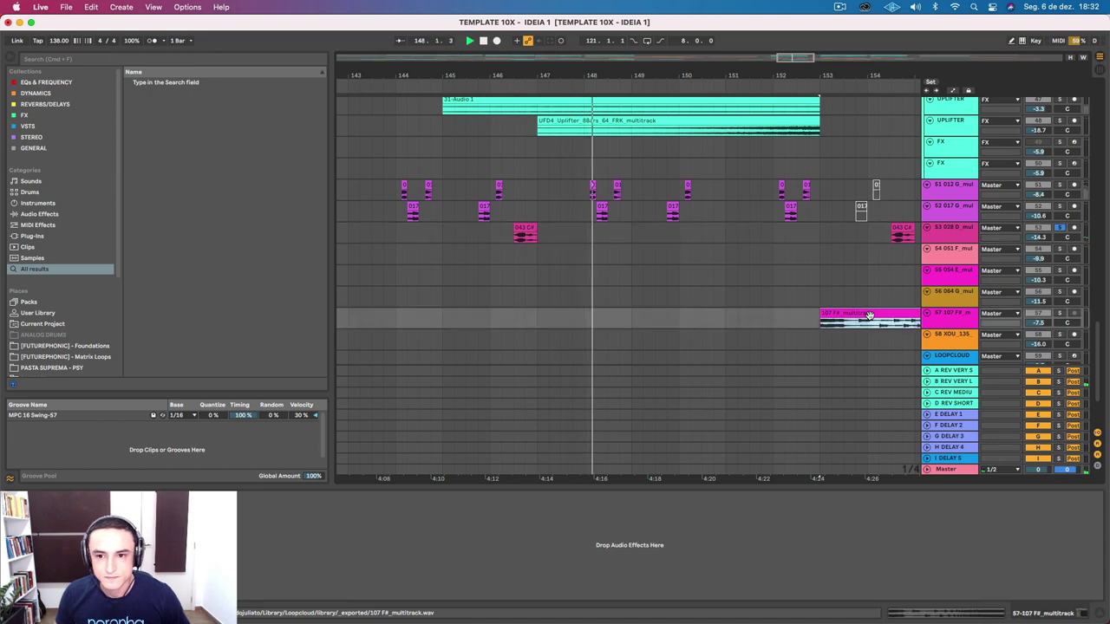
scroll(869, 316, right, 3)
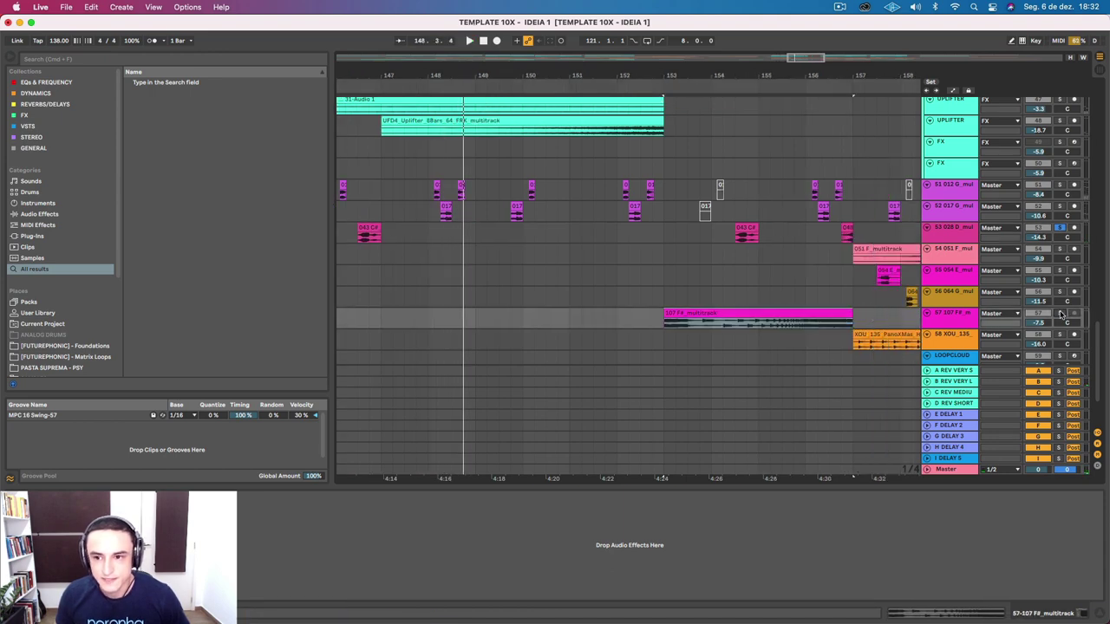
key(space)
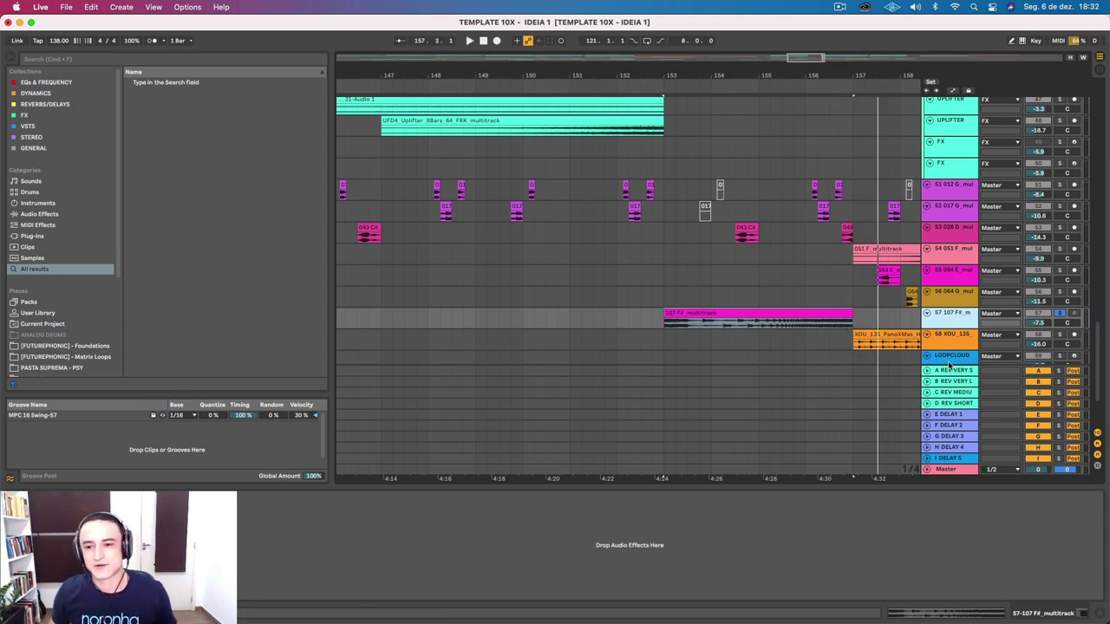
Open the Loopcloud app from the LOOPCLOUD track and preview sample 412 G.wav from the library.
click(952, 357)
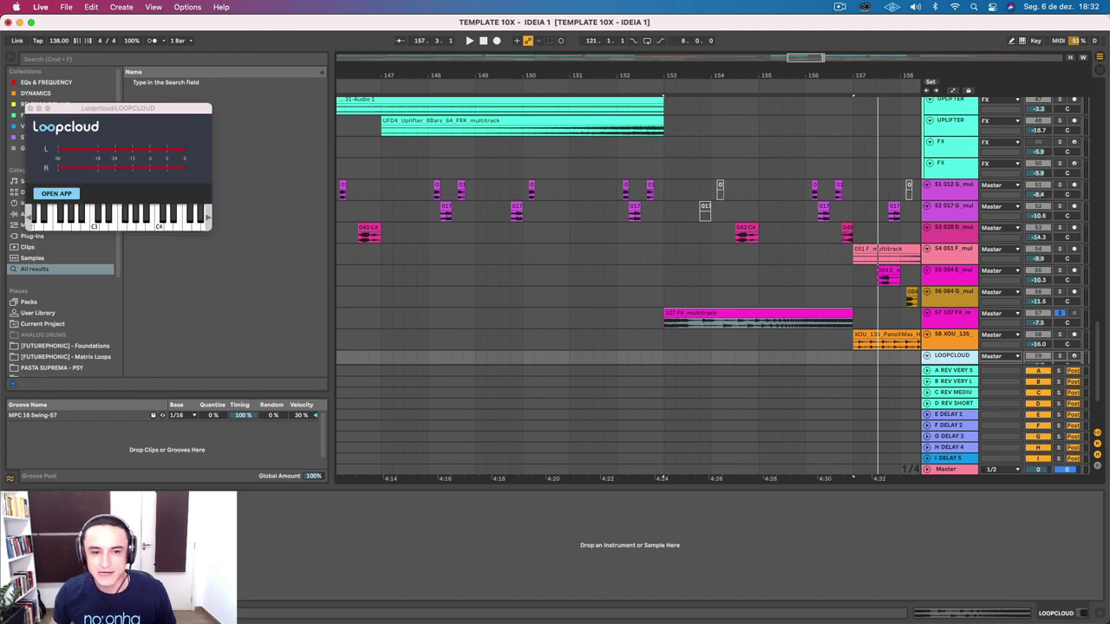
click(56, 193)
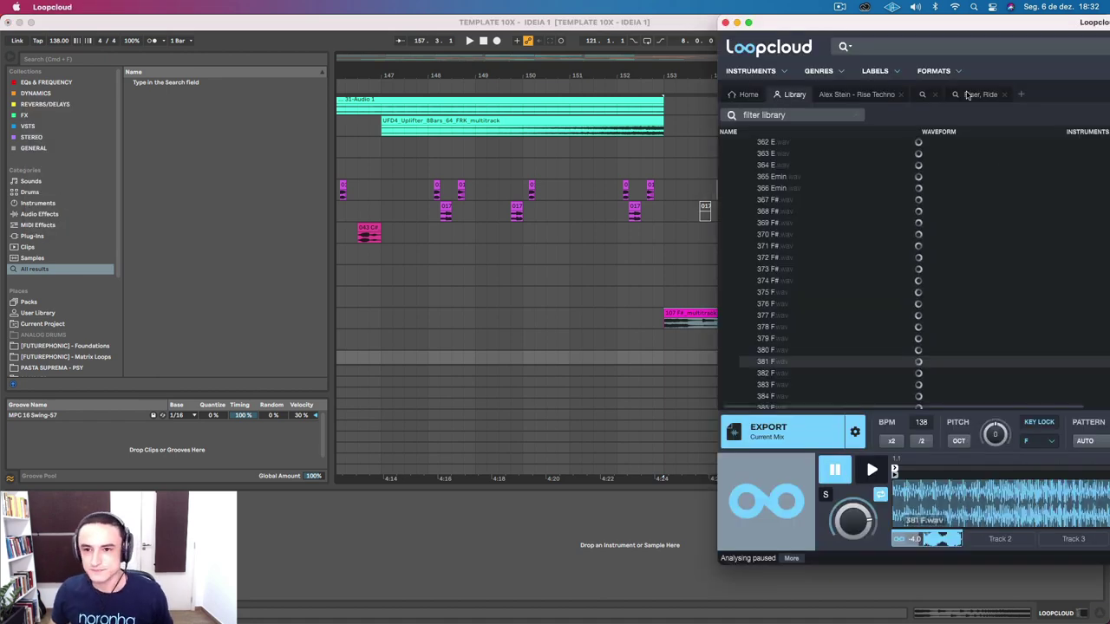
drag(853, 19, 463, 11)
scroll(413, 339, down, 10)
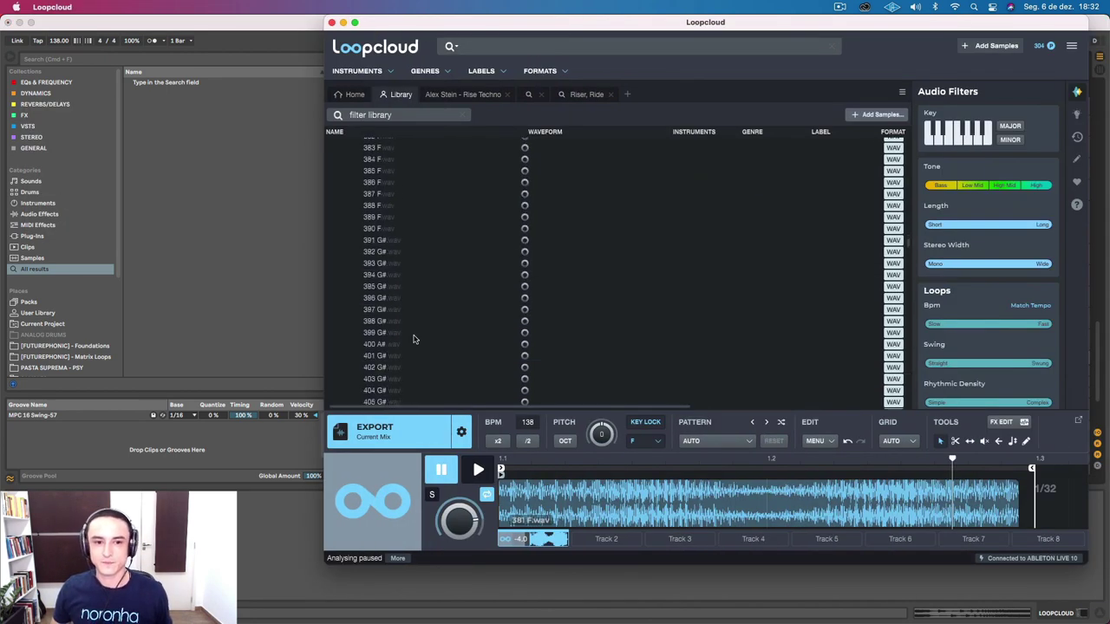
click(403, 259)
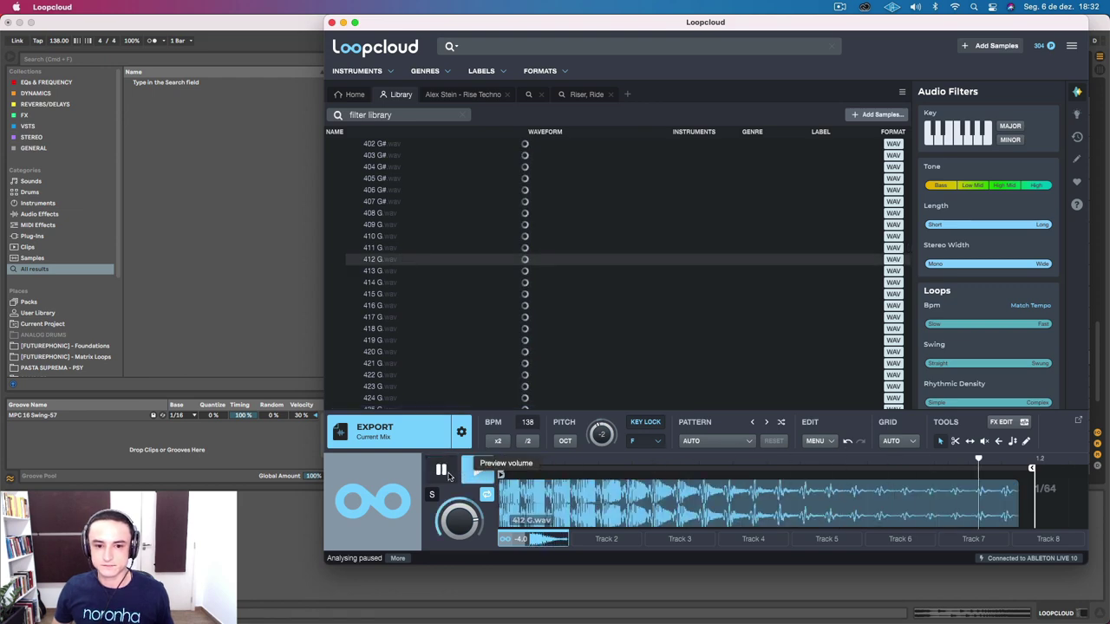
click(440, 470)
click(839, 7)
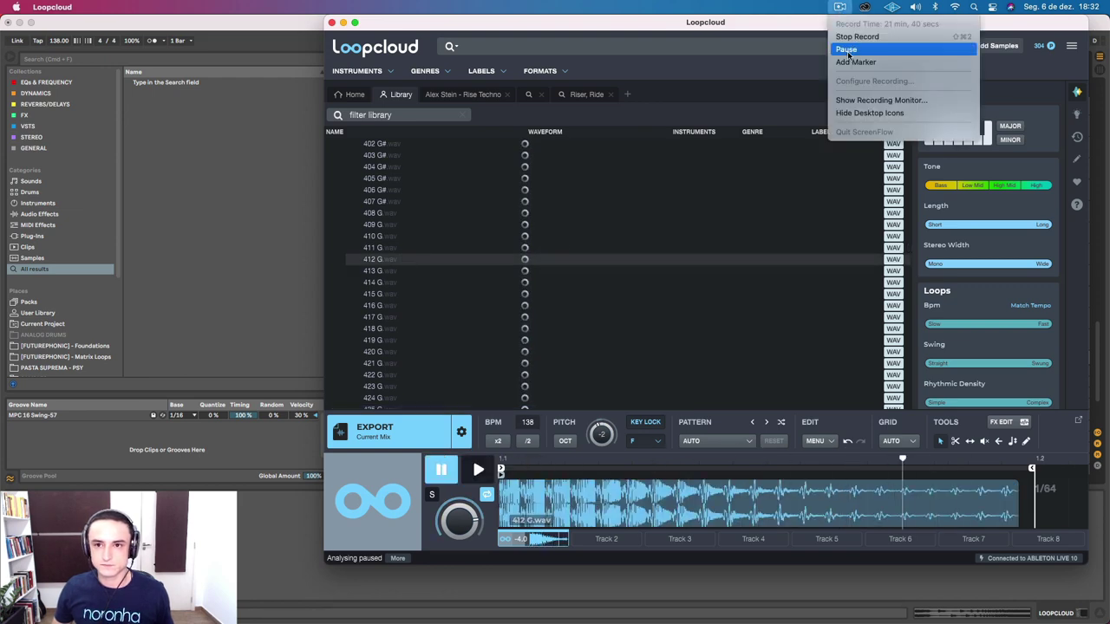
click(847, 50)
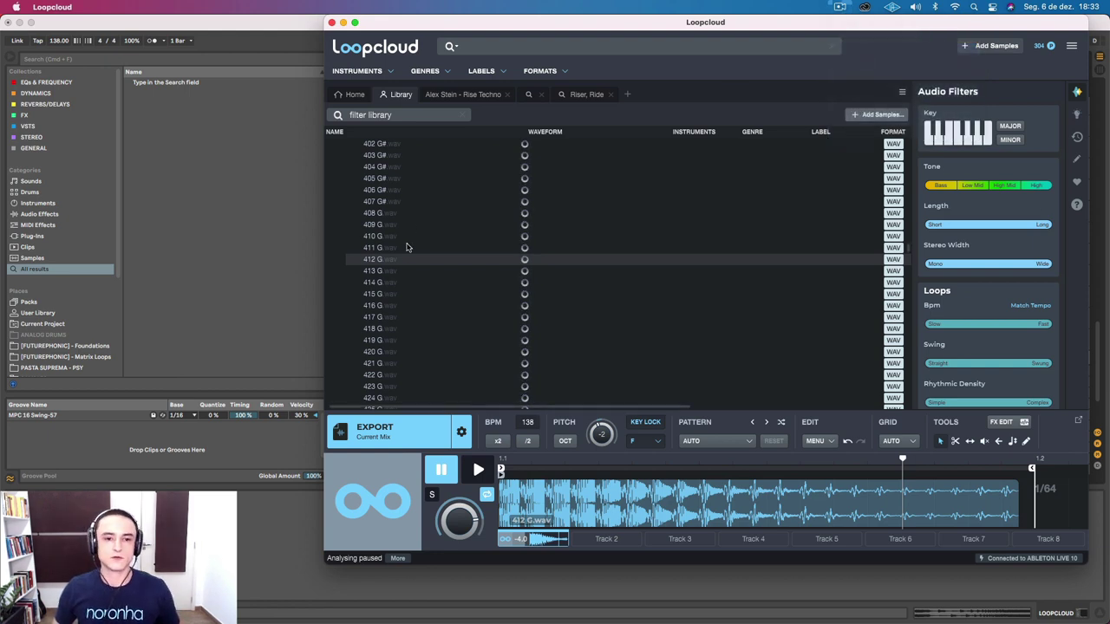
Try to preview library sample 409 G.wav, and solo the LOOPCLOUD track in the Live arrangement.
click(382, 226)
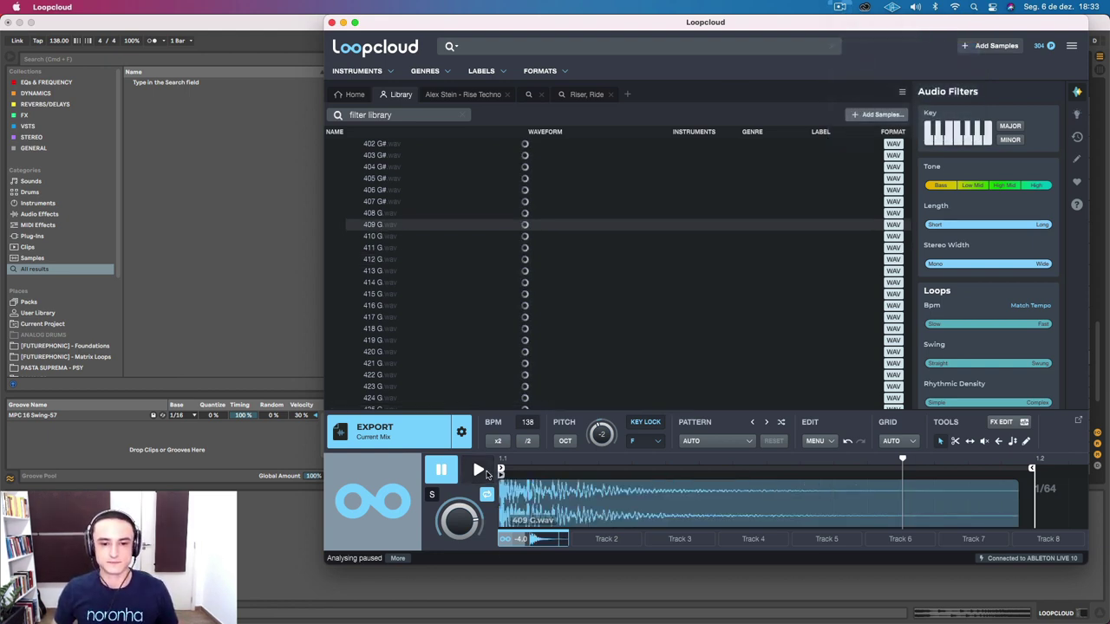
click(482, 472)
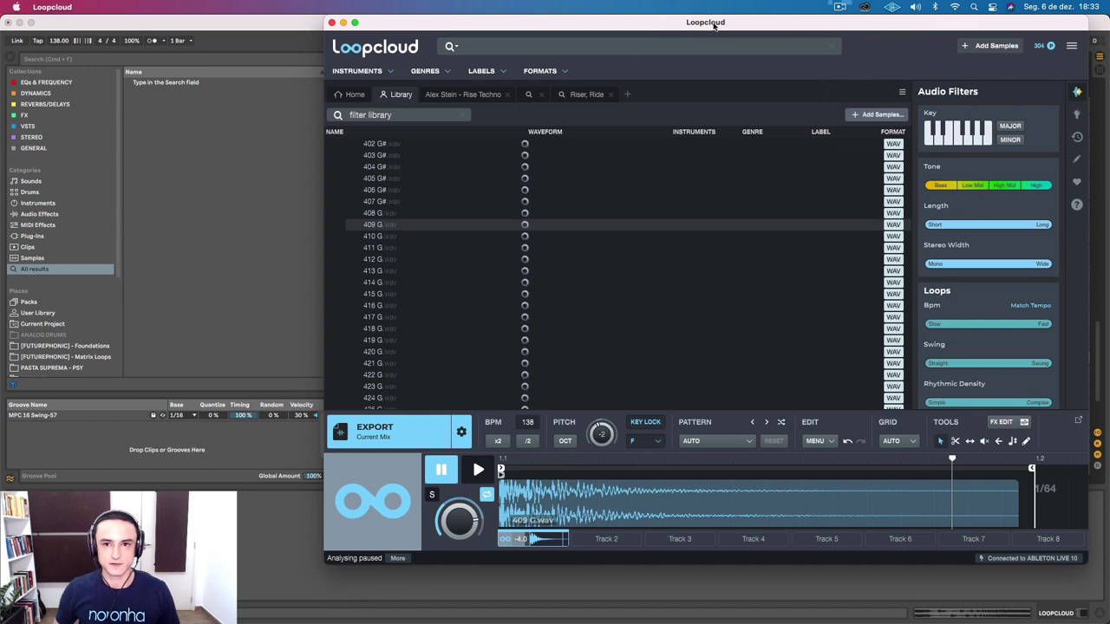
drag(713, 26, 306, 150)
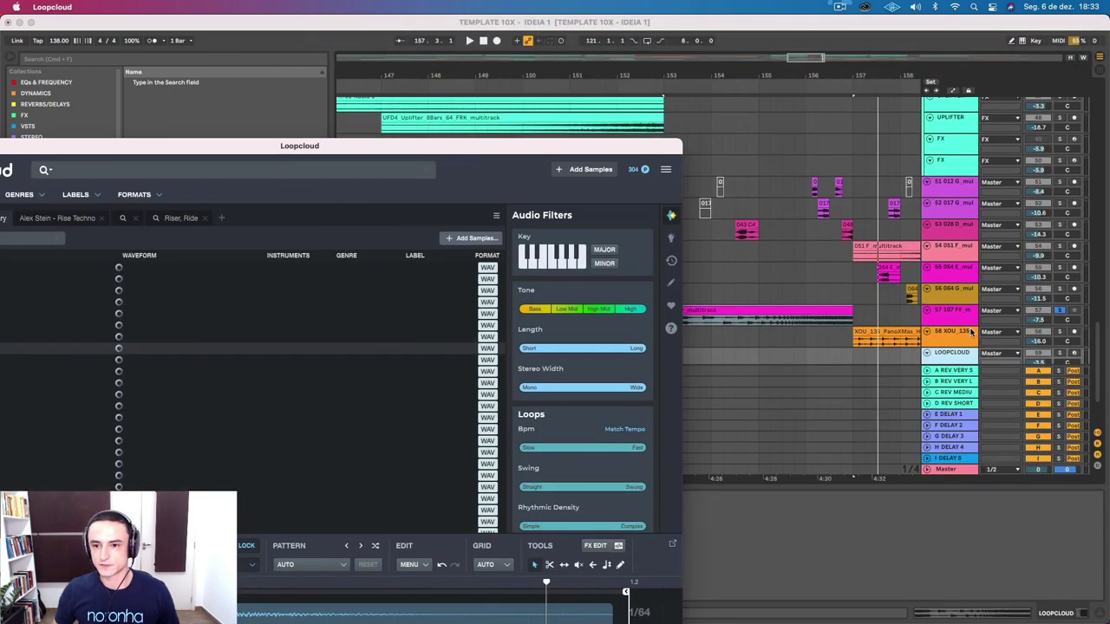
scroll(997, 329, down, 3)
click(1057, 277)
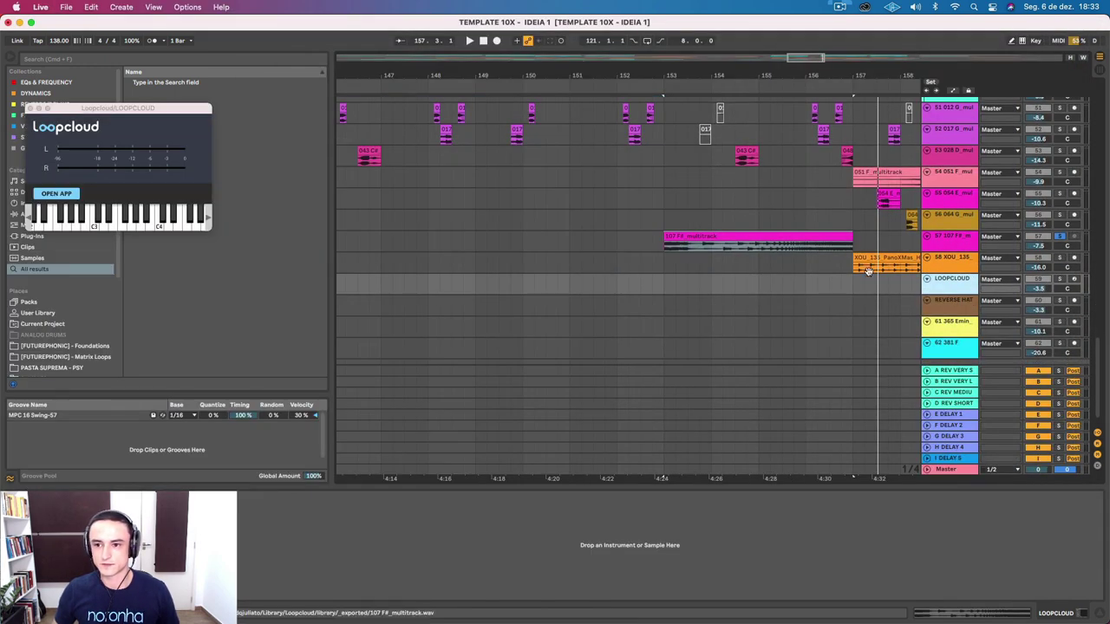
Return to the Loopcloud app and preview library sample 411 G.wav.
click(54, 193)
drag(338, 153, 551, 53)
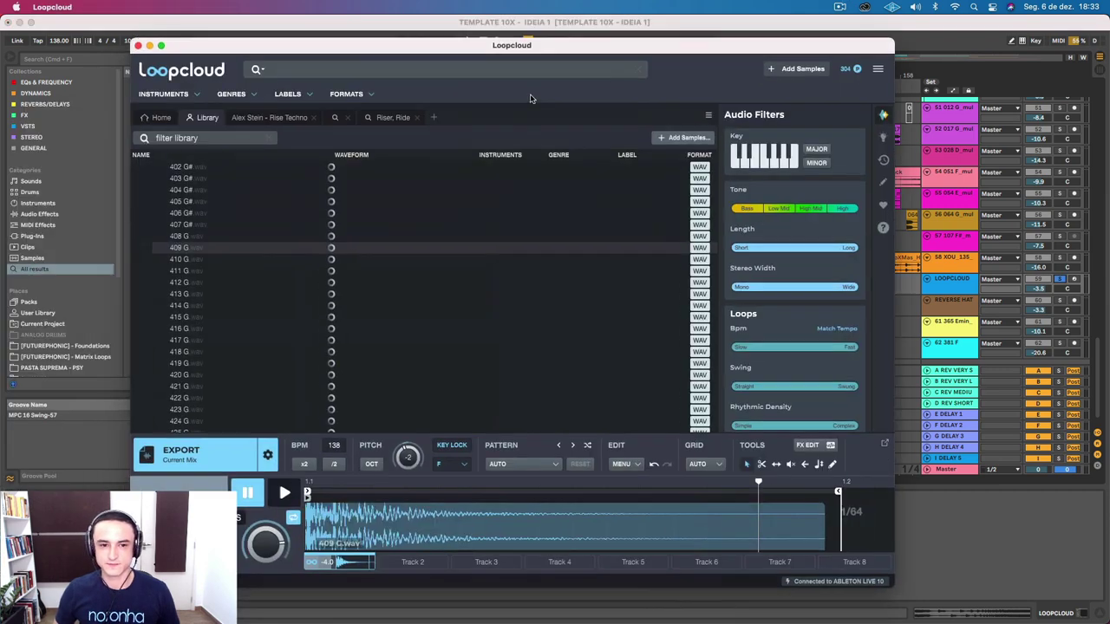
click(195, 270)
click(284, 493)
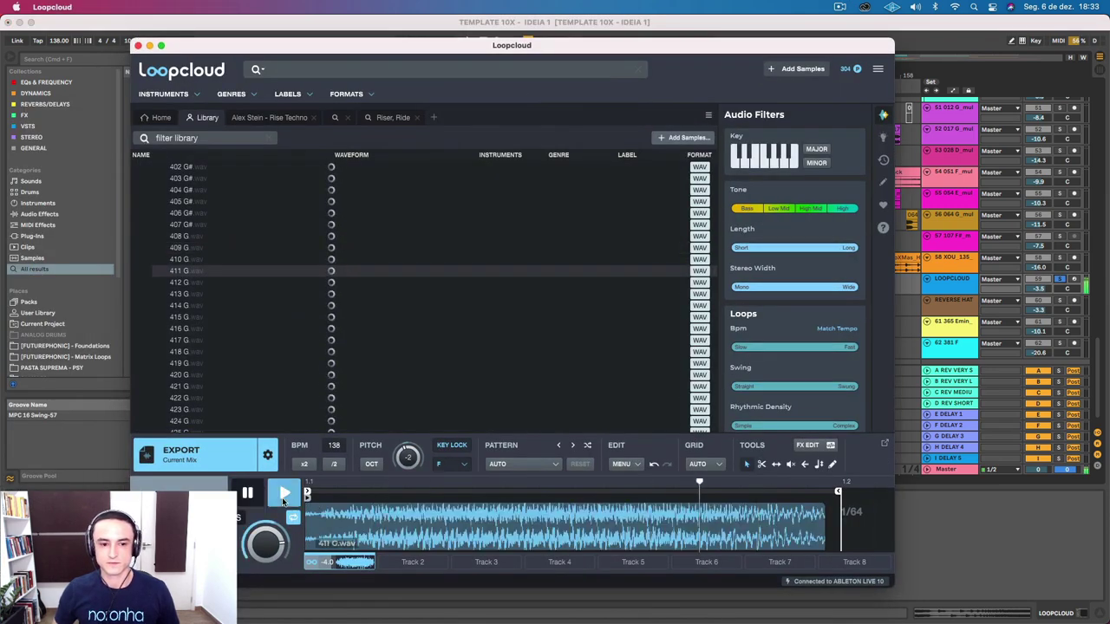
click(246, 492)
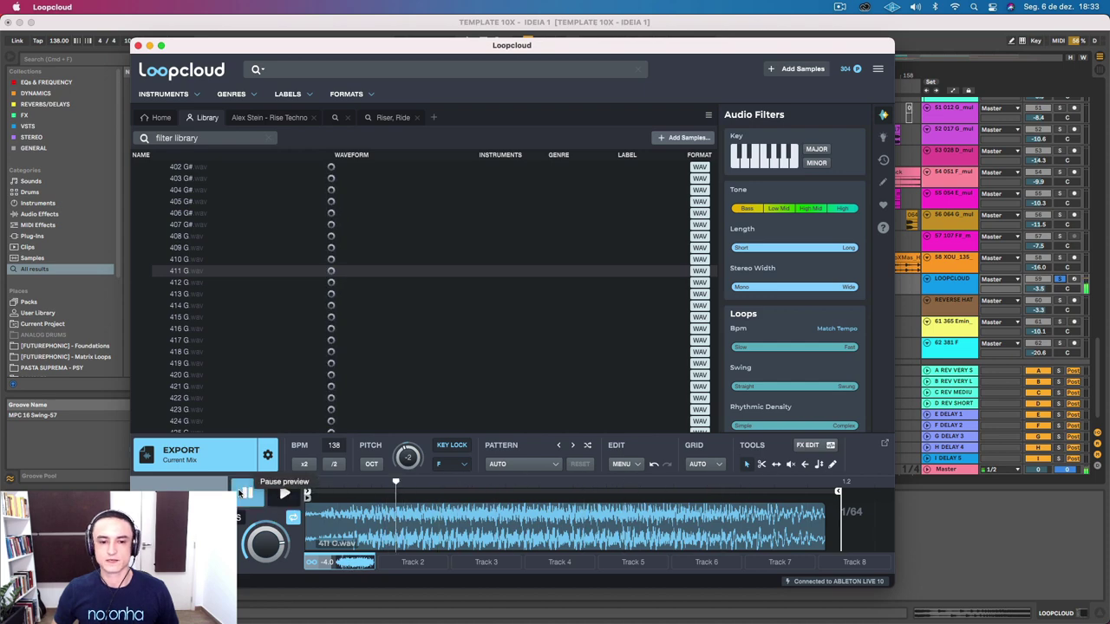
Apply the Techno Plucks 2 FX factory pattern to 411 G.wav and preview it.
click(544, 465)
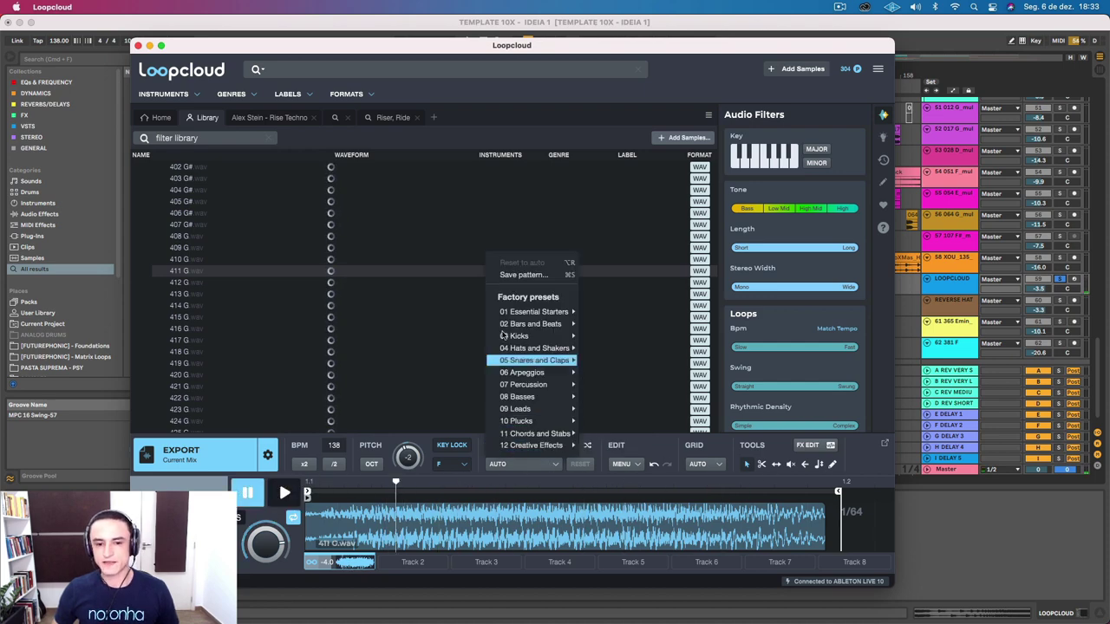
mouse_move(531, 421)
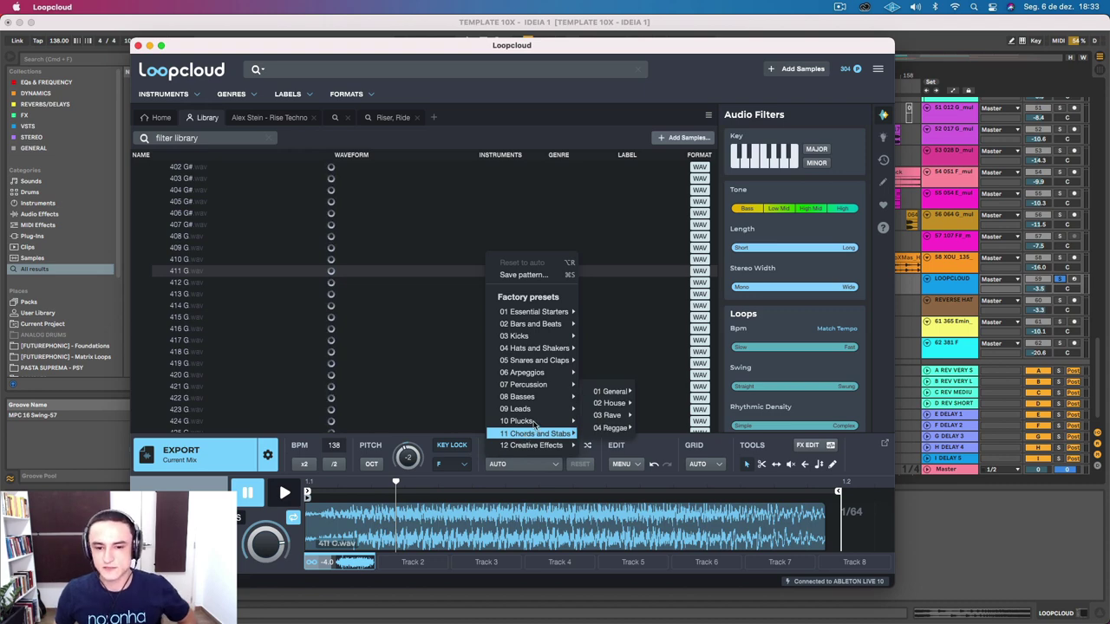
mouse_move(634, 387)
click(676, 373)
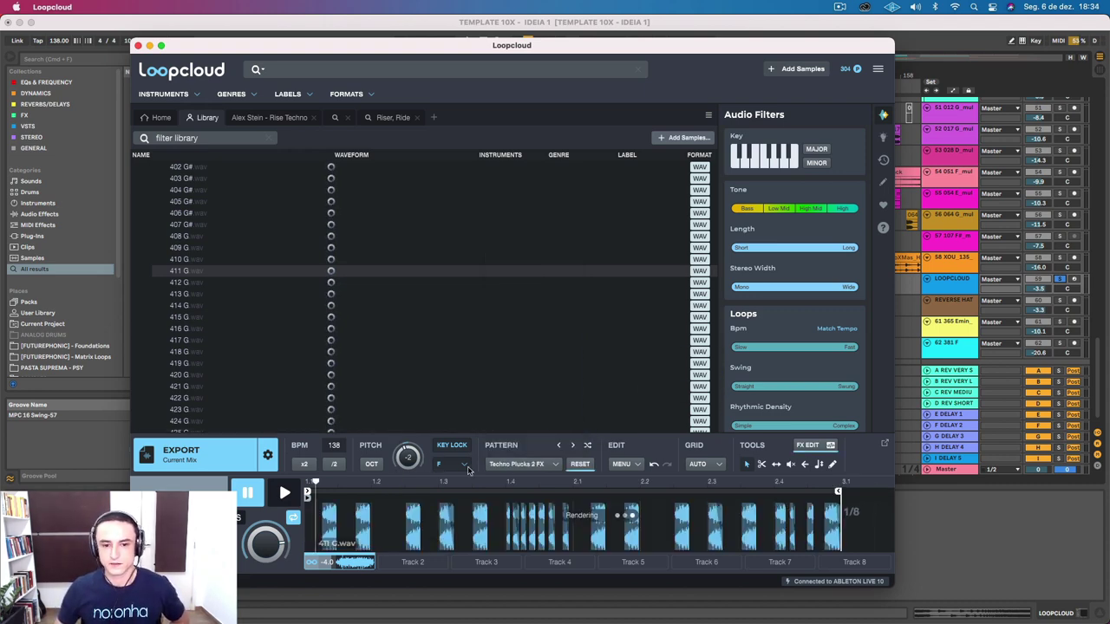
click(284, 493)
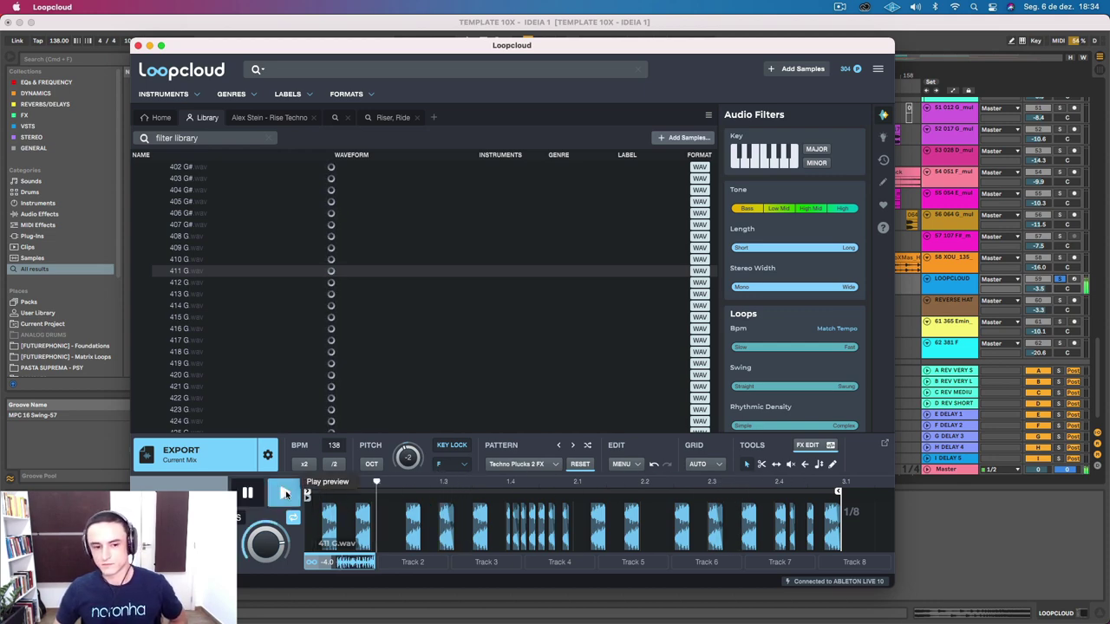
Switch the sample's pattern to Zpeed Upz from the Risers creative effects.
click(536, 466)
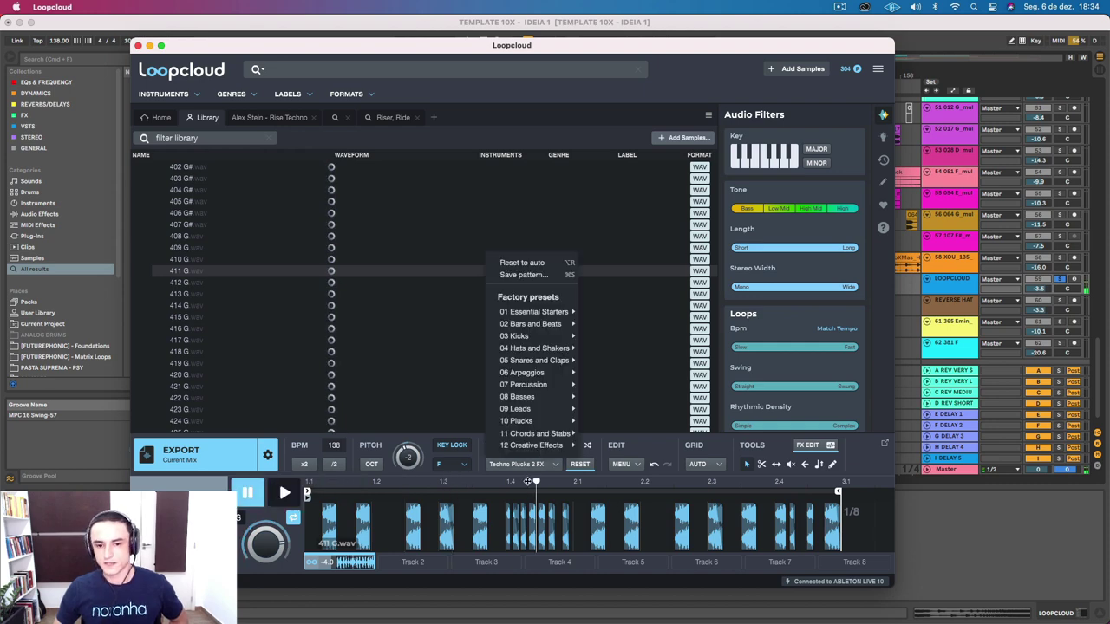
mouse_move(525, 373)
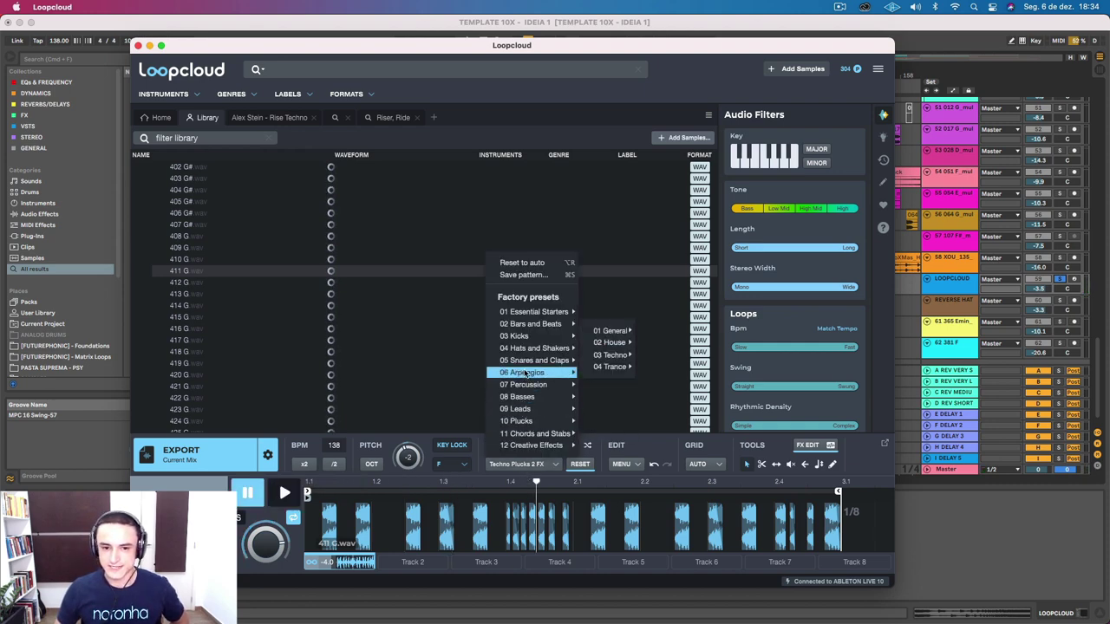
mouse_move(529, 444)
mouse_move(619, 442)
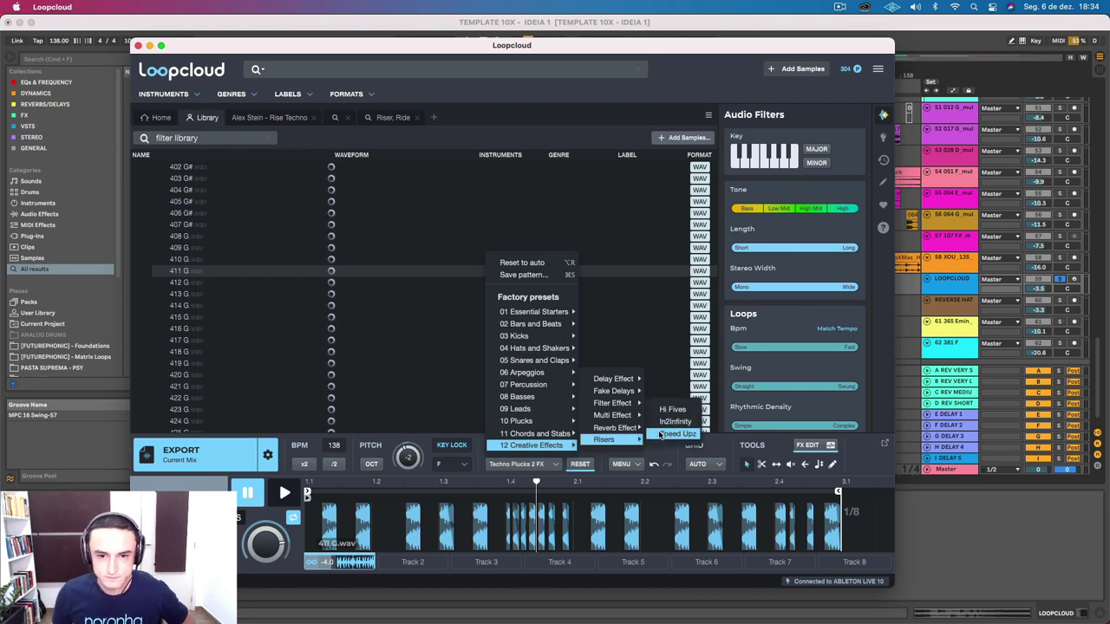
click(675, 433)
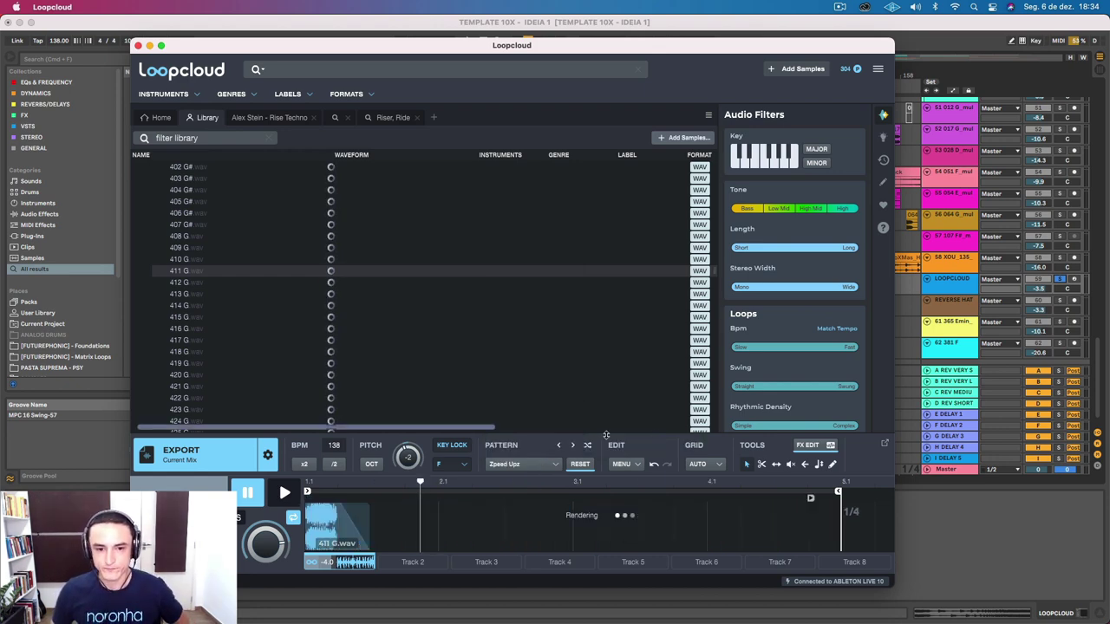
Switch the sample's pattern to In2Infinity from the Risers creative effects.
click(540, 466)
mouse_move(544, 422)
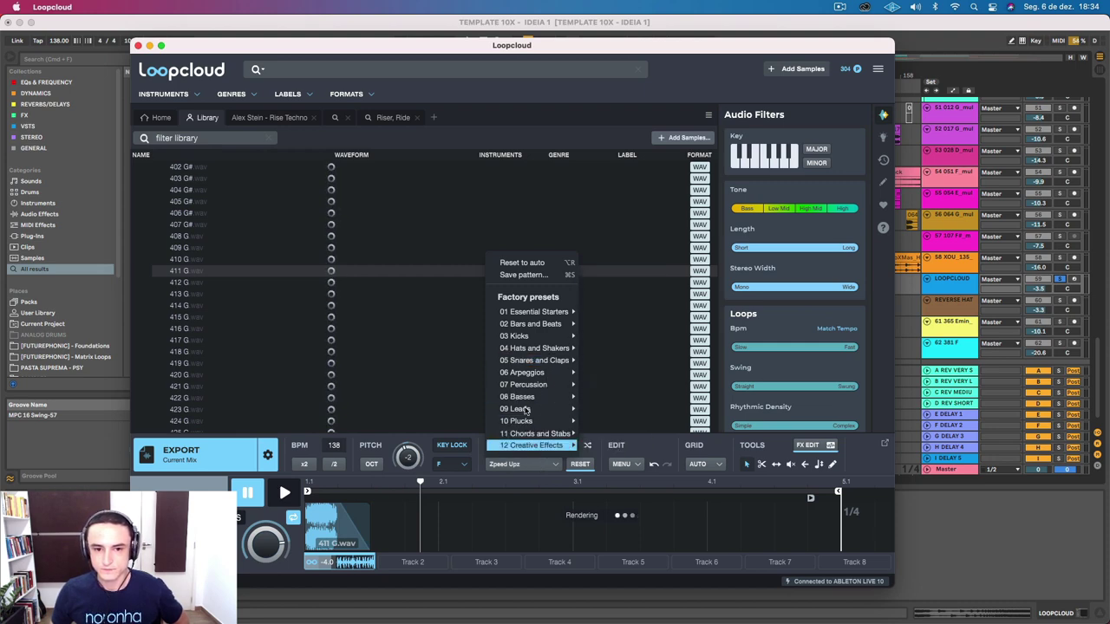
mouse_move(621, 426)
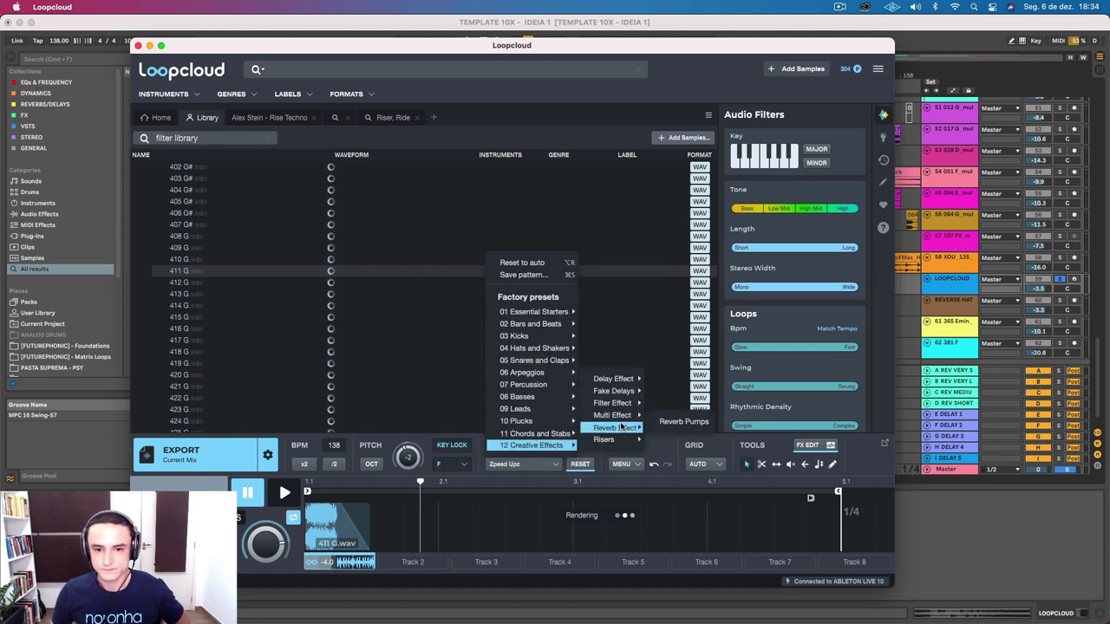
mouse_move(624, 392)
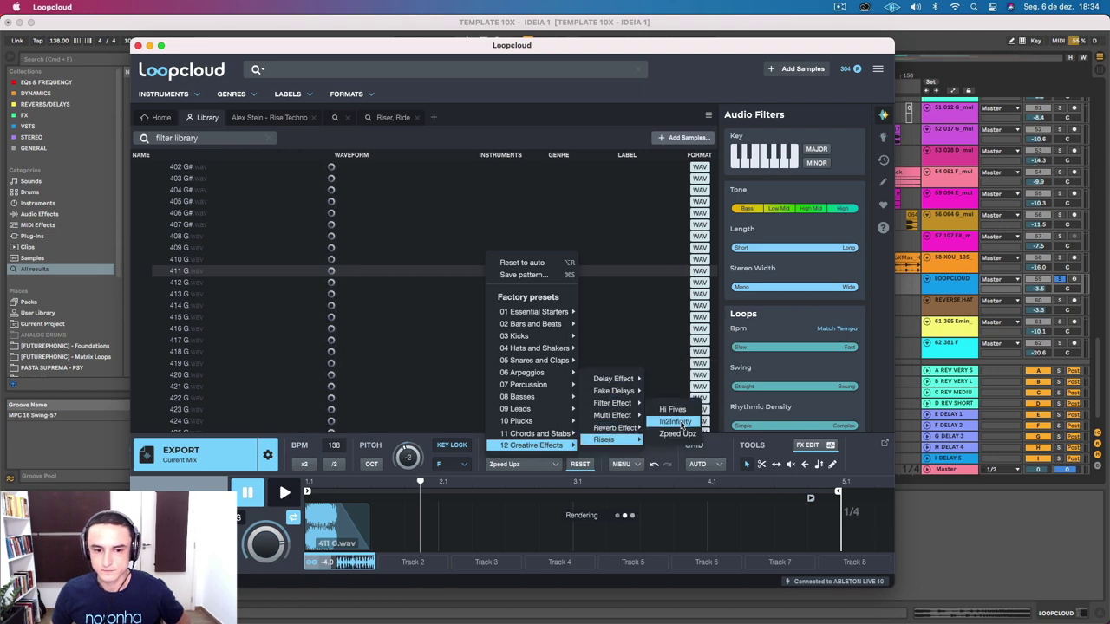
click(675, 421)
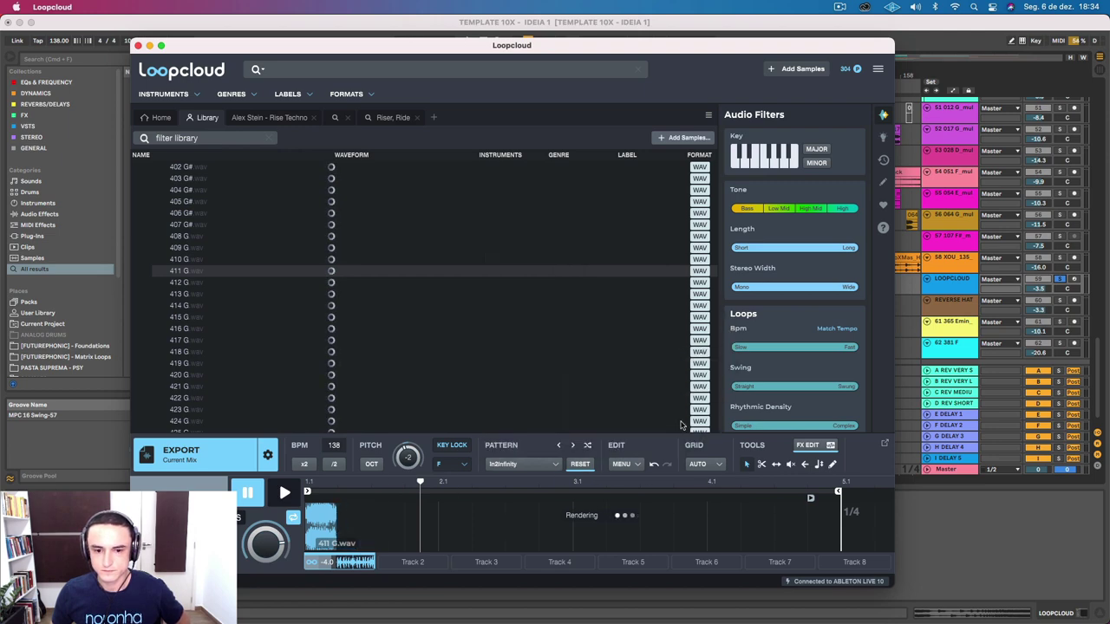
Go back through the preceding patterns to Reverb Pumps, and advance past Hi Fives to In2Infinity.
click(560, 446)
click(560, 446)
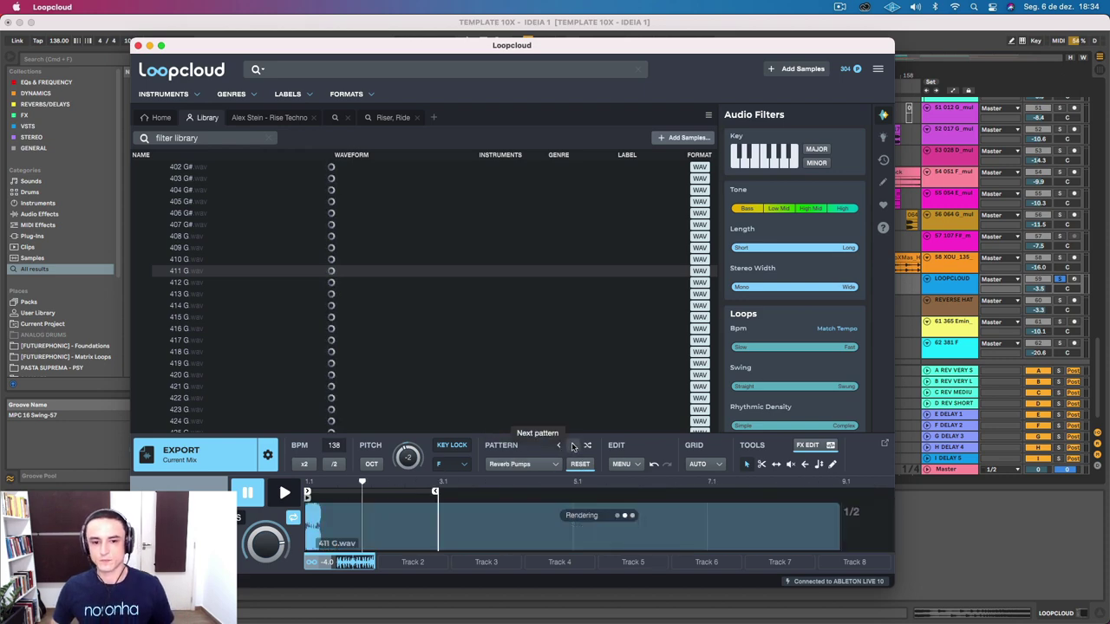
click(572, 446)
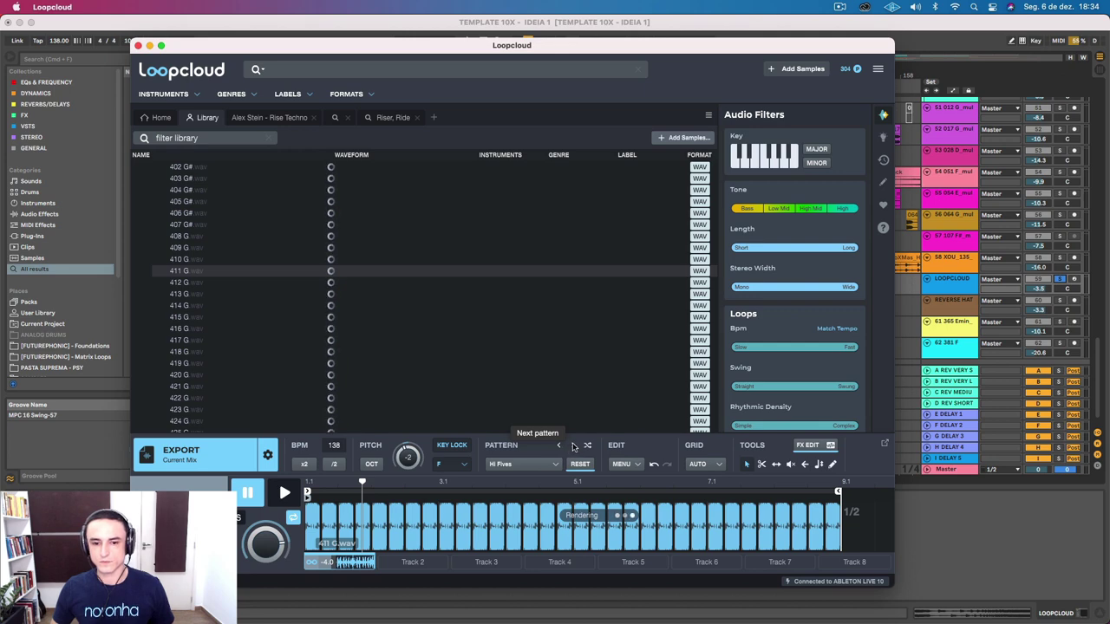
click(572, 445)
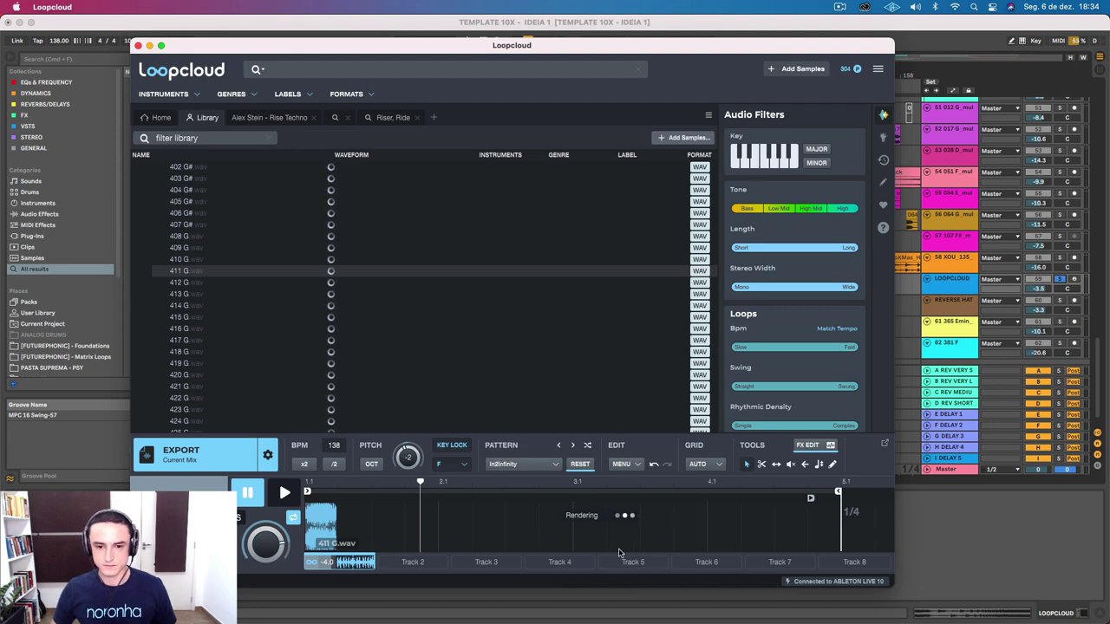
Preview 411 G.wav with the In2Infinity pattern applied.
drag(420, 52, 435, 29)
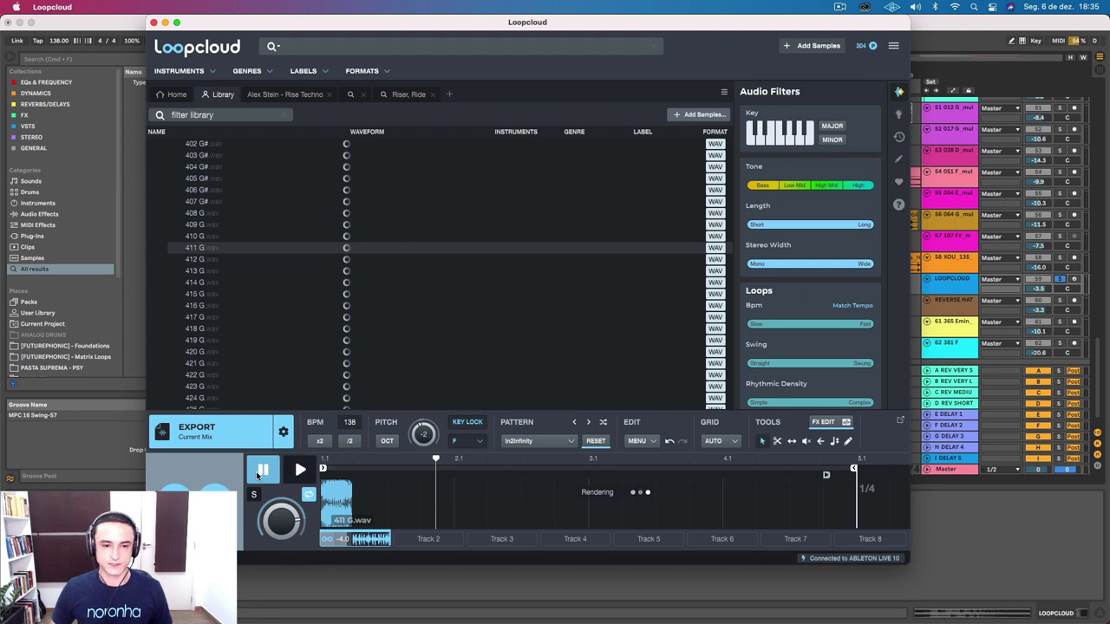
click(300, 470)
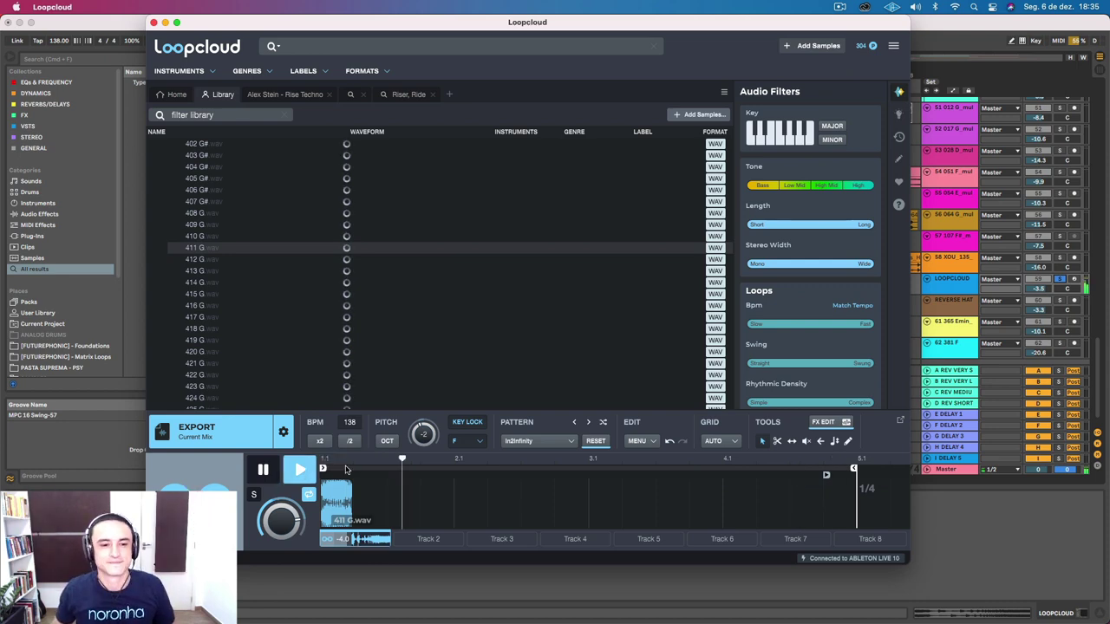
Switch the sample's pattern to Arpeggio 4 FX from the Trance arpeggios and preview 411 G.wav with it.
click(264, 470)
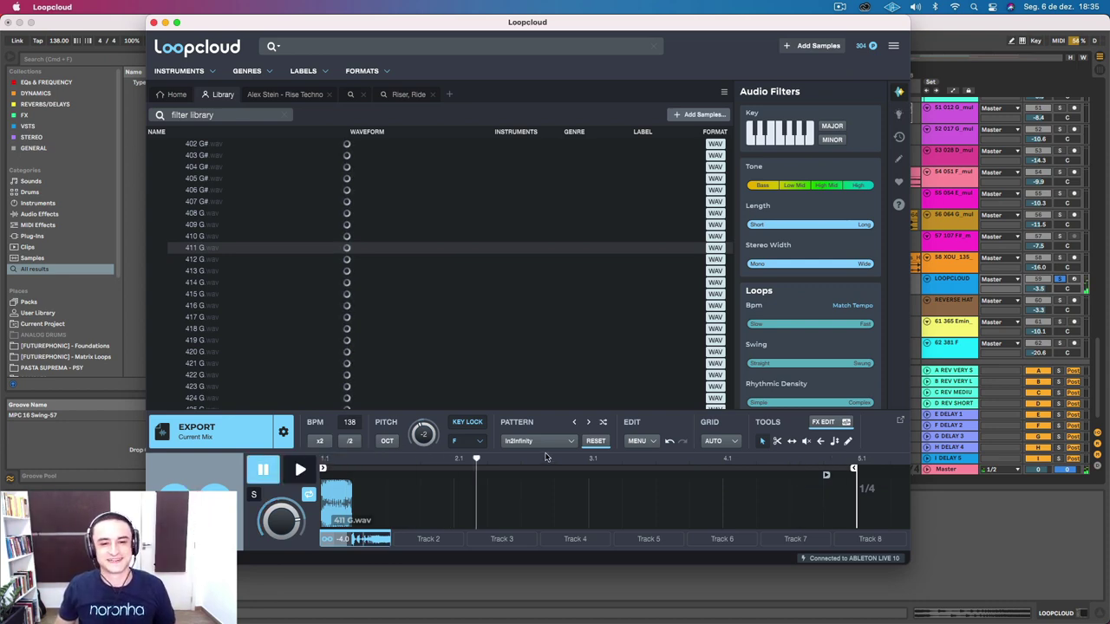
click(531, 442)
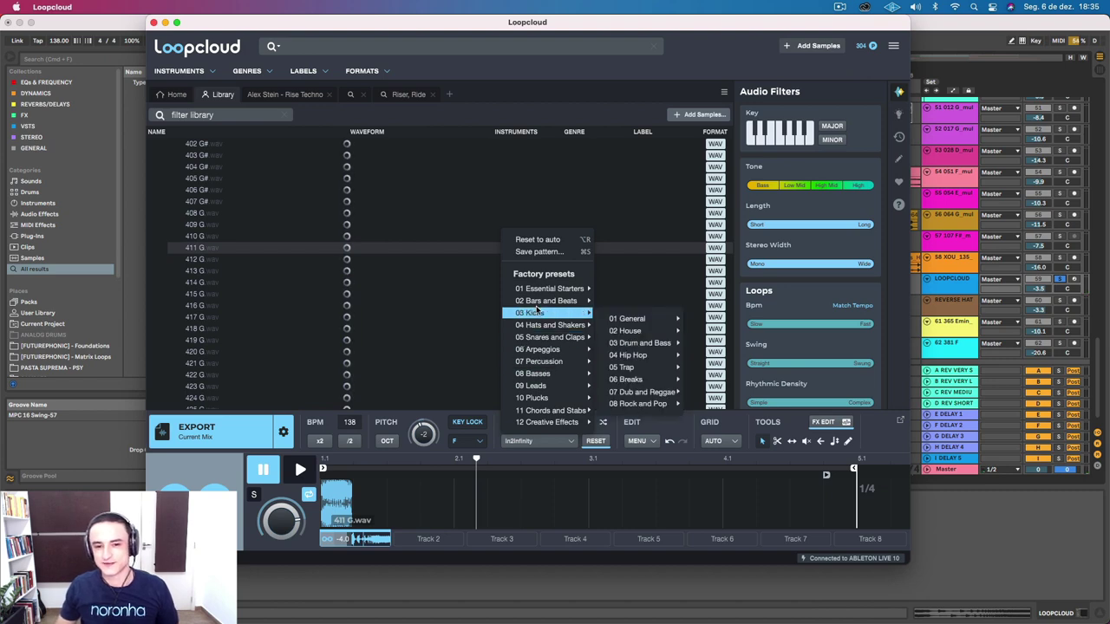
mouse_move(558, 349)
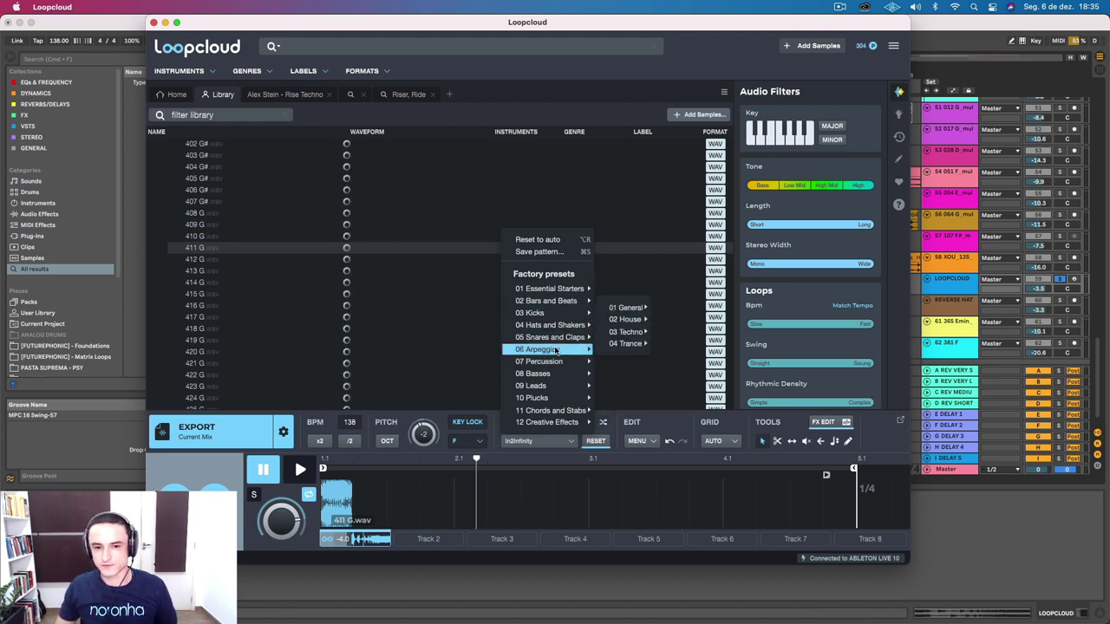
mouse_move(626, 338)
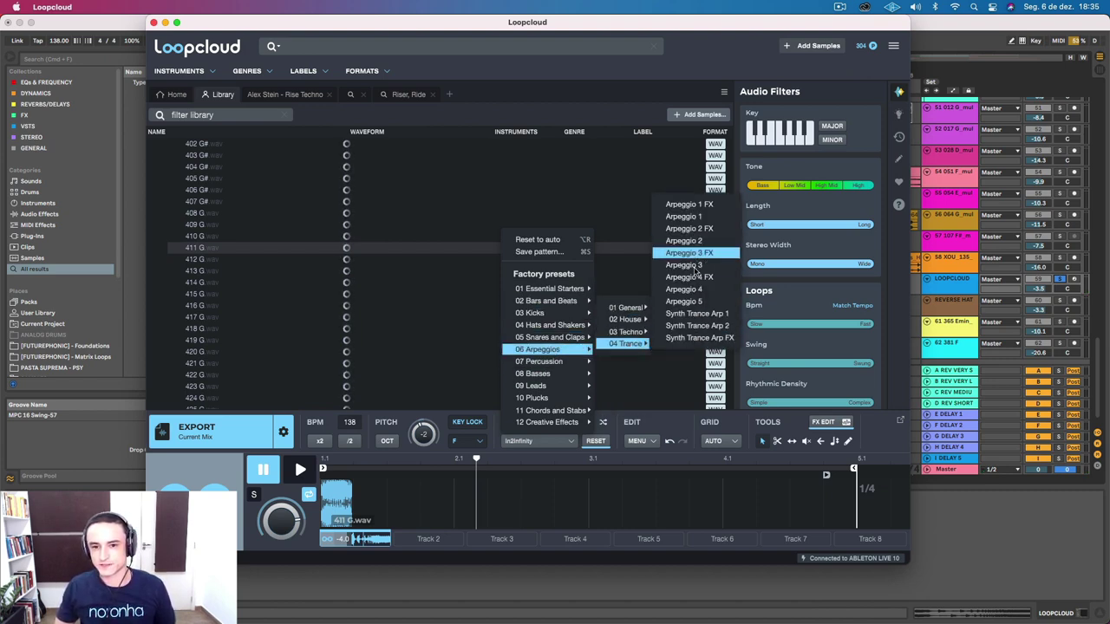
click(691, 278)
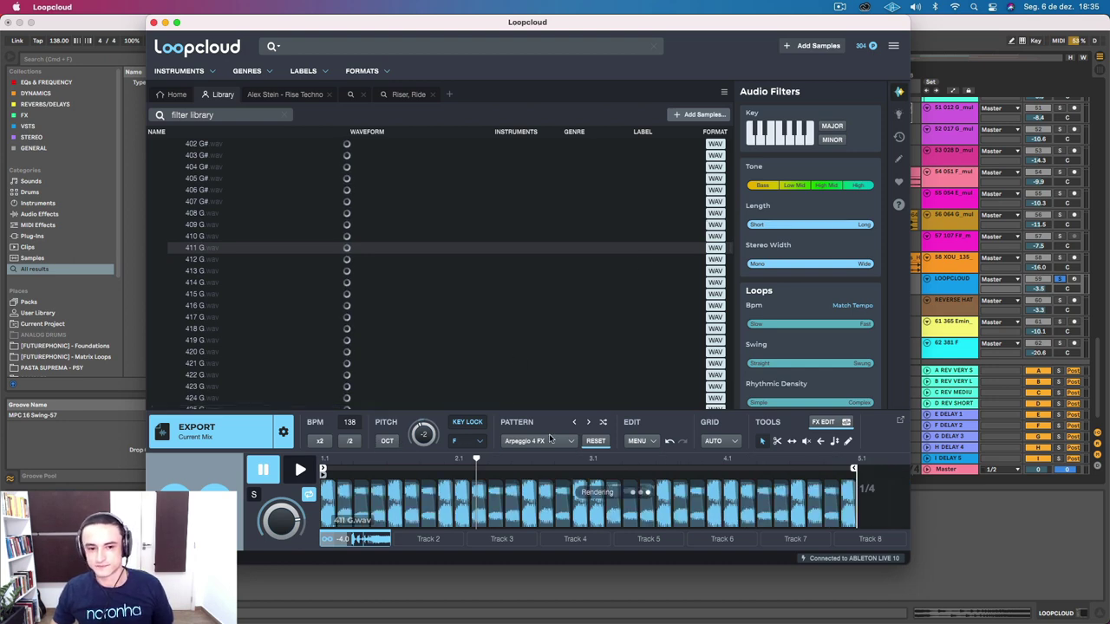
click(299, 469)
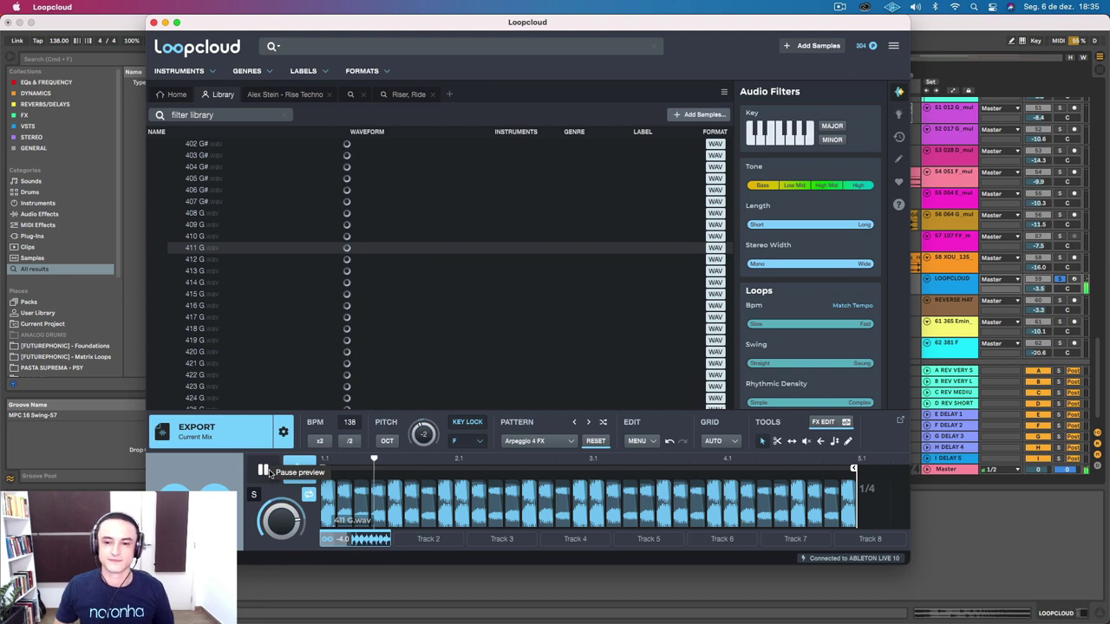
click(264, 470)
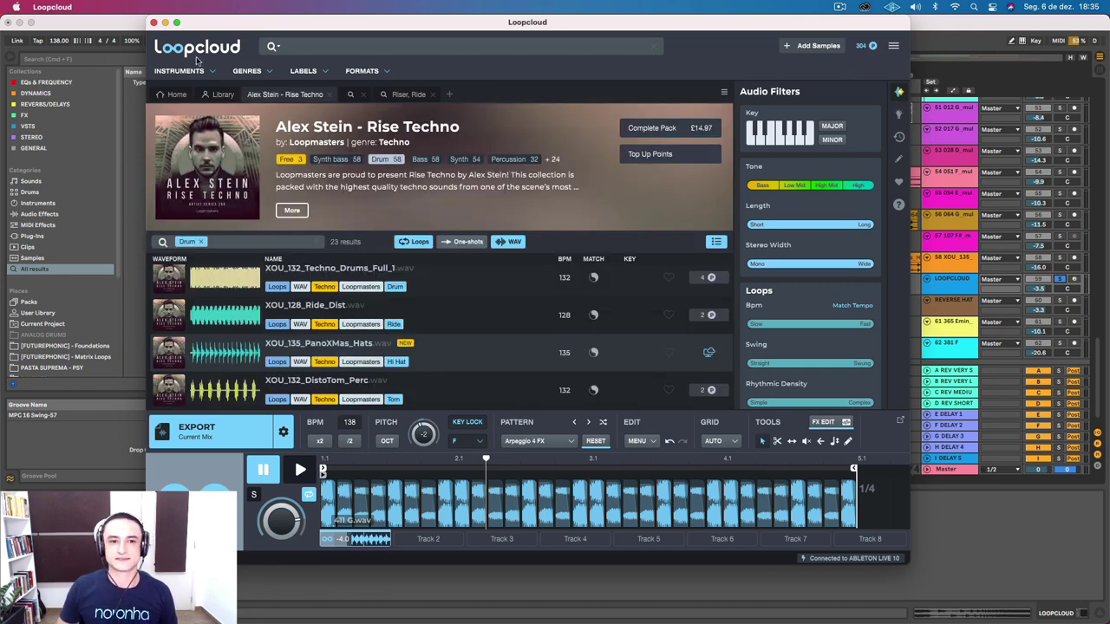
Switch back to Ableton Live, take the LOOPCLOUD track out of solo and listen to the arrangement from around bar 157.
click(165, 22)
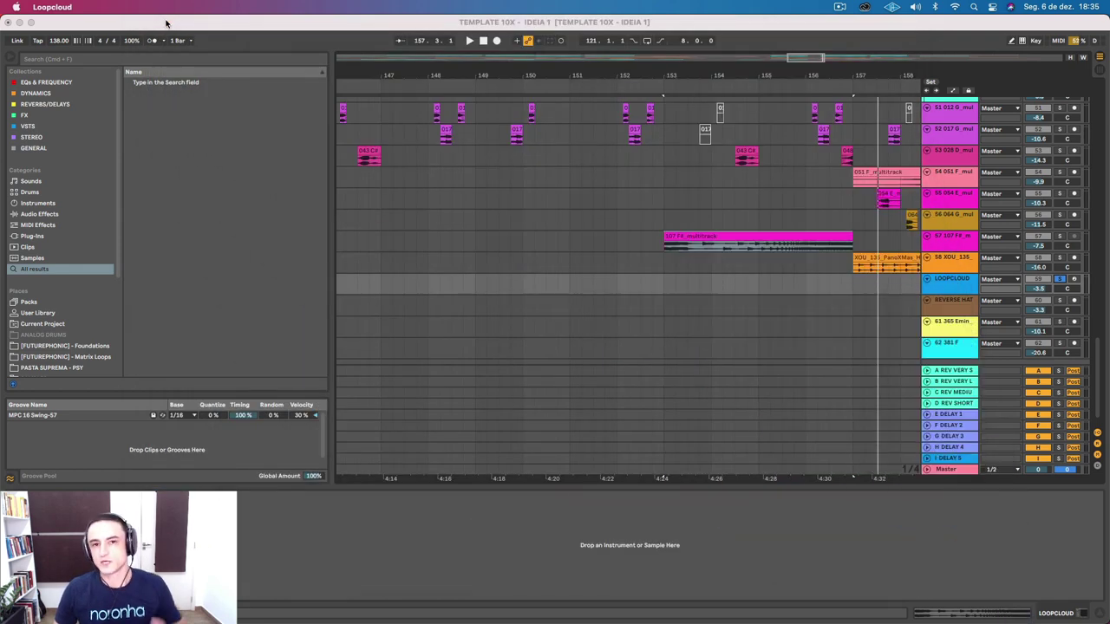
click(820, 243)
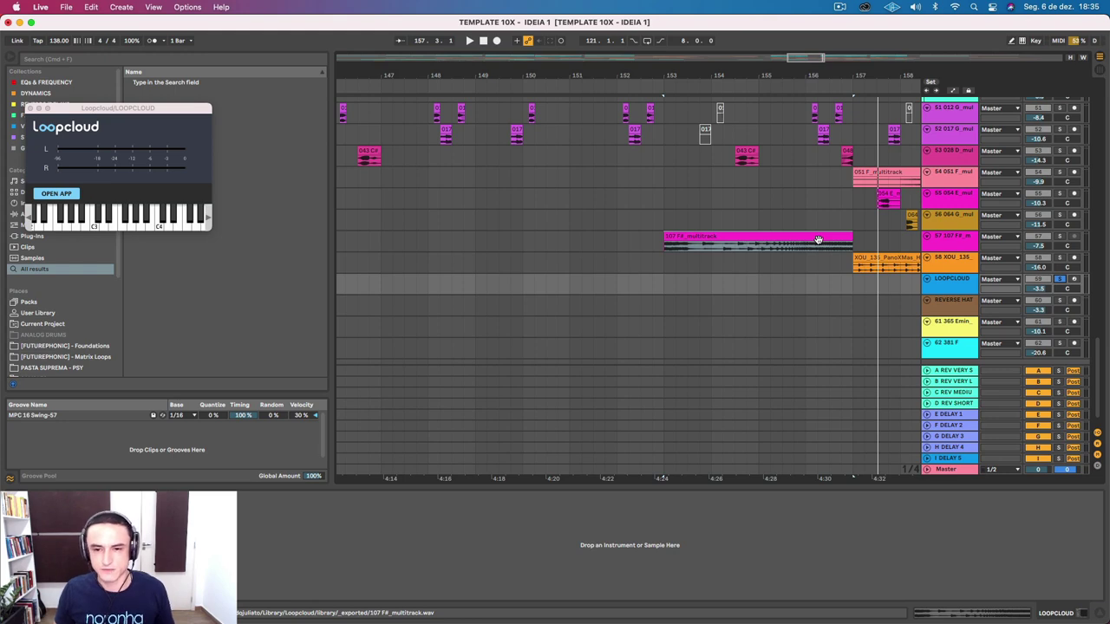
click(817, 240)
key(space)
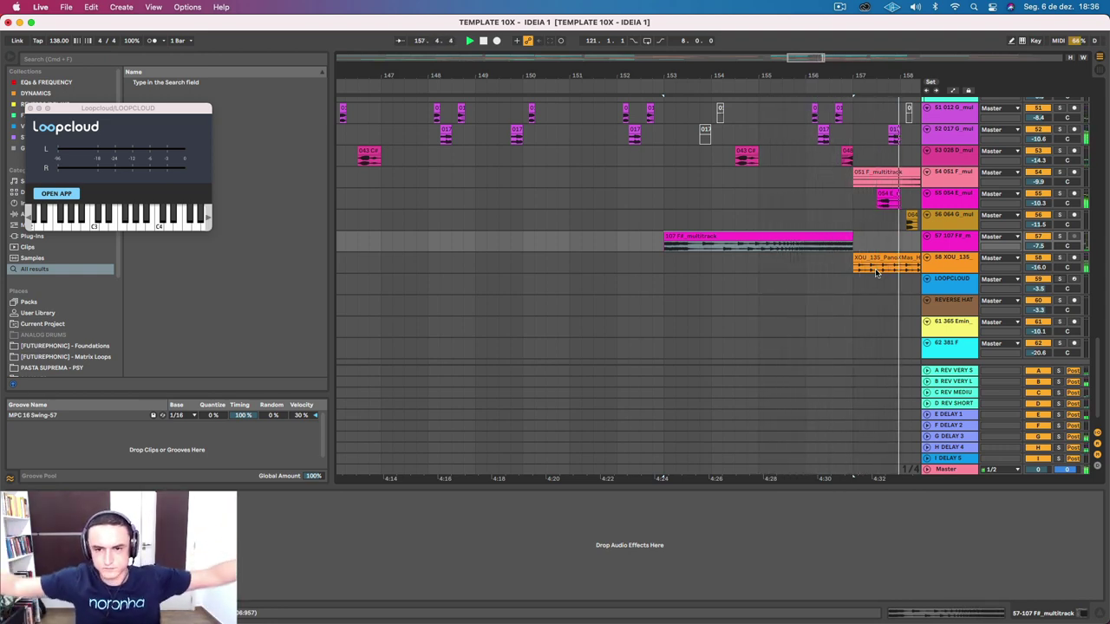
scroll(857, 292, right, 15)
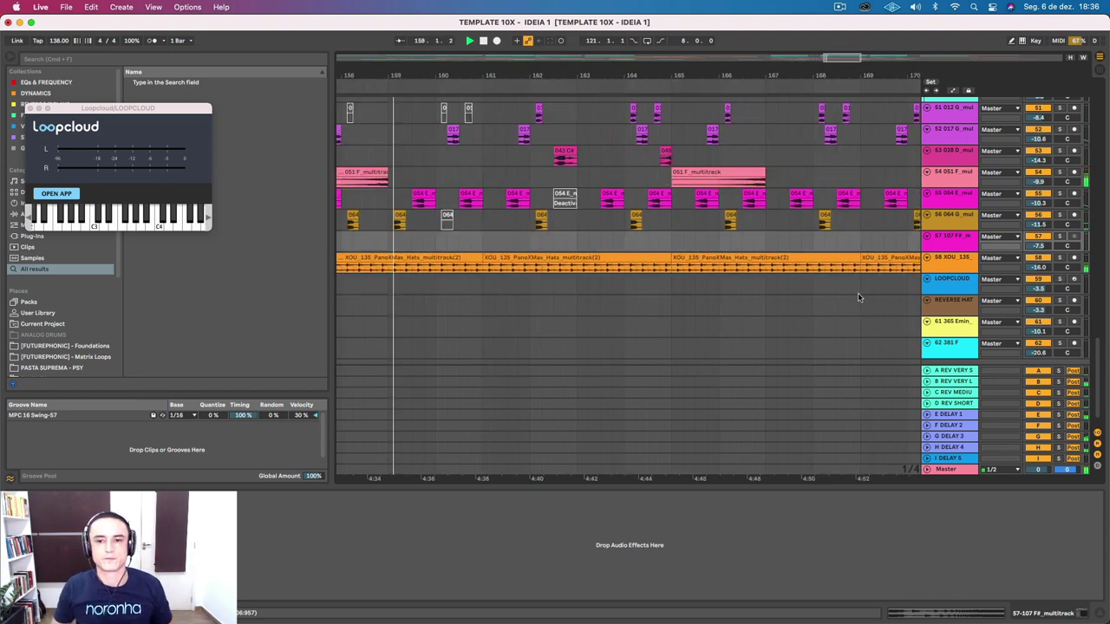
scroll(840, 311, left, 10)
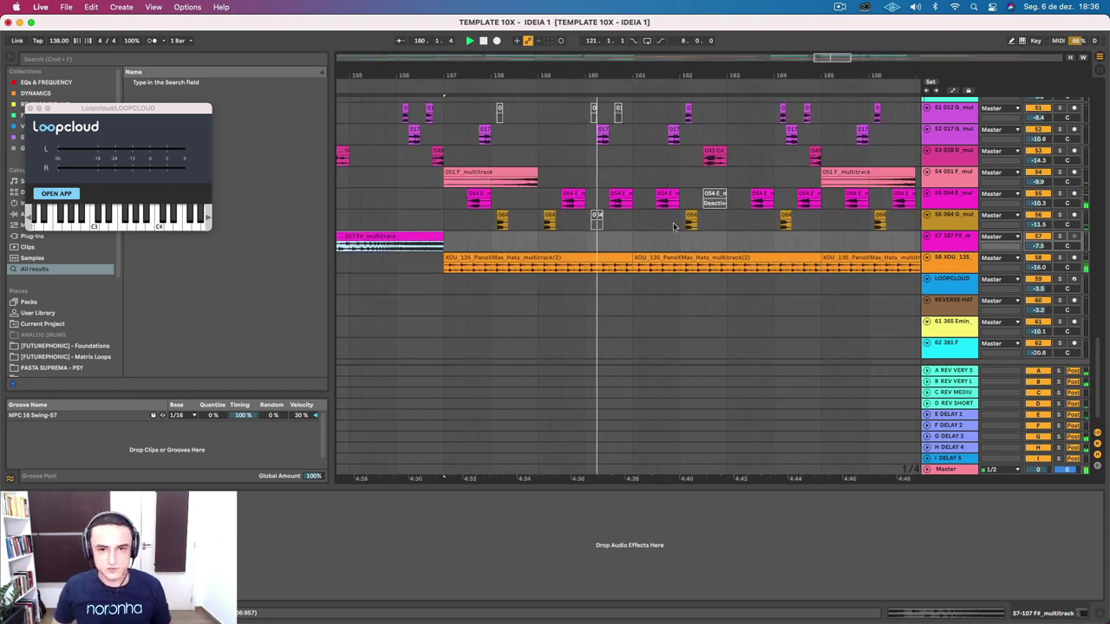
scroll(672, 192, up, 10)
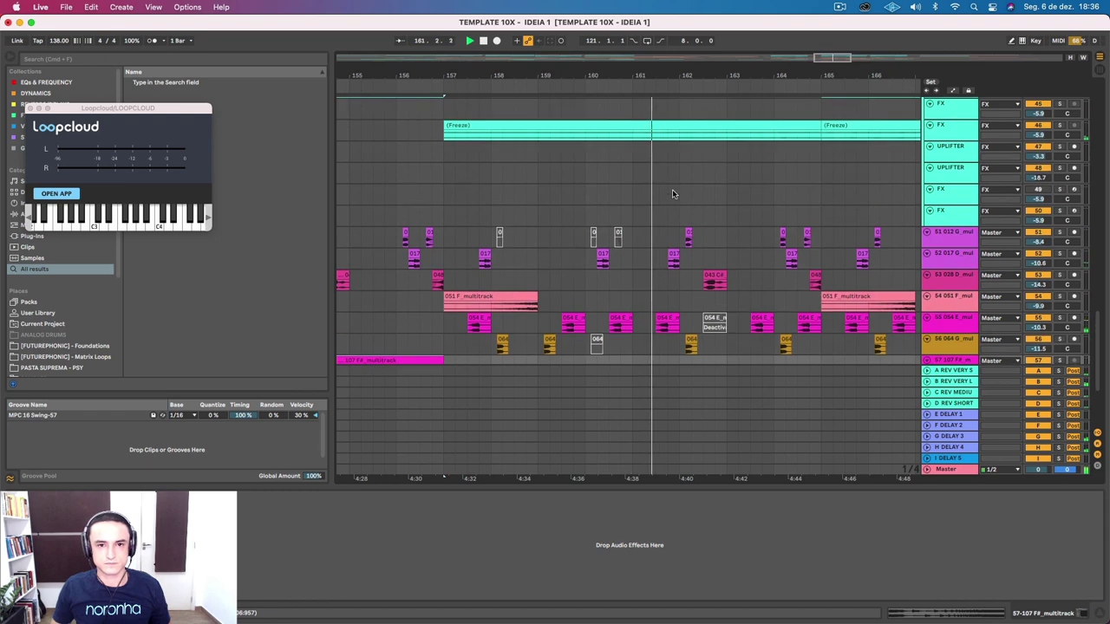
scroll(672, 189, down, 5)
key(space)
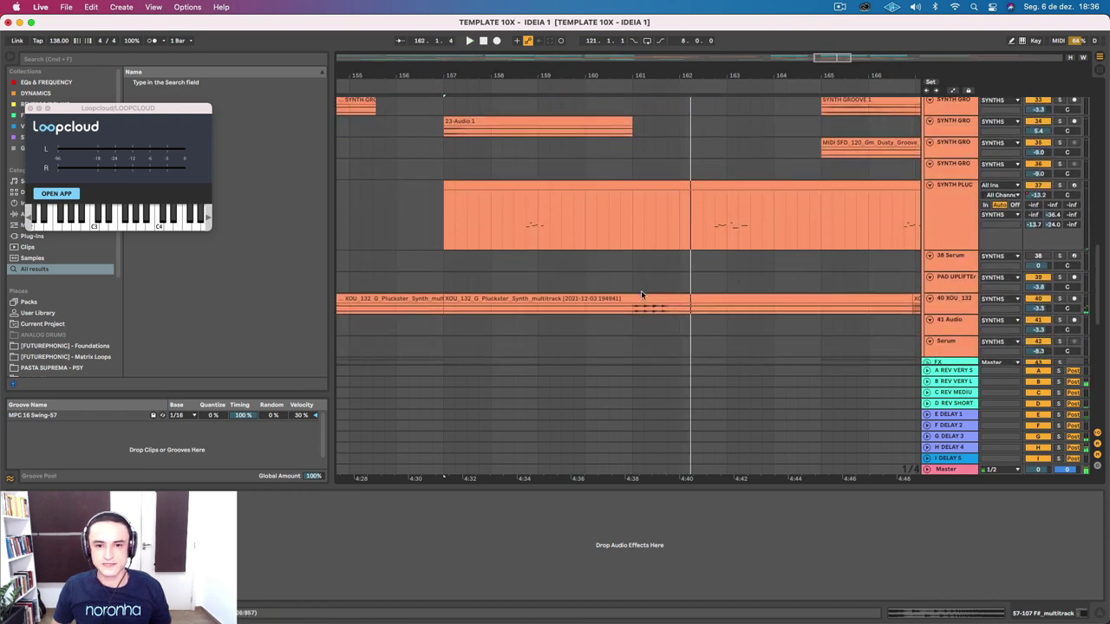
Audition the XOU_132 Pluckster Synth track in solo from bar 161, and return it to the full mix.
click(633, 310)
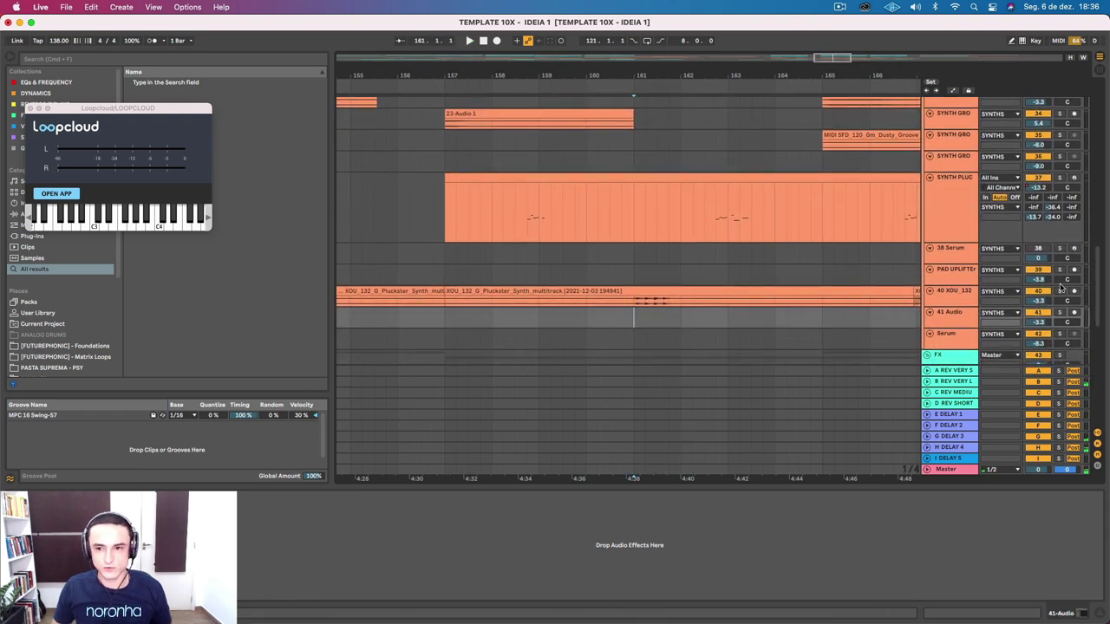
click(1058, 291)
click(631, 303)
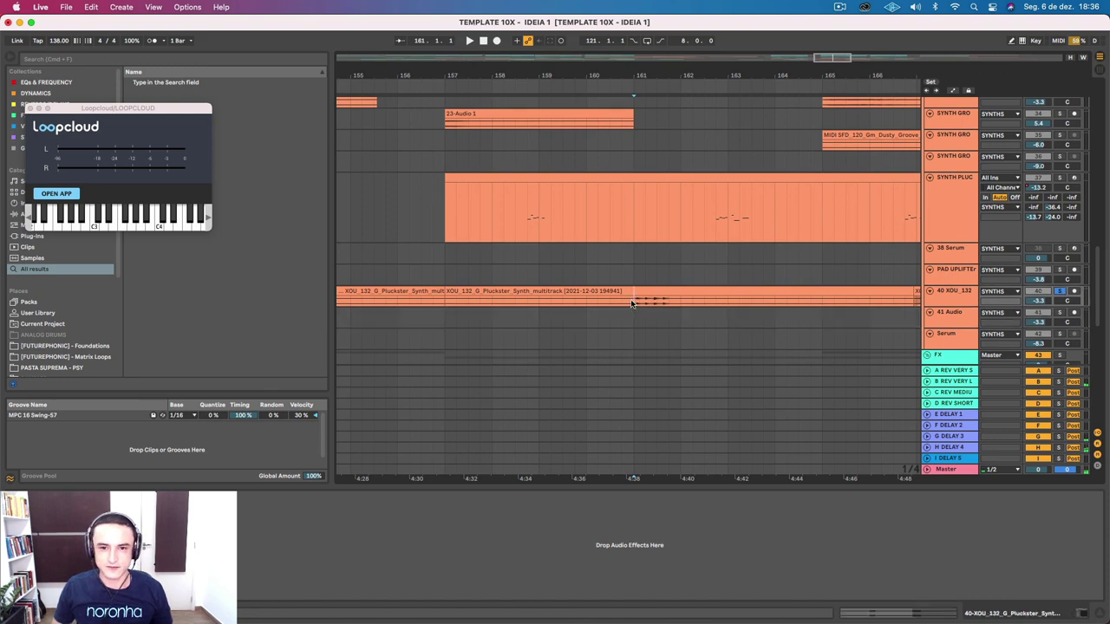
key(space)
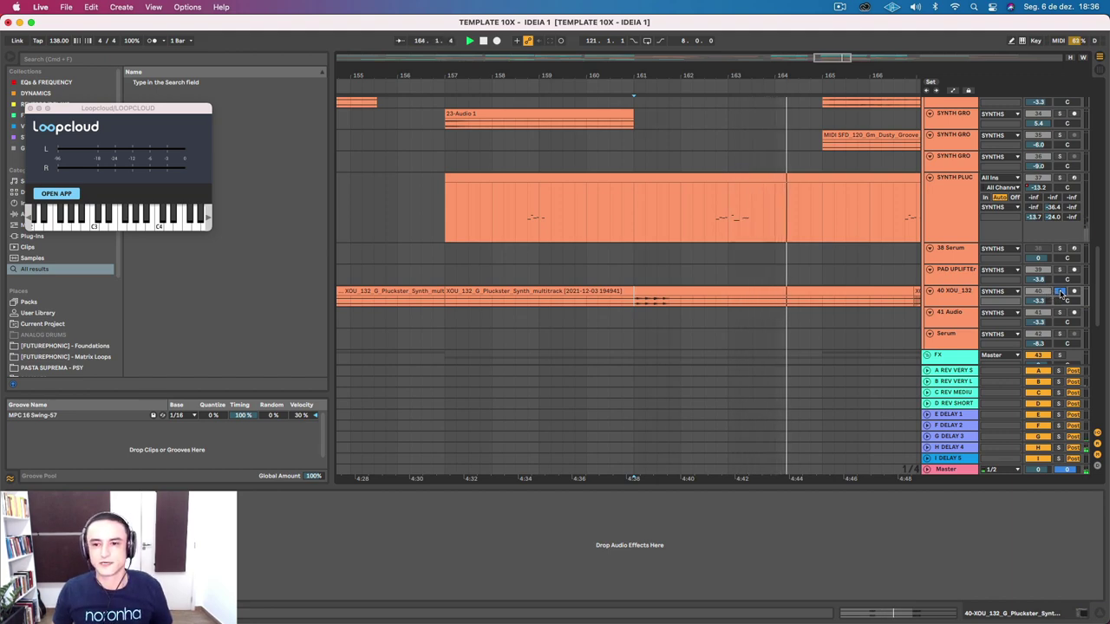
key(space)
key(space)
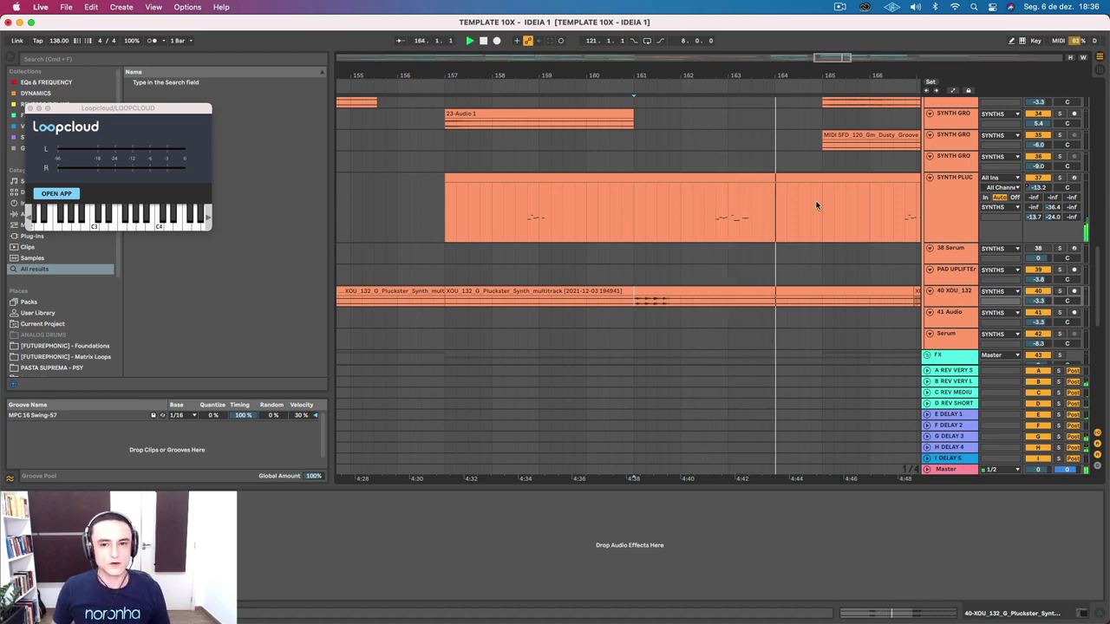
Audition synth groove track 35 with the MIDI SFD_120 clips in solo during playback, and release its solo.
key(minus)
key(minus)
key(minus)
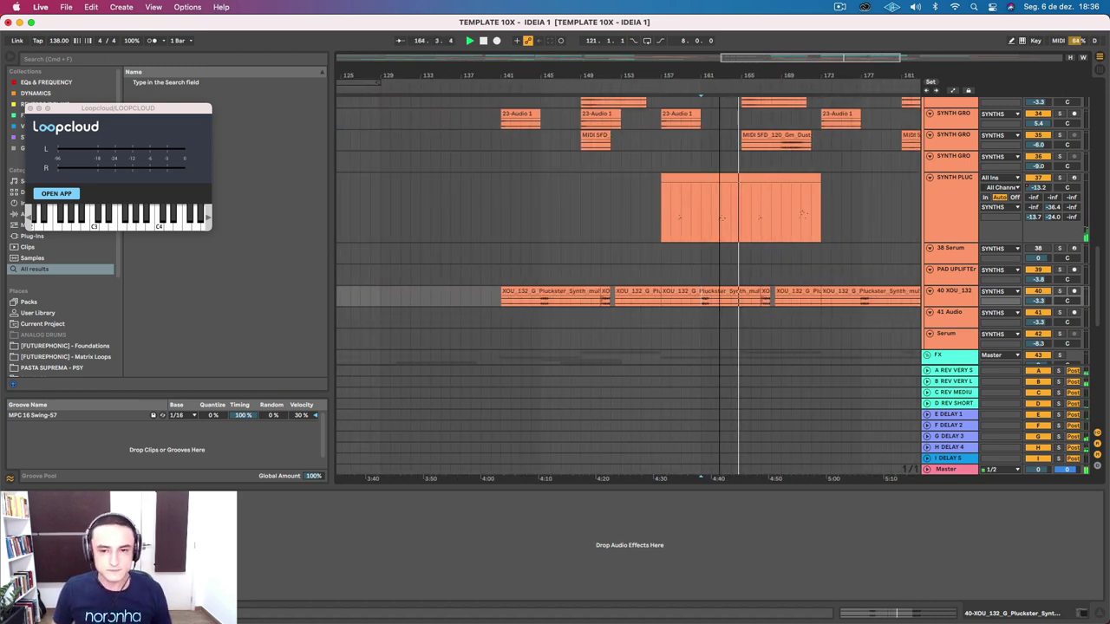
scroll(787, 224, up, 5)
scroll(786, 224, up, 5)
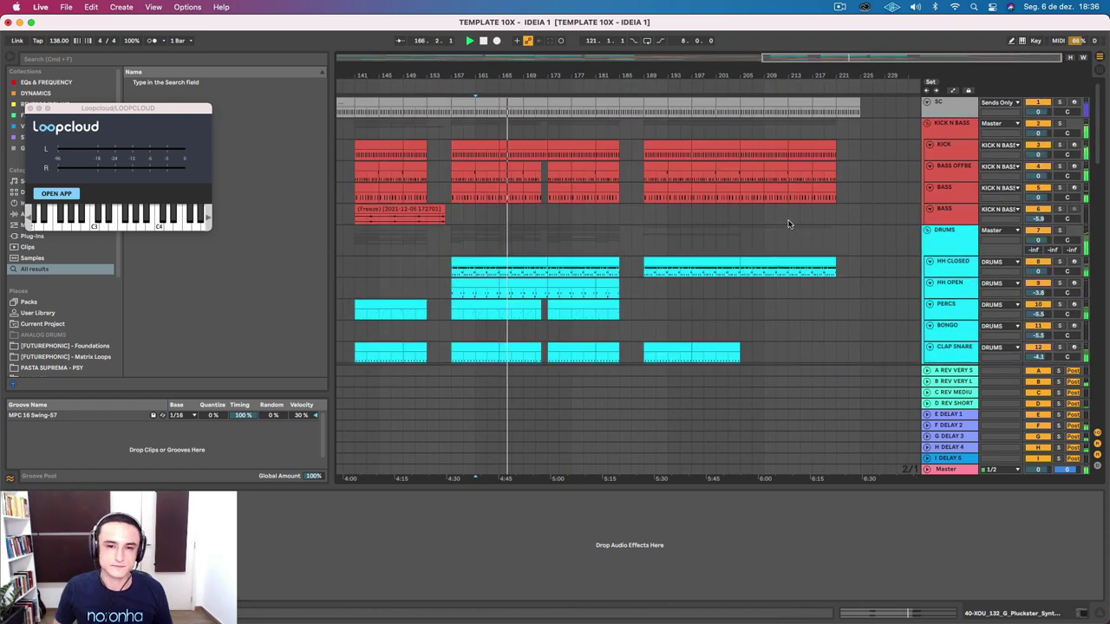
scroll(788, 224, down, 10)
scroll(788, 224, left, 4)
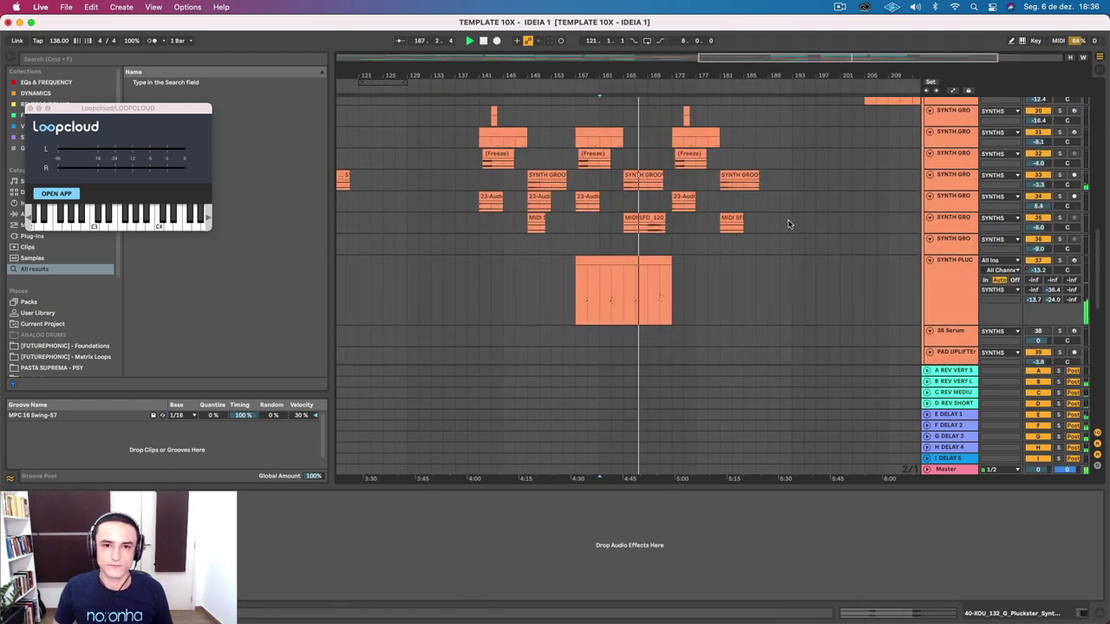
click(929, 220)
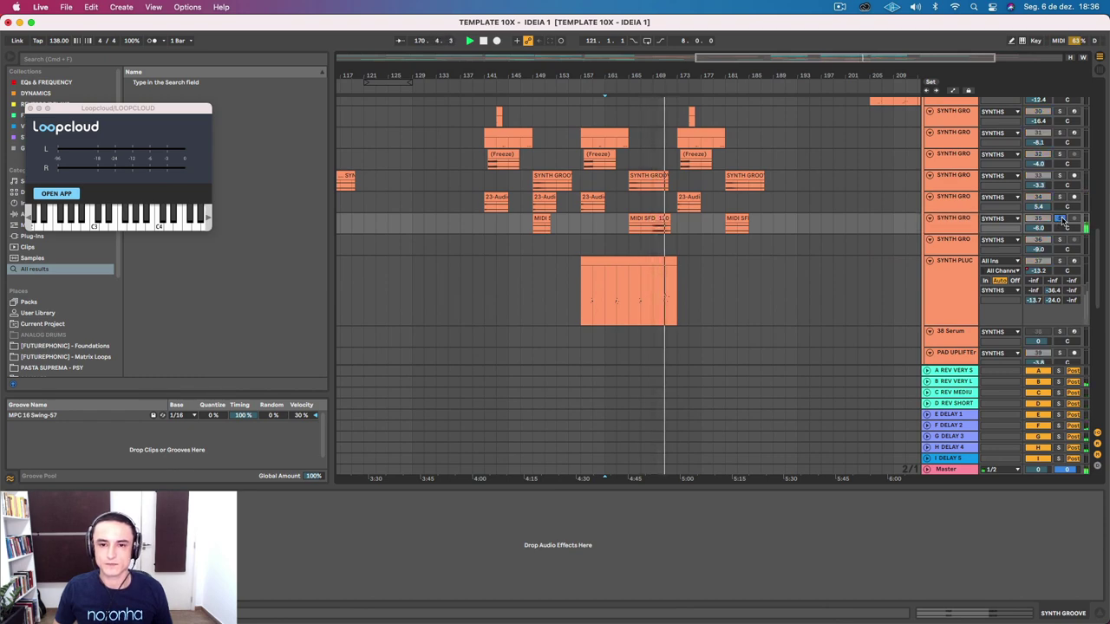
click(1060, 219)
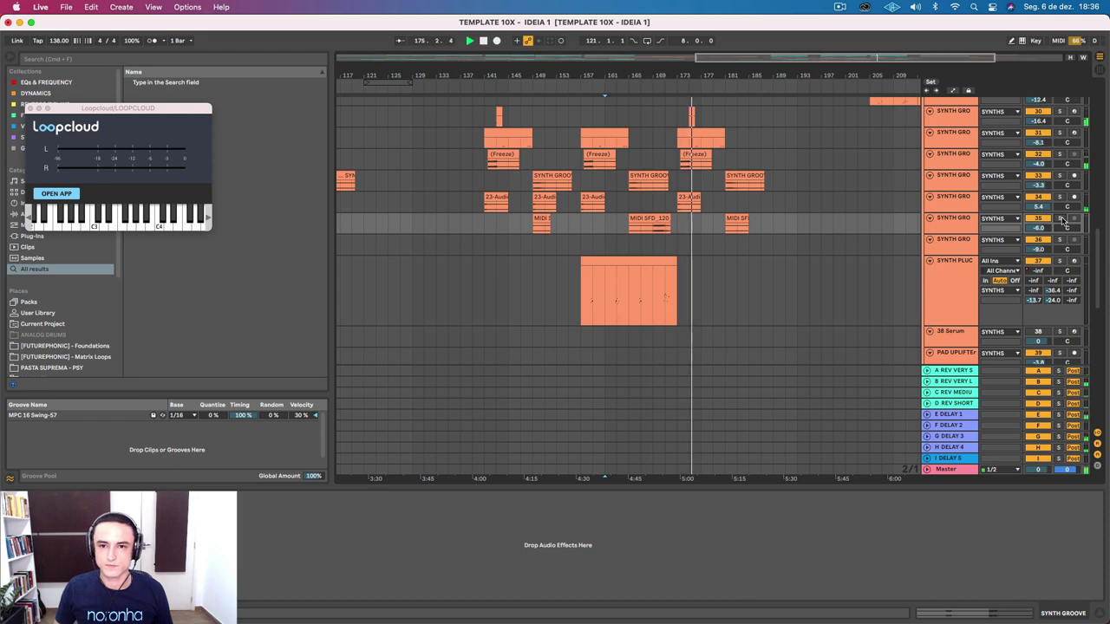
Stop playback and examine the whole arrangement's structure across the kick and bass, drum and synth tracks.
scroll(938, 262, up, 10)
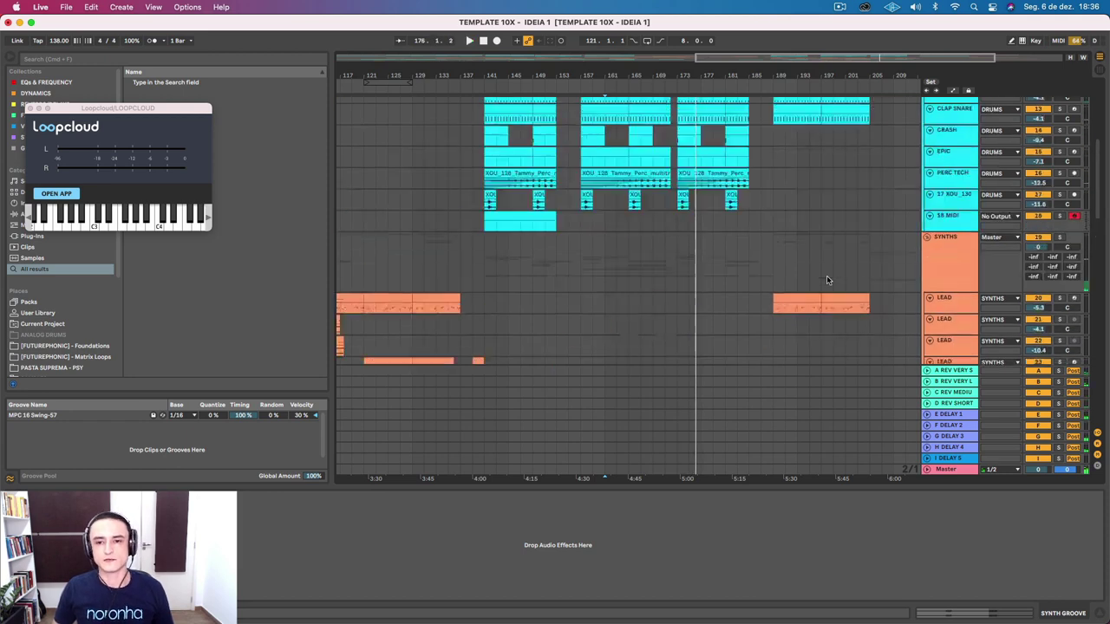
scroll(834, 172, right, 5)
scroll(802, 236, left, 20)
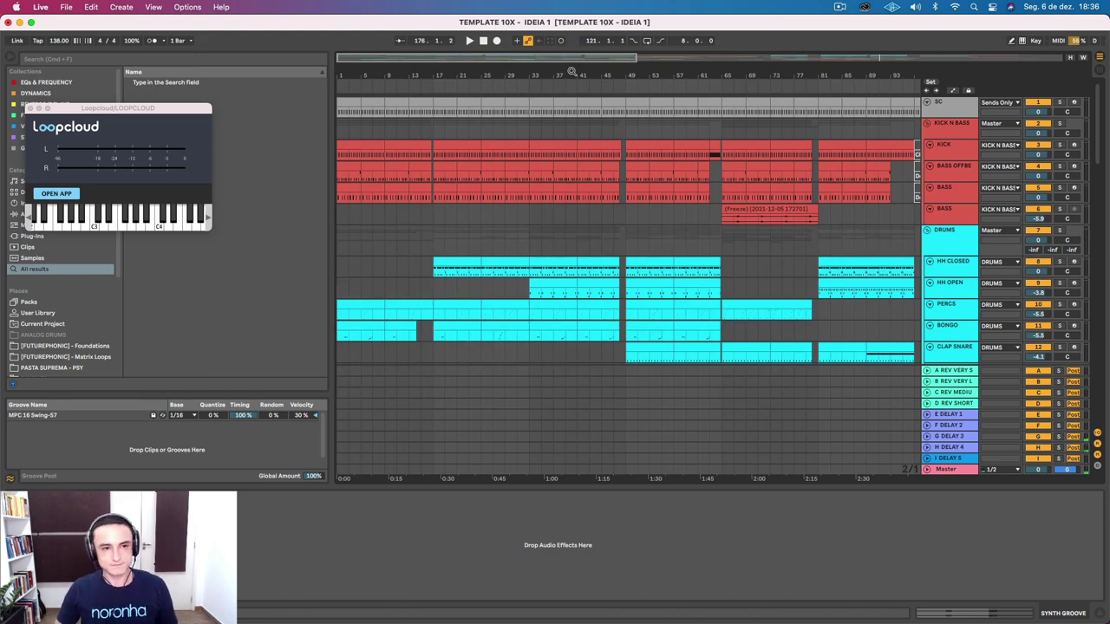
drag(571, 72, 571, 52)
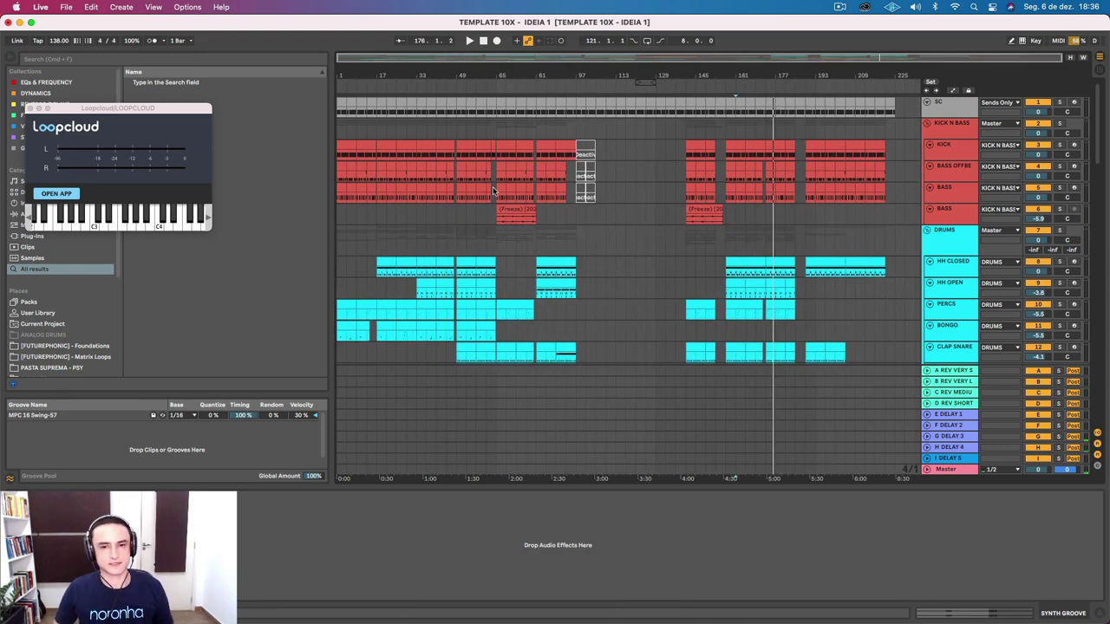
scroll(492, 186, down, 15)
scroll(492, 186, up, 5)
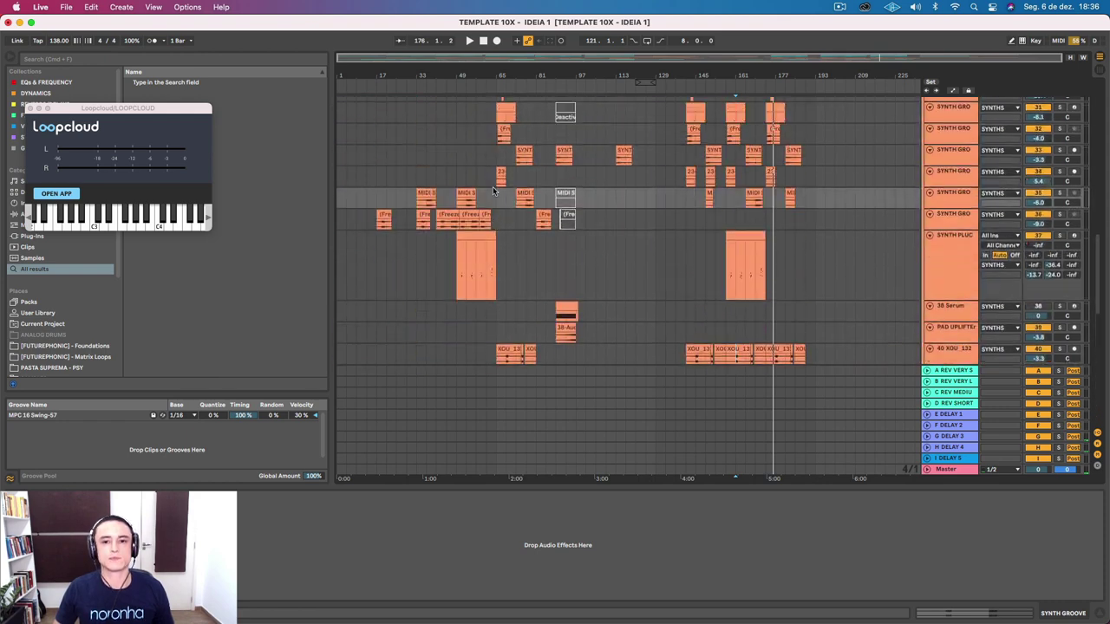
scroll(492, 186, up, 10)
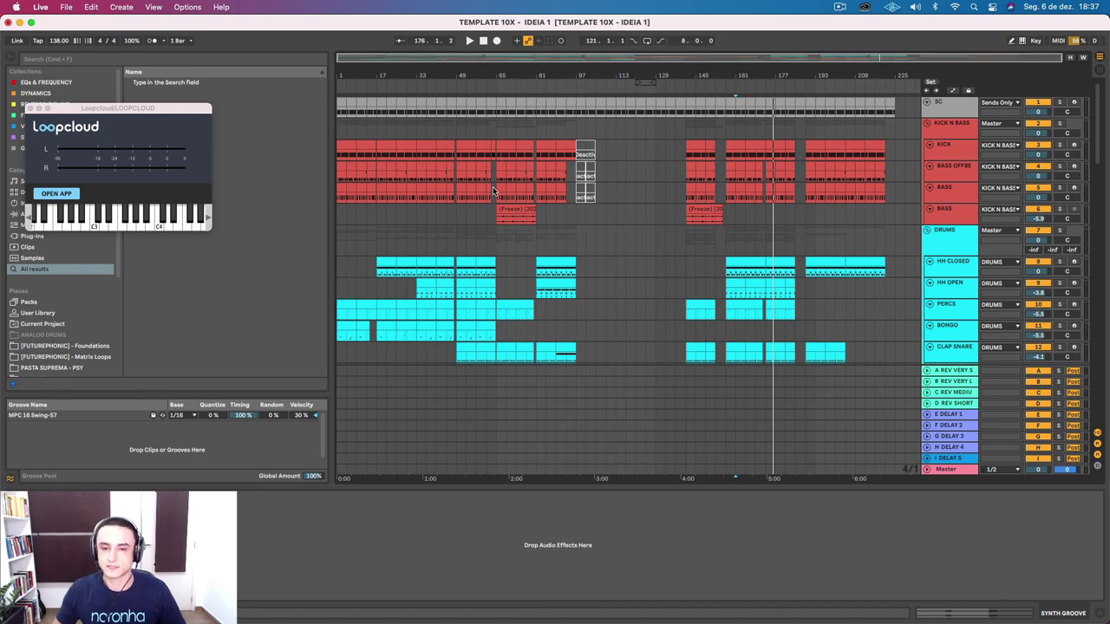
scroll(542, 241, down, 10)
scroll(542, 241, up, 6)
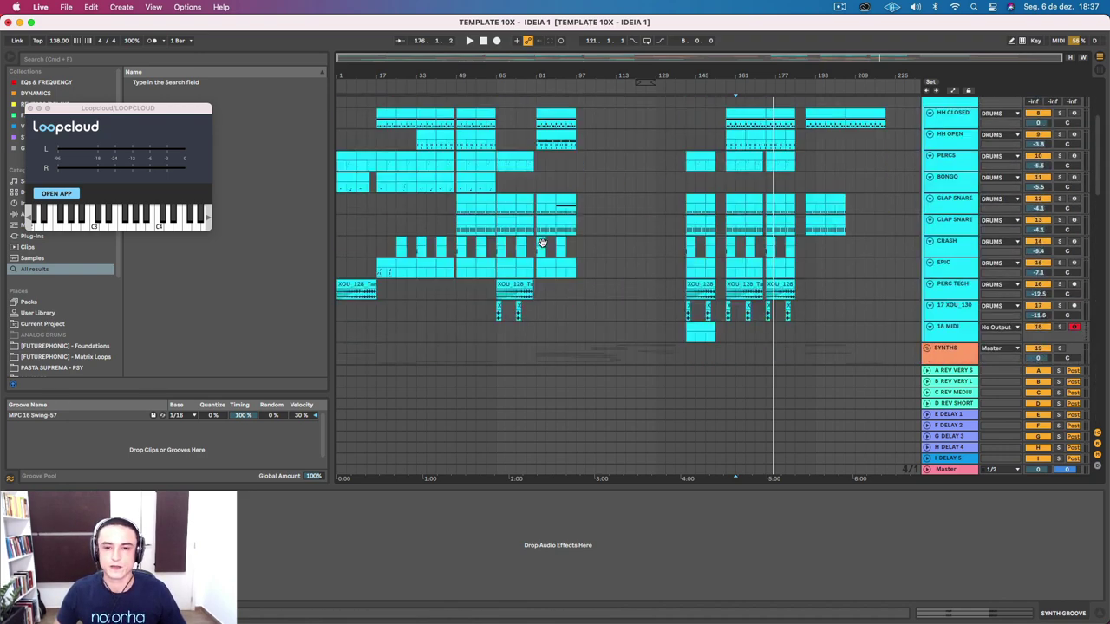
scroll(542, 241, up, 3)
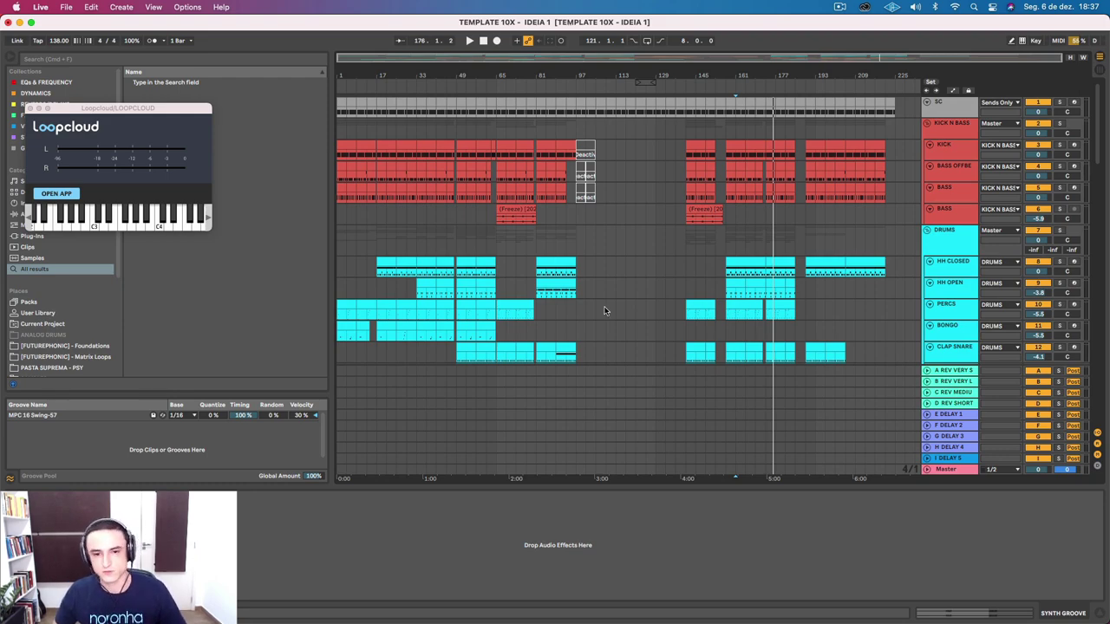
scroll(600, 316, down, 10)
scroll(600, 315, up, 10)
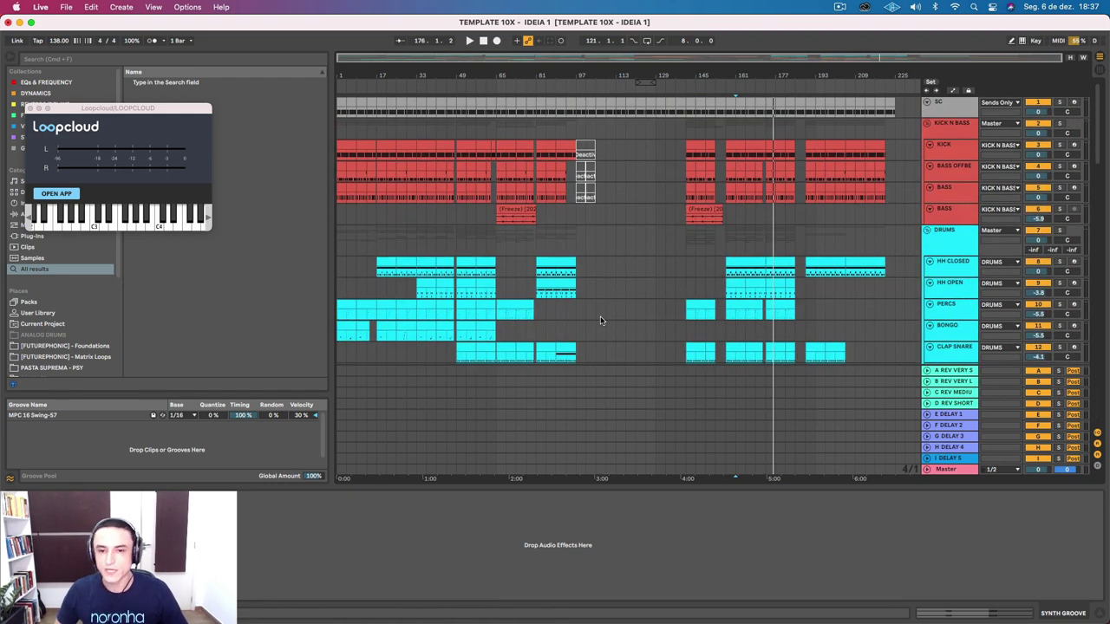